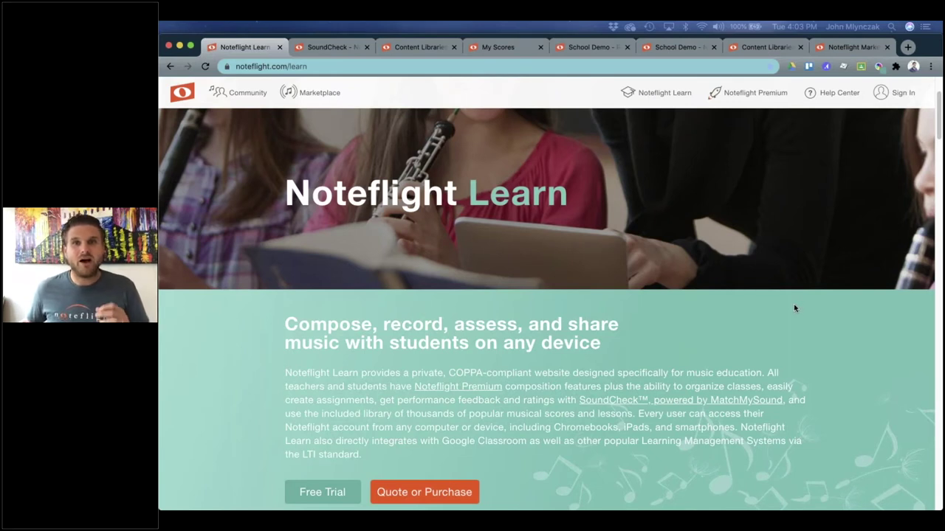
# Step: Highlight the word "learn" in the web address of the Noteflight Learn page
pyautogui.scroll(-1, 794, 308)
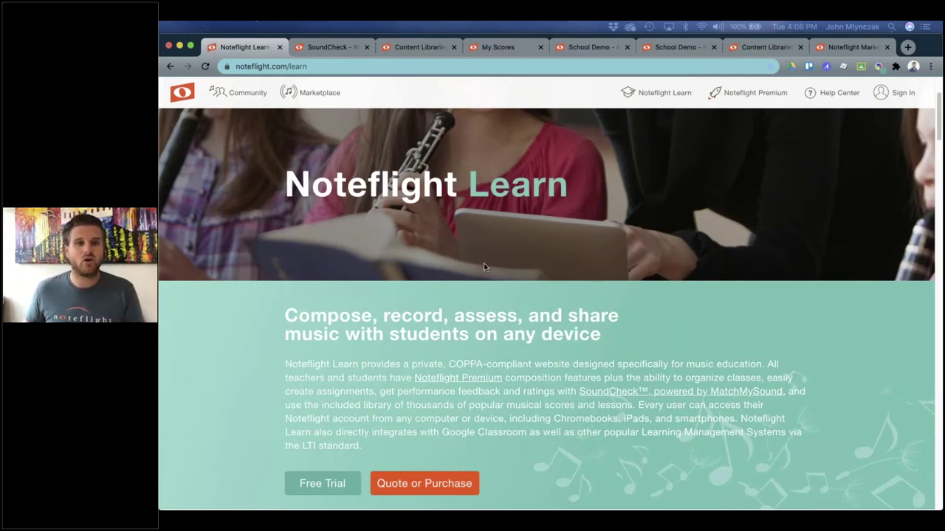
pyautogui.scroll(-1, 483, 267)
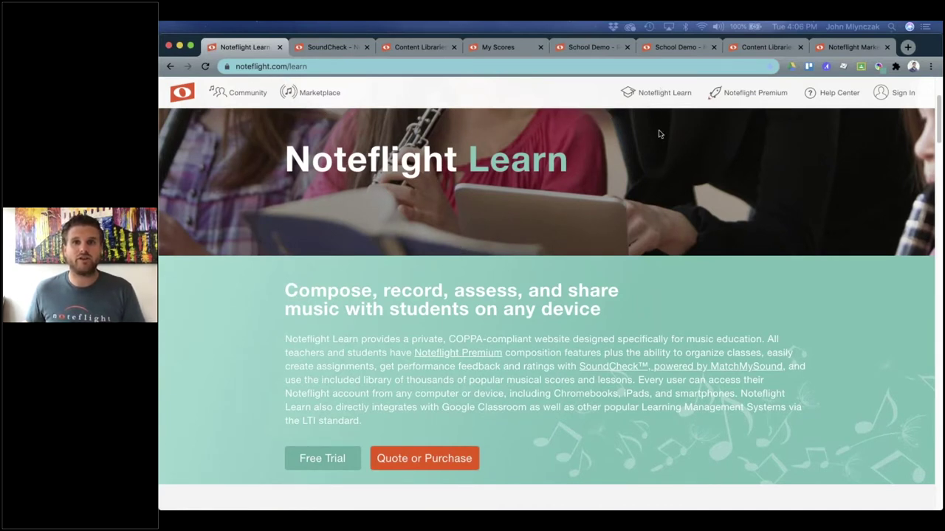
pyautogui.click(302, 65)
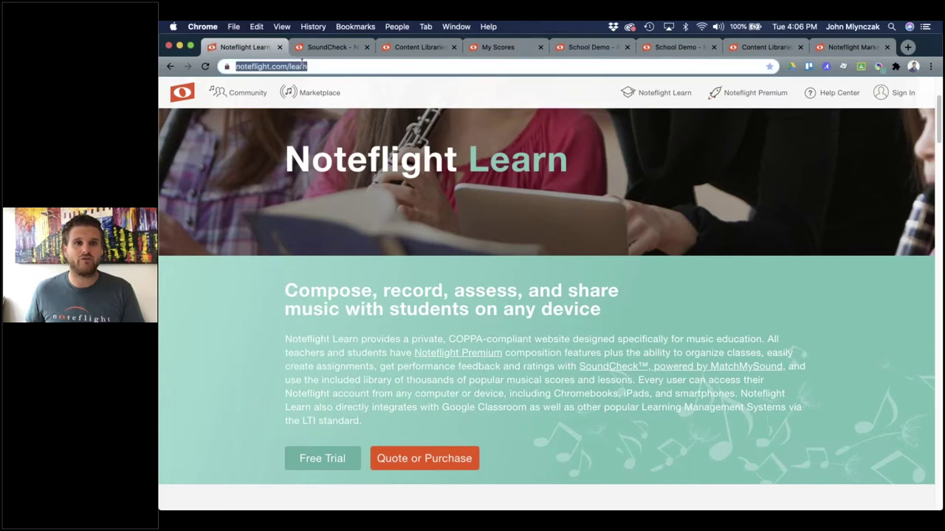
pyautogui.doubleClick(344, 67)
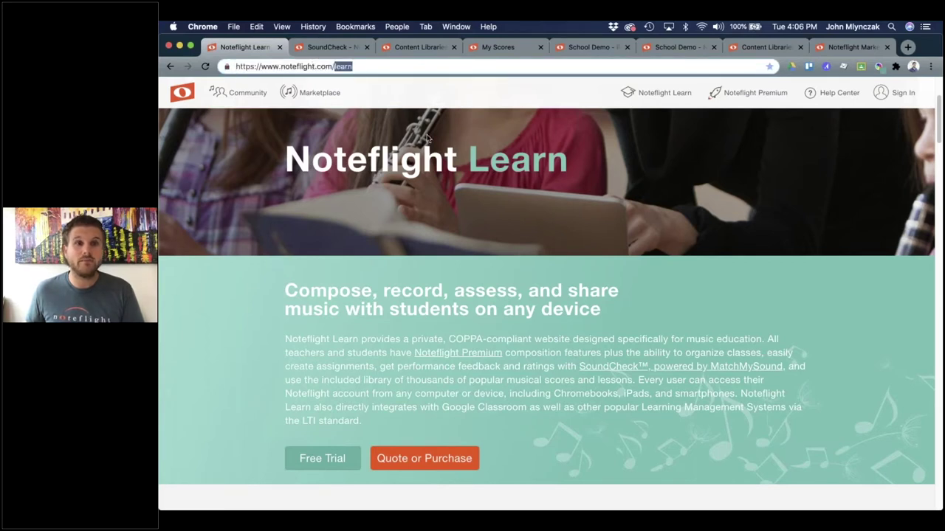
# Step: Examine the Noteflight Learn page's sections on teaching, composing, content libraries, recording, features, pricing, COPPA privacy and LMS integrations, and return to its start
pyautogui.scroll(-1, 327, 413)
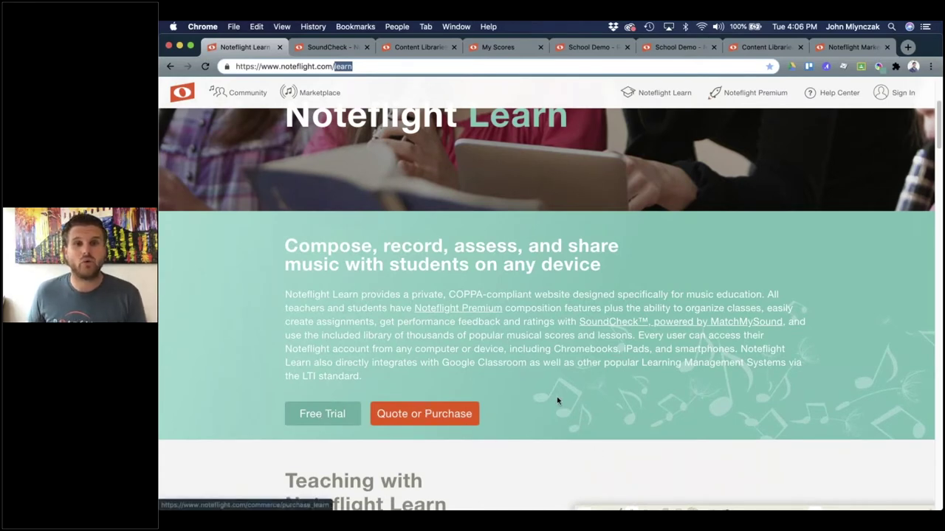
pyautogui.scroll(-5, 549, 394)
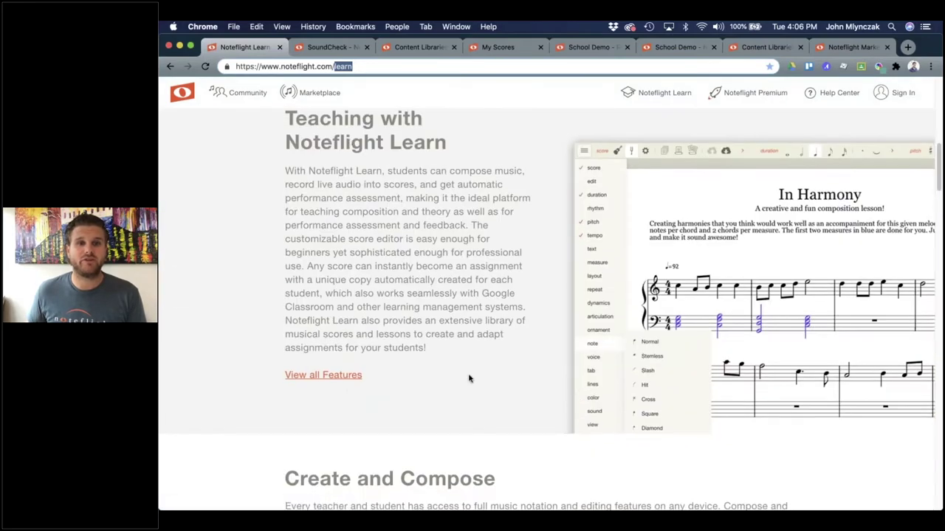
pyautogui.scroll(-9, 468, 379)
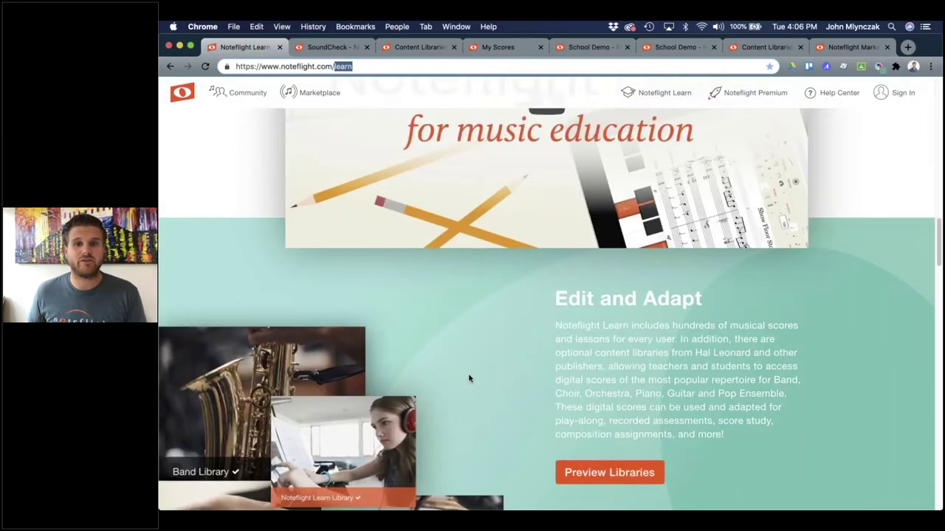
pyautogui.scroll(-3, 468, 378)
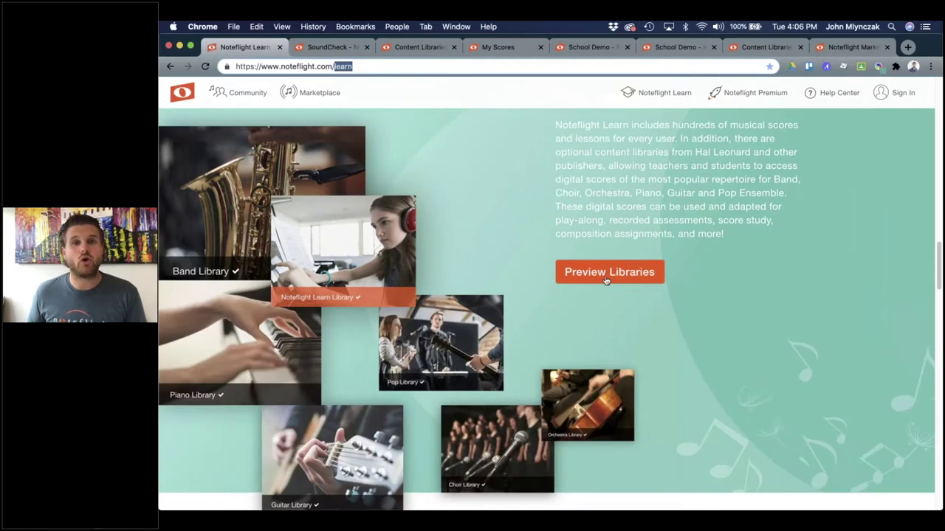
pyautogui.scroll(-3, 566, 331)
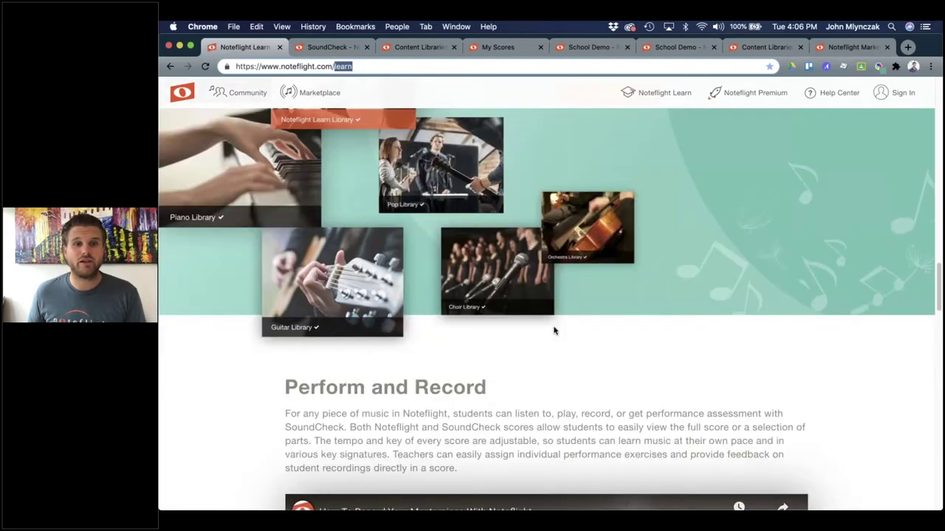
pyautogui.scroll(-7, 554, 330)
pyautogui.scroll(3, 372, 175)
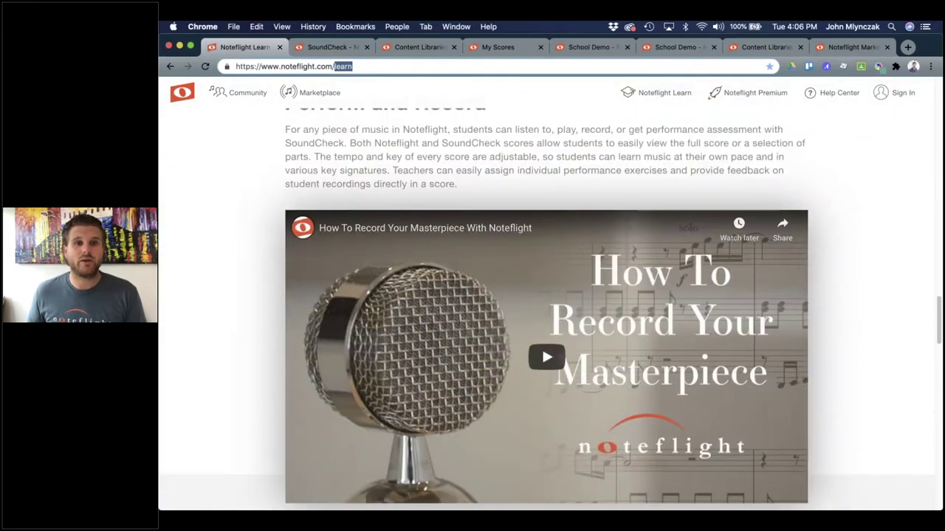
pyautogui.scroll(-6, 479, 299)
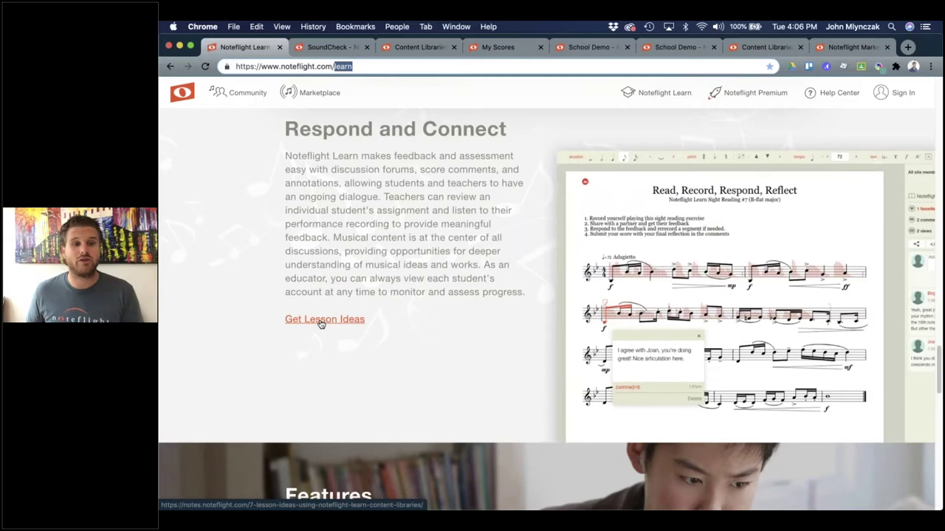
pyautogui.scroll(-5, 442, 322)
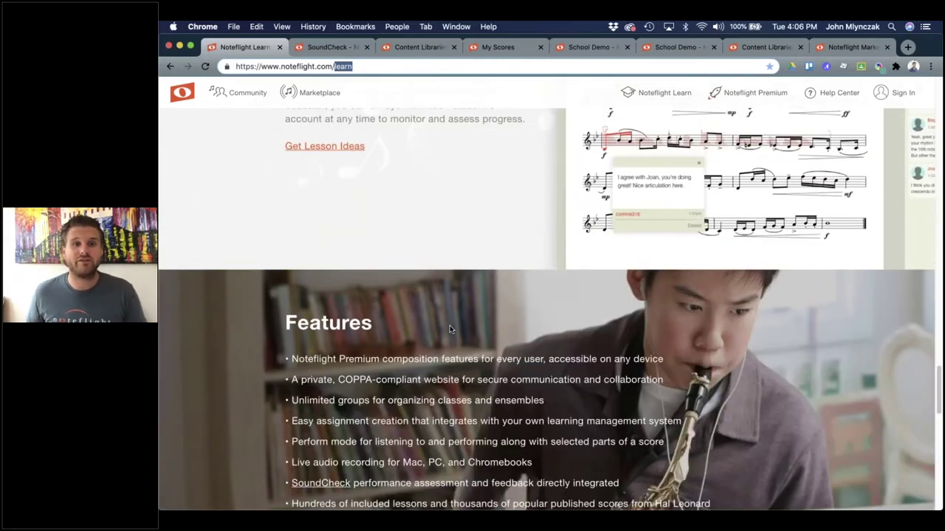
pyautogui.scroll(-4, 449, 325)
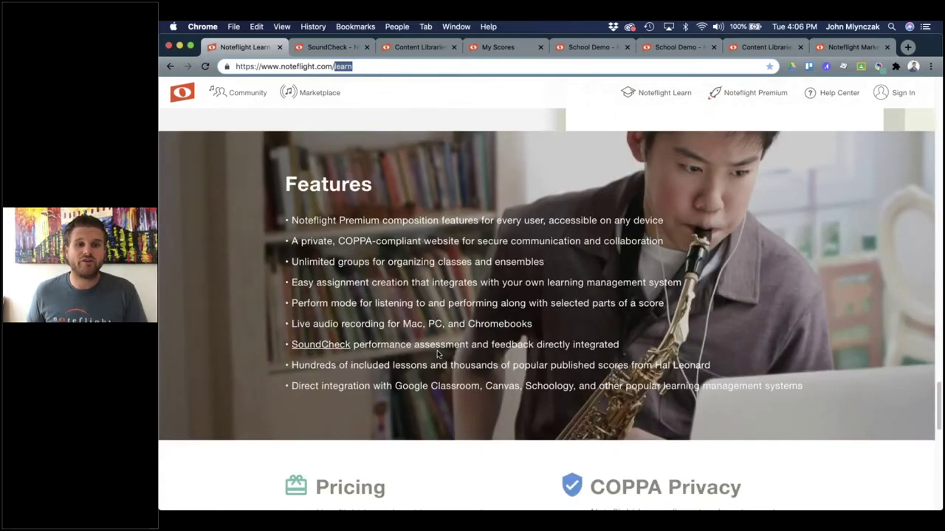
pyautogui.scroll(-3, 407, 310)
pyautogui.scroll(-3, 407, 309)
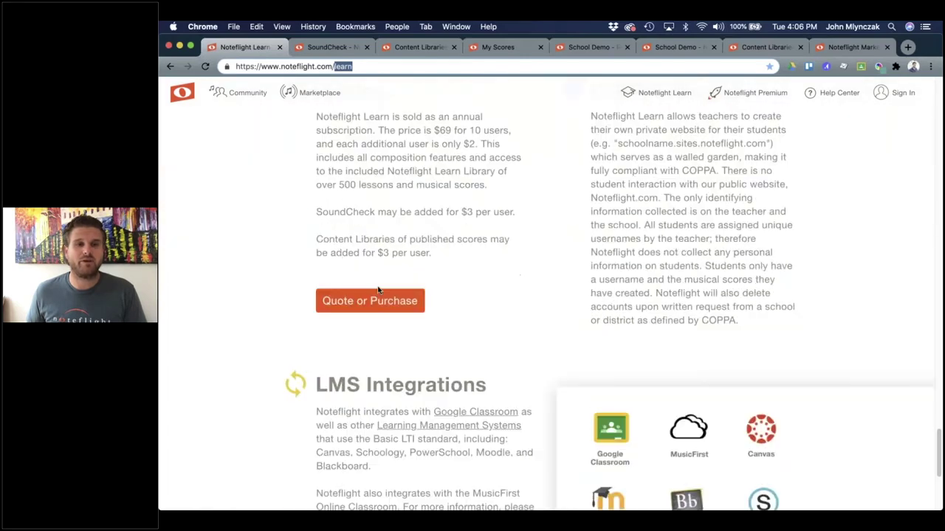
pyautogui.scroll(-1, 373, 301)
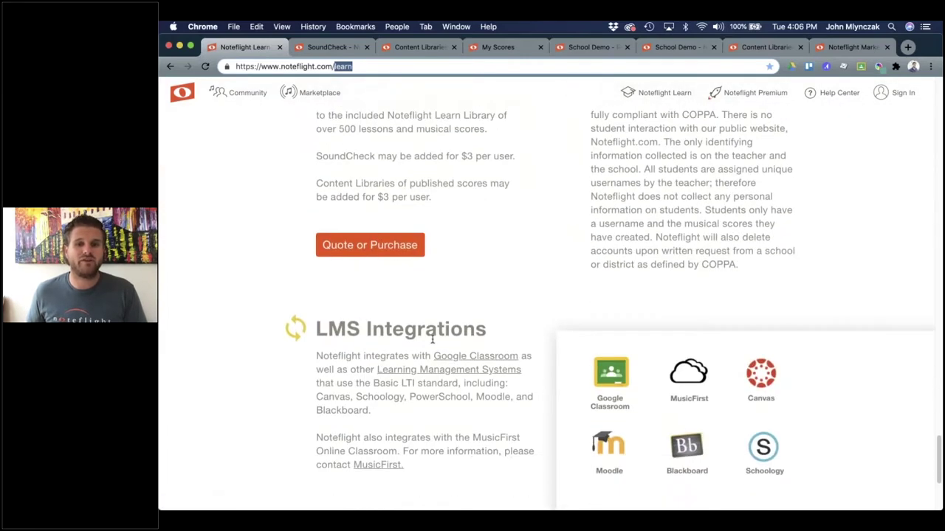
pyautogui.scroll(20, 431, 339)
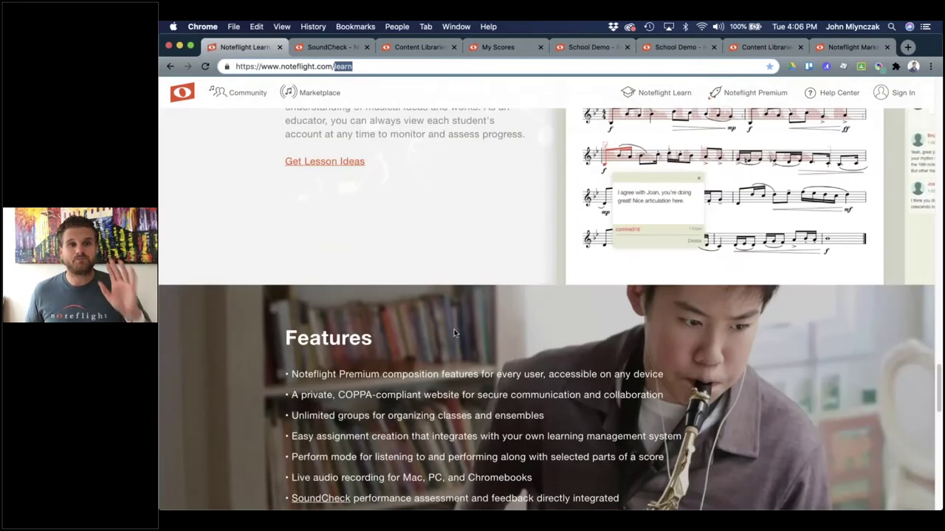
pyautogui.scroll(15, 452, 329)
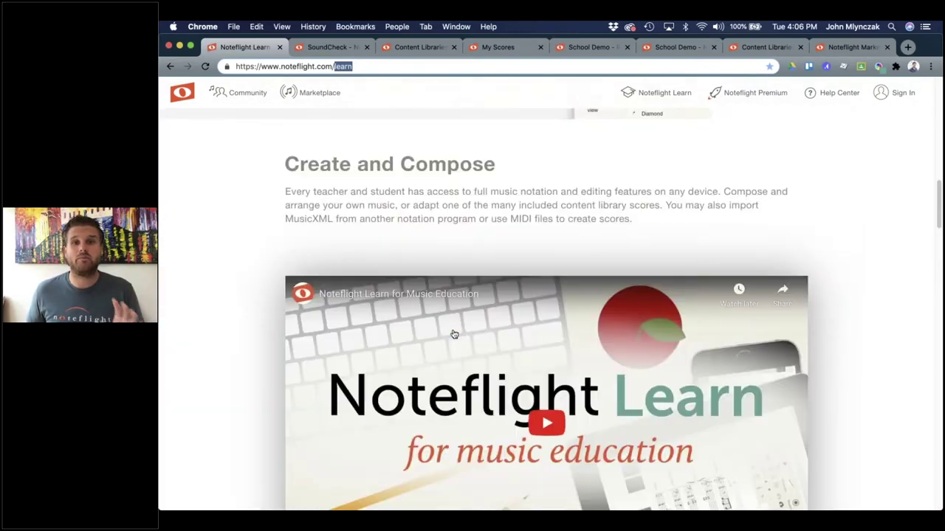
pyautogui.scroll(3, 452, 329)
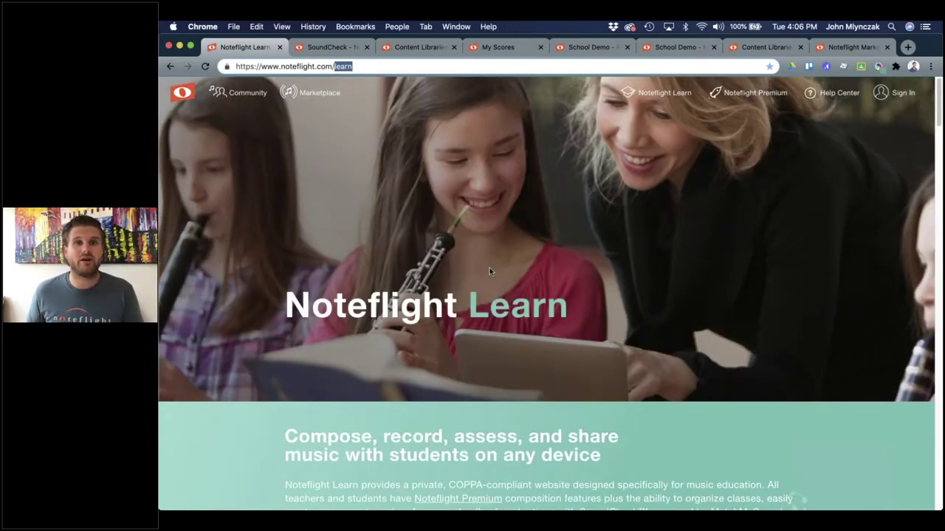
pyautogui.click(568, 240)
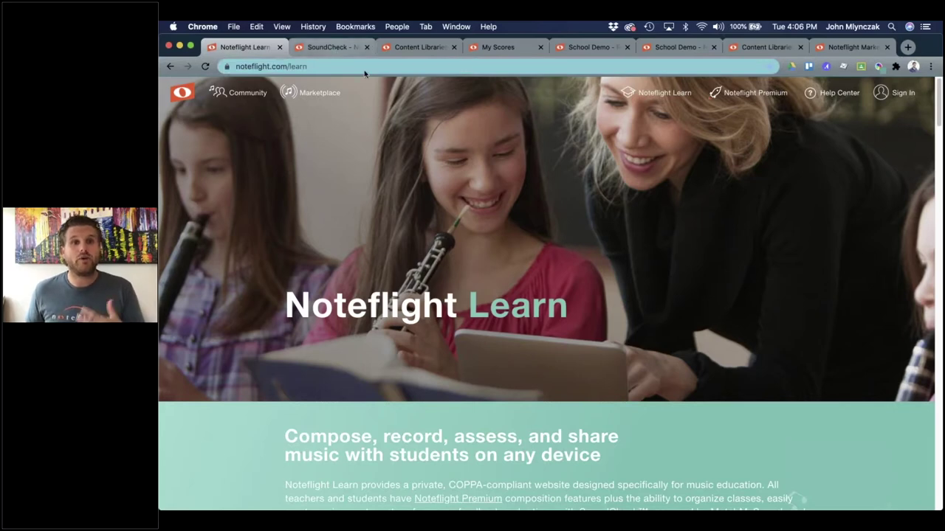
# Step: Review the introductory text about Noteflight Learn and show the introduction of the SoundCheck page
pyautogui.scroll(-3, 469, 221)
pyautogui.scroll(-4, 470, 221)
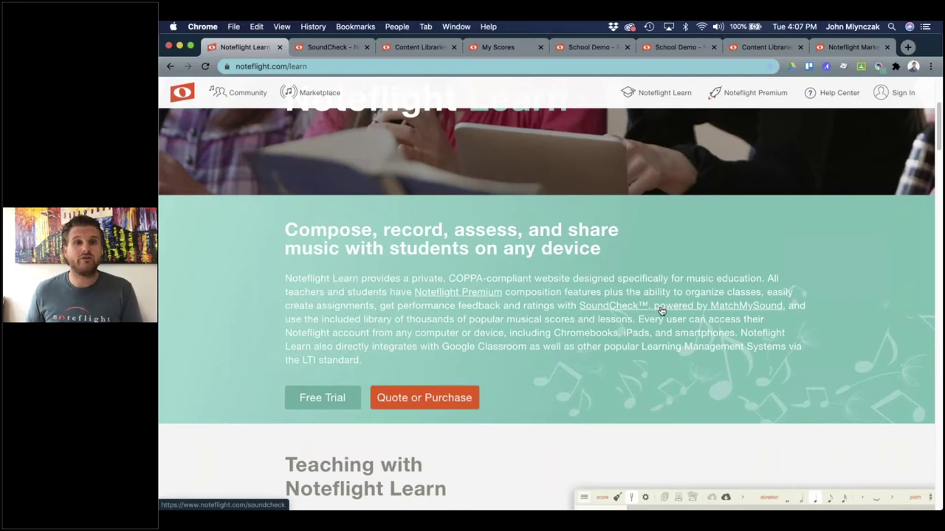
pyautogui.click(330, 47)
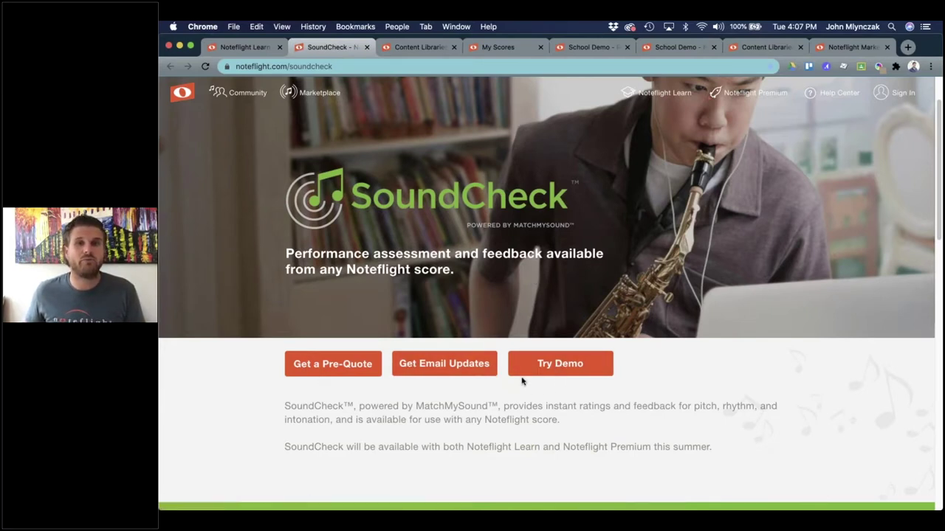
pyautogui.scroll(2, 523, 381)
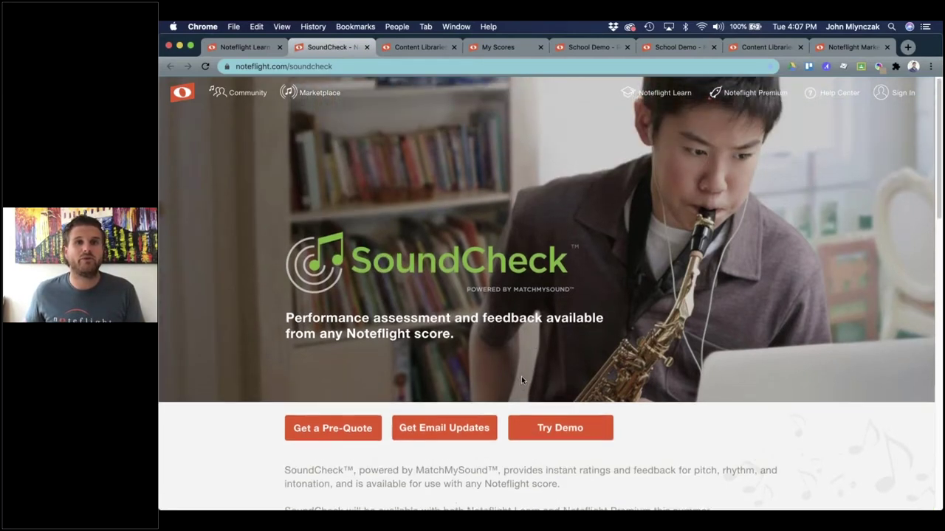
# Step: Show the School Demo site's content libraries and look through them from the Noteflight Learn Library to the Orchestra Library
pyautogui.click(411, 49)
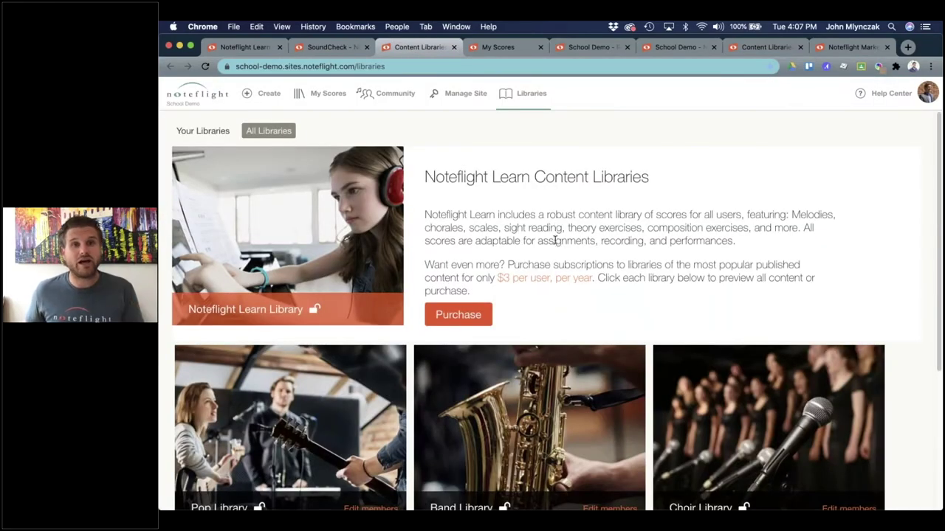
pyautogui.scroll(-1, 436, 234)
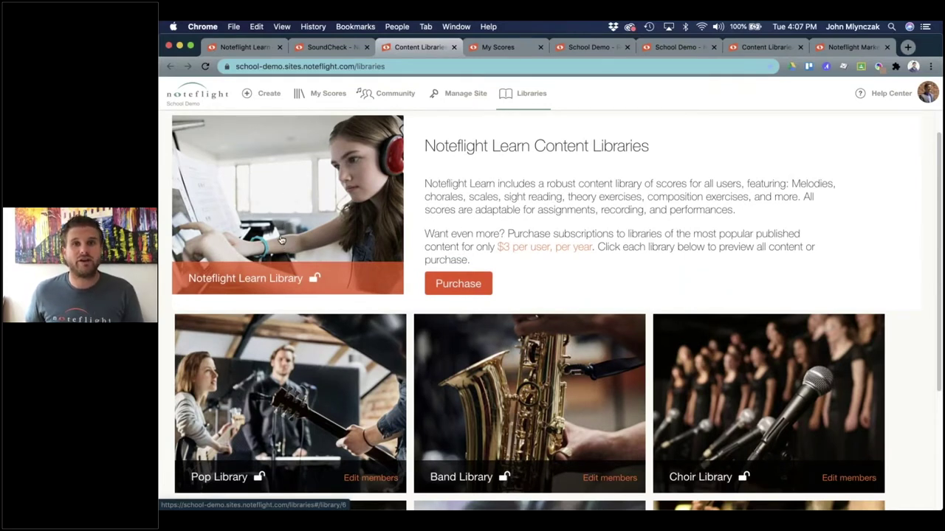
pyautogui.scroll(-5, 284, 243)
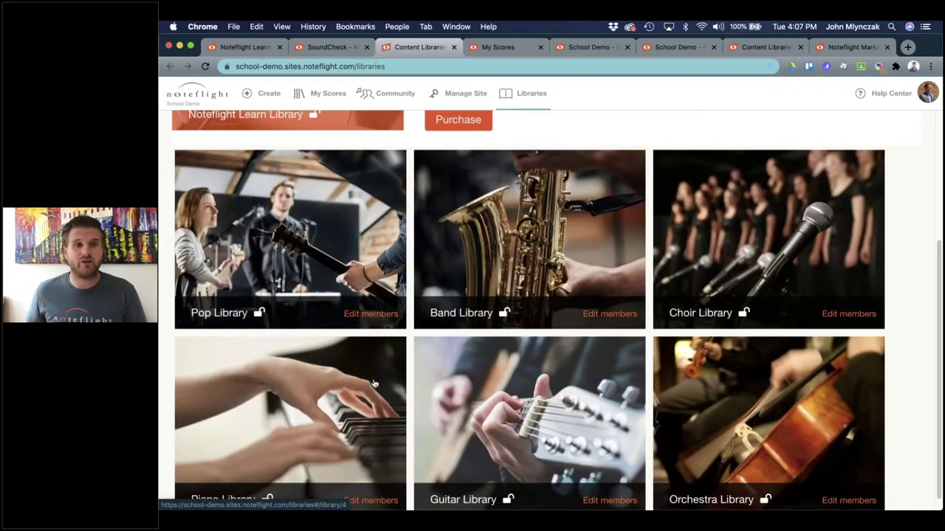
pyautogui.scroll(-1, 568, 358)
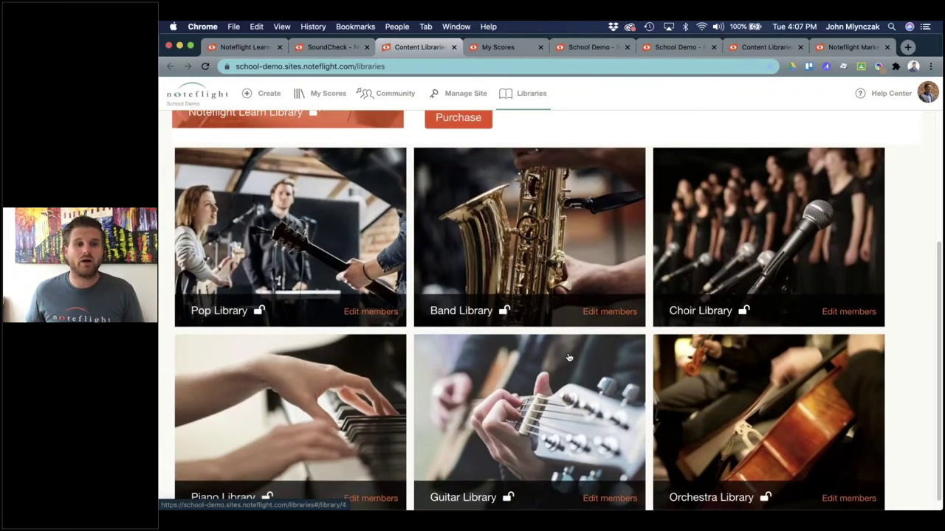
pyautogui.scroll(5, 565, 355)
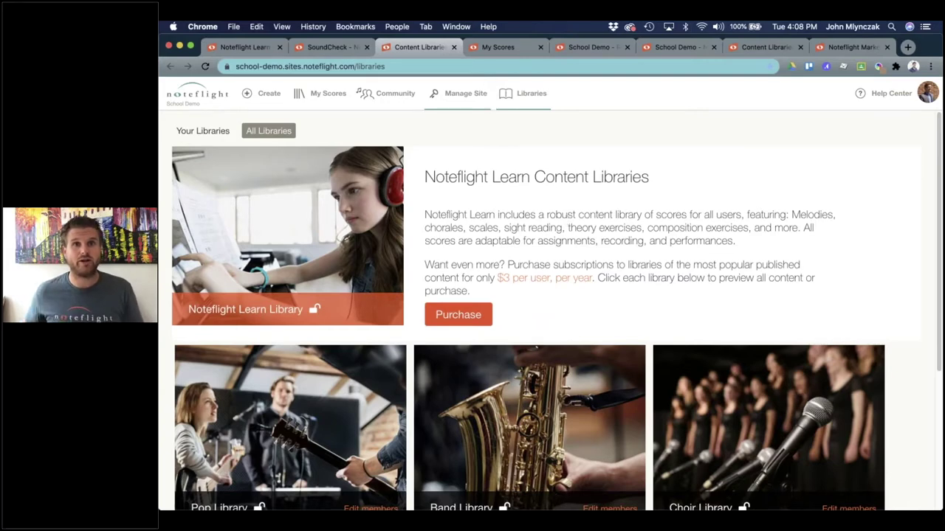
# Step: Show My Scores on the School Demo site and look through the list of scores
pyautogui.click(488, 50)
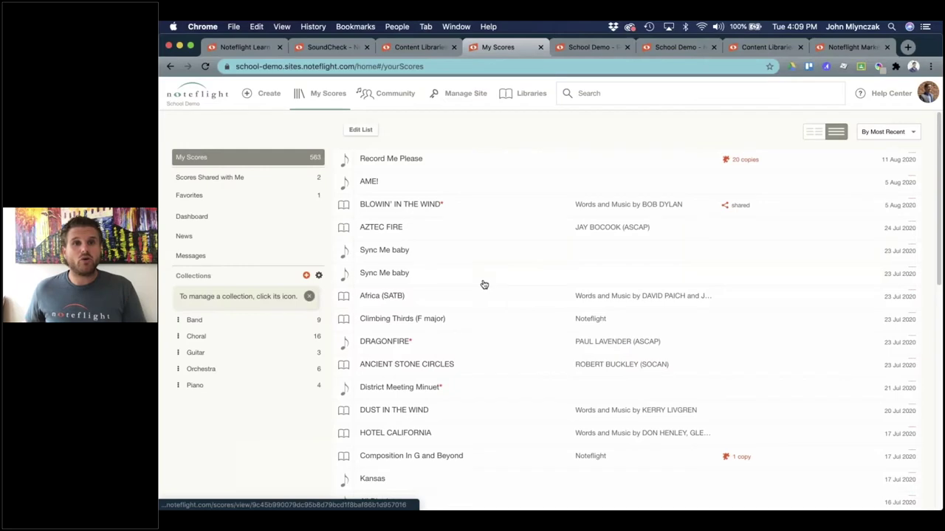
pyautogui.scroll(-5, 482, 283)
pyautogui.scroll(-1, 483, 283)
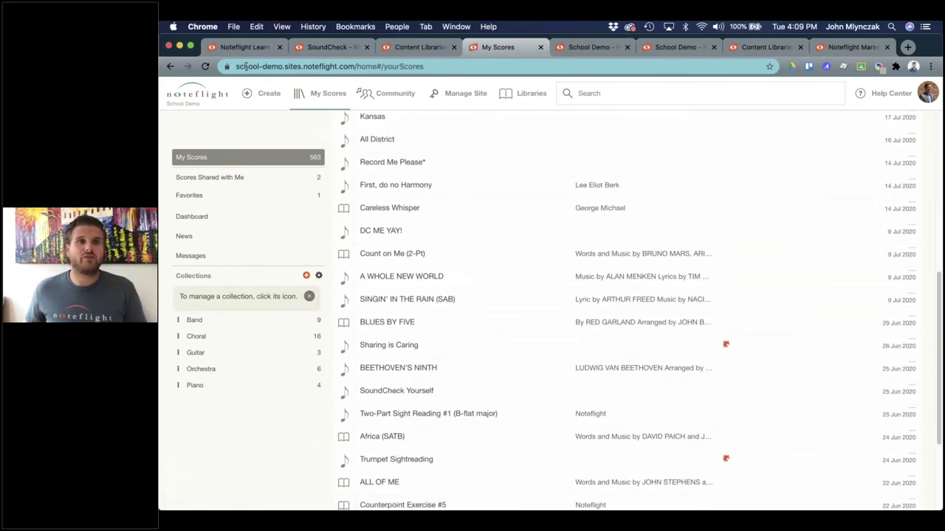
pyautogui.scroll(10, 500, 303)
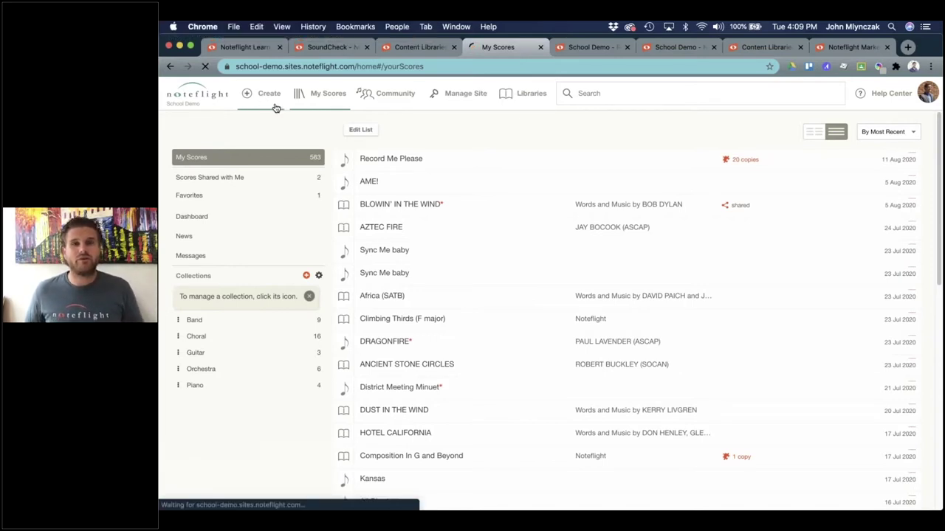
# Step: Create a new score from the blank Treble Clef score sheet and select its first measure
pyautogui.click(506, 201)
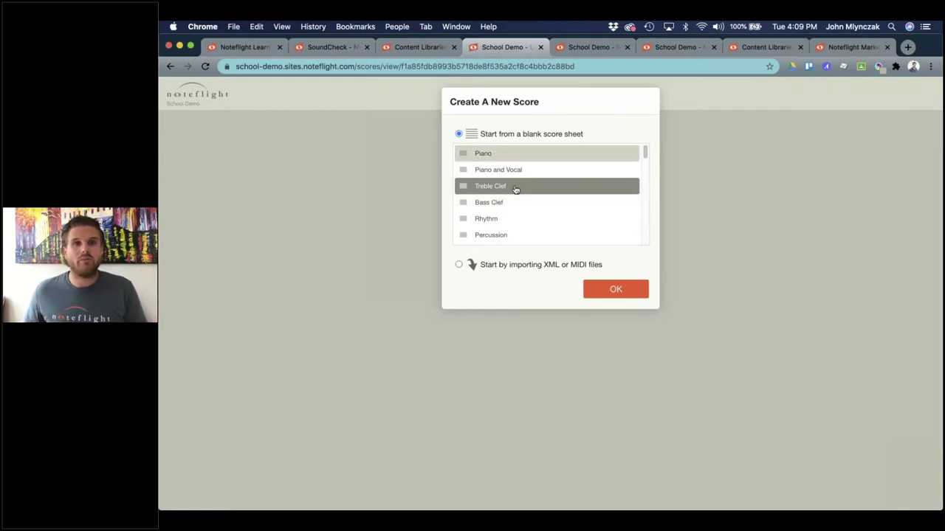
pyautogui.scroll(-10, 518, 212)
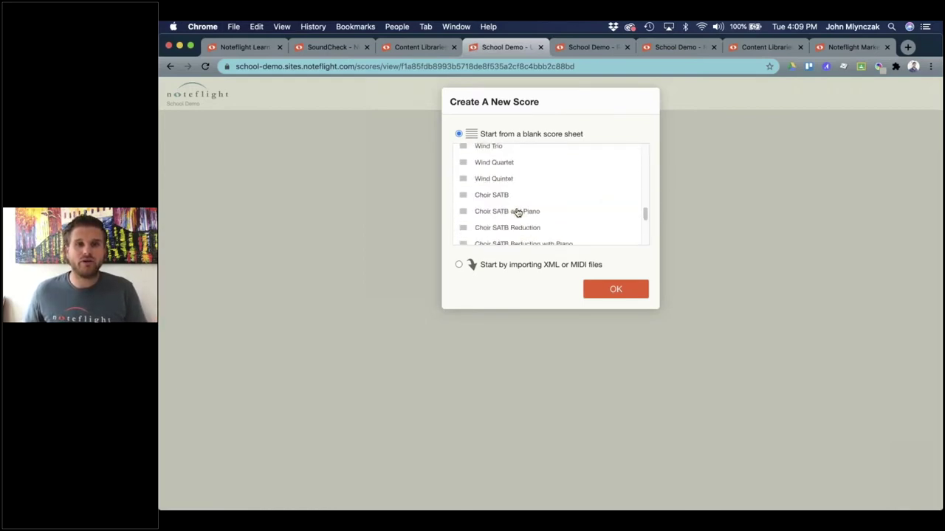
pyautogui.scroll(10, 517, 212)
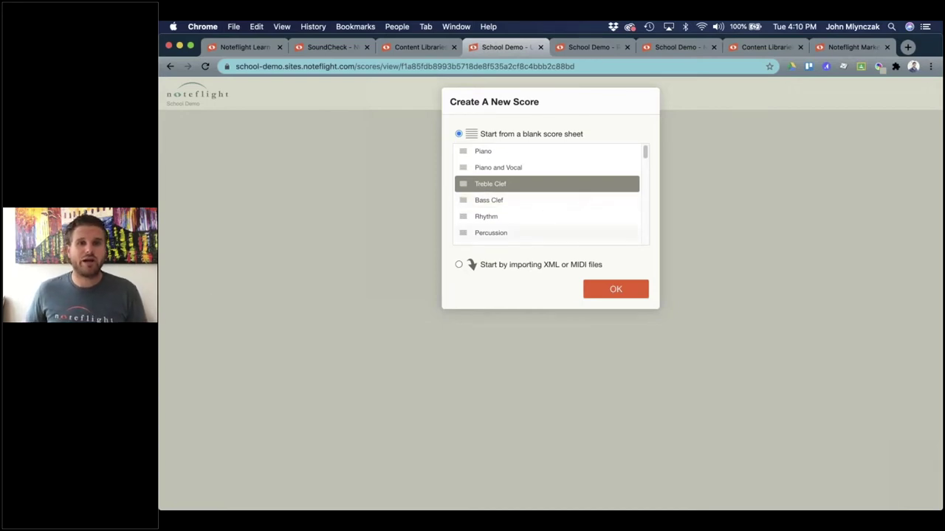
pyautogui.click(632, 296)
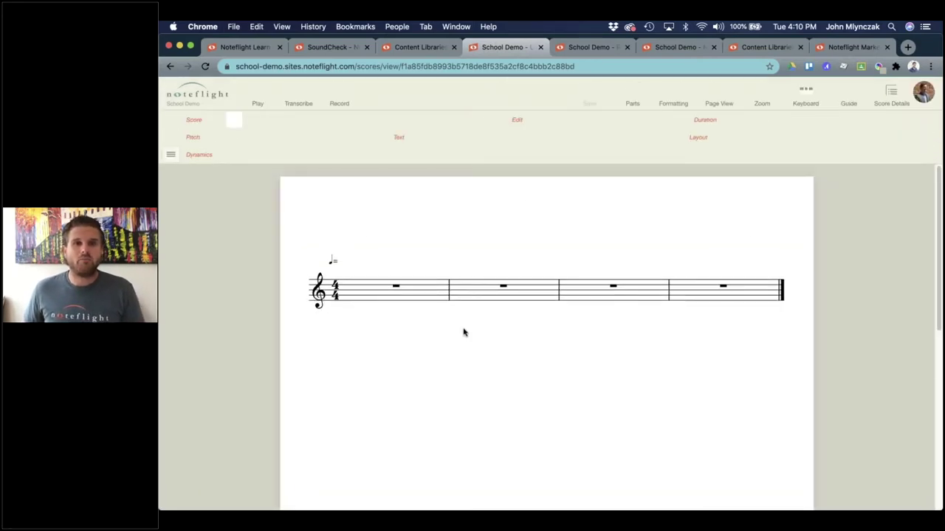
pyautogui.click(361, 294)
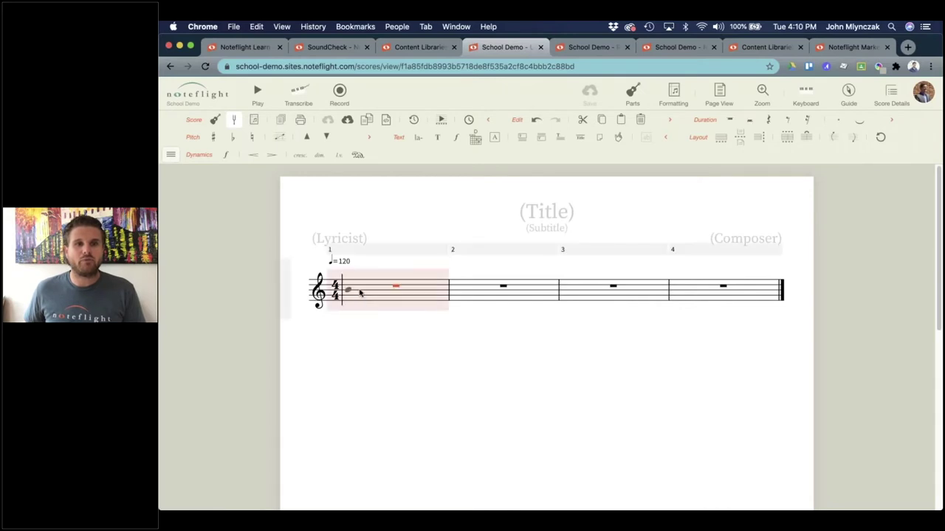
# Step: Enter the quarter notes G, A and B in the first measure, select the measure and clear the selection
pyautogui.click(361, 293)
pyautogui.press('a')
pyautogui.press('a')
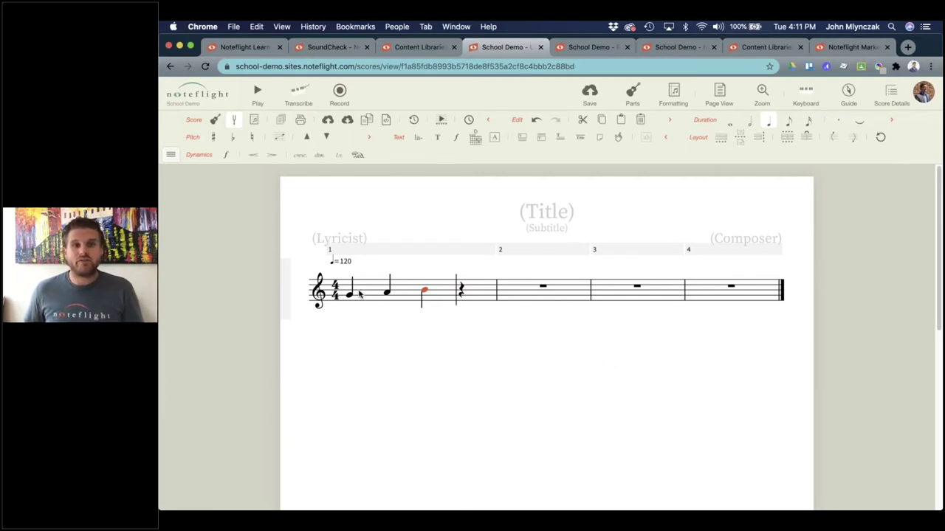
pyautogui.click(360, 294)
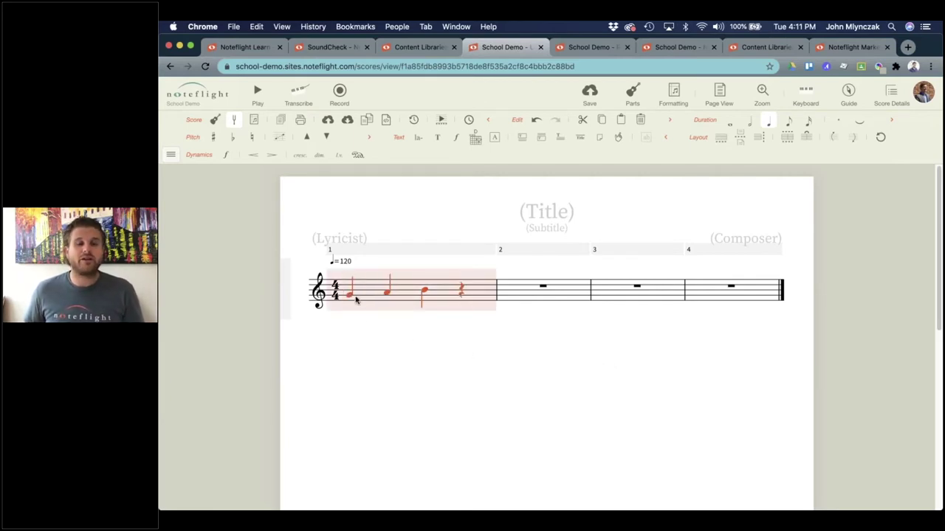
pyautogui.click(456, 335)
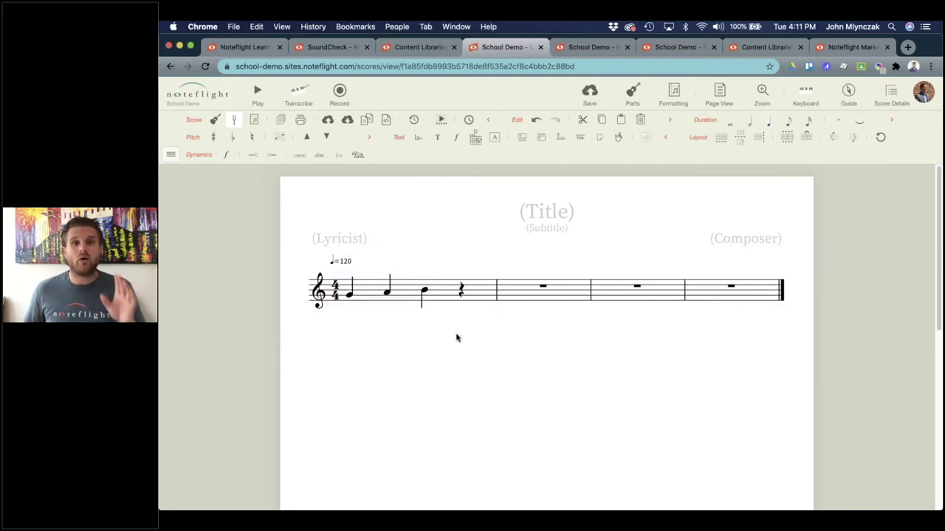
# Step: Select the B note, show the list of notation palettes and look through the commands in Score, Duration, Rhythm, Text, Color and Sound
pyautogui.click(425, 292)
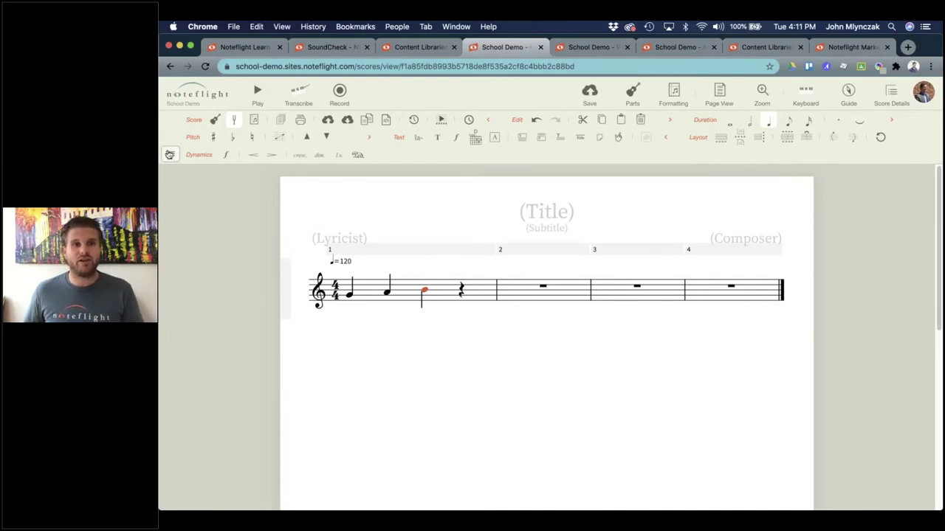
pyautogui.click(170, 155)
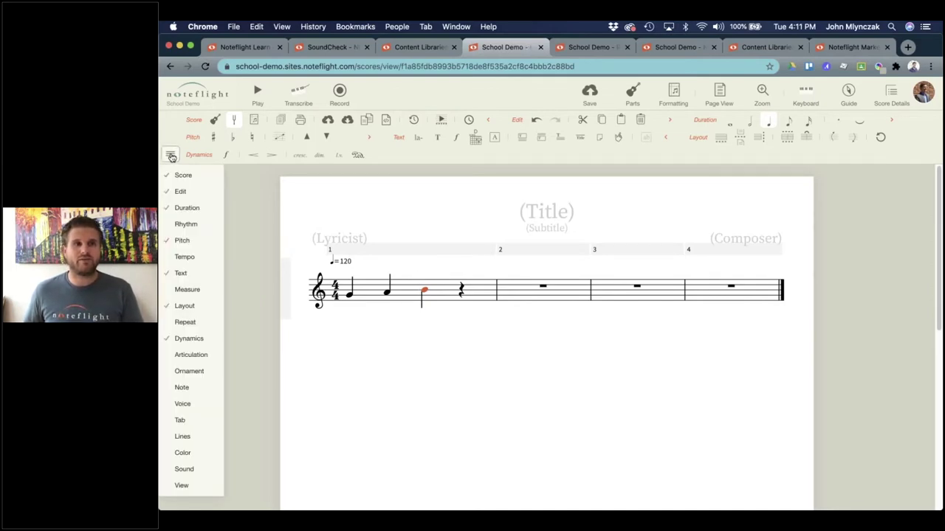
pyautogui.moveTo(178, 175)
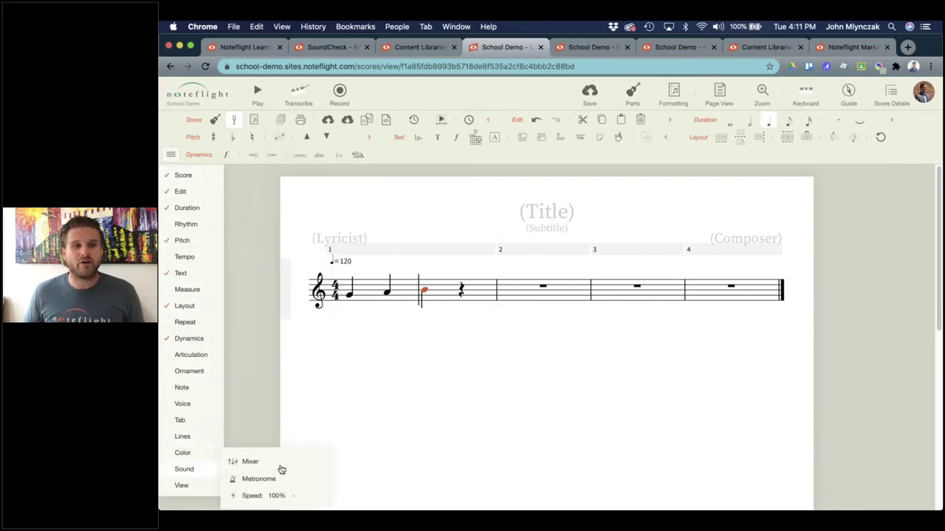
pyautogui.click(300, 362)
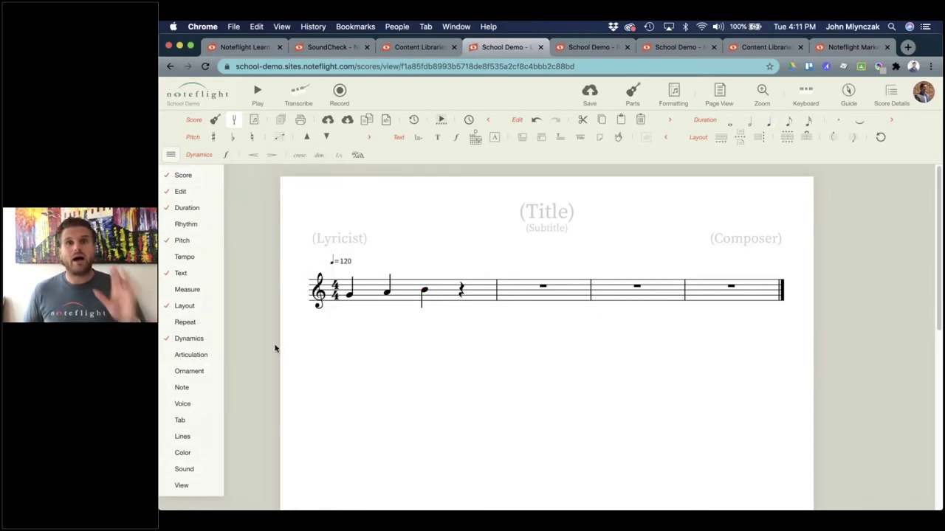
pyautogui.click(171, 154)
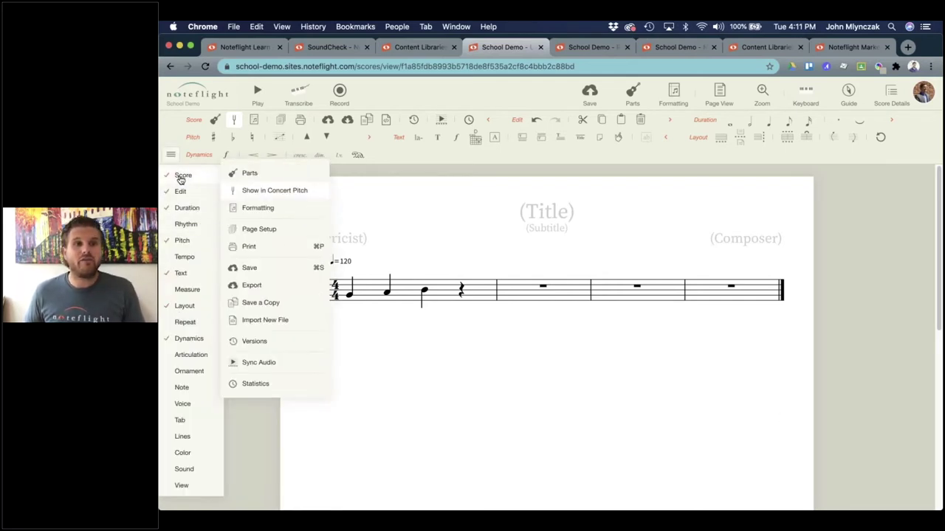
pyautogui.moveTo(180, 192)
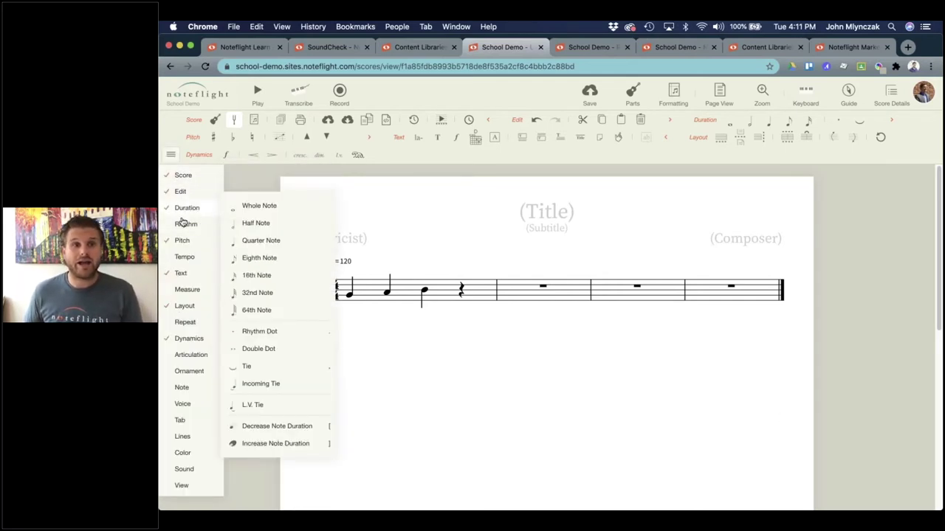
pyautogui.moveTo(183, 231)
pyautogui.moveTo(185, 273)
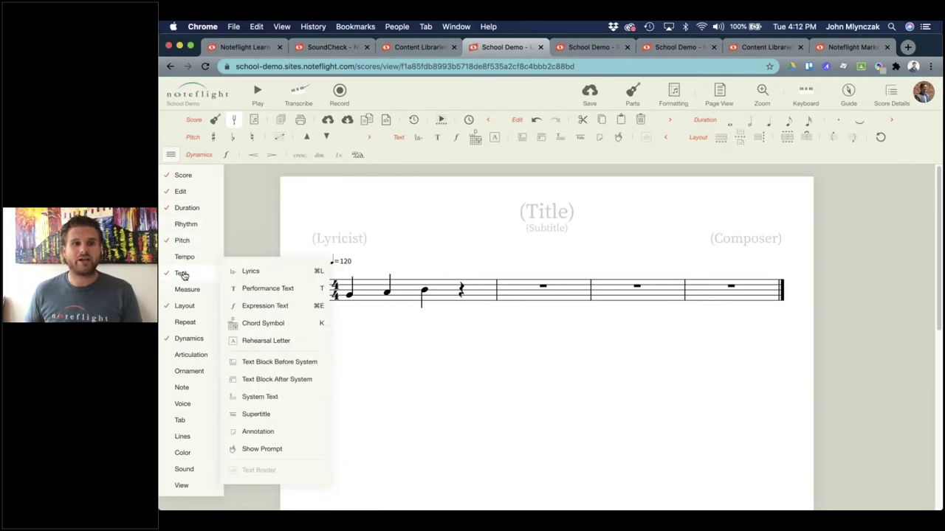
pyautogui.moveTo(185, 290)
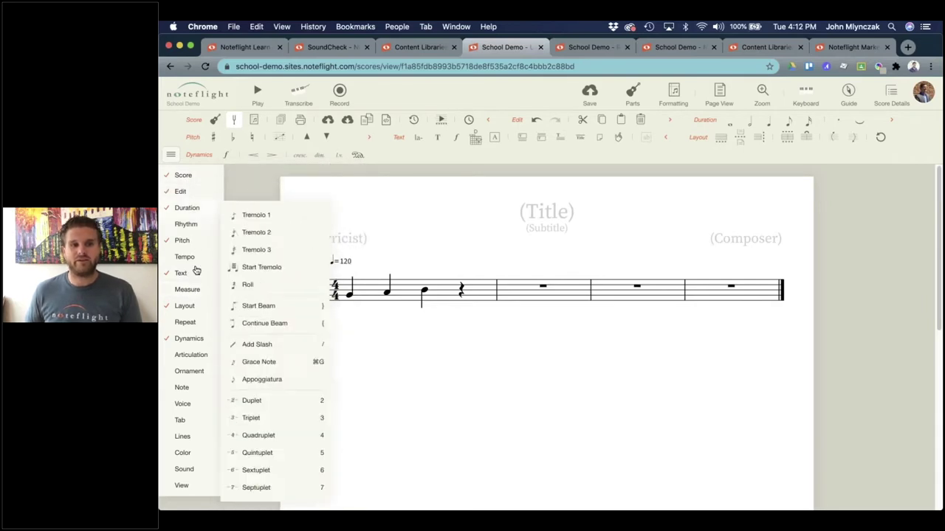
pyautogui.moveTo(200, 477)
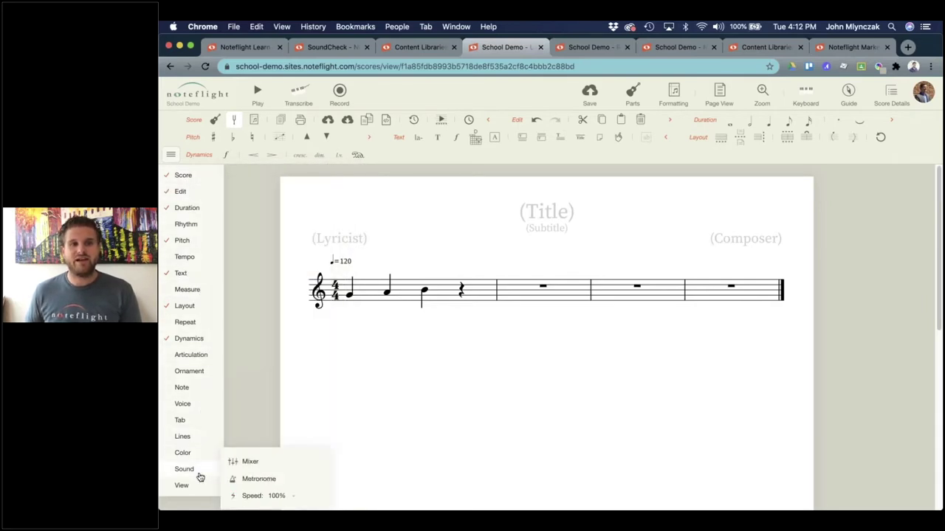
pyautogui.moveTo(184, 455)
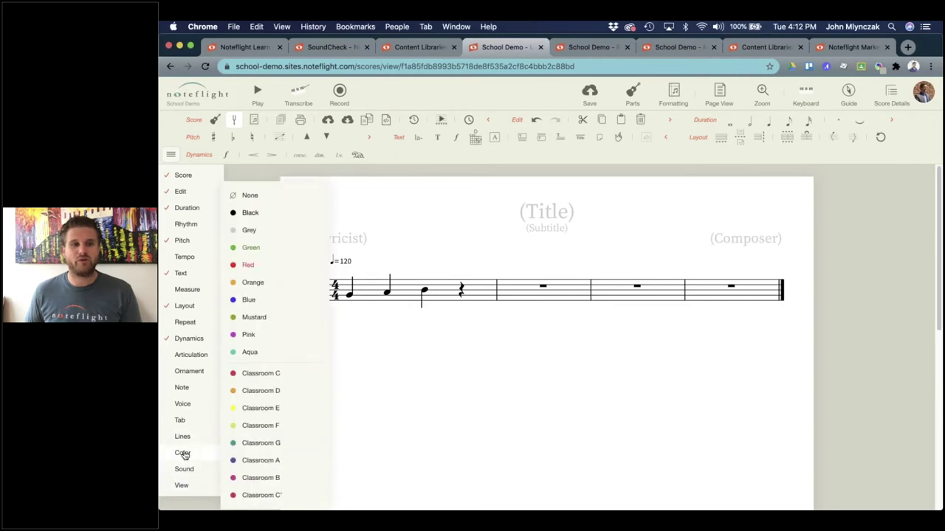
pyautogui.moveTo(176, 434)
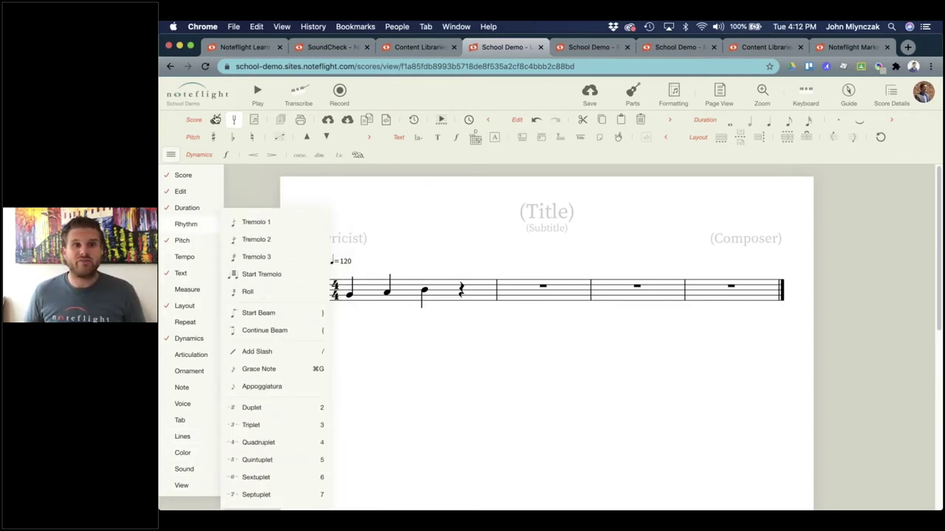
pyautogui.moveTo(233, 120)
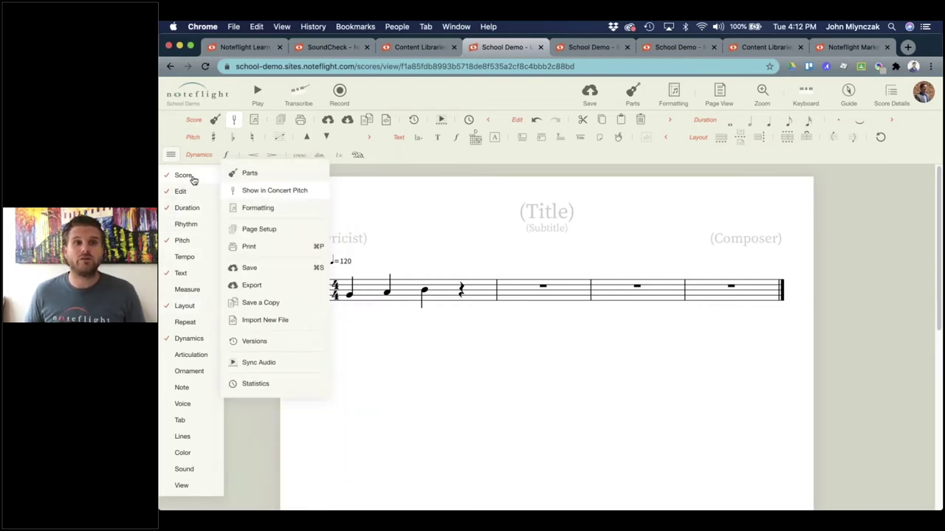
# Step: Remove the Score, Edit, Duration, Pitch, Text, Layout and Dynamics palettes from the toolbar area
pyautogui.click(191, 181)
pyautogui.click(183, 175)
pyautogui.click(181, 186)
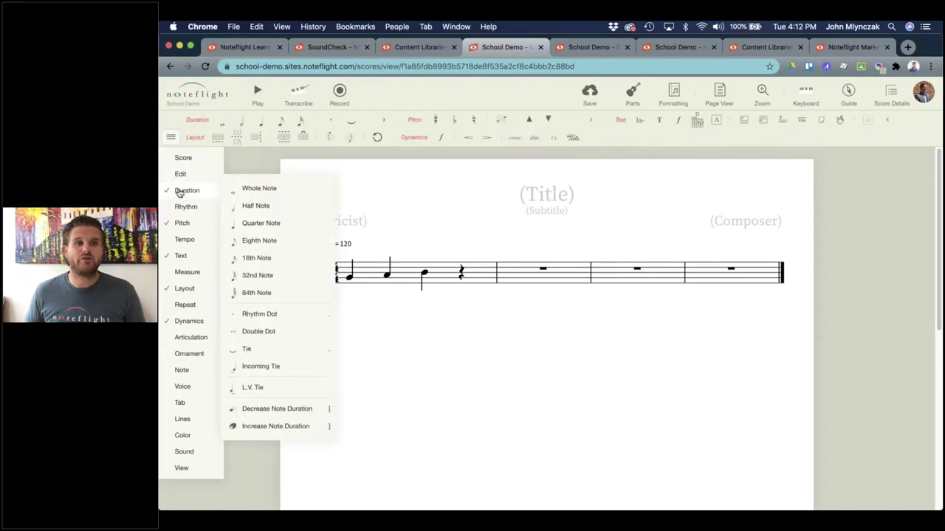
pyautogui.click(181, 223)
pyautogui.click(181, 240)
pyautogui.click(185, 273)
pyautogui.click(185, 305)
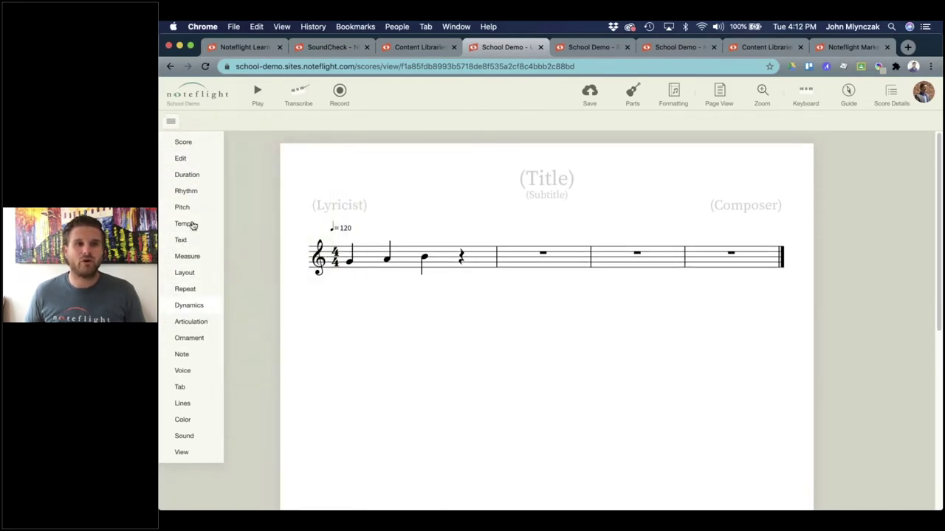
# Step: Add the Score, Duration, Pitch, Tempo, Repeat and Articulation palettes to the toolbar area
pyautogui.click(189, 142)
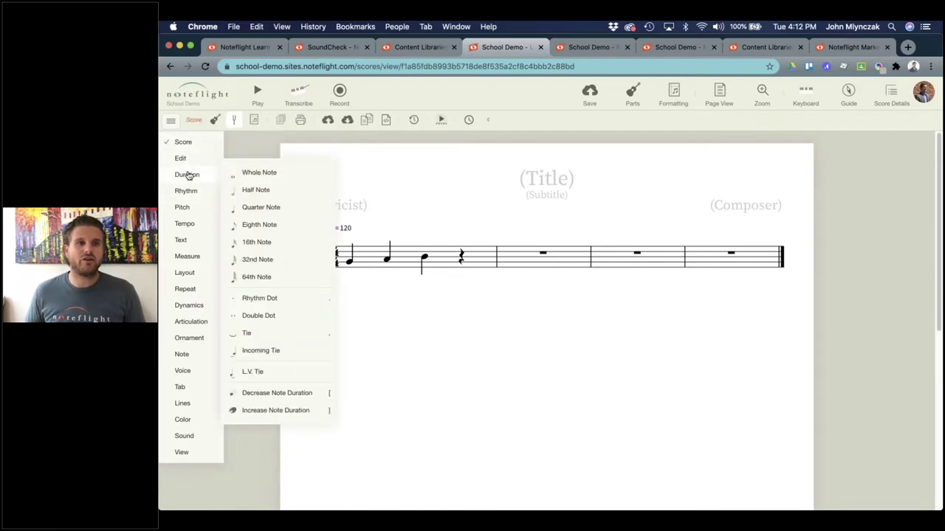
pyautogui.click(188, 175)
pyautogui.click(183, 208)
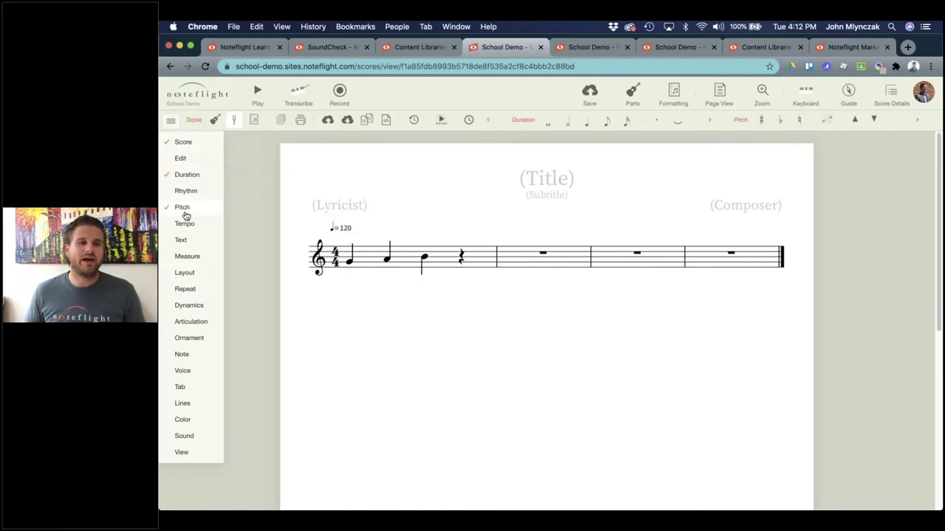
pyautogui.click(183, 222)
pyautogui.moveTo(188, 319)
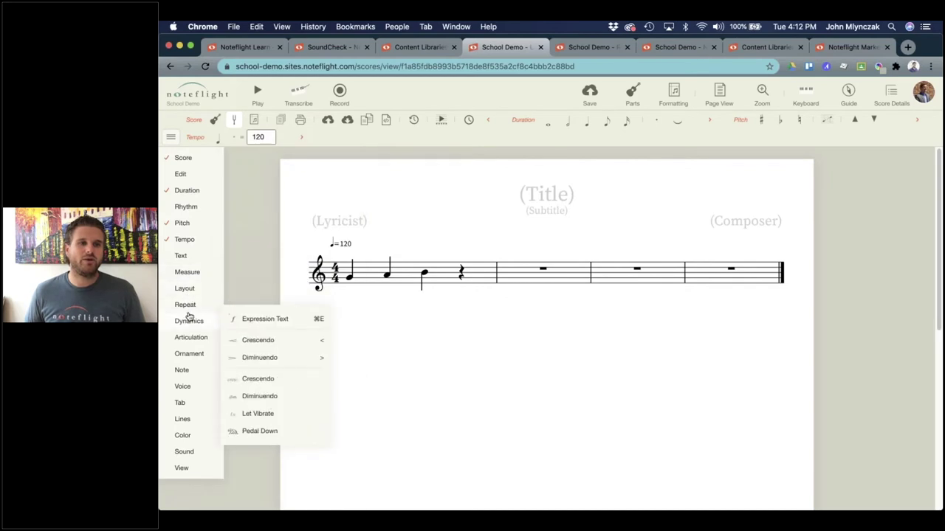
pyautogui.click(187, 309)
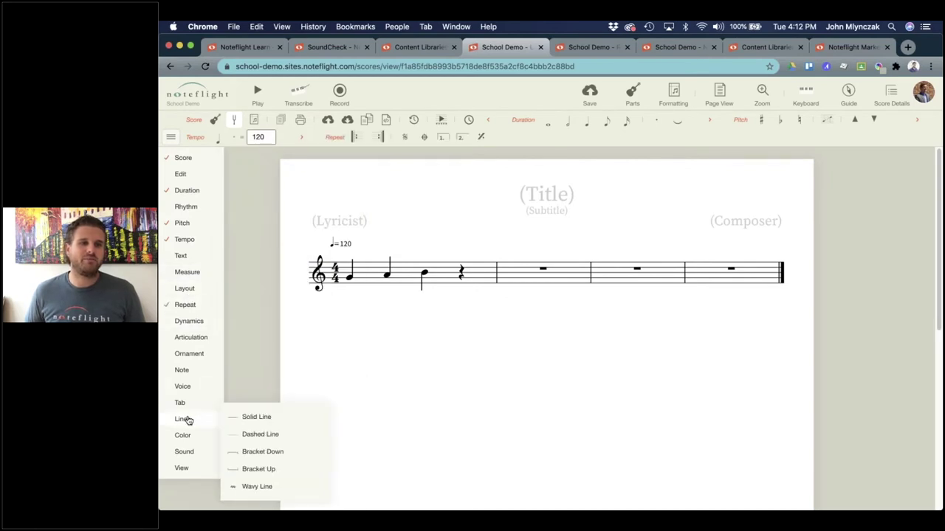
pyautogui.moveTo(184, 388)
pyautogui.click(184, 338)
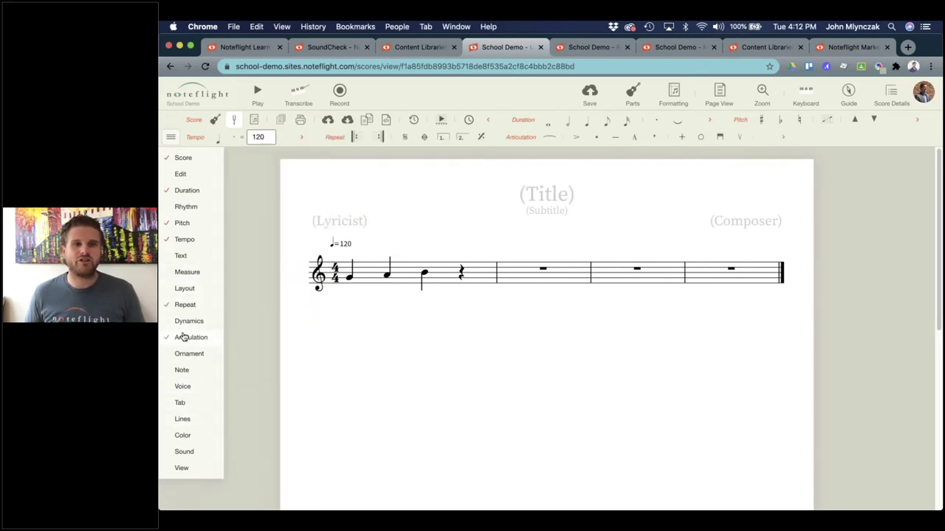
# Step: Add the Measure and Layout palettes to the toolbar area, keeping Tempo shown, and slightly resize the browser window
pyautogui.moveTo(190, 323)
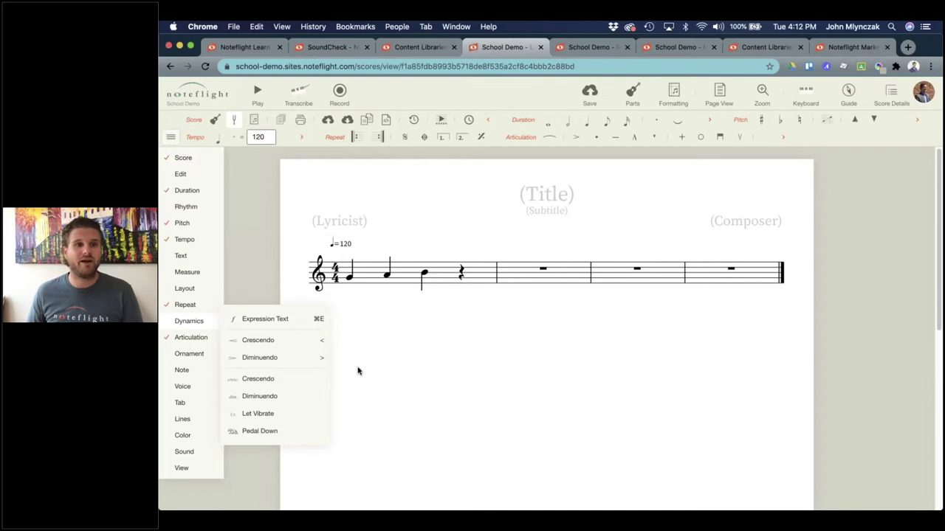
pyautogui.click(193, 271)
pyautogui.click(210, 258)
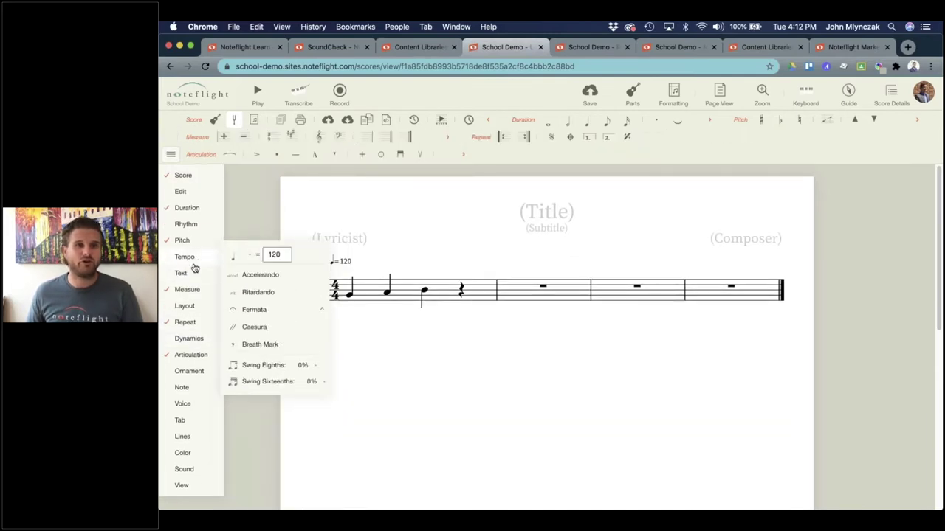
pyautogui.click(199, 261)
pyautogui.click(184, 305)
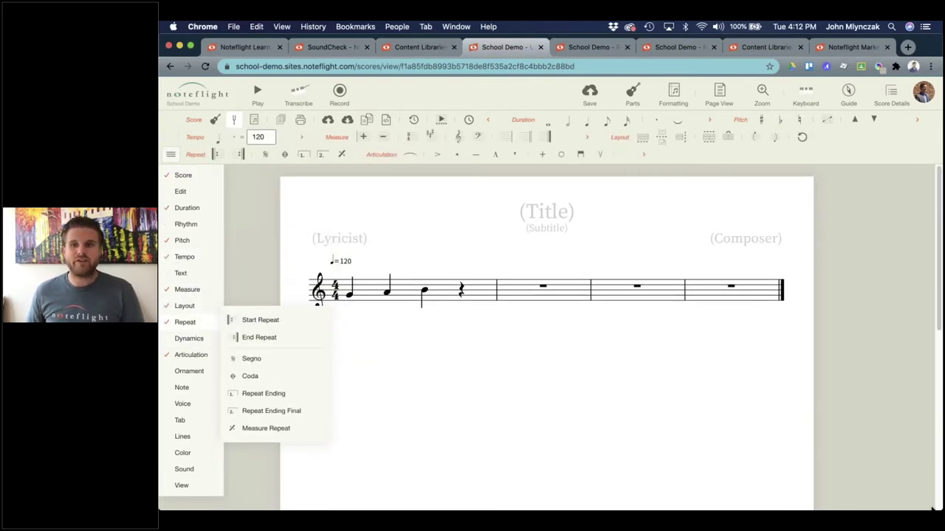
pyautogui.moveTo(931, 508)
pyautogui.mouseDown()
pyautogui.moveTo(573, 382)
pyautogui.moveTo(594, 400)
pyautogui.moveTo(937, 507)
pyautogui.mouseUp()
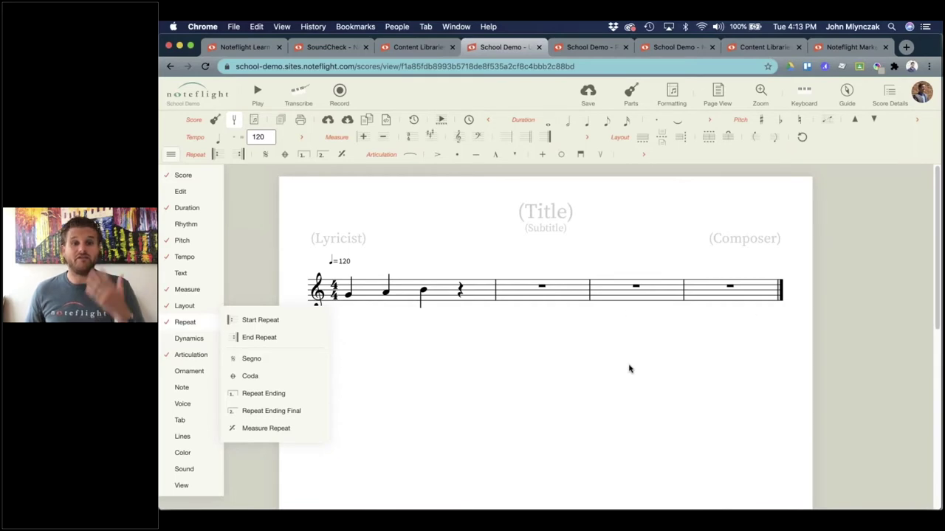
# Step: Show the on-screen piano keyboard and use it to enter A, B and C over the notes of the first measure
pyautogui.click(407, 301)
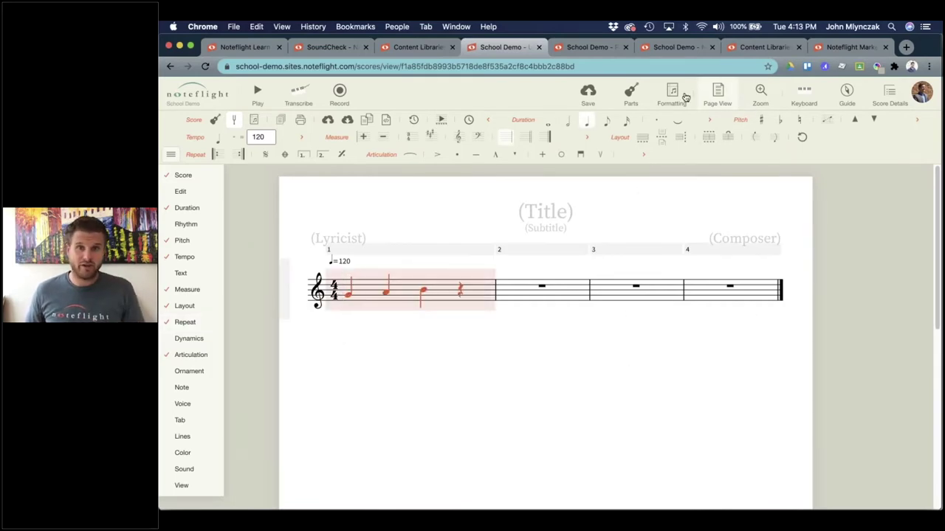
pyautogui.click(804, 93)
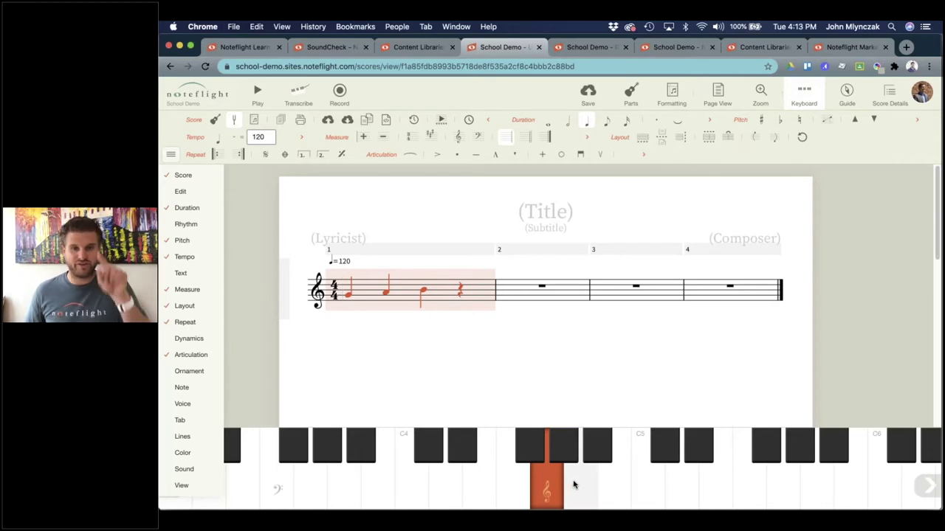
pyautogui.click(582, 485)
pyautogui.click(611, 495)
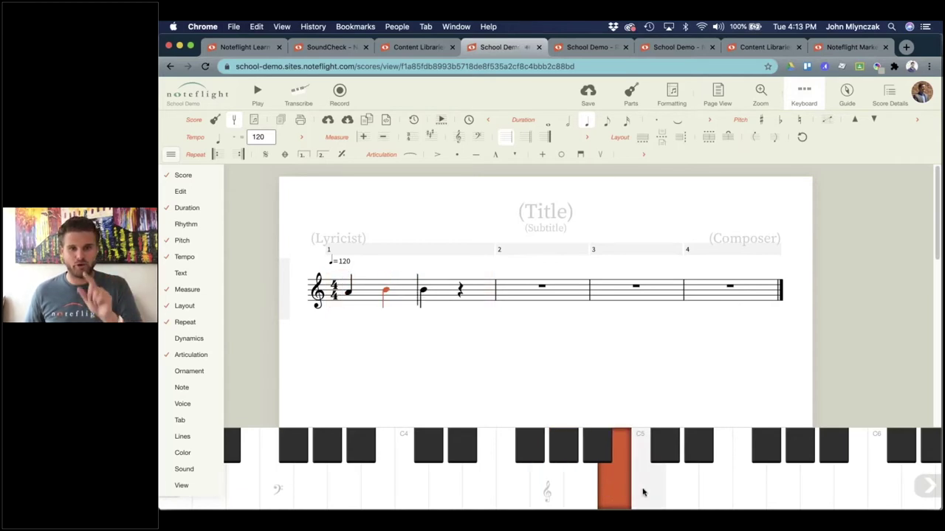
pyautogui.click(642, 491)
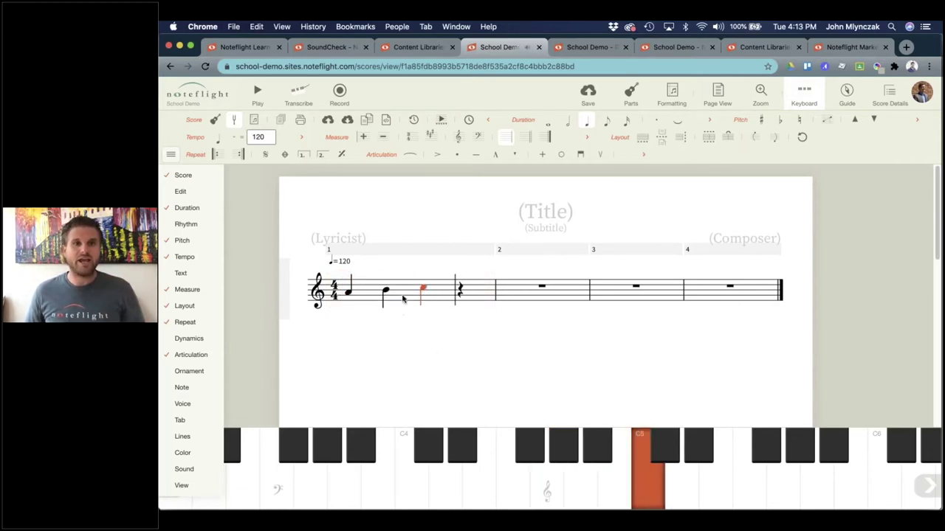
# Step: Undo the notes entered from the piano keyboard, clear the measure selection and hide the keyboard
pyautogui.click(403, 298)
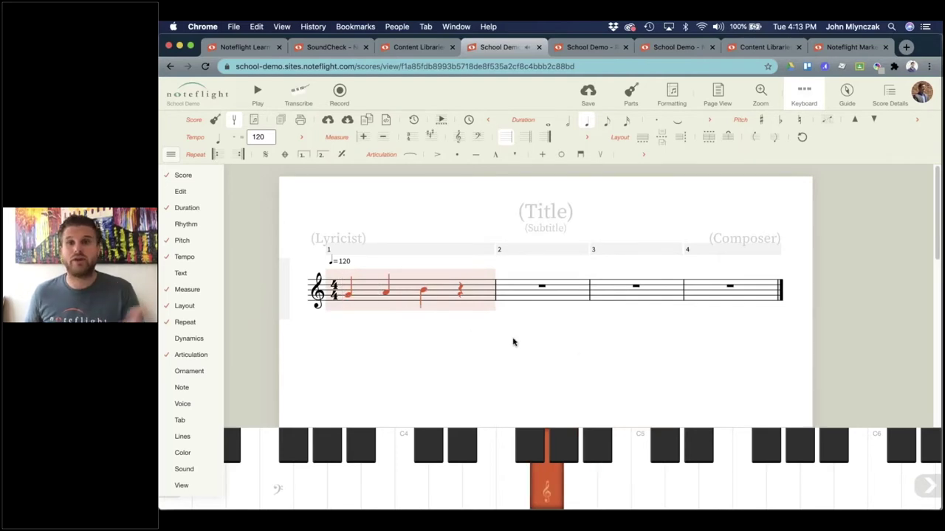
pyautogui.click(728, 369)
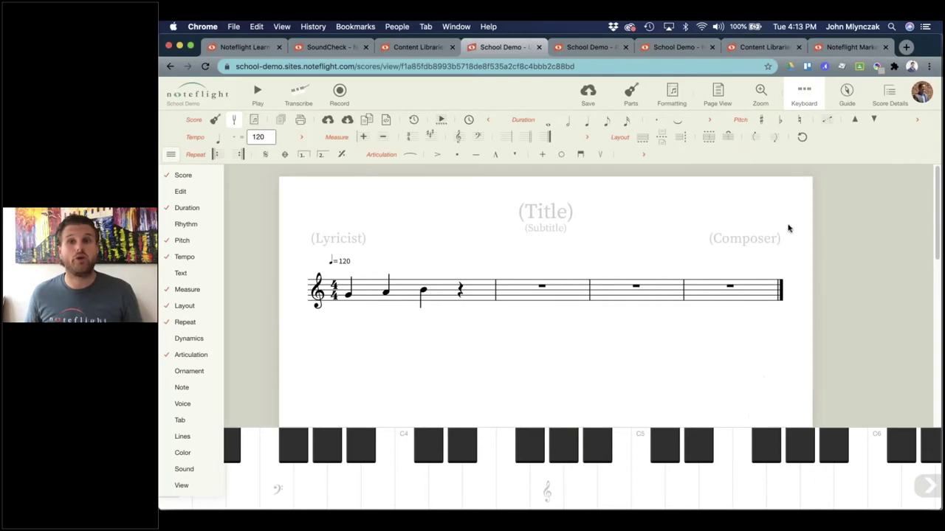
pyautogui.click(800, 96)
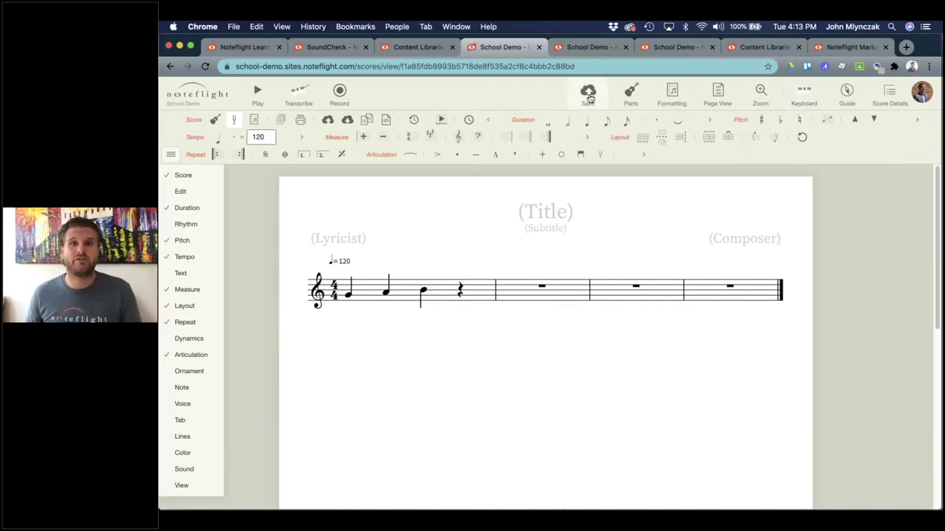
# Step: Title the score 101 and save it
pyautogui.click(533, 216)
pyautogui.write('101')
pyautogui.click(658, 219)
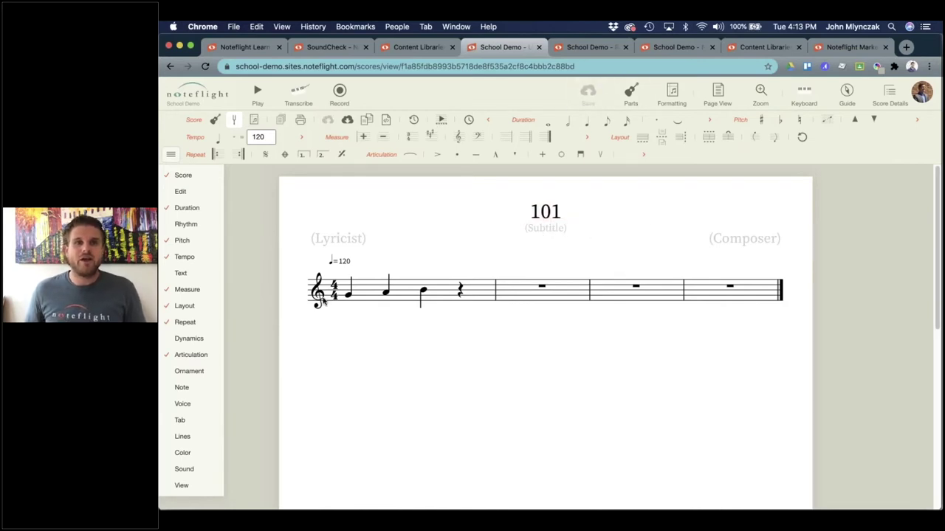
# Step: Select the third note of the first measure and enlarge the browser page to 110%
pyautogui.click(422, 290)
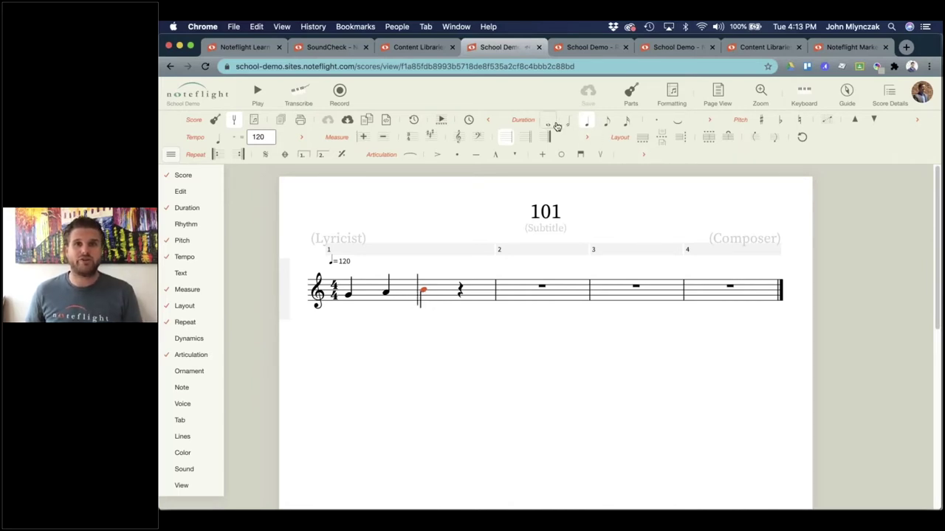
pyautogui.press('super+equal')
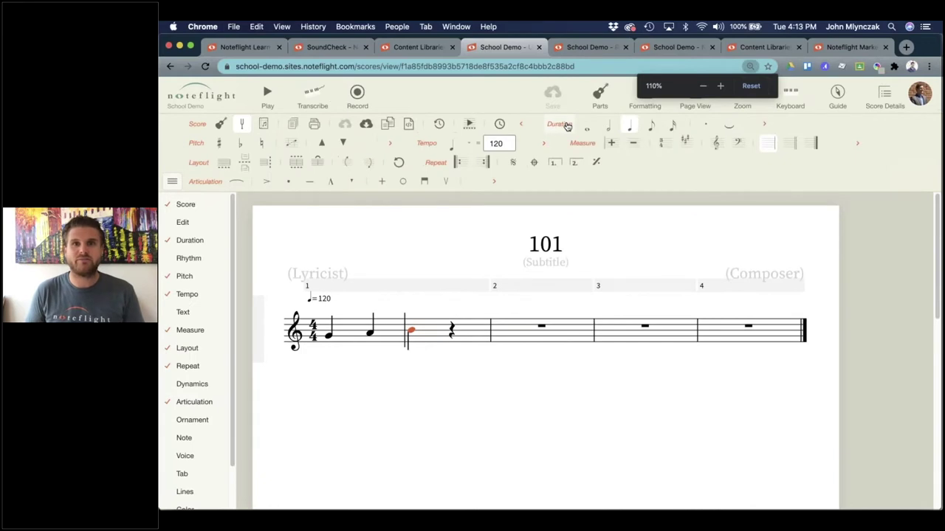
pyautogui.press('super+equal')
pyautogui.press('super+minus')
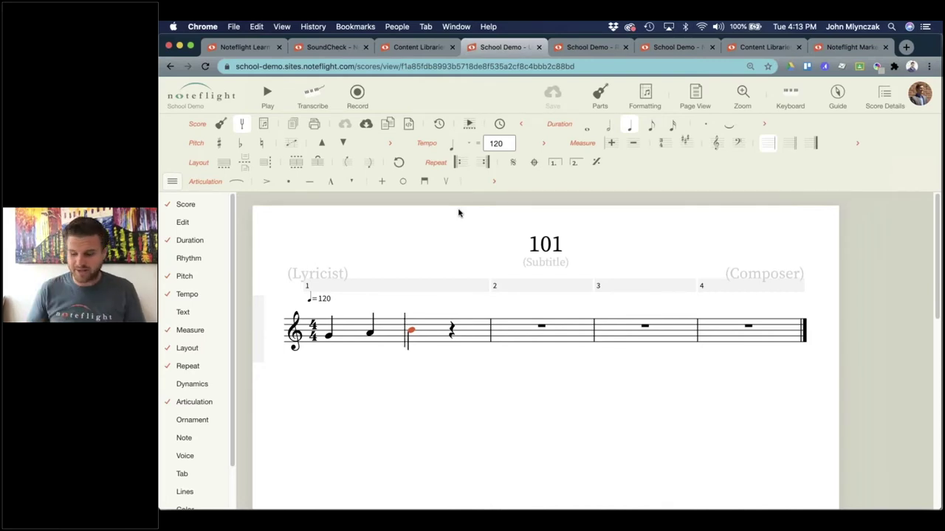
# Step: Try a range of shorter durations on the selected B and return it to a quarter note
pyautogui.press('4')
pyautogui.press('3')
pyautogui.press('2')
pyautogui.press('1')
pyautogui.press('2')
pyautogui.press('3')
pyautogui.press('4')
pyautogui.press('5')
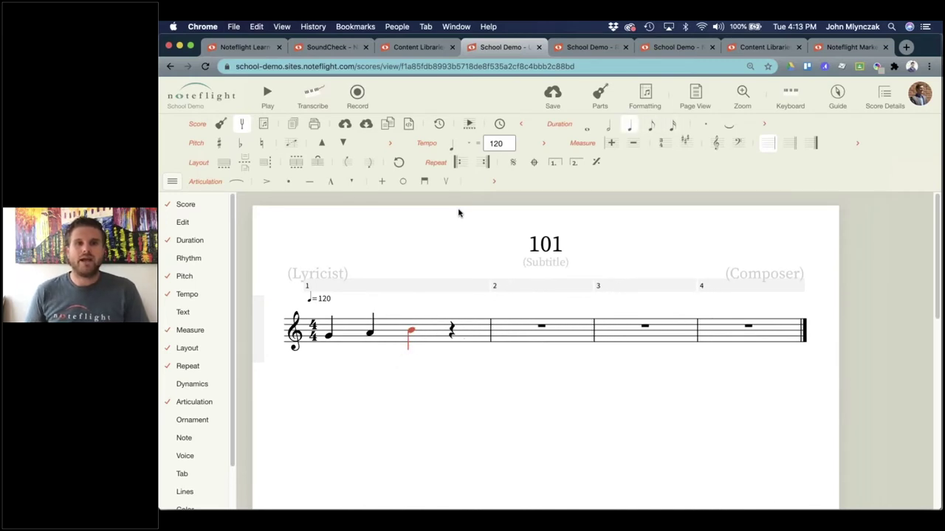
# Step: Replace the quarter-note B on beat three of the first measure with eighth notes B and A
pyautogui.press('4')
pyautogui.press('Delete')
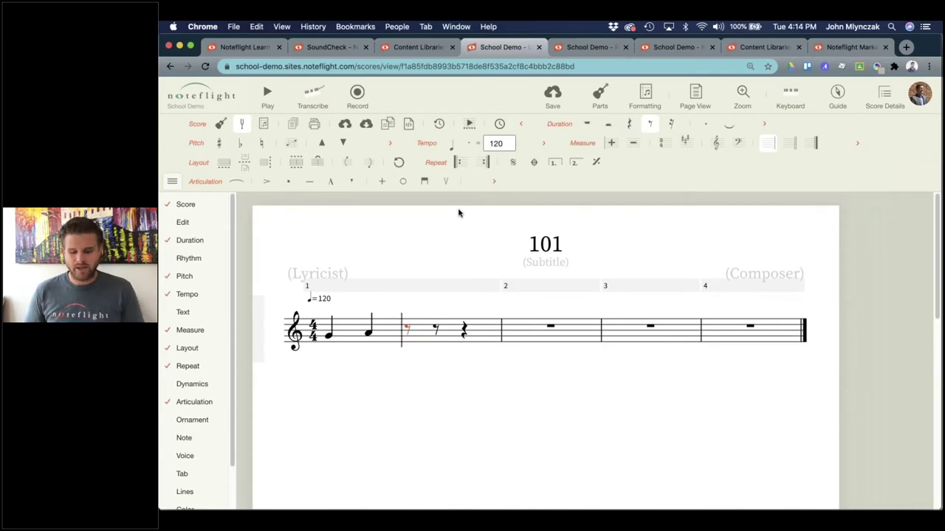
pyautogui.press('b')
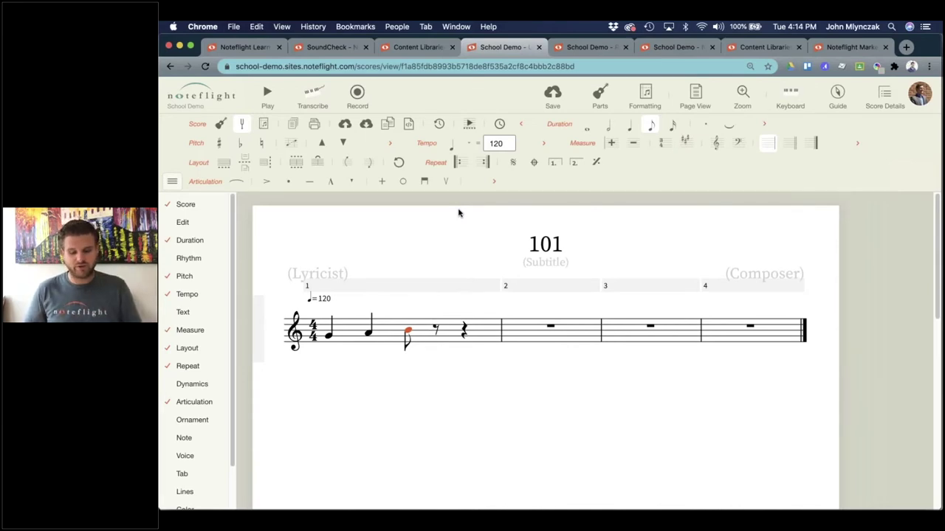
pyautogui.press('a')
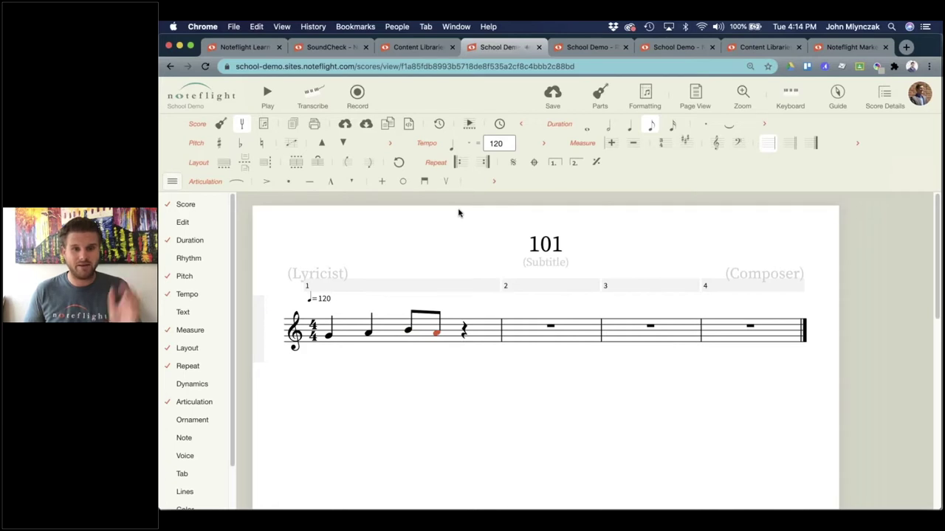
# Step: Fill the fourth beat of the first measure with sixteenth notes B, C, D and E
pyautogui.press('b')
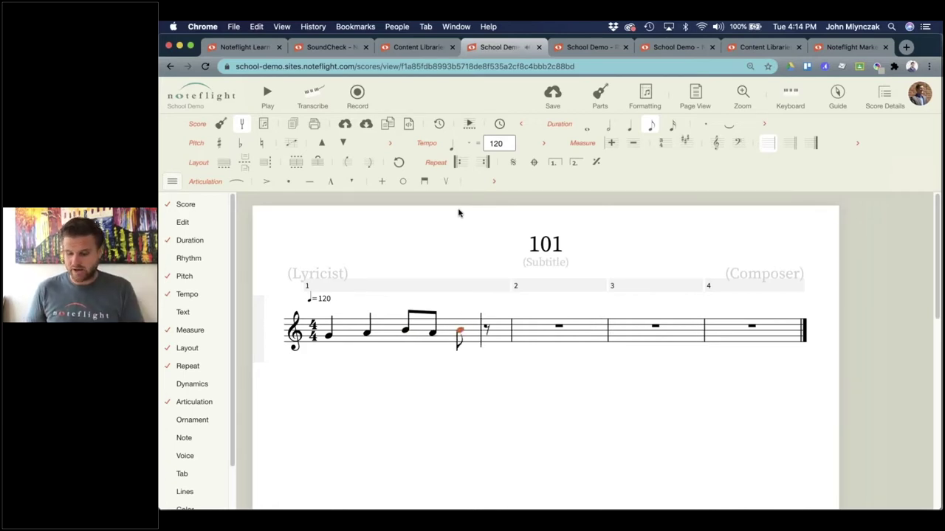
pyautogui.press('3')
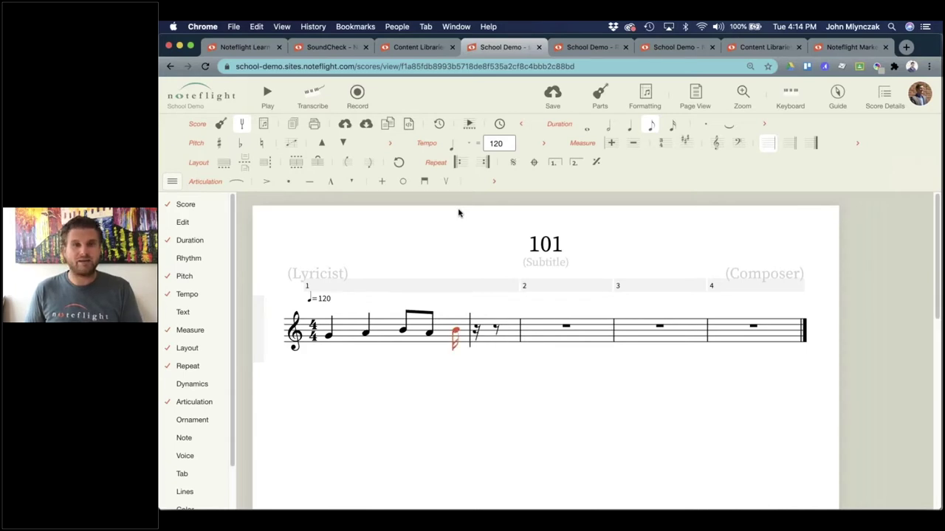
pyautogui.press('c')
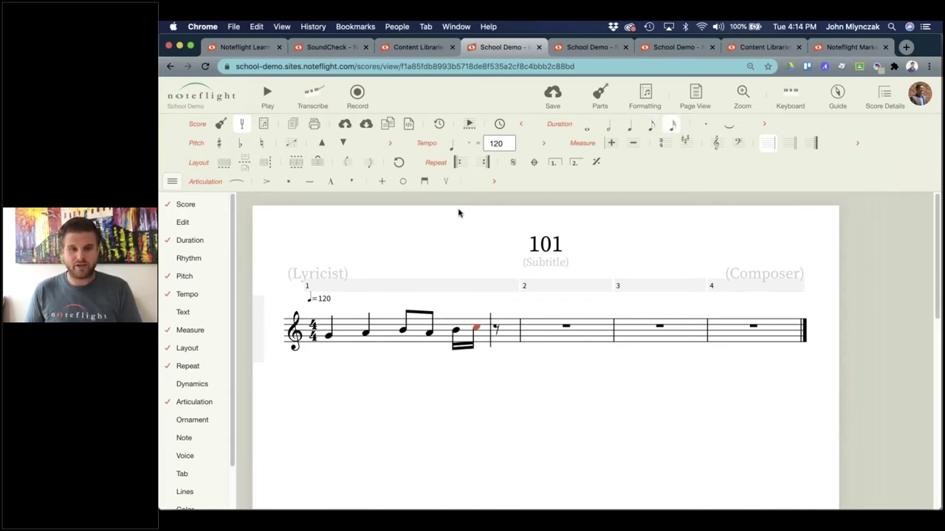
pyautogui.press('d')
pyautogui.press('e')
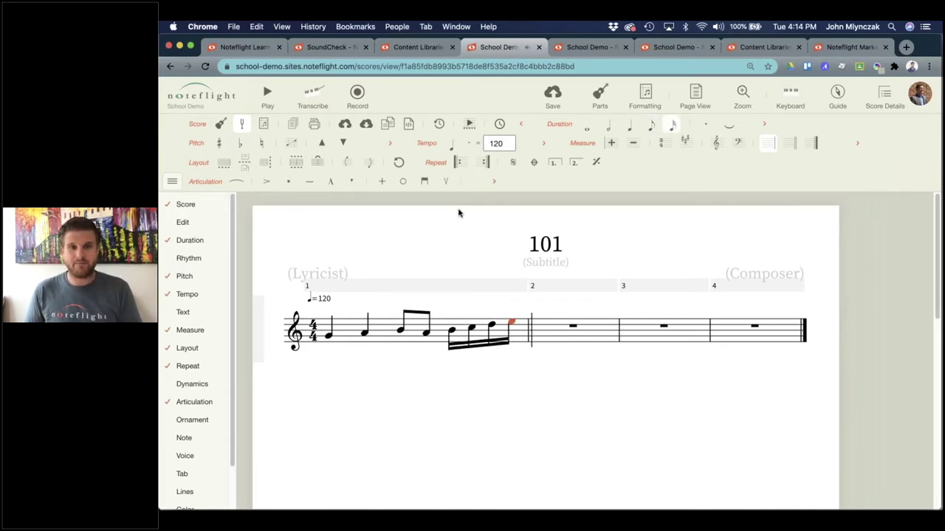
# Step: Start the second measure with a dotted eighth F, a sixteenth E and two sixteenth Ds
pyautogui.press('e')
pyautogui.press('4')
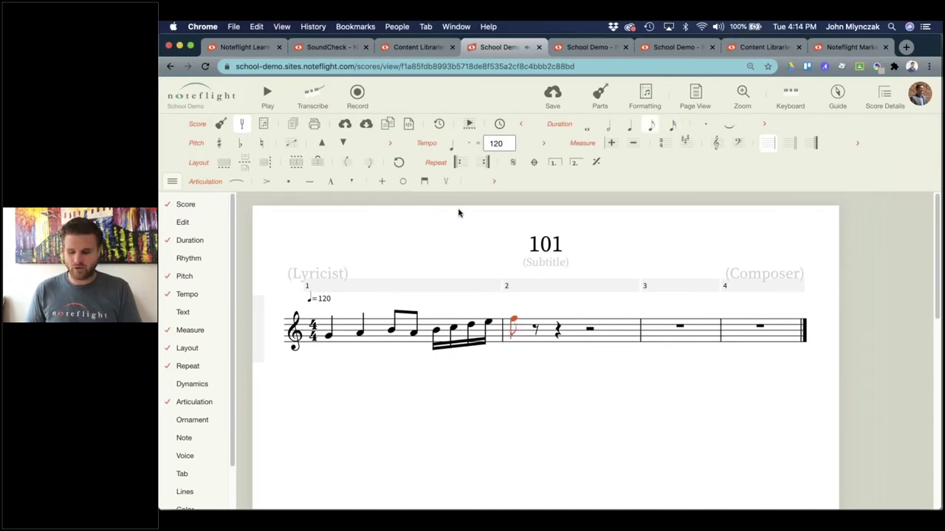
pyautogui.press('.')
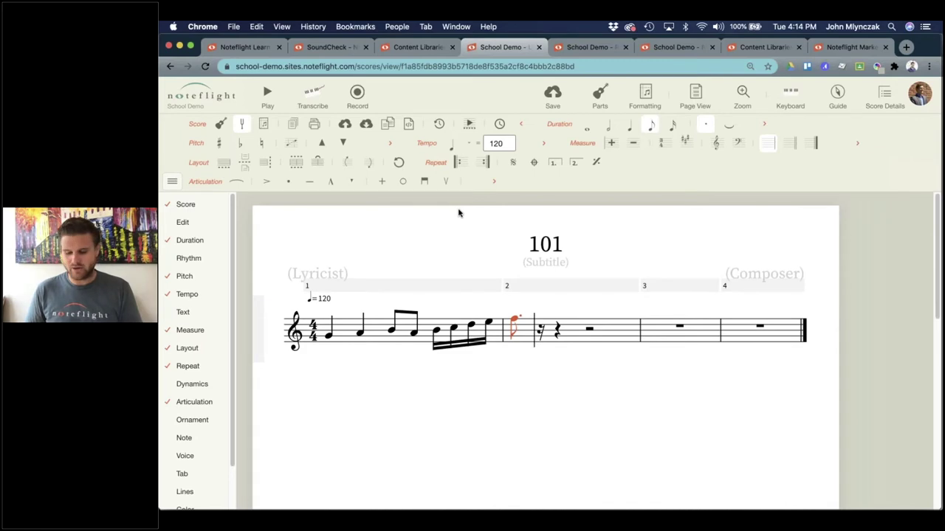
pyautogui.press('3')
pyautogui.press('d')
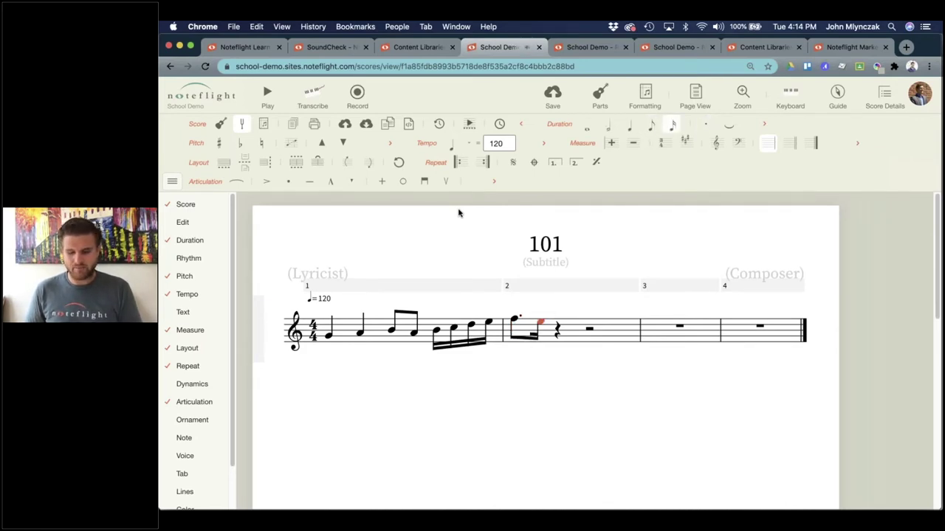
pyautogui.press('d')
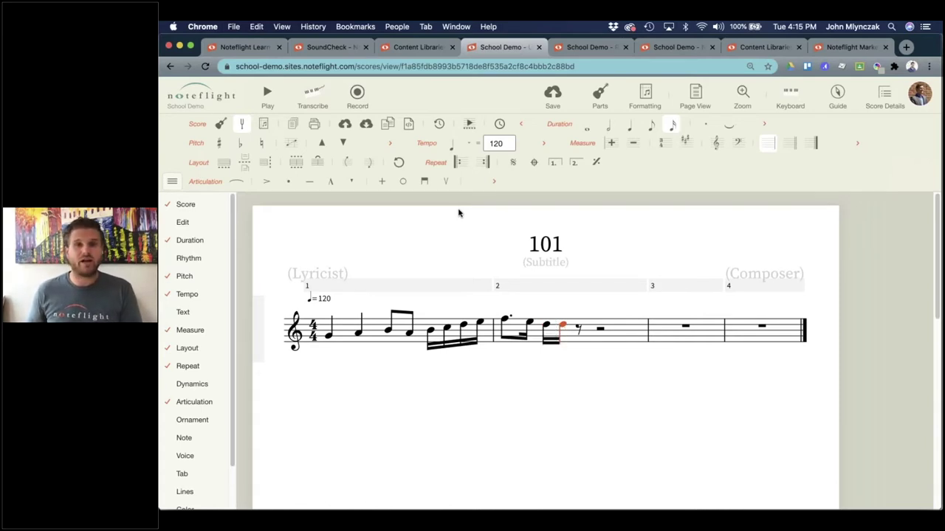
# Step: Shift the second sixteenth D in measure 2 down and up by octaves, and settle it on the C just below
pyautogui.press('super+Down')
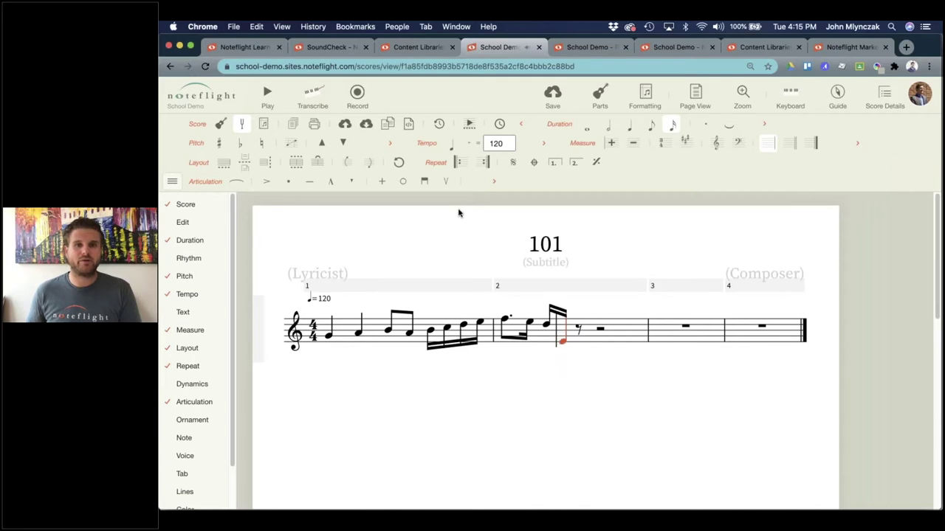
pyautogui.press('super+Up')
pyautogui.press('super+Up')
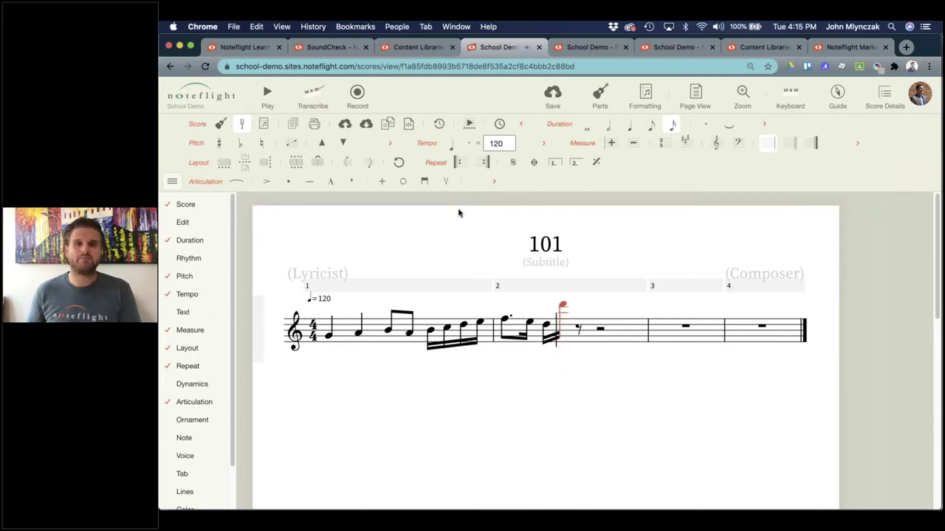
pyautogui.press('super+Down')
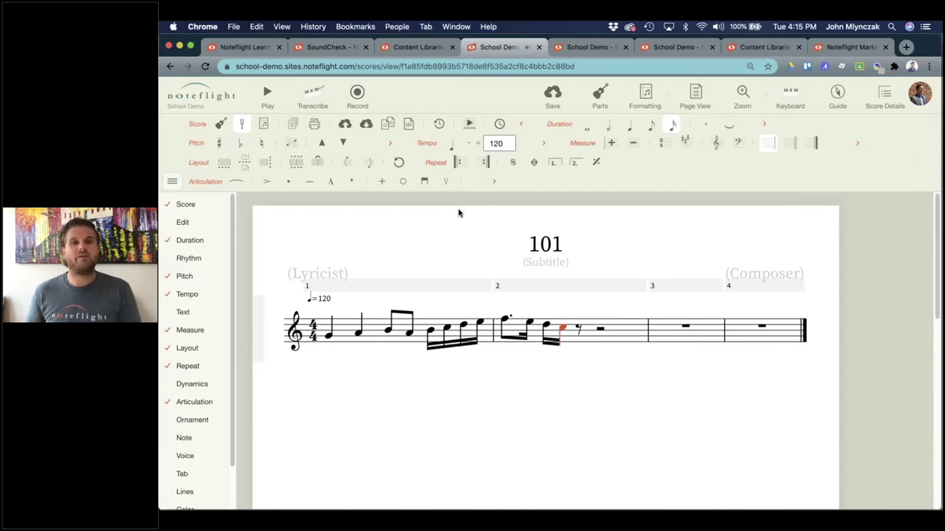
# Step: Continue the descending sixteenth-note scale from B through the end of measure 2 to a low F starting measure 3
pyautogui.press('b')
pyautogui.press('a')
pyautogui.press('g')
pyautogui.press('f')
pyautogui.press('e')
pyautogui.press('d')
pyautogui.press('c')
pyautogui.press('b')
pyautogui.press('a')
pyautogui.press('g')
pyautogui.press('f')
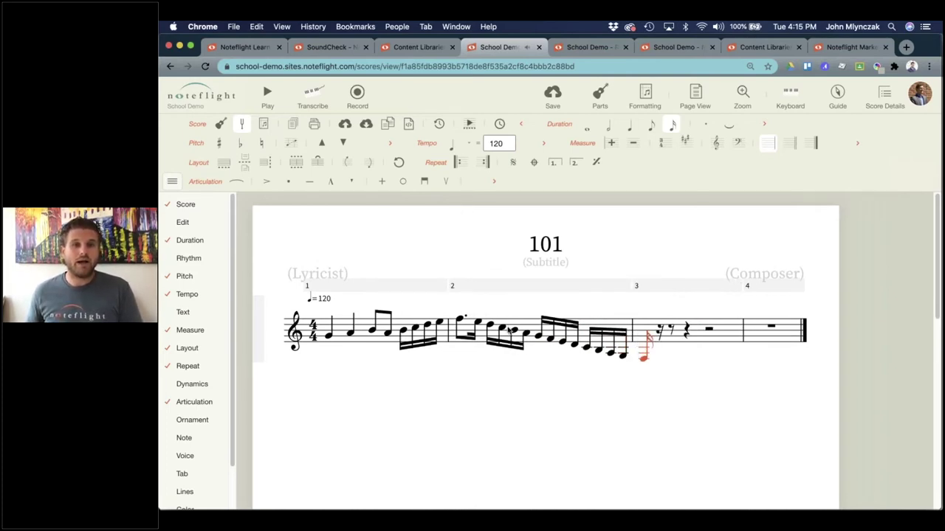
# Step: Copy the eight sixteenth notes in the second half of measure 2 to the start of measure 3
pyautogui.click(535, 335)
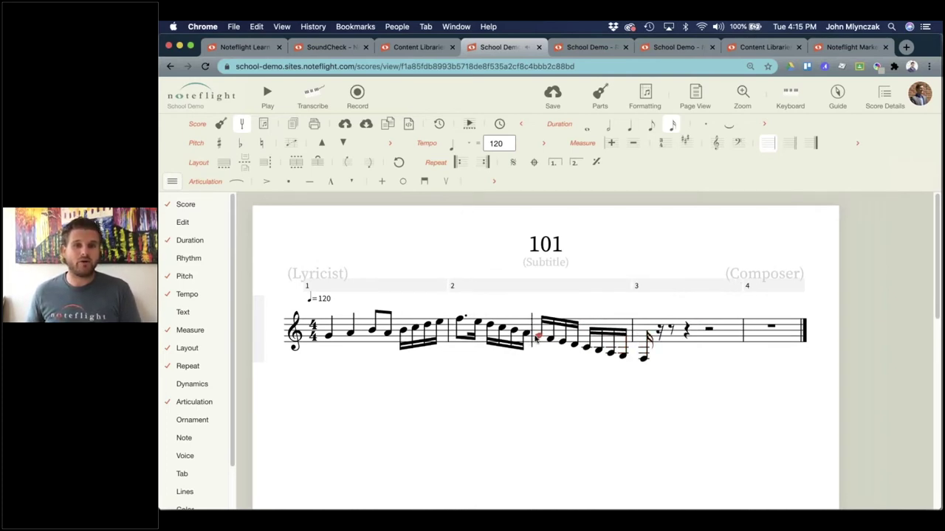
pyautogui.keyDown('shift'); pyautogui.click(622, 360); pyautogui.keyUp('shift')
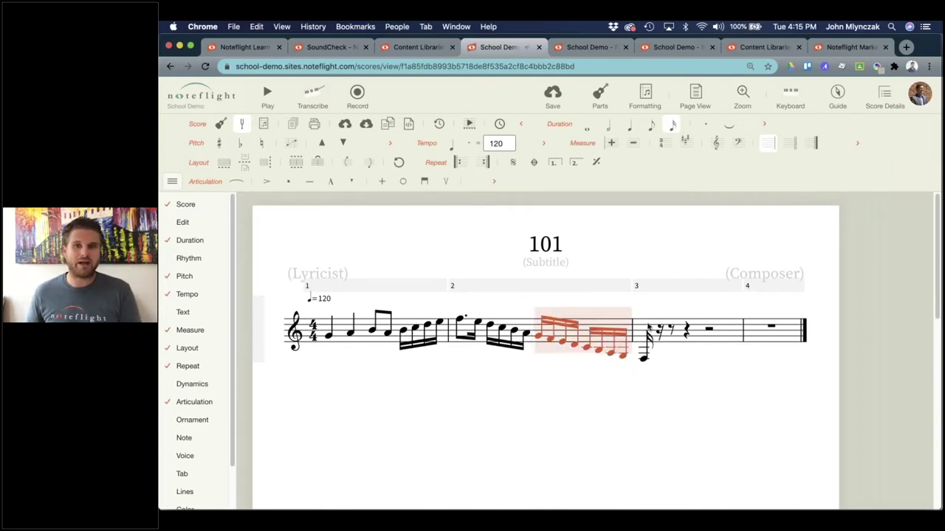
pyautogui.click(648, 326)
pyautogui.press('super+v')
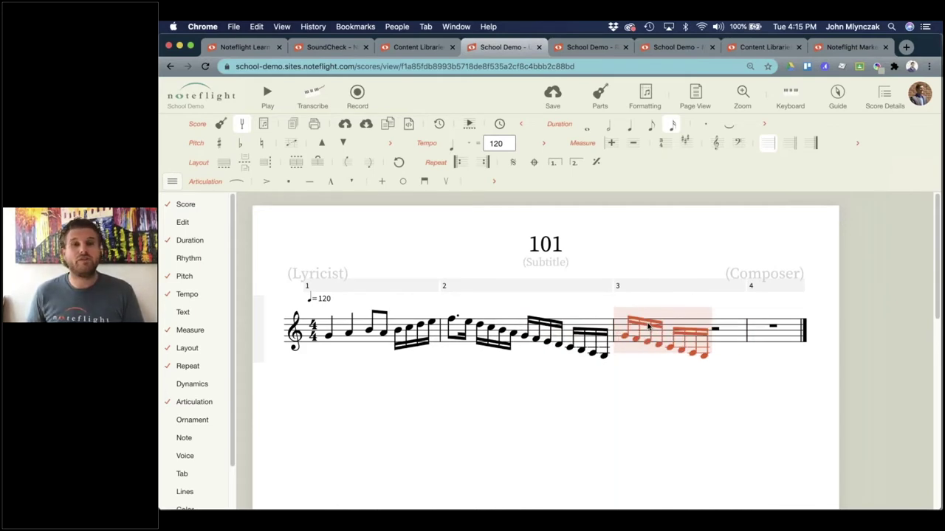
# Step: Transpose the pasted notes in measure 3 up one octave and clear the selection
pyautogui.press('Up')
pyautogui.hotkey('shift', 'i')
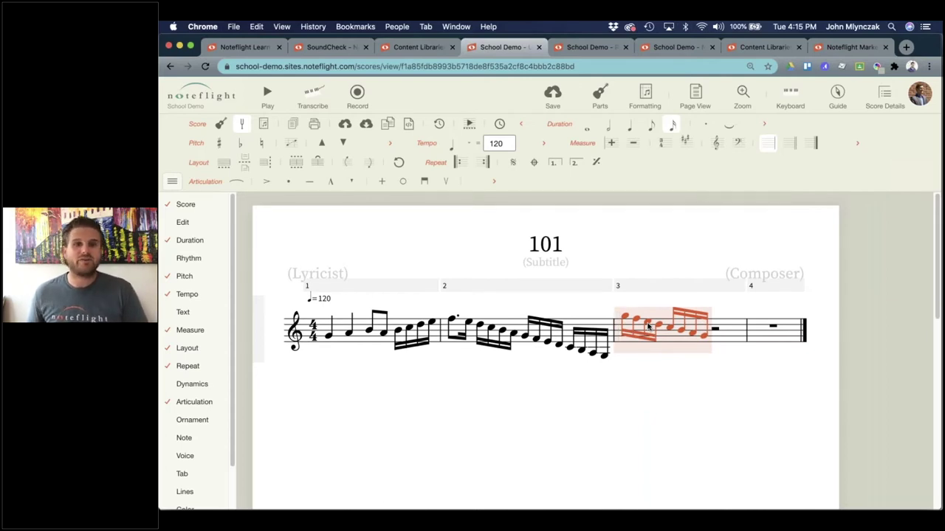
pyautogui.click(727, 433)
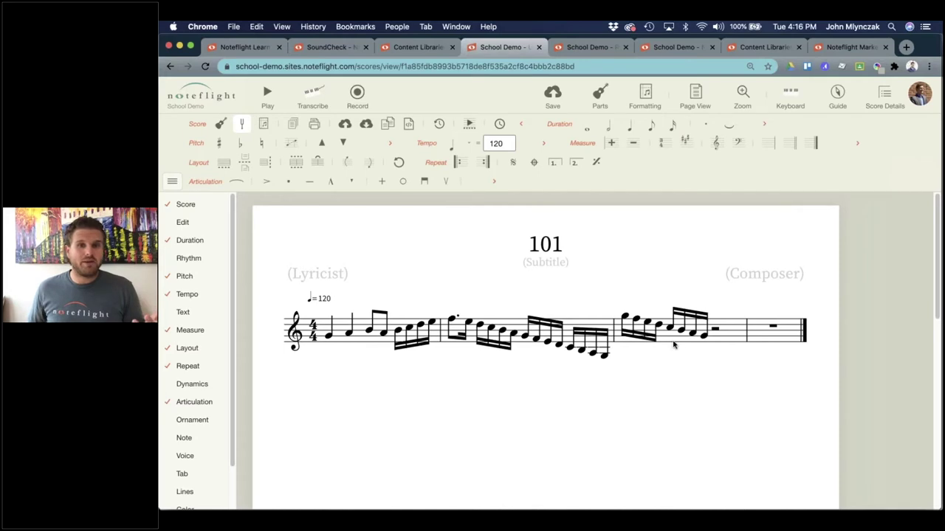
# Step: Try moving the last note of measure 2 up and down in pitch, return it to low G and deselect it
pyautogui.click(603, 357)
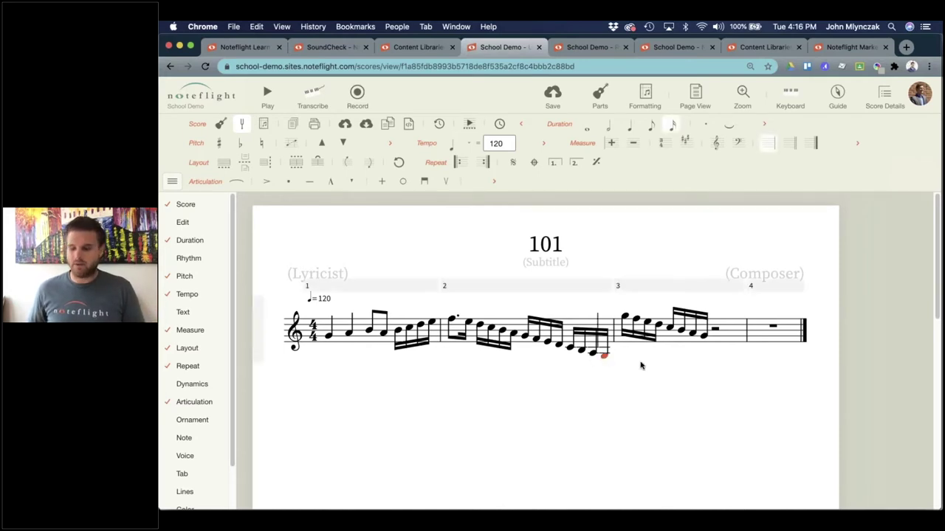
pyautogui.press('Up')
pyautogui.press('Up')
pyautogui.press('Up')
pyautogui.press('Up')
pyautogui.press('Down')
pyautogui.press('Down')
pyautogui.press('Down')
pyautogui.press('Down')
pyautogui.press('Down')
pyautogui.press('Down')
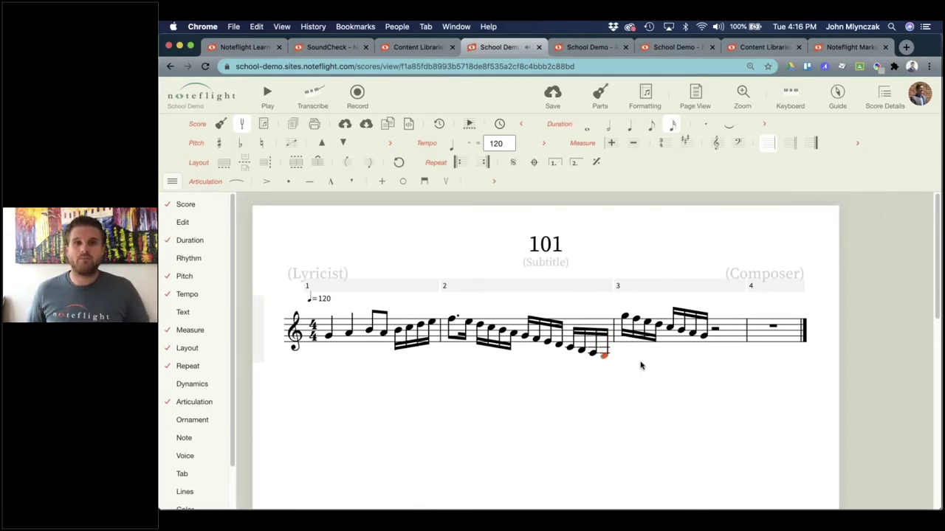
pyautogui.press('Escape')
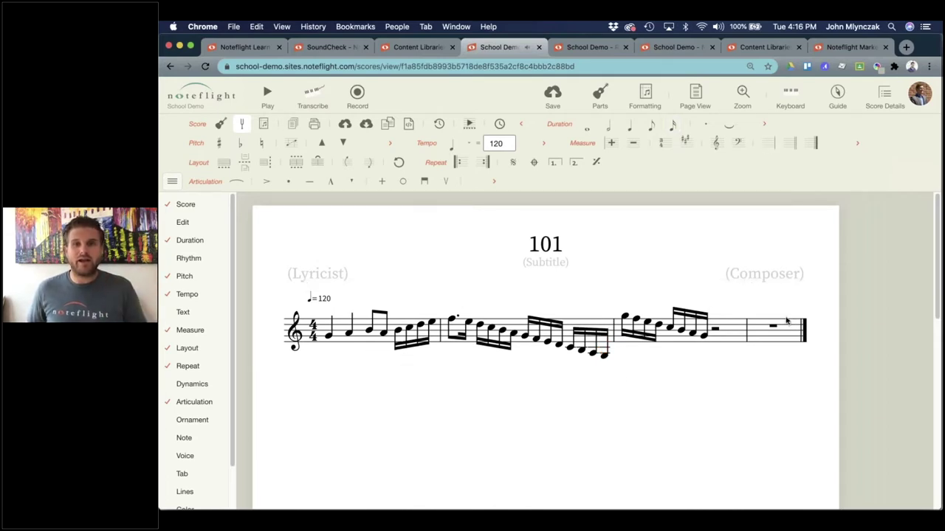
# Step: Enter half notes C and E in measure 4, D and C in measure 5, and D in measure 6
pyautogui.click(755, 327)
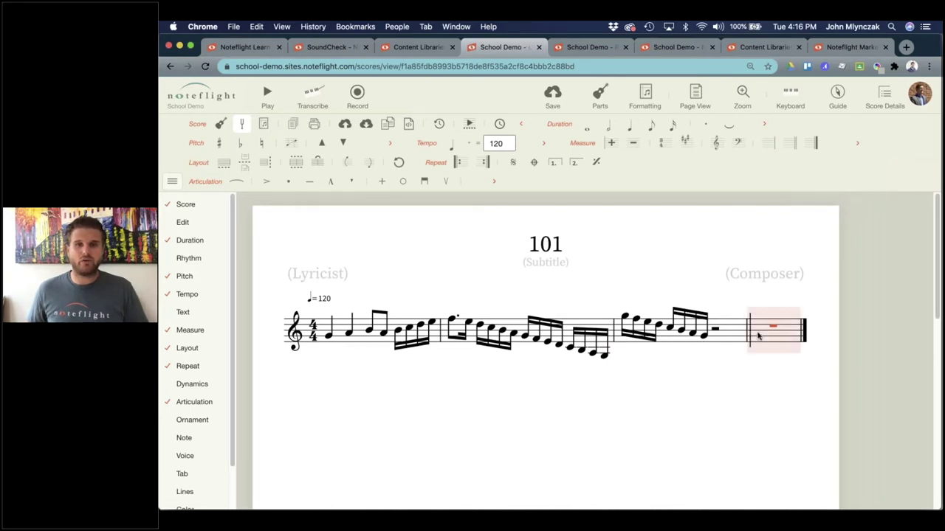
pyautogui.click(755, 327)
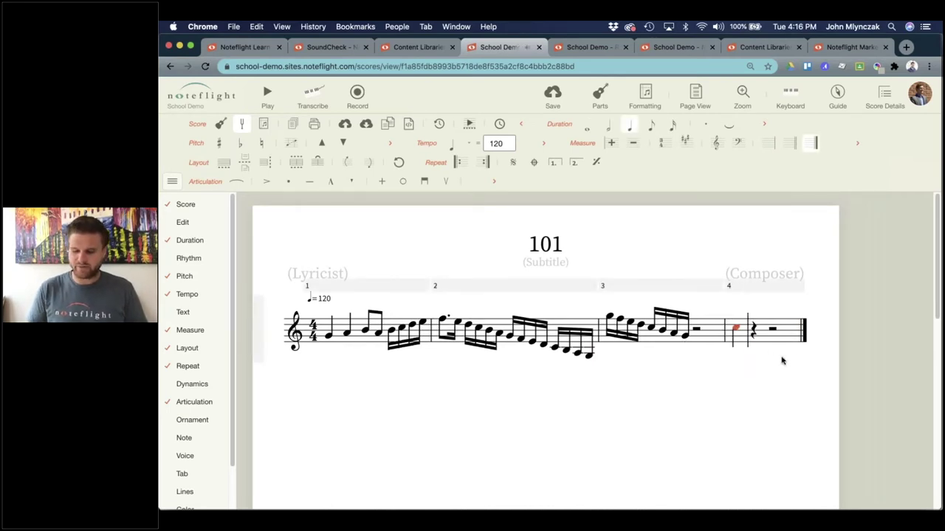
pyautogui.press('6')
pyautogui.press('Return')
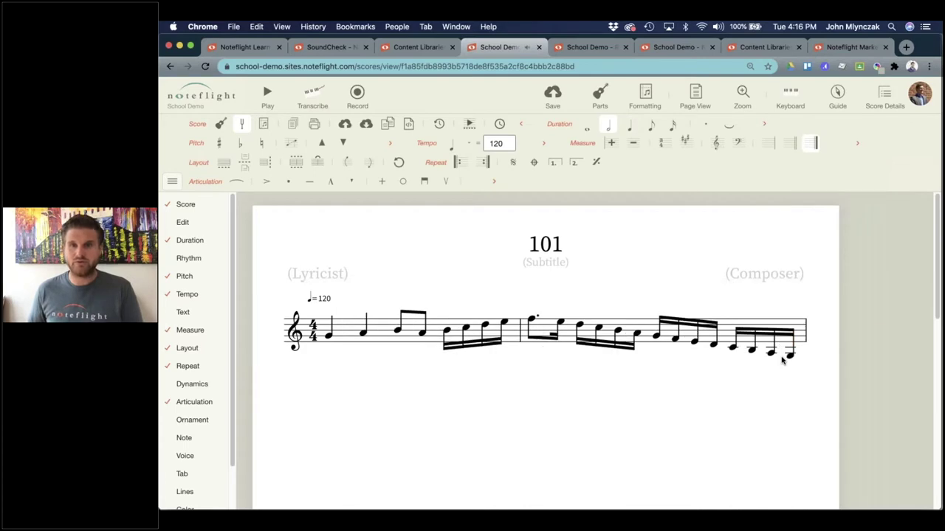
pyautogui.press('Return')
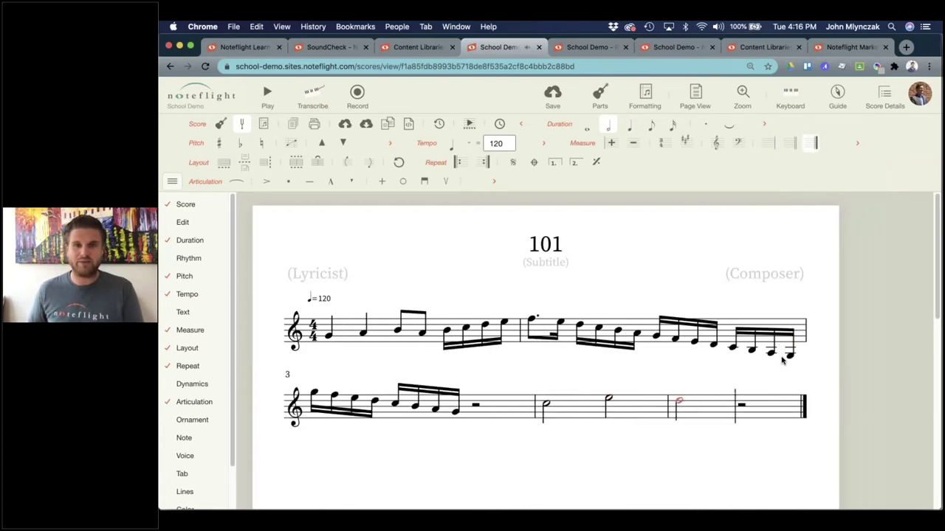
pyautogui.press('Return')
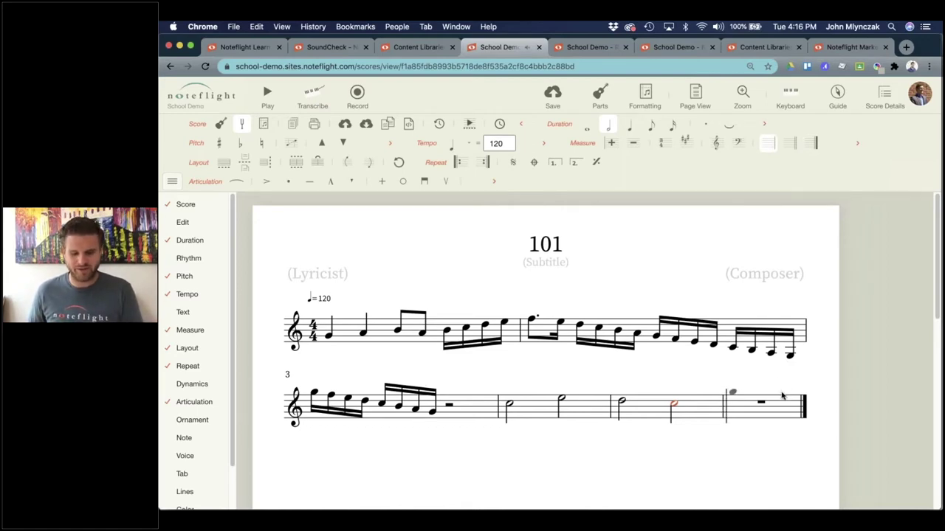
pyautogui.press('Return')
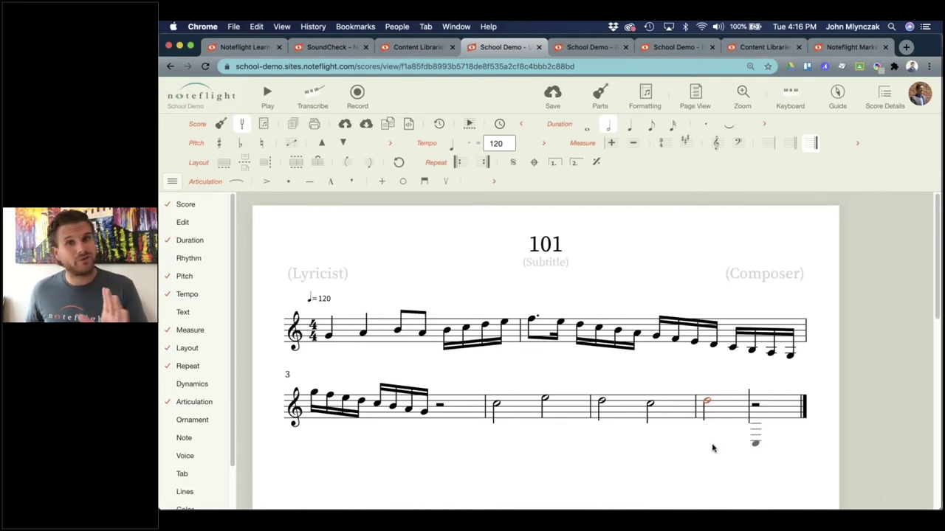
# Step: Save the score with nothing selected and remove the Layout palette from the toolbar area
pyautogui.click(684, 455)
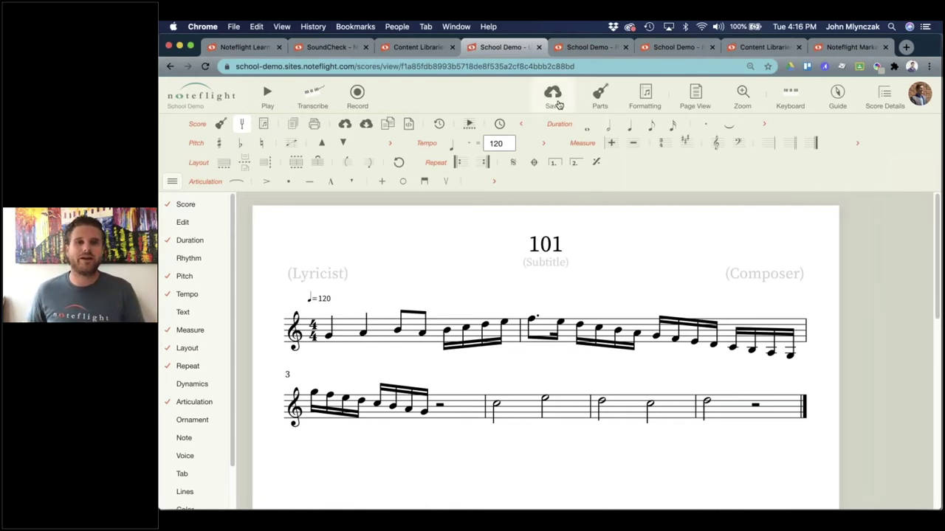
pyautogui.click(186, 351)
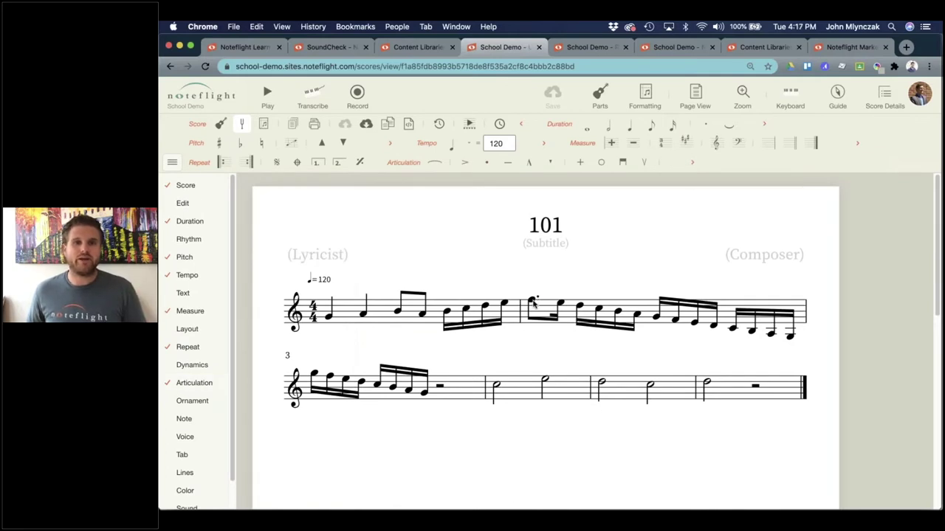
# Step: Add a slur from the dotted first note of measure 2 to the following note and clear the selection
pyautogui.click(533, 303)
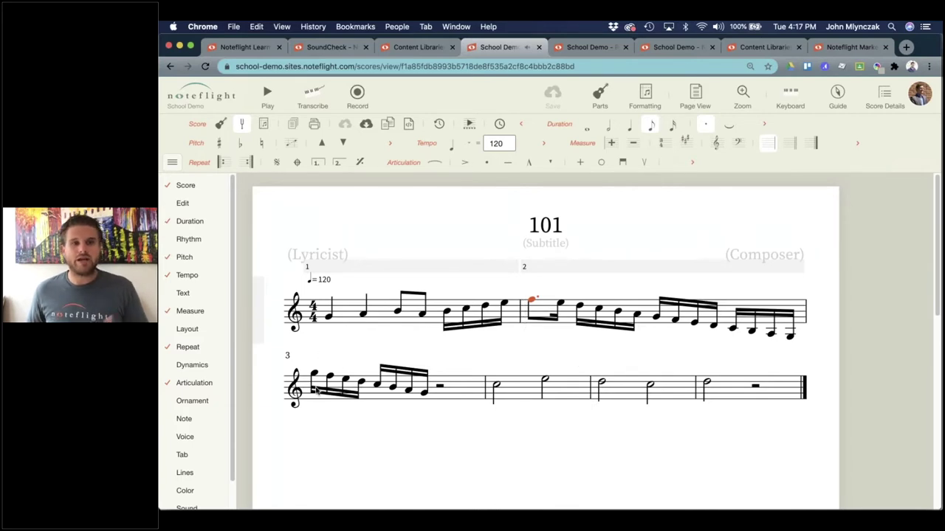
pyautogui.moveTo(193, 186)
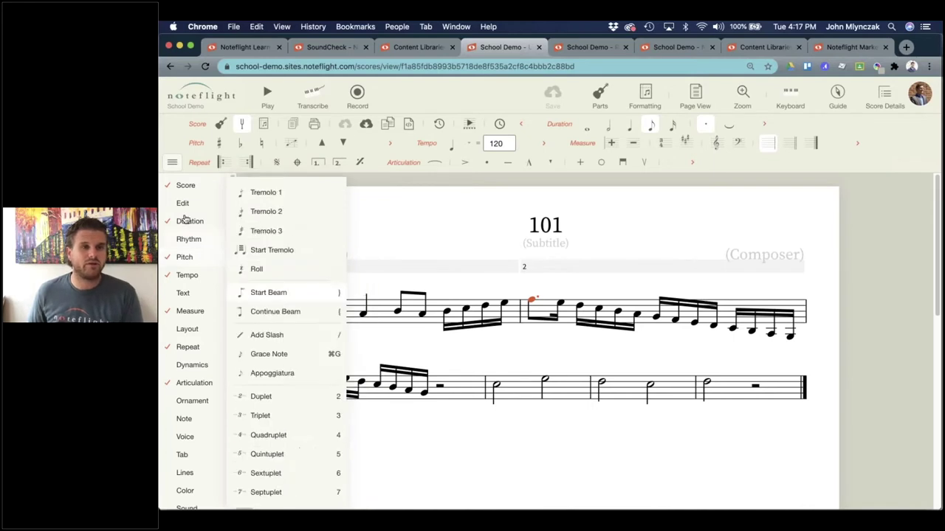
pyautogui.moveTo(194, 383)
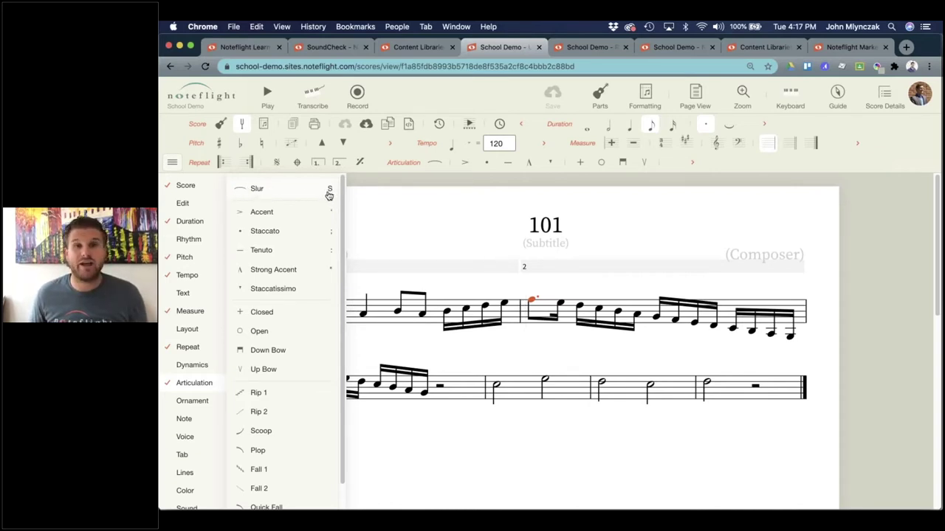
pyautogui.click(255, 189)
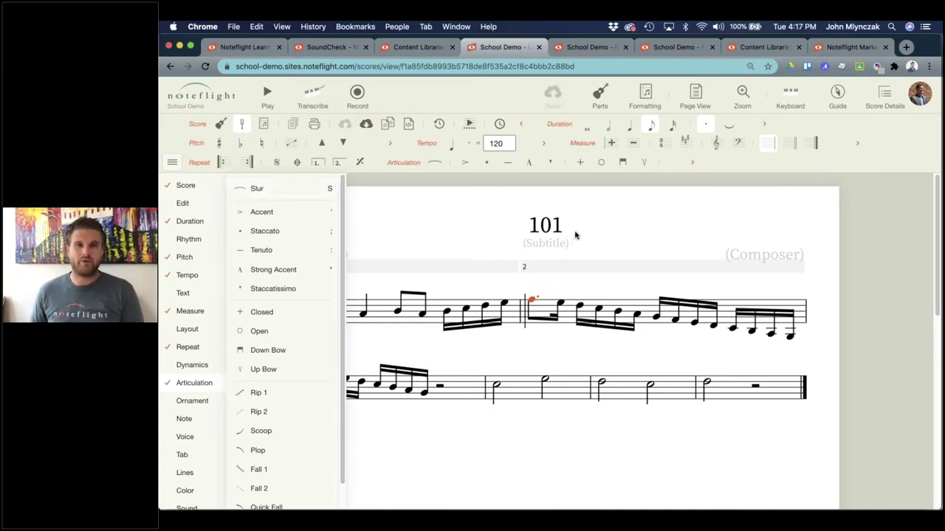
pyautogui.click(615, 236)
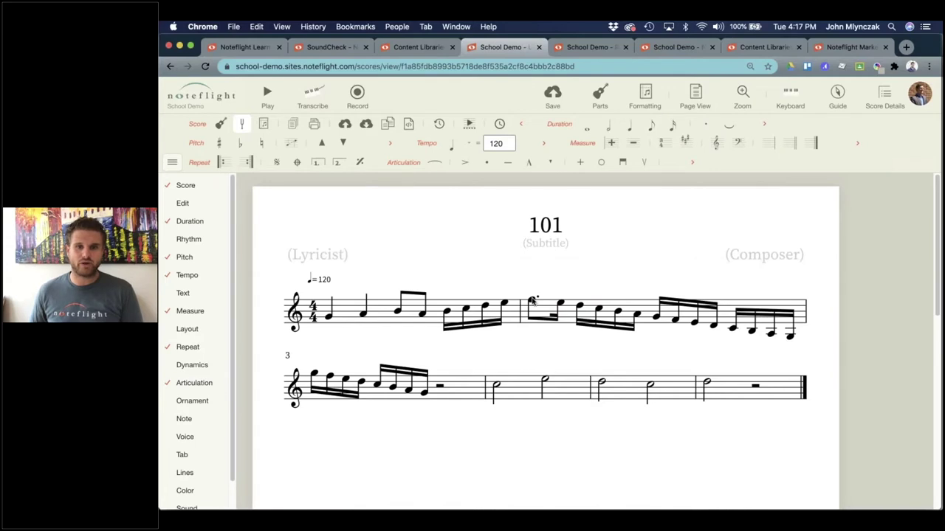
pyautogui.click(532, 300)
pyautogui.click(544, 303)
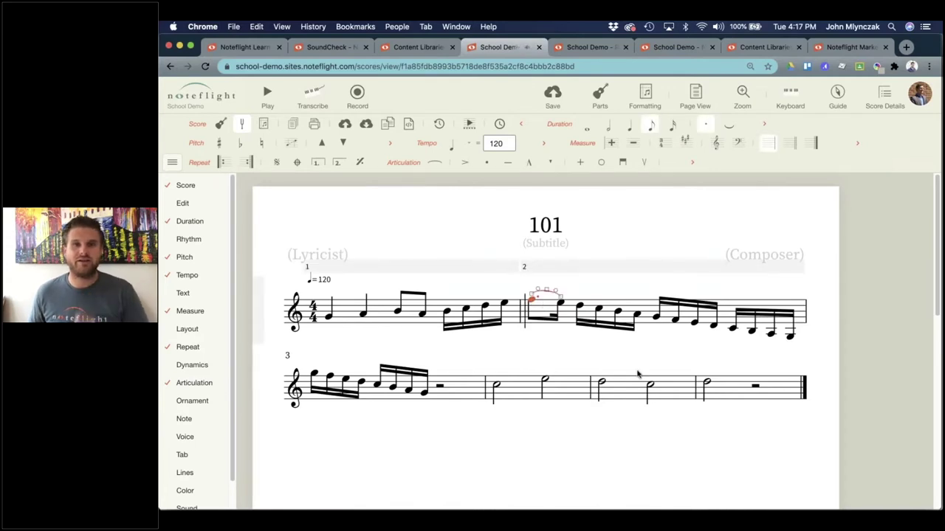
pyautogui.click(634, 463)
# Step: Try a slur over the eight notes from high D to low D in measure 2, and undo it
pyautogui.click(580, 309)
pyautogui.keyDown('shift'); pyautogui.click(713, 329); pyautogui.keyUp('shift')
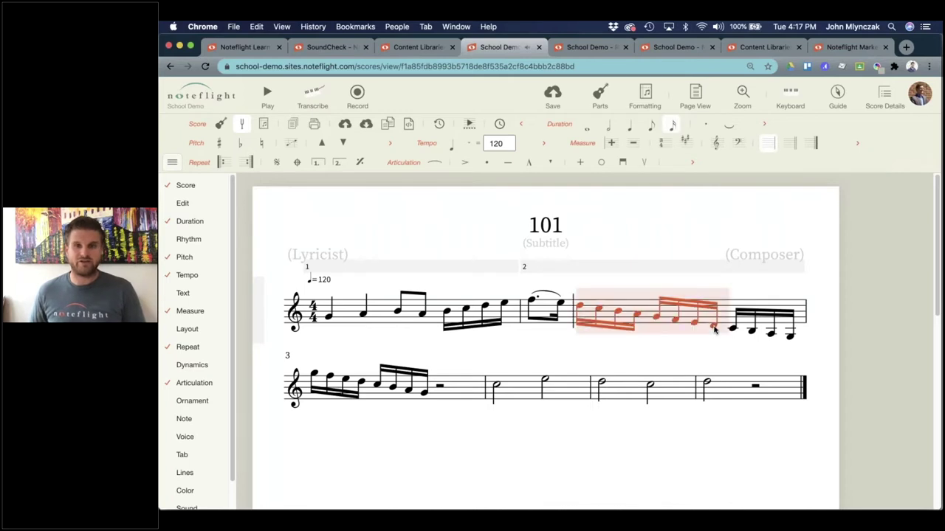
pyautogui.press('s')
pyautogui.click(637, 360)
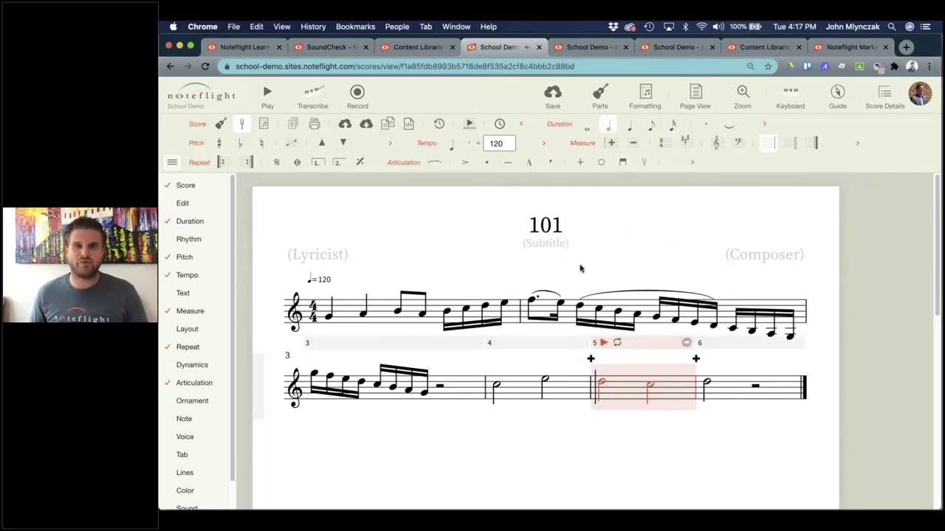
pyautogui.click(744, 480)
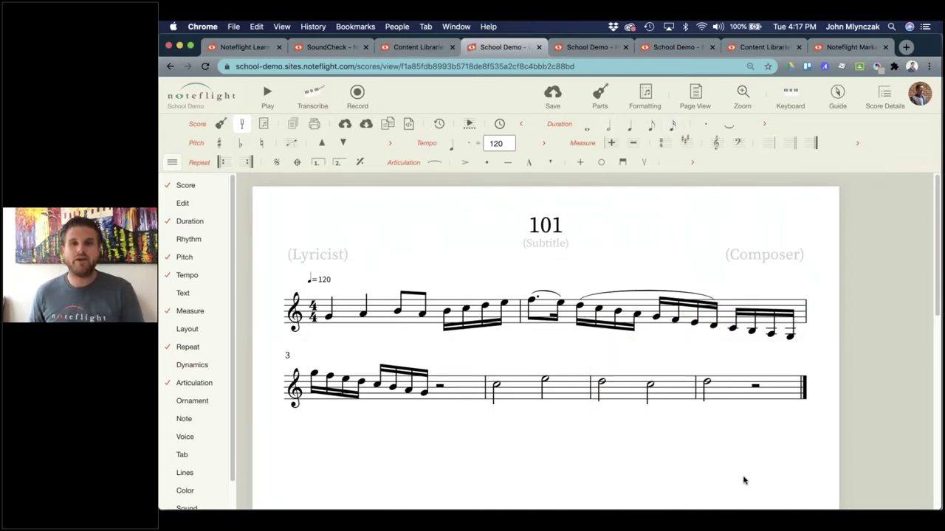
pyautogui.press('super+z')
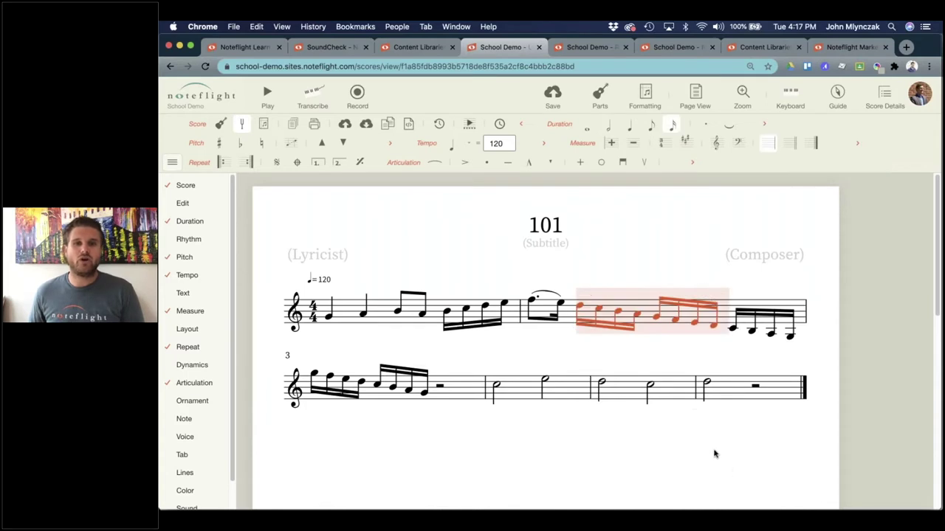
# Step: Extend the measure 2 slur to the G in the middle of the measure, adjust its curve slightly, and save the score
pyautogui.click(497, 259)
pyautogui.click(564, 299)
pyautogui.moveTo(565, 299); pyautogui.dragTo(650, 310)
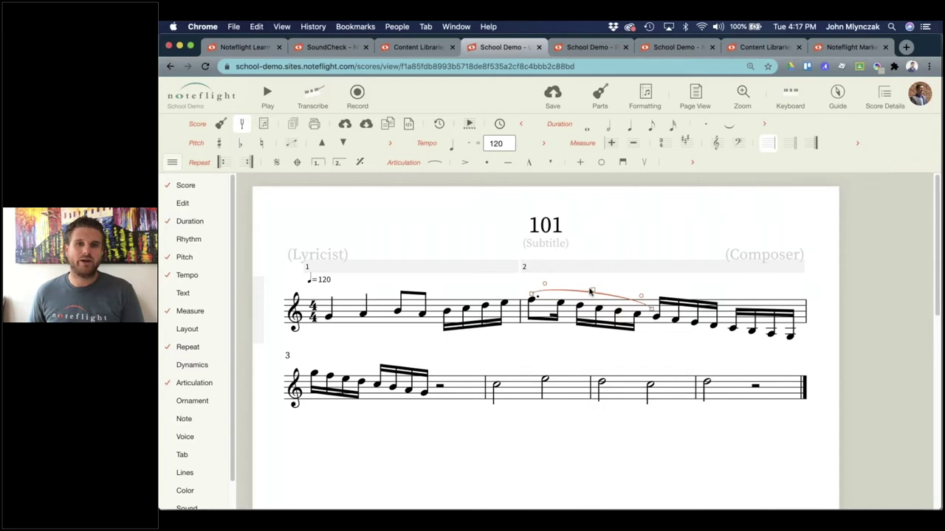
pyautogui.moveTo(596, 288)
pyautogui.mouseDown()
pyautogui.moveTo(635, 251)
pyautogui.moveTo(775, 248)
pyautogui.moveTo(415, 182)
pyautogui.moveTo(595, 288)
pyautogui.mouseUp()
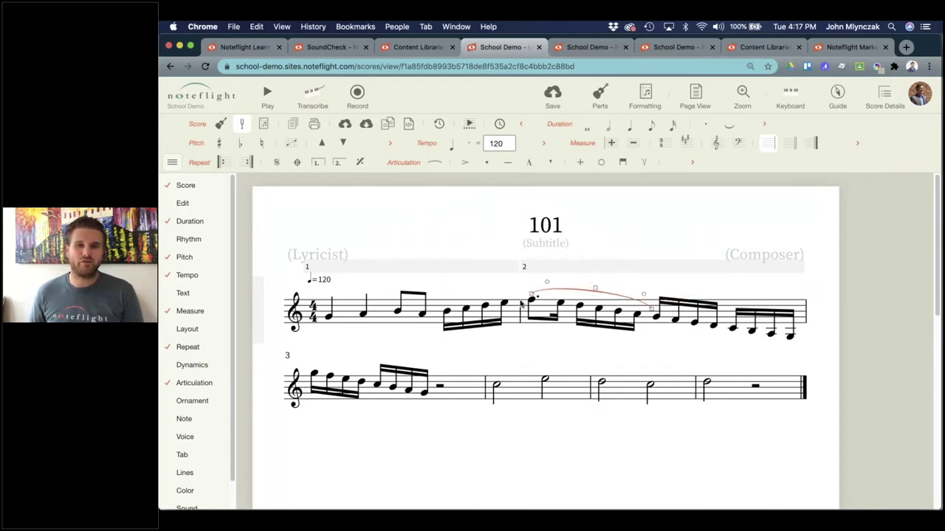
pyautogui.click(687, 371)
pyautogui.click(577, 292)
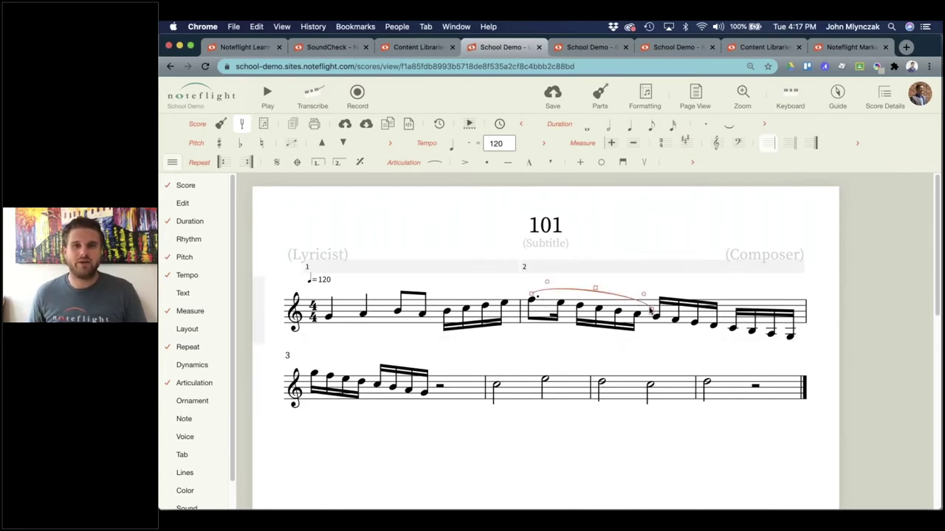
pyautogui.click(656, 342)
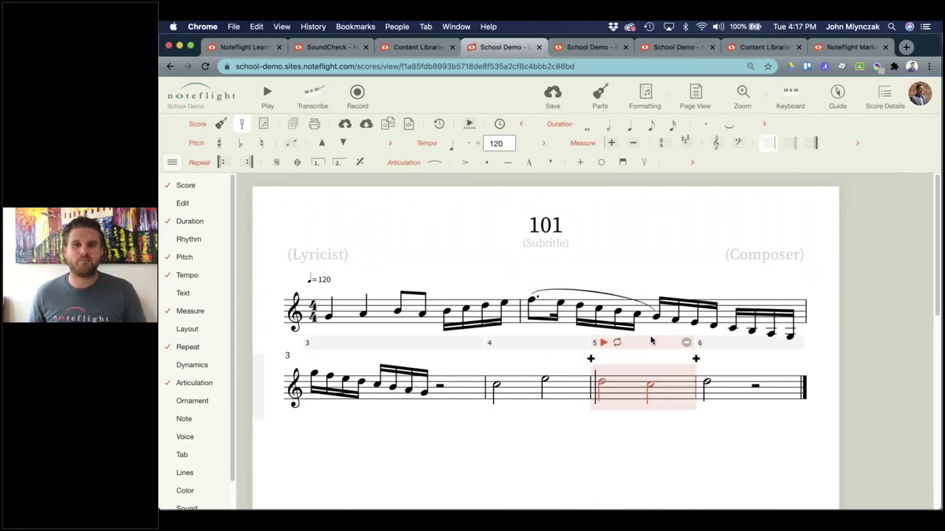
pyautogui.click(553, 97)
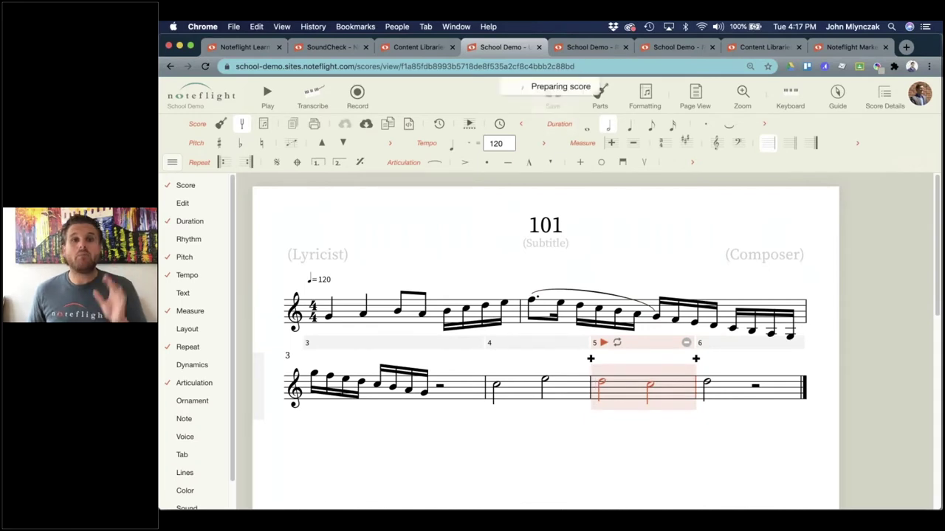
pyautogui.moveTo(190, 248)
pyautogui.moveTo(186, 274)
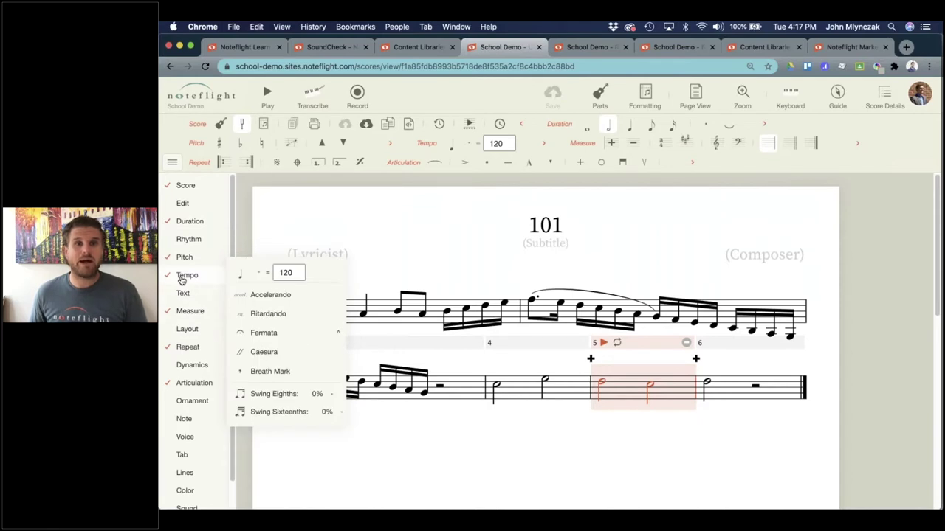
pyautogui.click(600, 264)
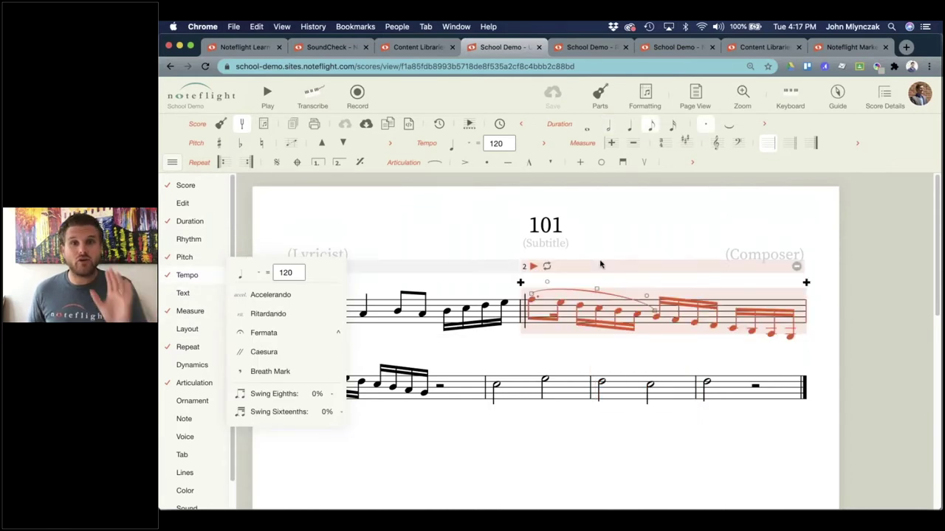
pyautogui.click(644, 225)
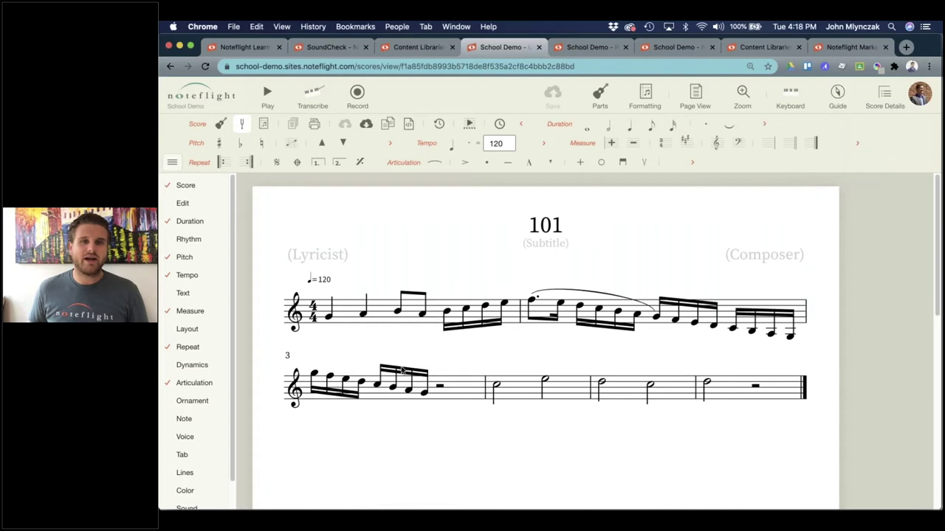
# Step: With the first four notes of measure 3 selected, search the Guide for "stac" and locate Staccato among the Articulation options
pyautogui.click(314, 375)
pyautogui.keyDown('shift'); pyautogui.click(362, 387); pyautogui.keyUp('shift')
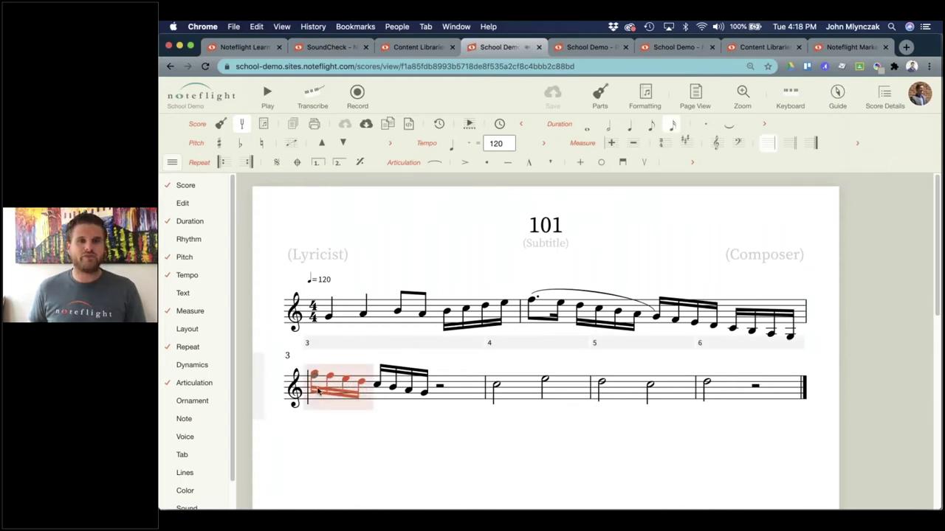
pyautogui.click(835, 116)
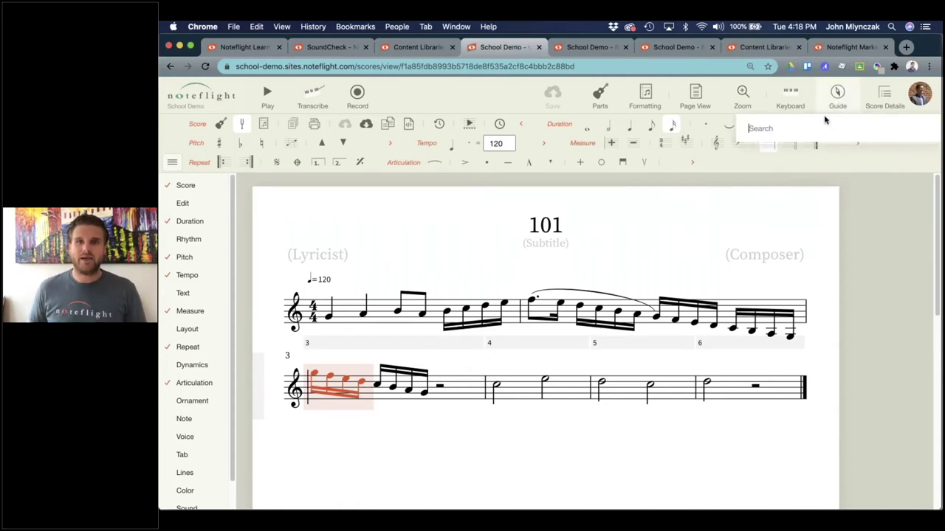
pyautogui.write('sta')
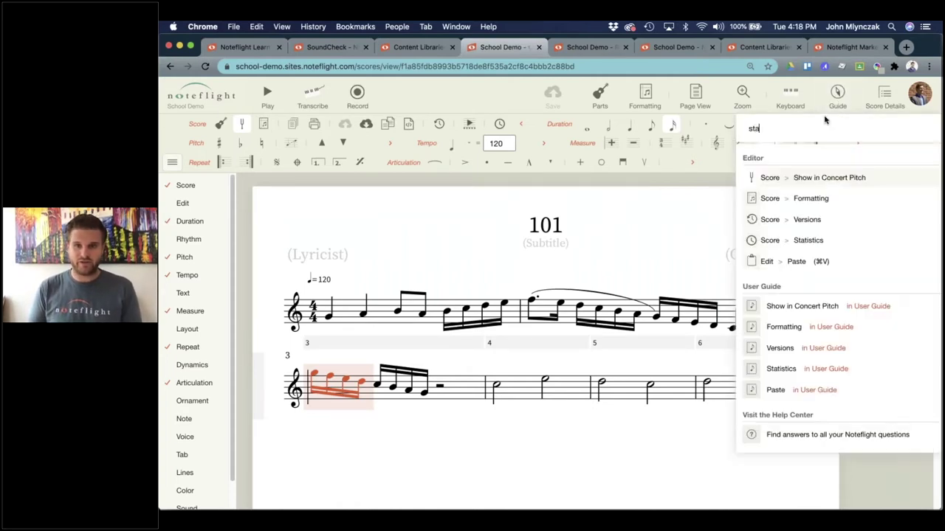
pyautogui.write('c')
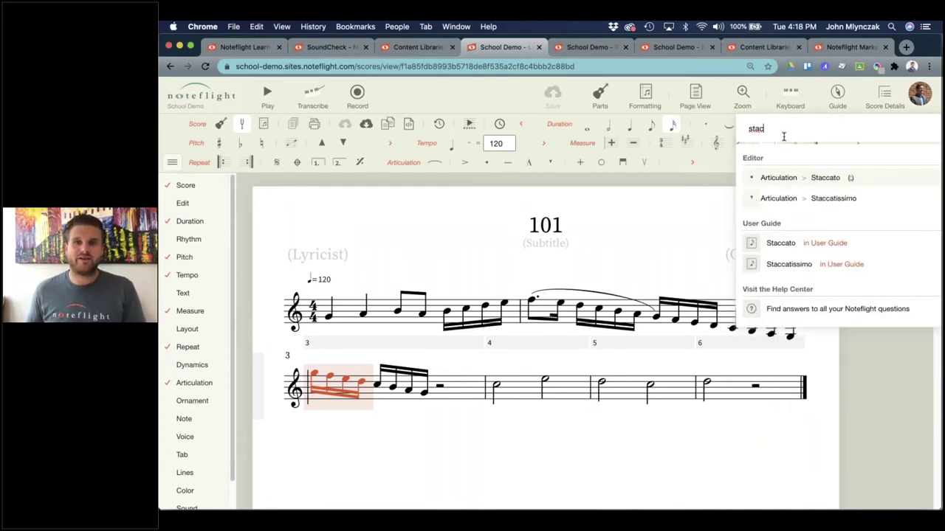
pyautogui.moveTo(788, 181)
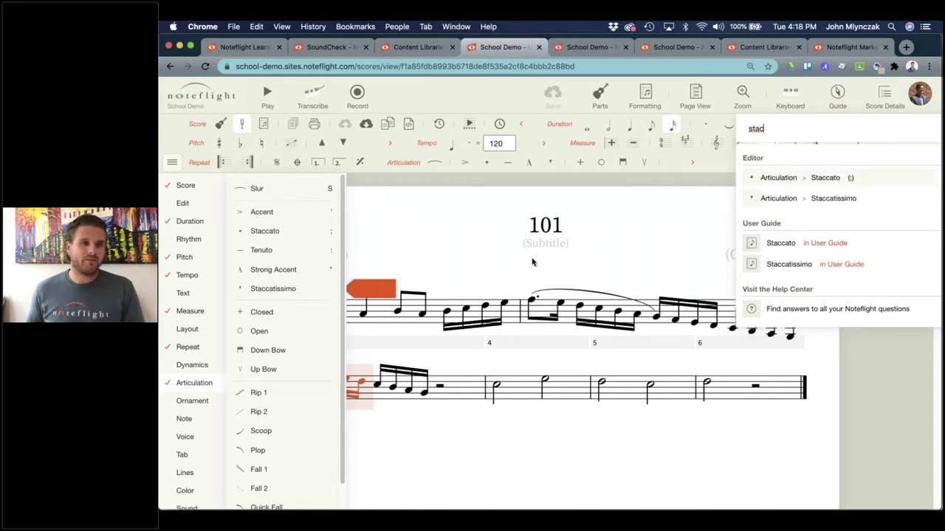
pyautogui.click(211, 363)
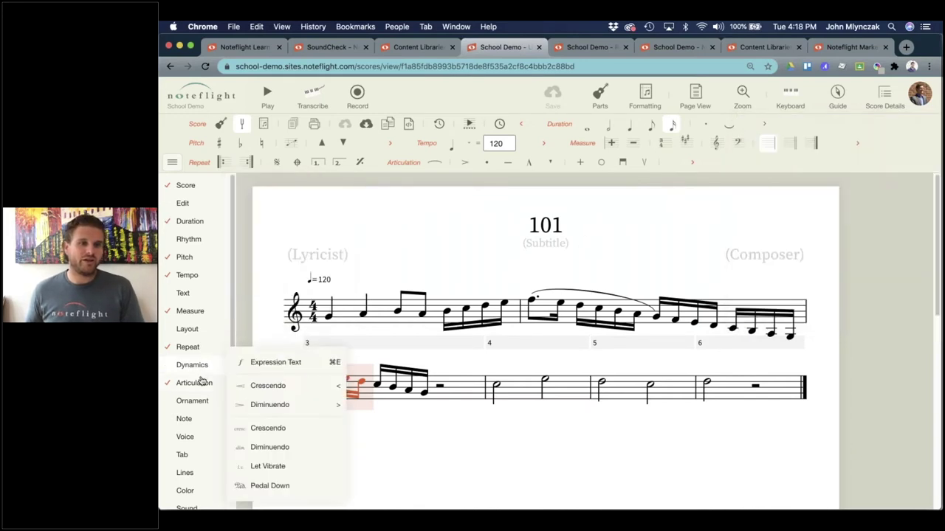
# Step: Reopen the Guide's "stac" results, examine the palette location and shortcut for Staccato and Staccatissimo, and close the Guide
pyautogui.click(839, 108)
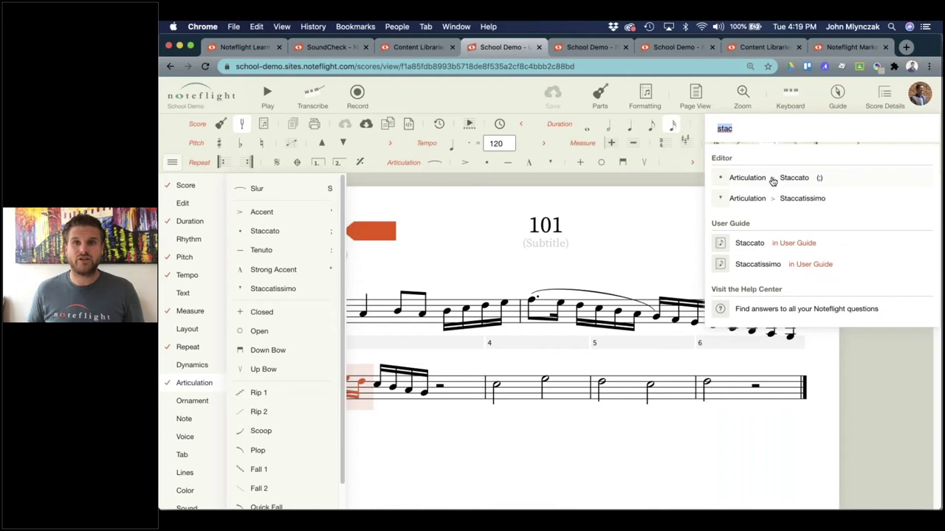
pyautogui.click(772, 177)
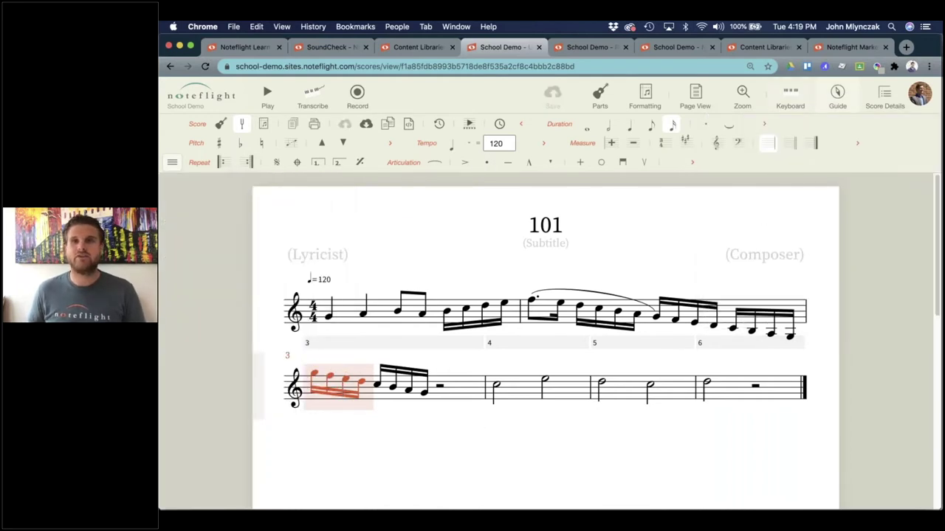
pyautogui.click(837, 94)
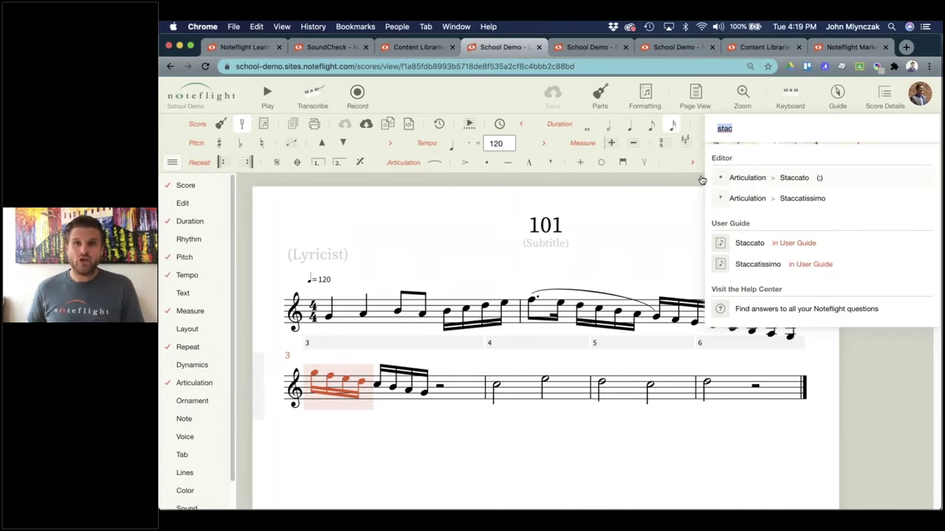
pyautogui.click(850, 106)
pyautogui.click(852, 108)
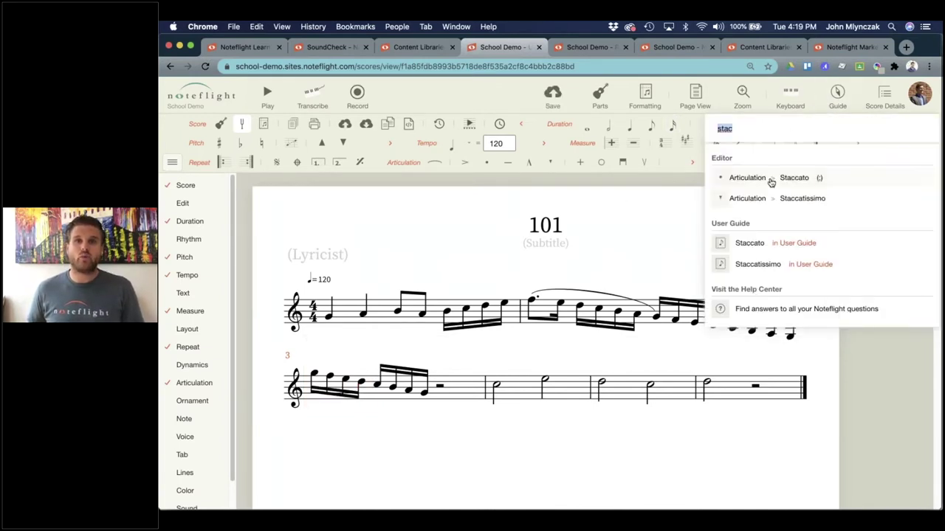
pyautogui.moveTo(770, 206)
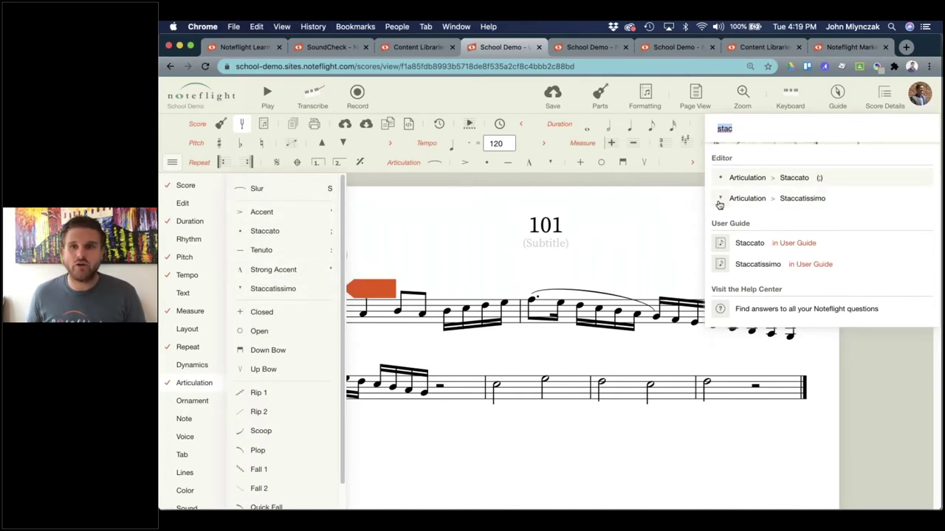
pyautogui.moveTo(819, 185)
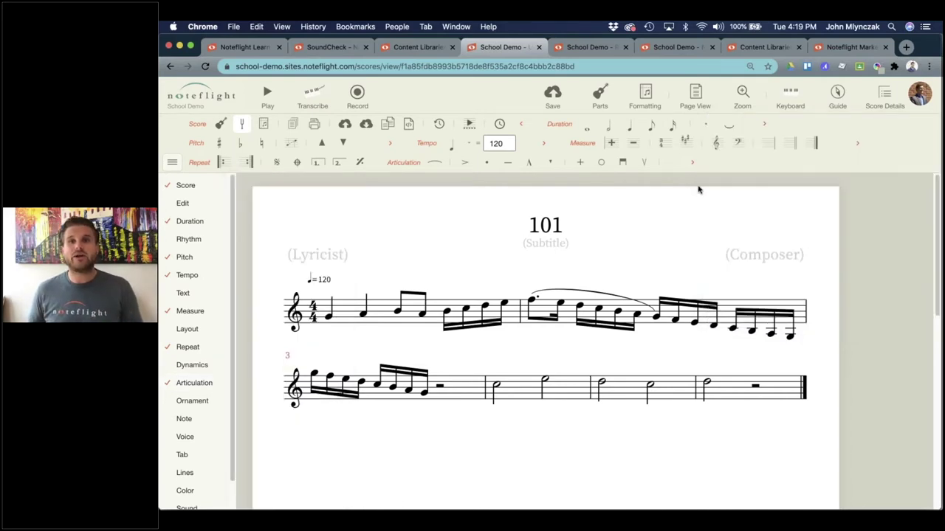
pyautogui.click(756, 131)
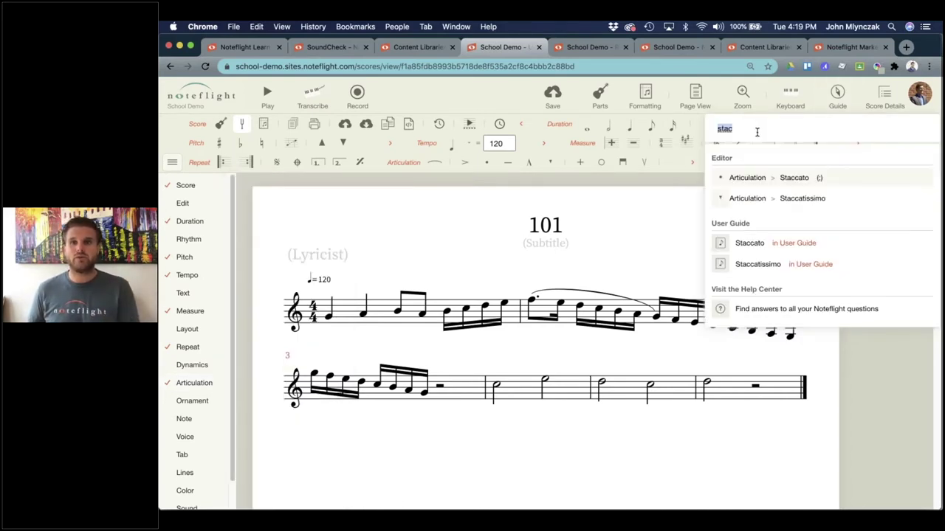
pyautogui.click(716, 231)
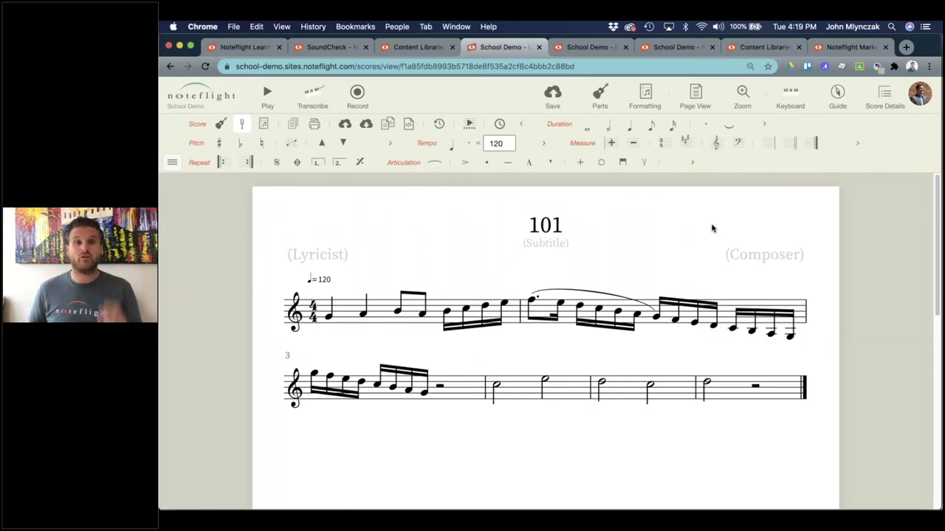
# Step: Select the first four notes of measure 3, clear the selection, and save the score
pyautogui.click(313, 375)
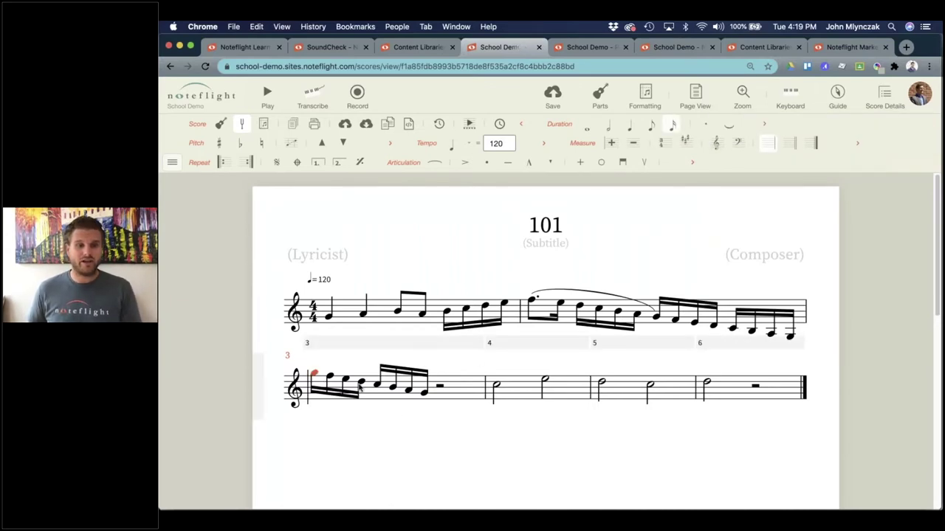
pyautogui.keyDown('shift'); pyautogui.click(360, 384); pyautogui.keyUp('shift')
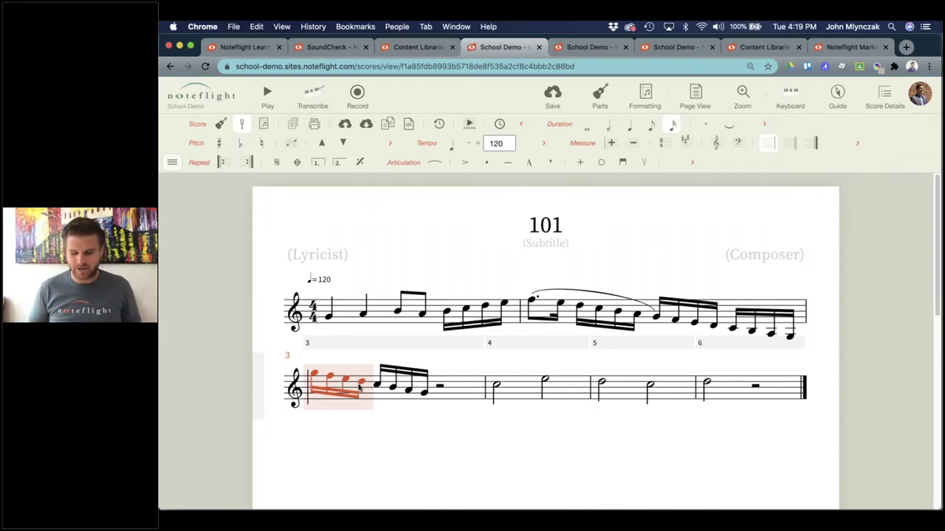
pyautogui.press('.')
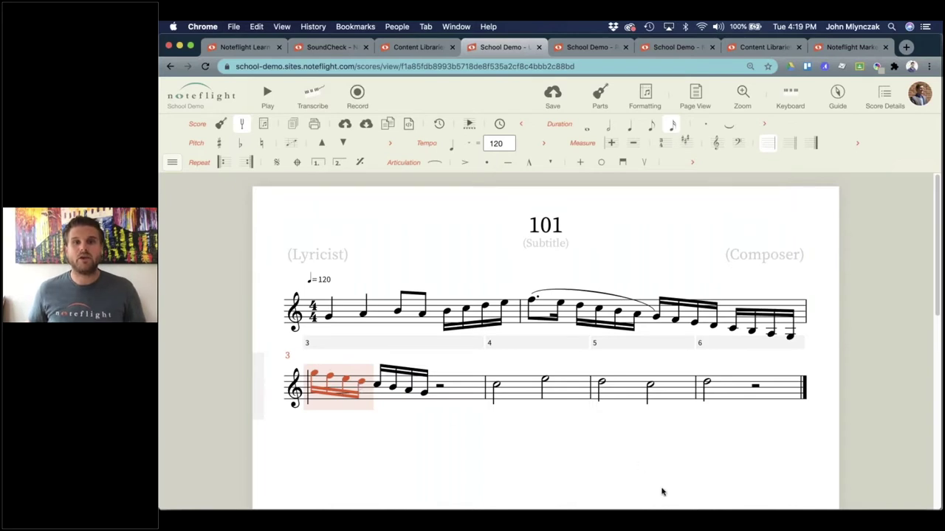
pyautogui.click(653, 457)
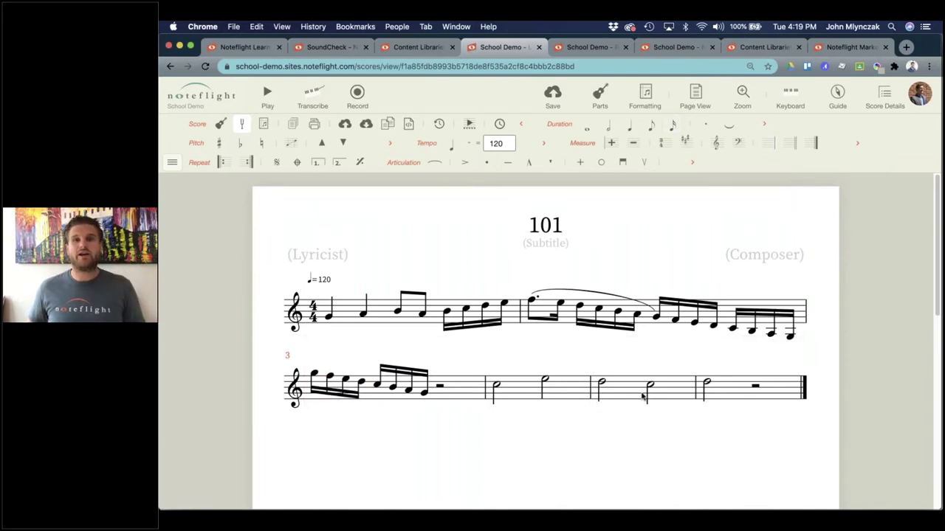
pyautogui.click(559, 103)
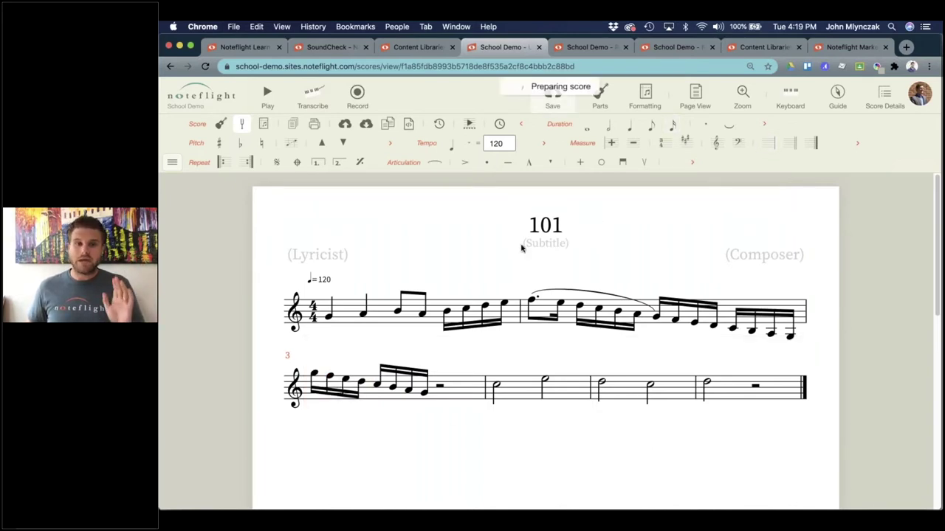
# Step: With the first note of measure 4 selected, search the Guide for "lyr", locate Lyrics in the Text palette, and open its User Guide entry
pyautogui.click(496, 387)
pyautogui.click(837, 94)
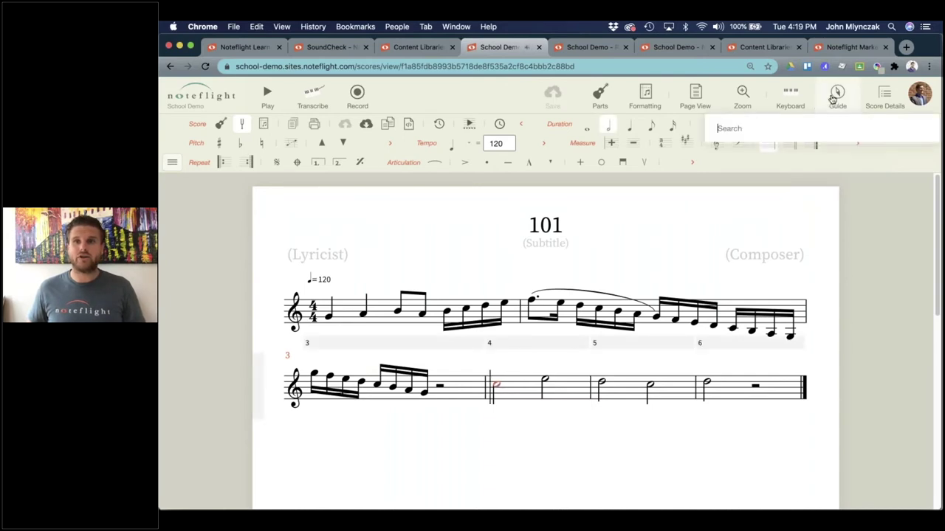
pyautogui.write('lyr')
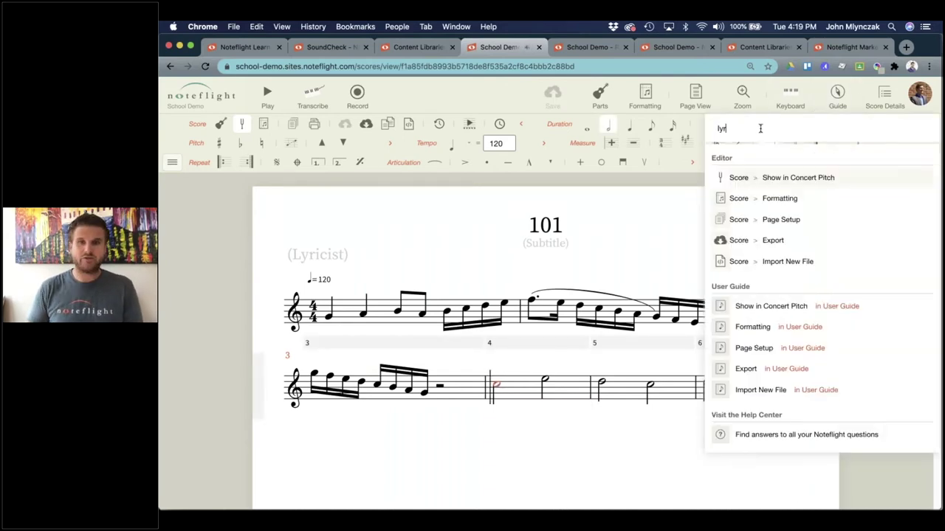
pyautogui.click(756, 200)
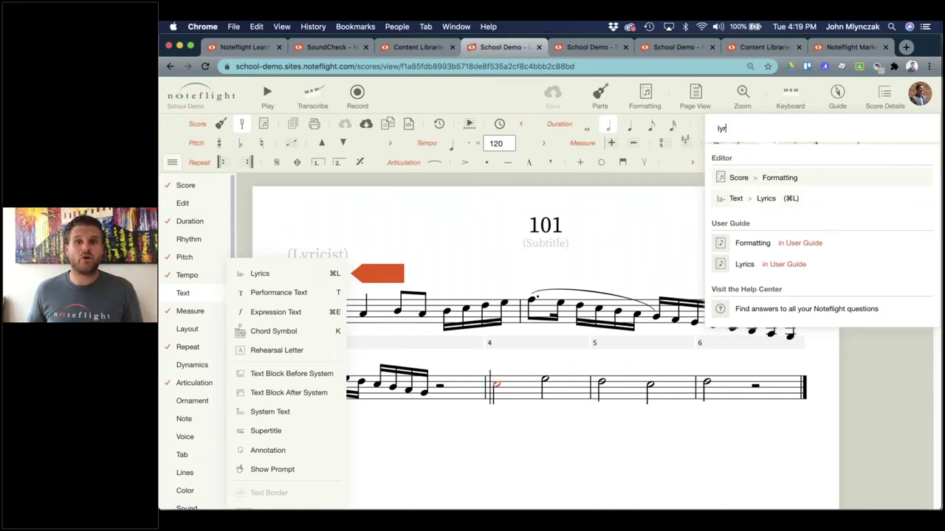
pyautogui.click(783, 264)
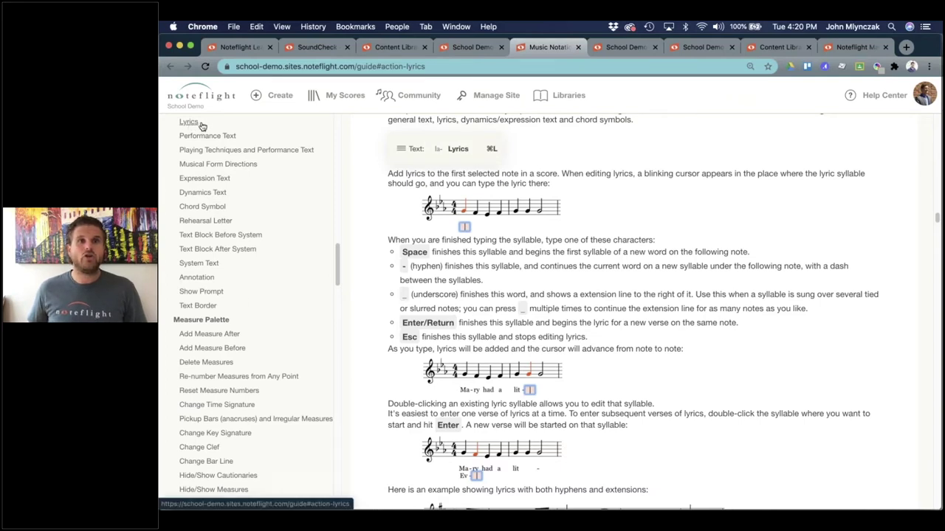
# Step: Highlight the guide portion of the web address and look through the User Guide contents down to the Text Palette topics
pyautogui.moveTo(274, 66); pyautogui.dragTo(467, 67)
pyautogui.click(385, 67)
pyautogui.scroll(15, 262, 279)
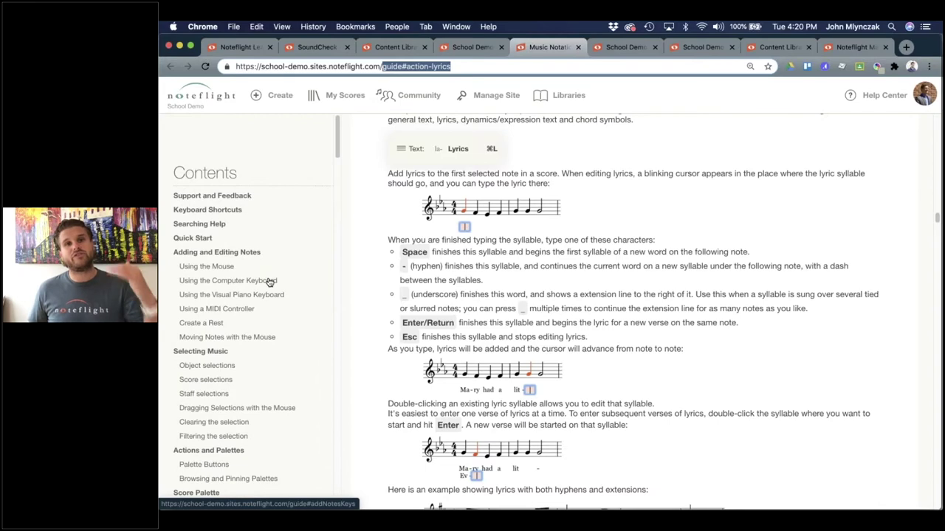
pyautogui.scroll(-10, 269, 282)
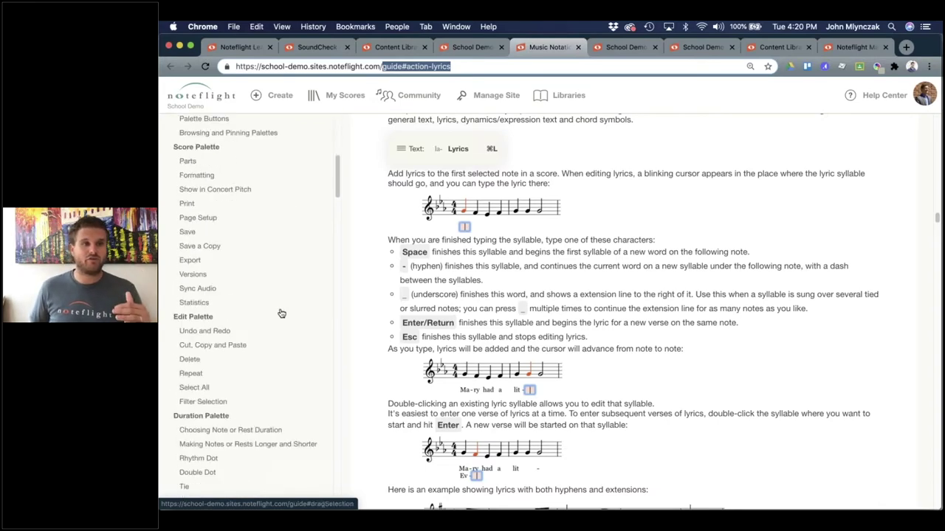
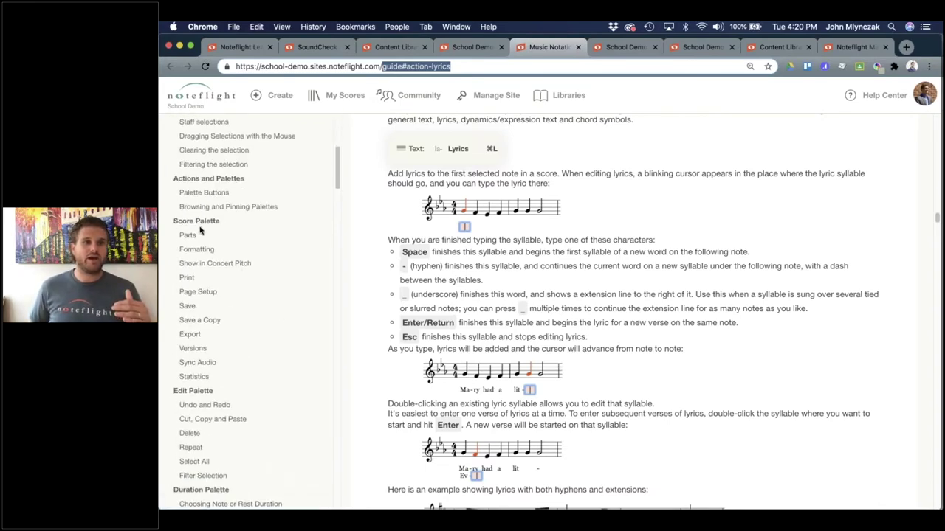
pyautogui.scroll(-3, 248, 270)
pyautogui.scroll(-1, 270, 289)
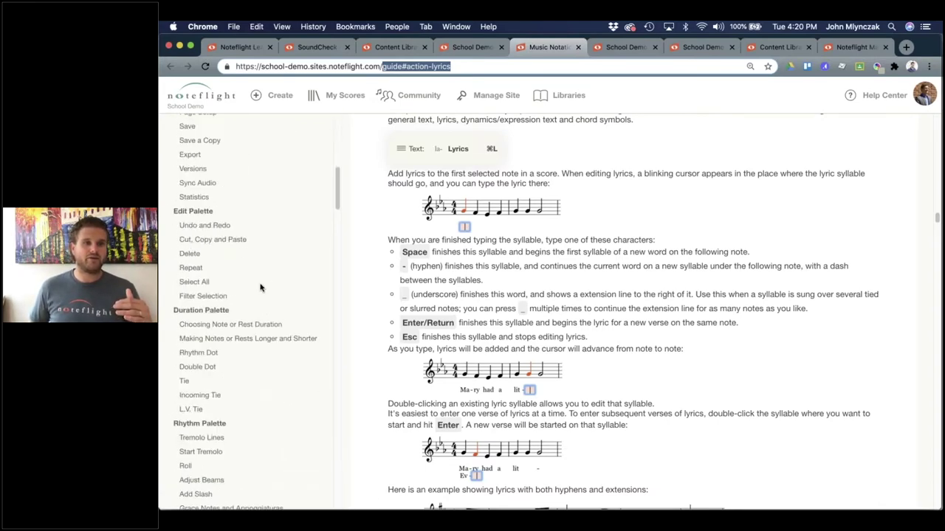
pyautogui.scroll(-2, 221, 325)
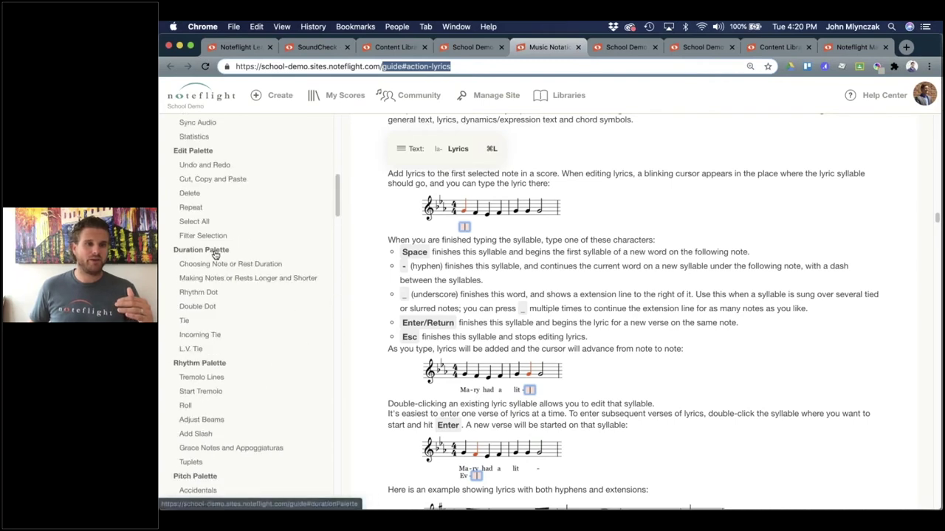
pyautogui.scroll(-6, 221, 251)
pyautogui.scroll(-4, 264, 288)
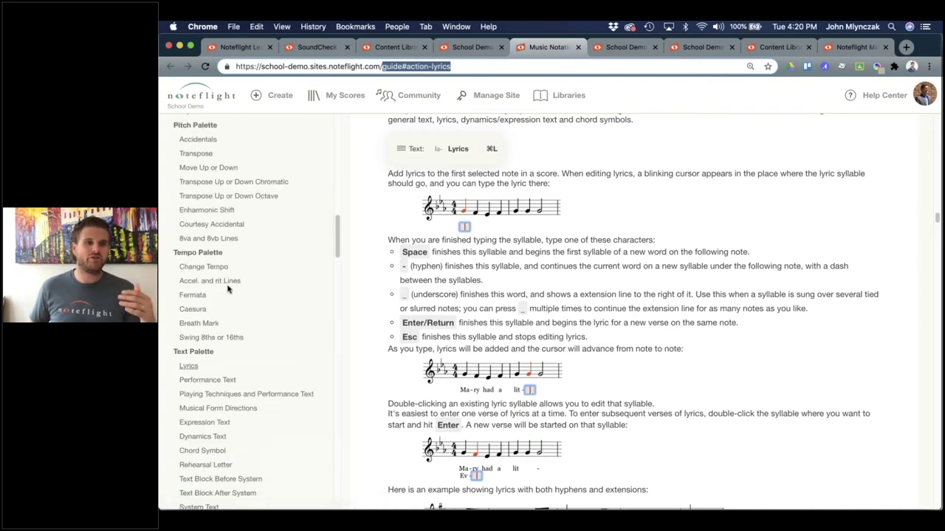
# Step: Return to the 101 score, show the Text palette's options, and go back to the Lyrics guide page
pyautogui.click(472, 47)
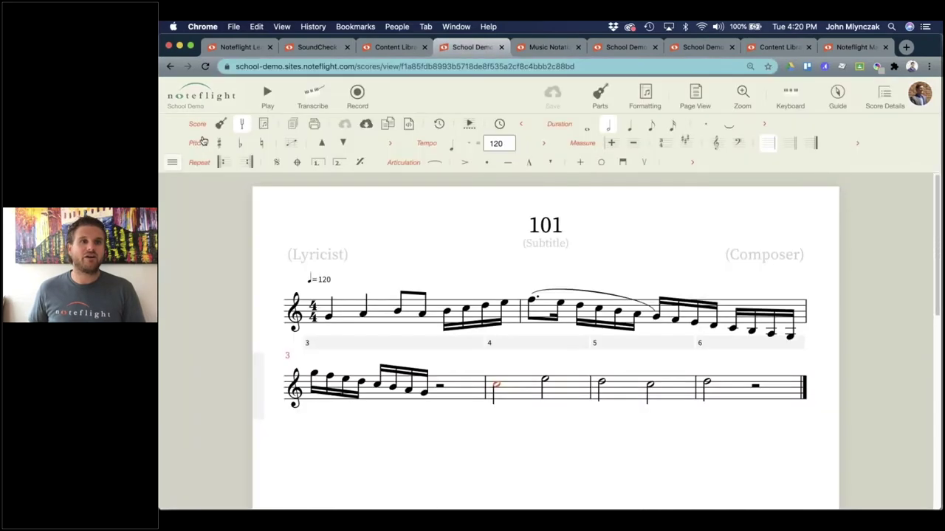
pyautogui.click(172, 162)
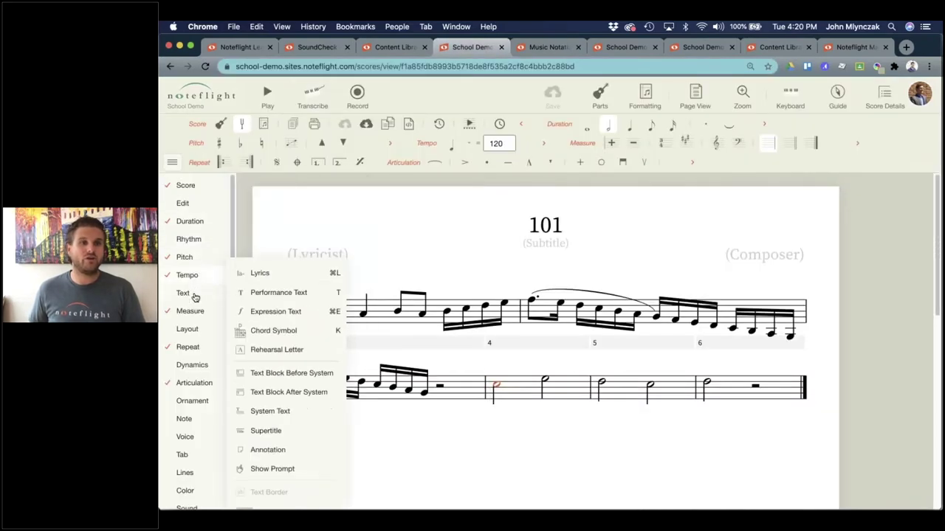
pyautogui.click(531, 48)
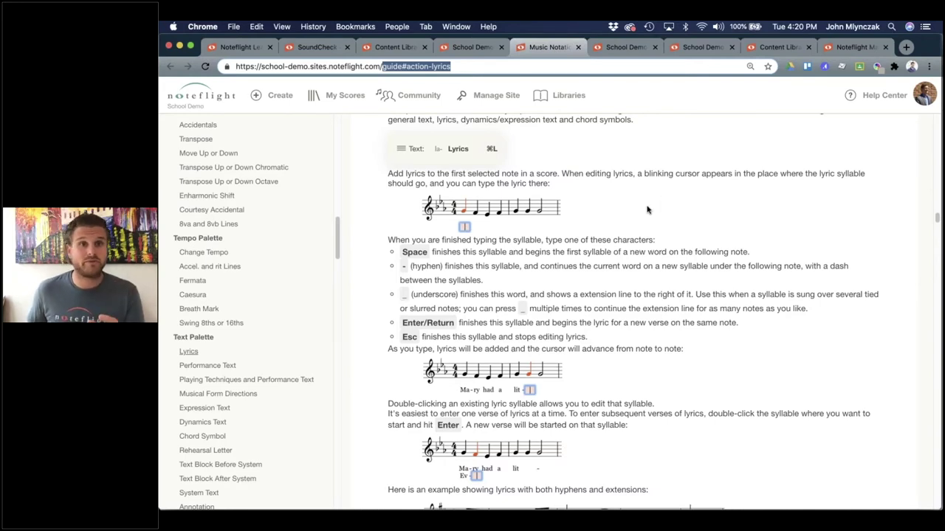
# Step: Highlight the guide page's full web address, and open the Noteflight Learn section of the Help Center
pyautogui.click(363, 67)
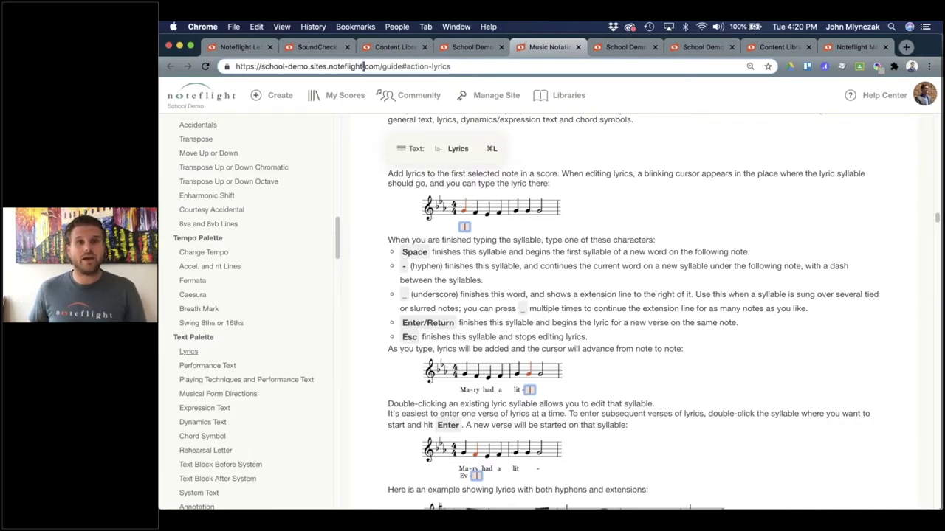
pyautogui.tripleClick(362, 67)
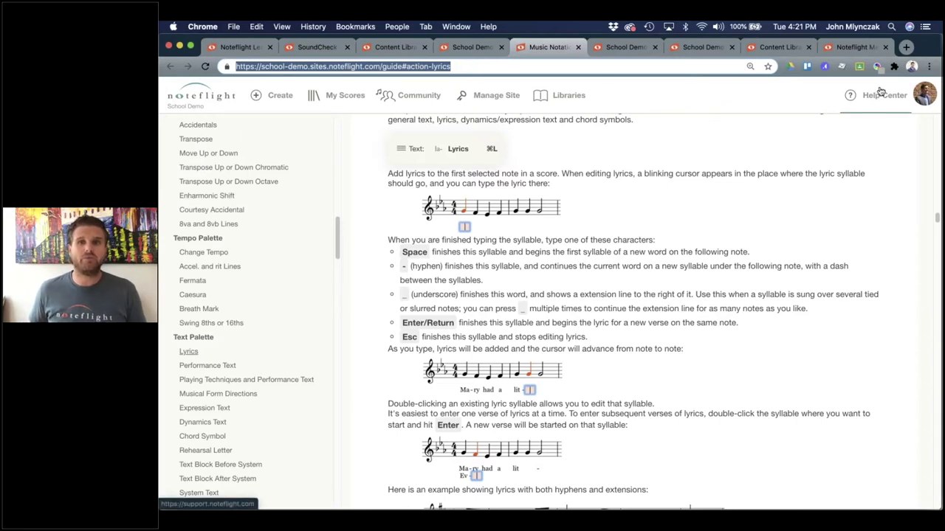
pyautogui.click(871, 99)
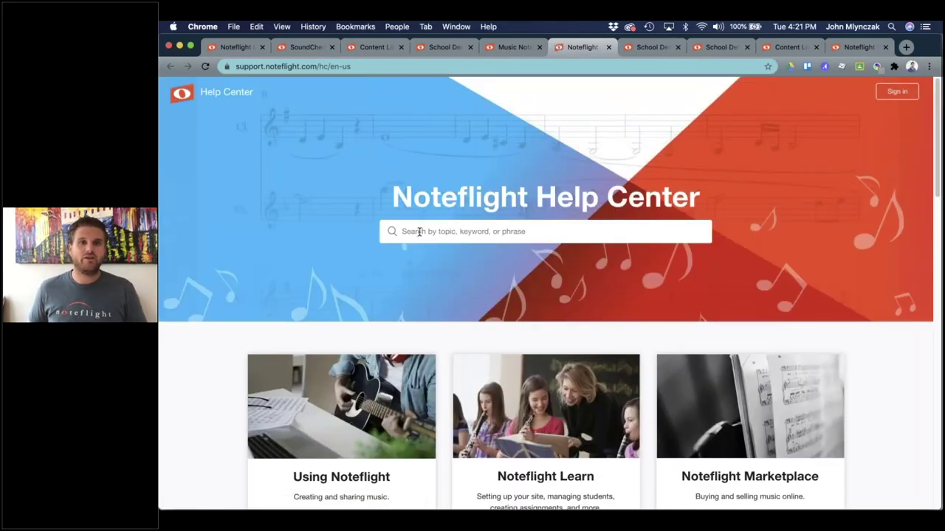
pyautogui.scroll(-5, 627, 358)
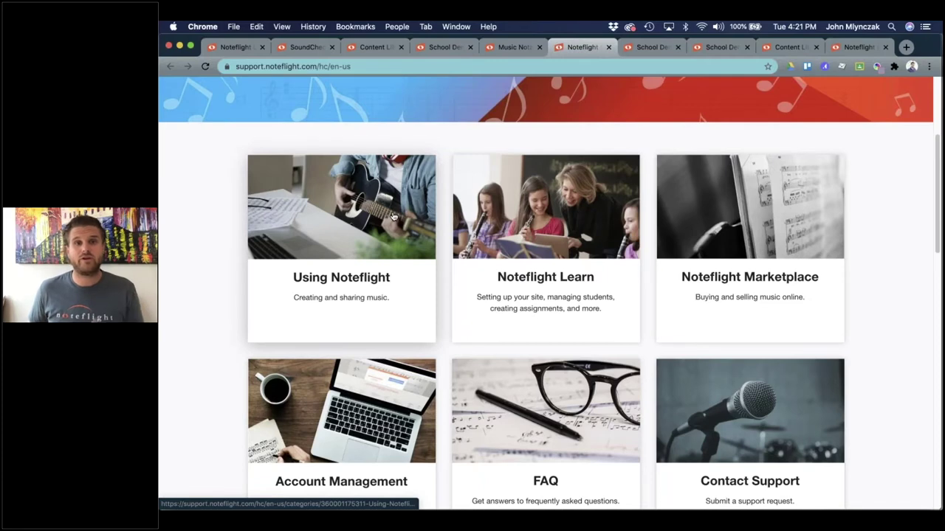
pyautogui.click(544, 250)
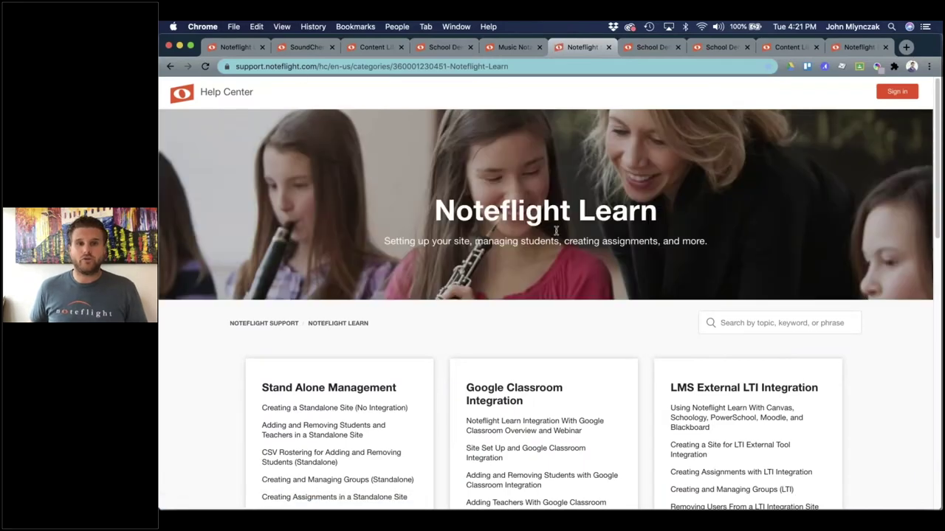
# Step: Examine the Noteflight Learn help topics, including site management, Google Classroom, LMS integration, lessons, and SoundCheck
pyautogui.scroll(-3, 559, 263)
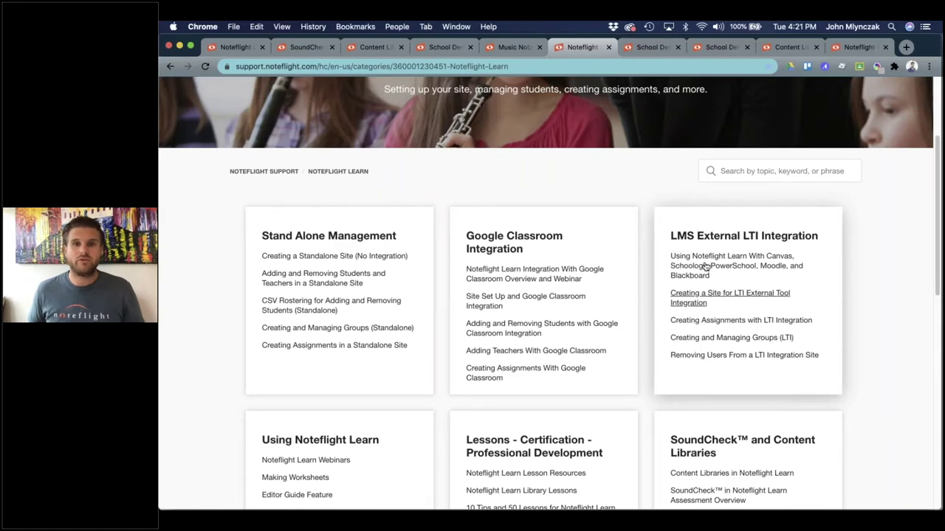
pyautogui.scroll(-3, 568, 351)
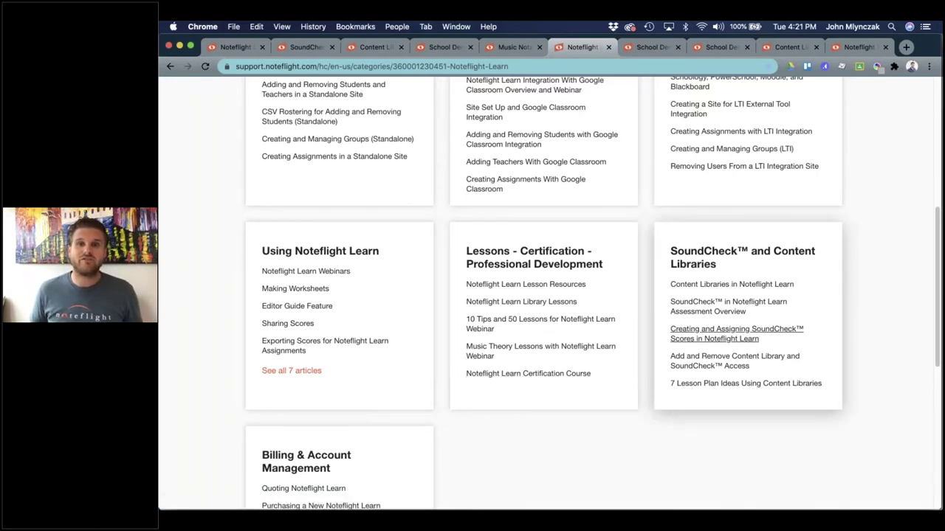
pyautogui.scroll(-2, 509, 432)
pyautogui.scroll(10, 539, 429)
pyautogui.scroll(1, 540, 420)
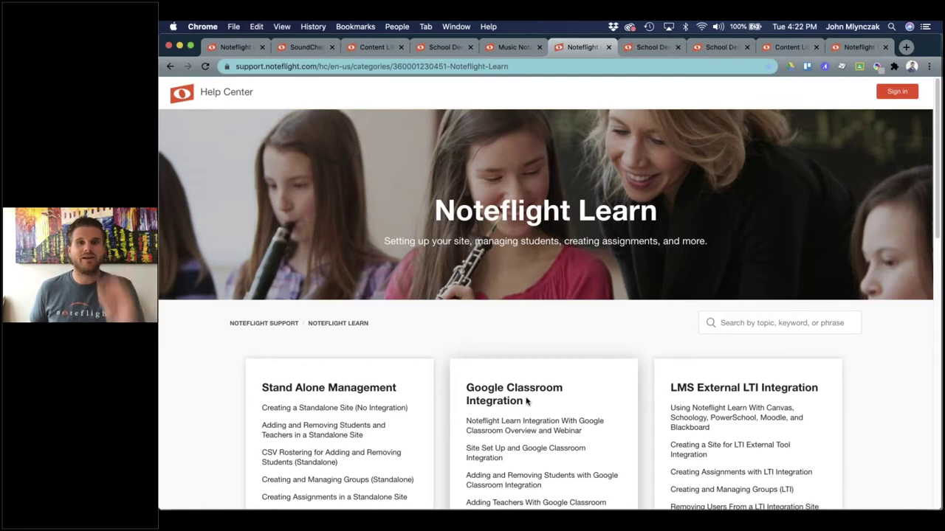
pyautogui.scroll(-2, 525, 401)
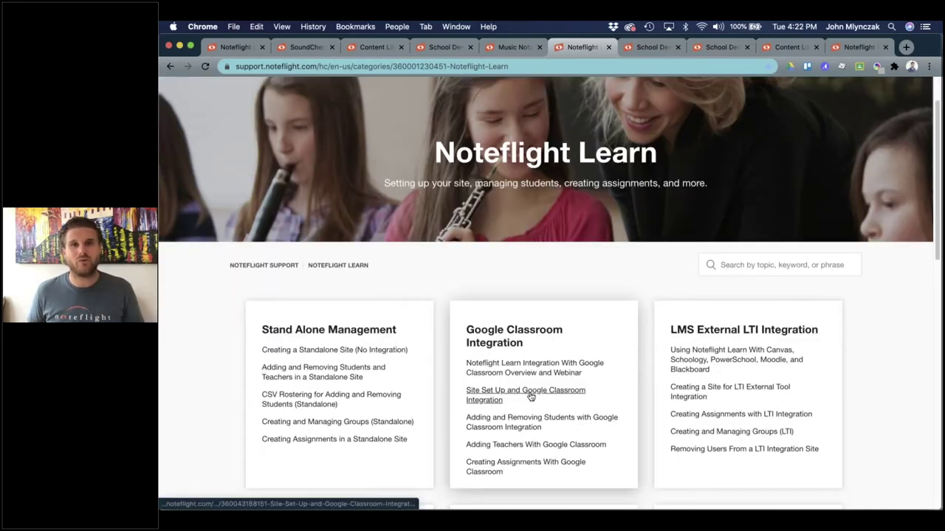
# Step: Search the Help Center for "recording" and look through the resulting articles
pyautogui.click(735, 264)
pyautogui.write('recording')
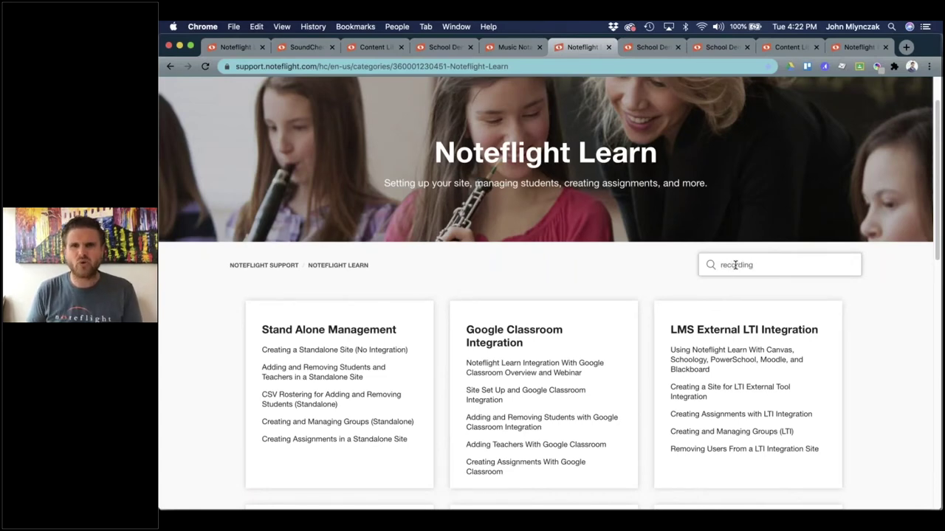
pyautogui.press('Return')
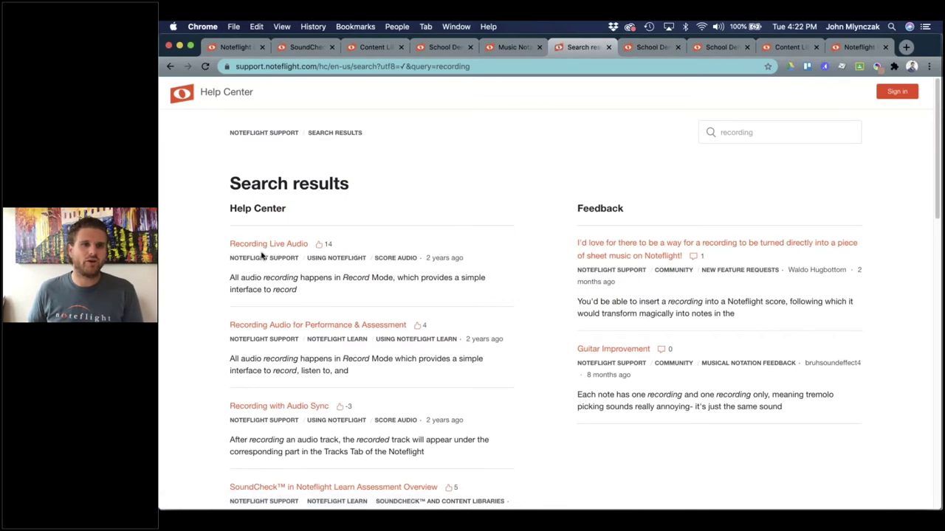
pyautogui.scroll(-2, 253, 301)
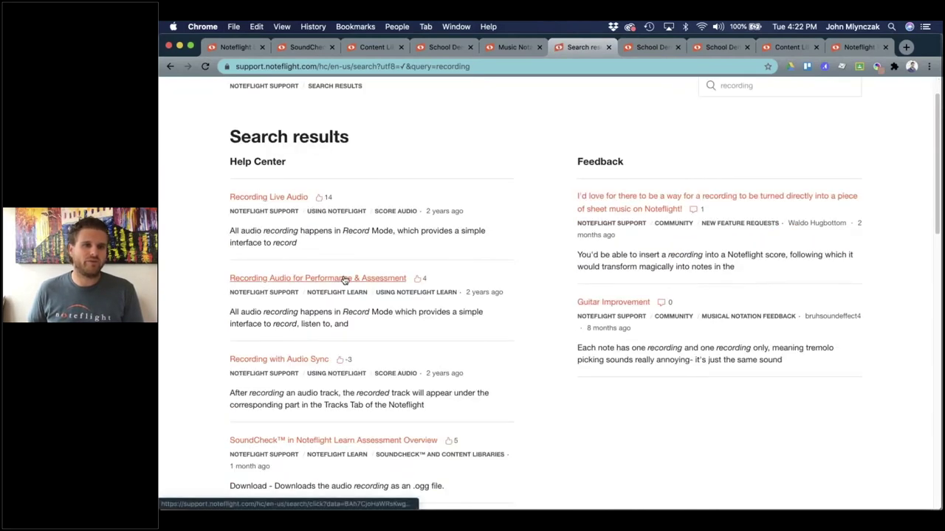
pyautogui.scroll(-2, 344, 276)
pyautogui.scroll(-2, 291, 377)
pyautogui.scroll(2, 291, 378)
pyautogui.scroll(2, 326, 404)
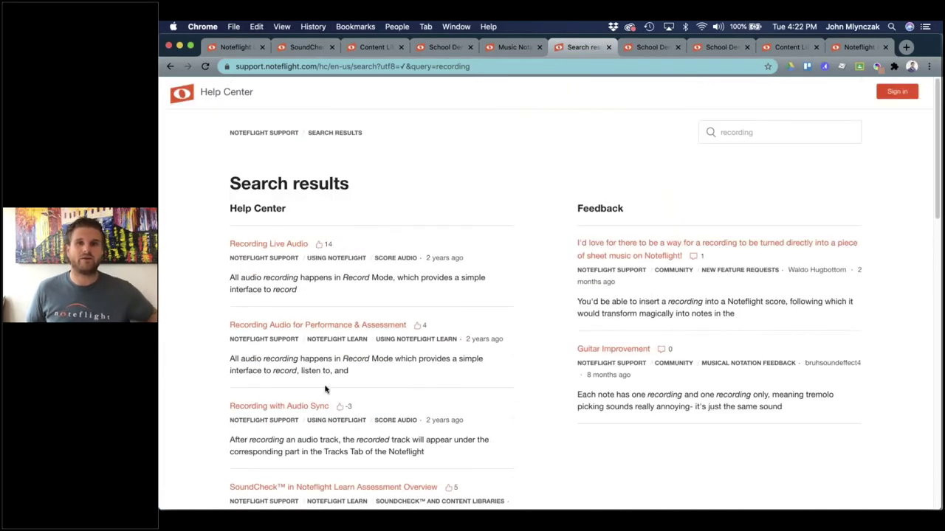
# Step: Revisit the open Lyrics guide, Content Libraries, and SoundCheck pages, and return to the 101 score
pyautogui.click(502, 47)
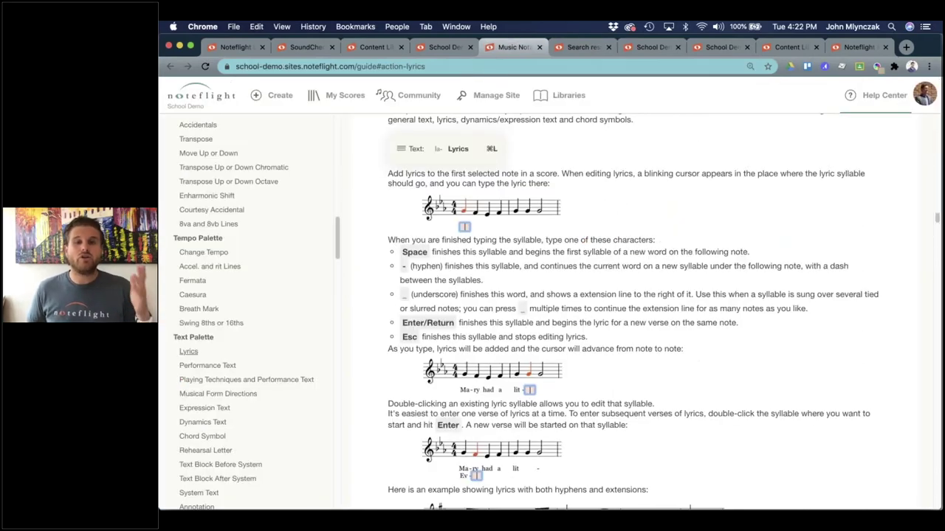
pyautogui.click(370, 48)
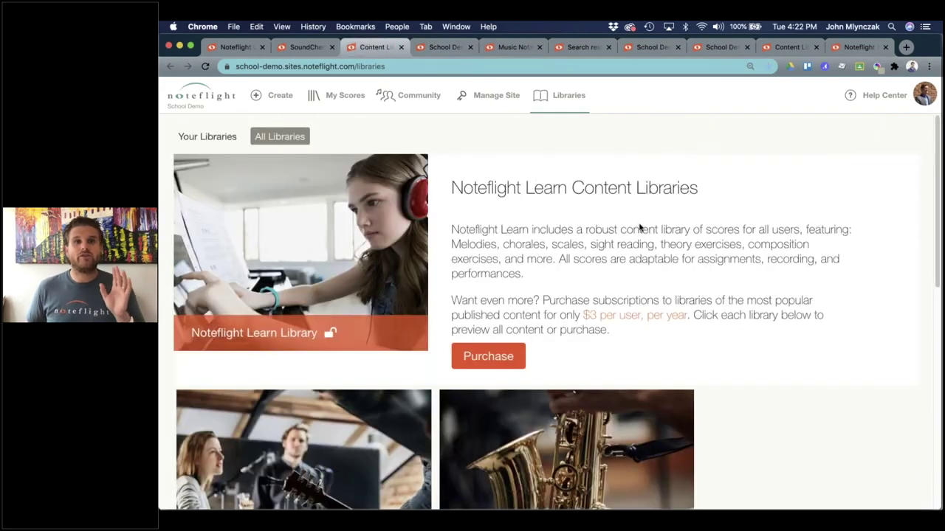
pyautogui.click(297, 49)
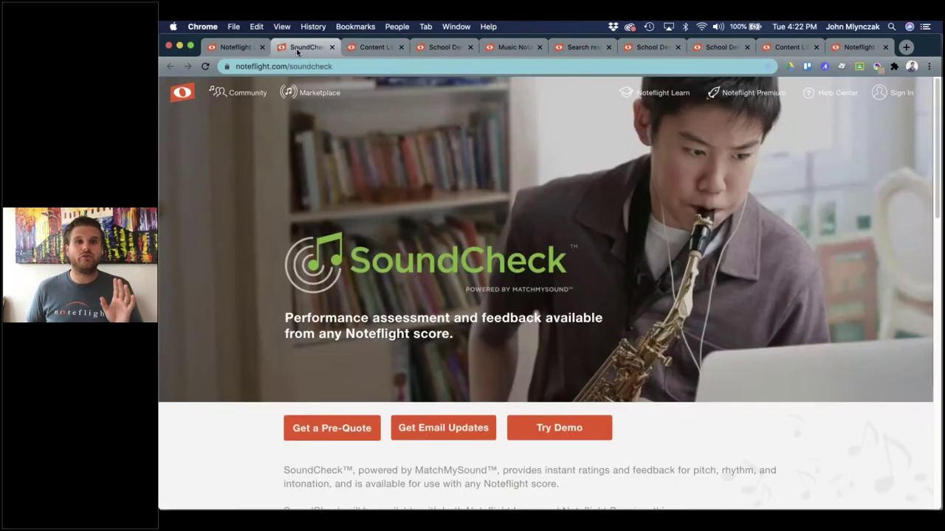
pyautogui.click(446, 47)
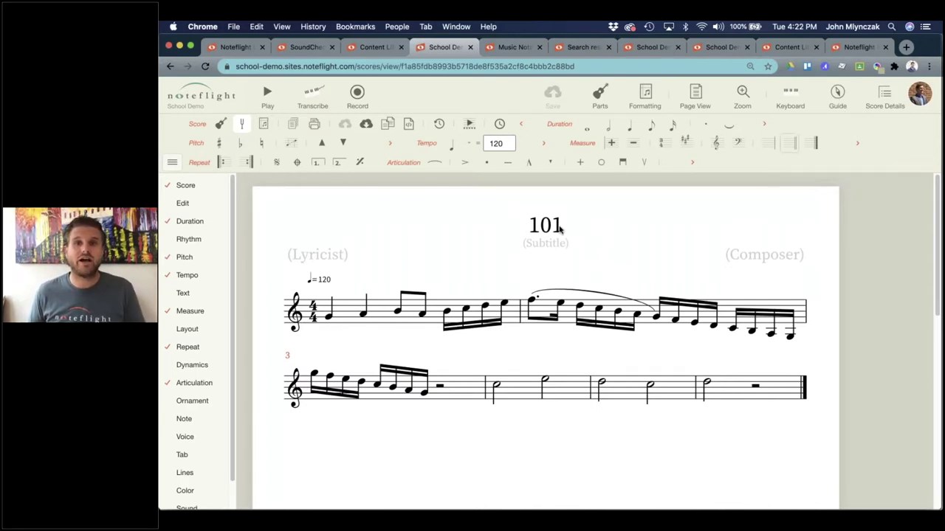
# Step: Open the DRAGONFIRE score from My Scores and save its unsaved changes
pyautogui.click(172, 162)
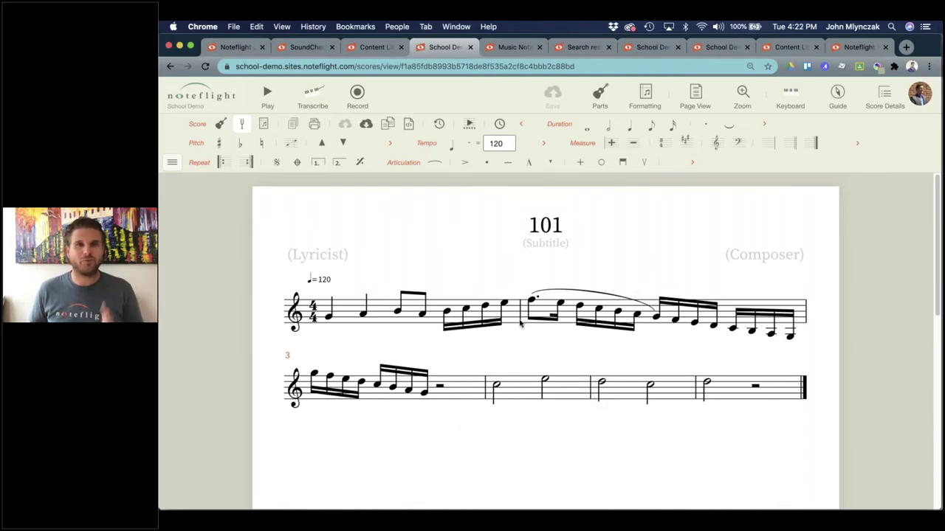
pyautogui.click(216, 101)
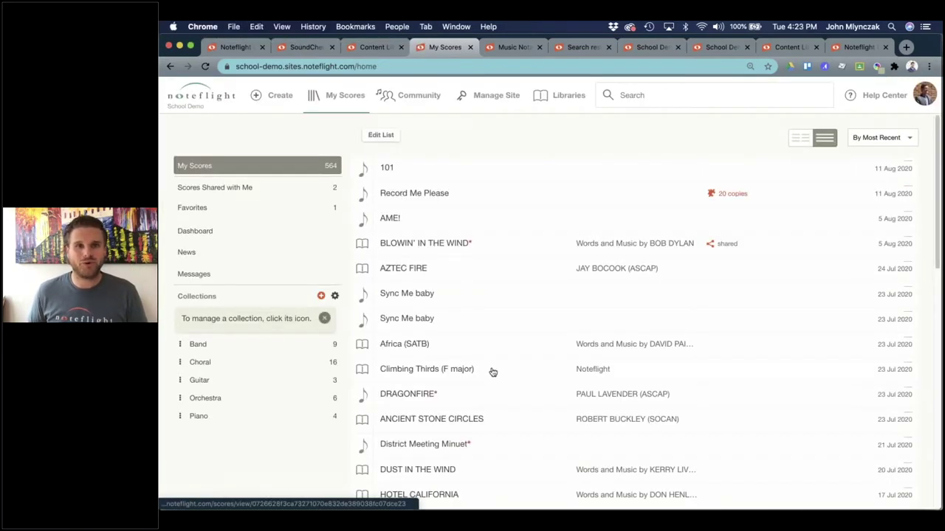
pyautogui.scroll(-3, 443, 340)
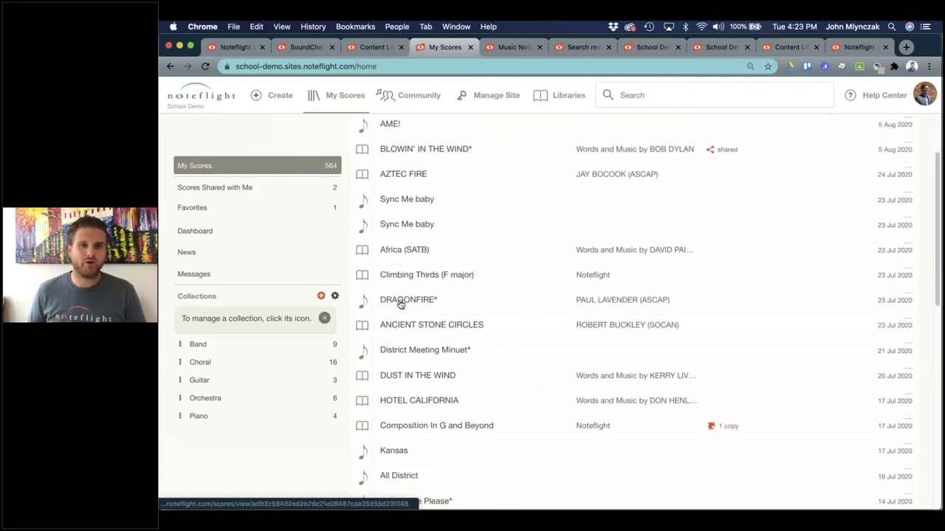
pyautogui.click(402, 302)
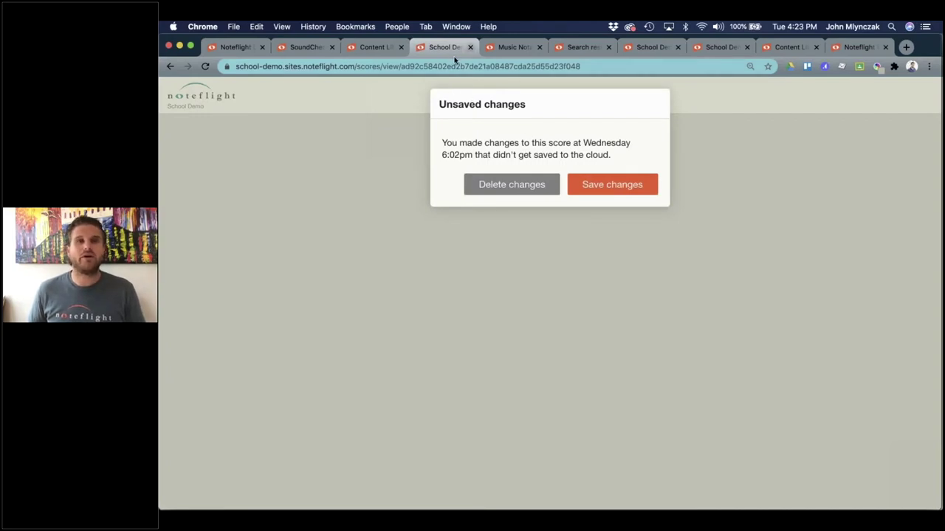
pyautogui.click(605, 184)
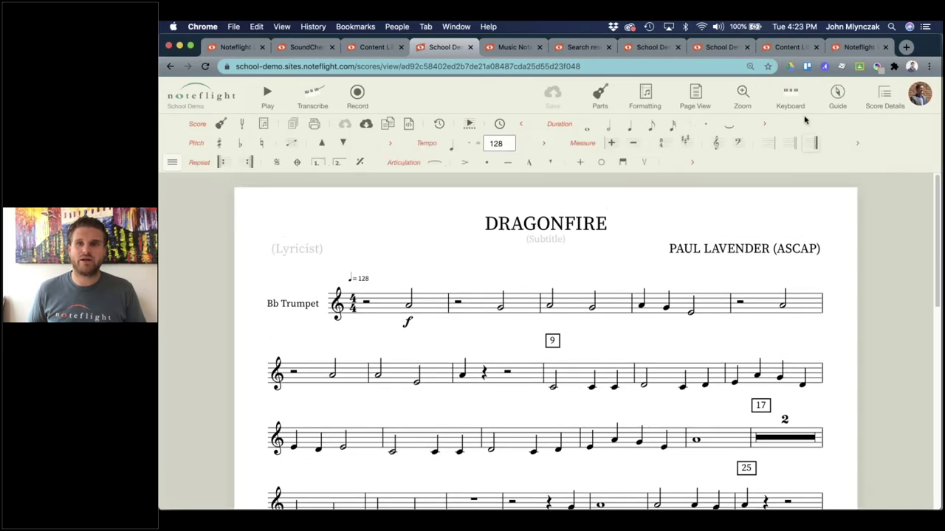
# Step: Show all instrument parts in the DRAGONFIRE score and close the parts list
pyautogui.click(601, 96)
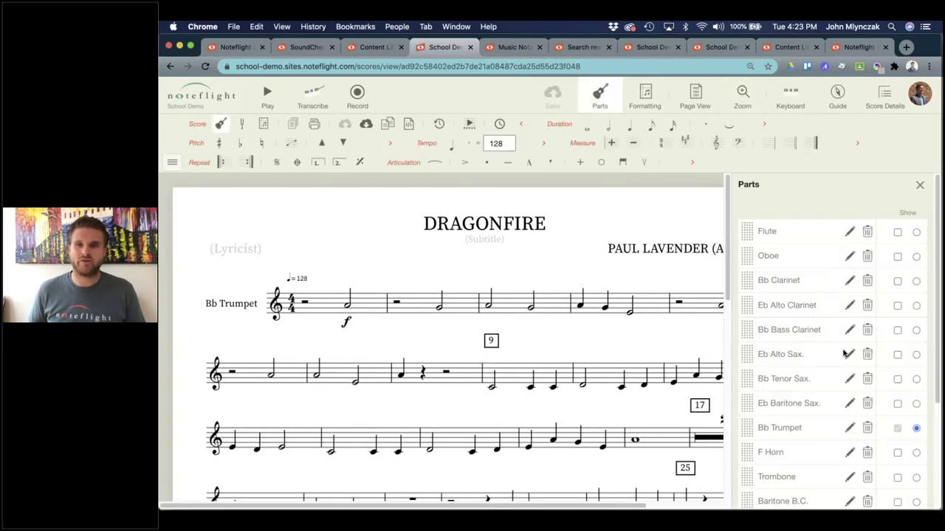
pyautogui.scroll(-5, 915, 436)
pyautogui.click(912, 497)
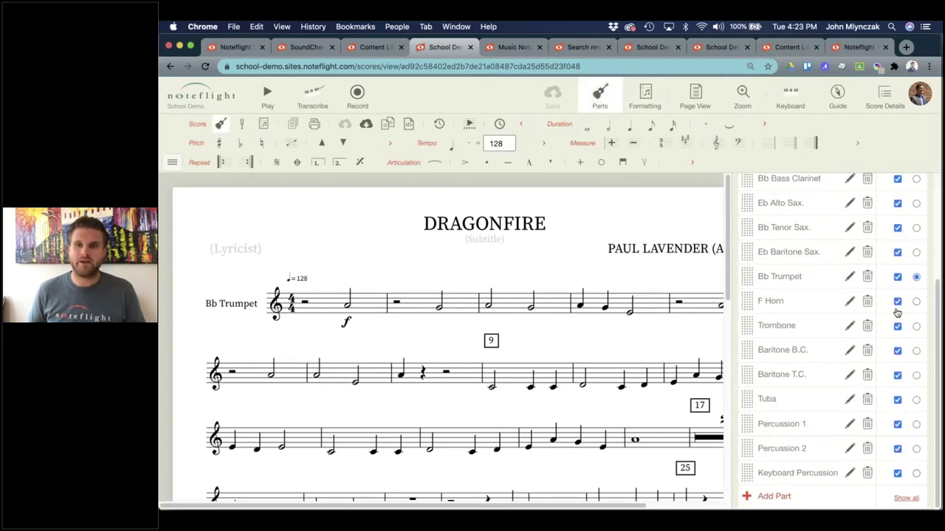
pyautogui.click(919, 185)
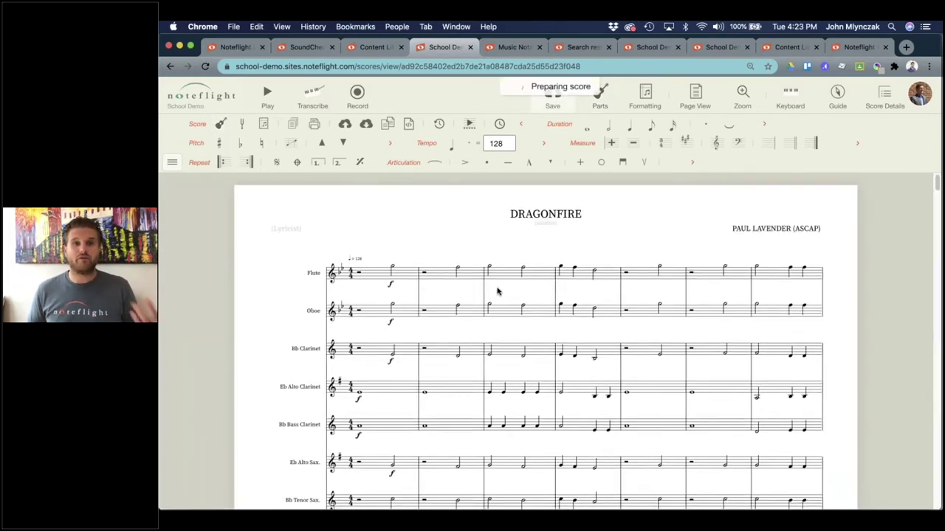
# Step: Remove the Score, Duration, Pitch, Tempo, Measure, Repeat and Articulation palettes from above the score
pyautogui.click(172, 164)
pyautogui.click(183, 185)
pyautogui.click(172, 163)
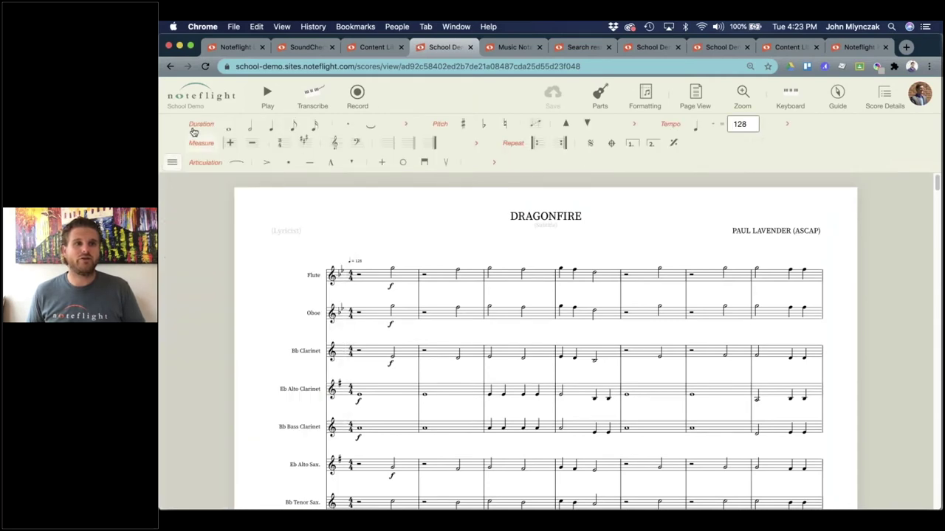
pyautogui.click(197, 126)
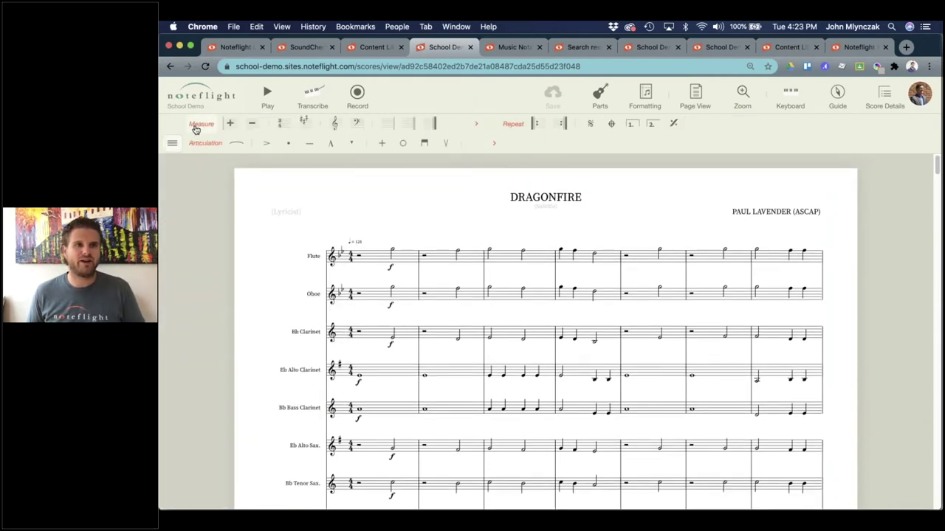
pyautogui.click(196, 126)
pyautogui.click(195, 124)
pyautogui.click(195, 124)
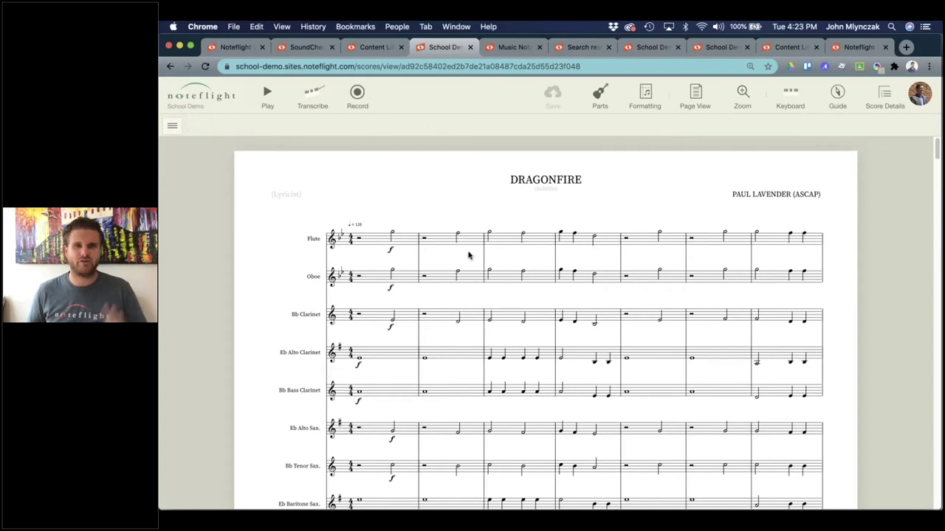
# Step: Look through the full DRAGONFIRE ensemble score and point out its web address
pyautogui.scroll(-1, 470, 263)
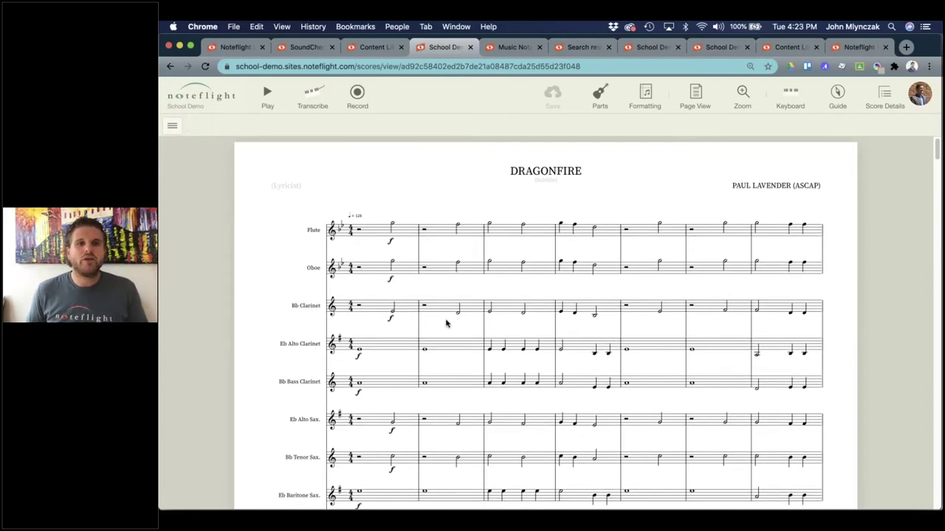
pyautogui.scroll(-15, 445, 322)
pyautogui.scroll(15, 446, 323)
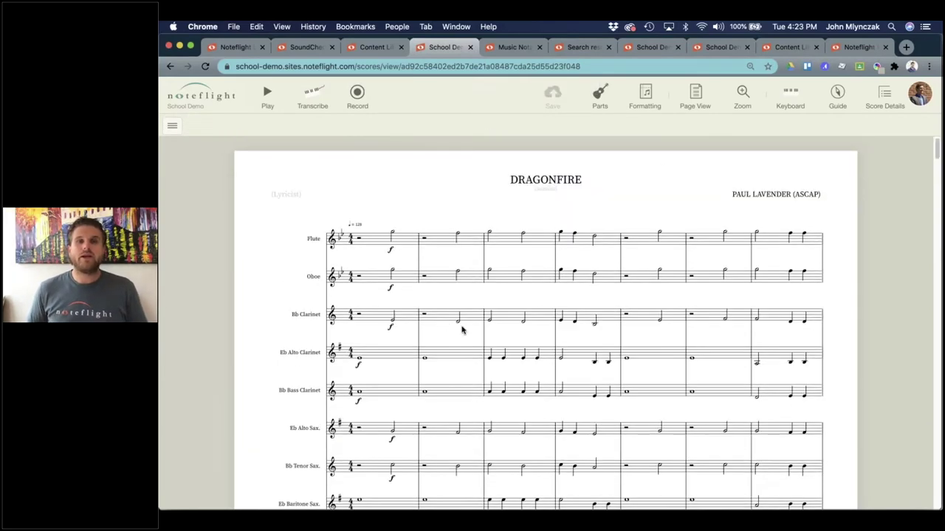
pyautogui.doubleClick(442, 67)
pyautogui.tripleClick(443, 67)
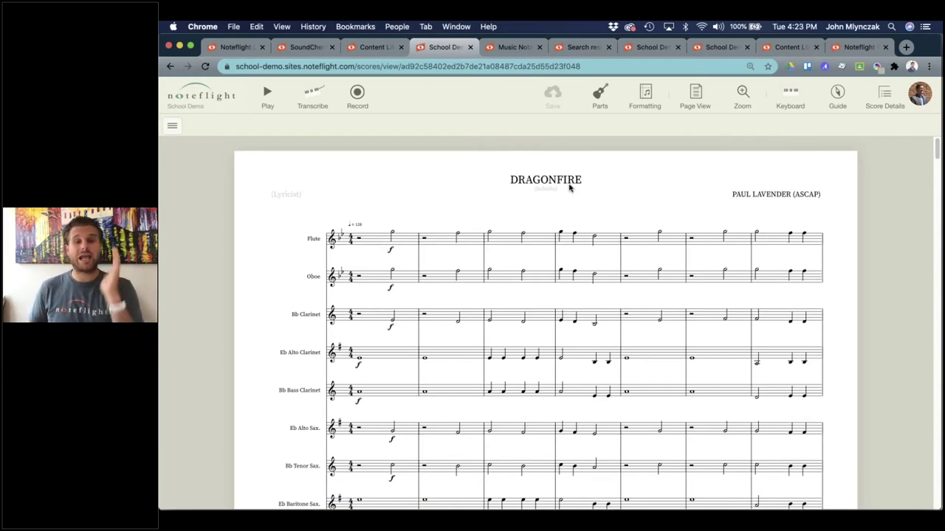
# Step: Review the score's parts and show only the Eb Alto Sax. part
pyautogui.click(597, 105)
pyautogui.scroll(-5, 860, 288)
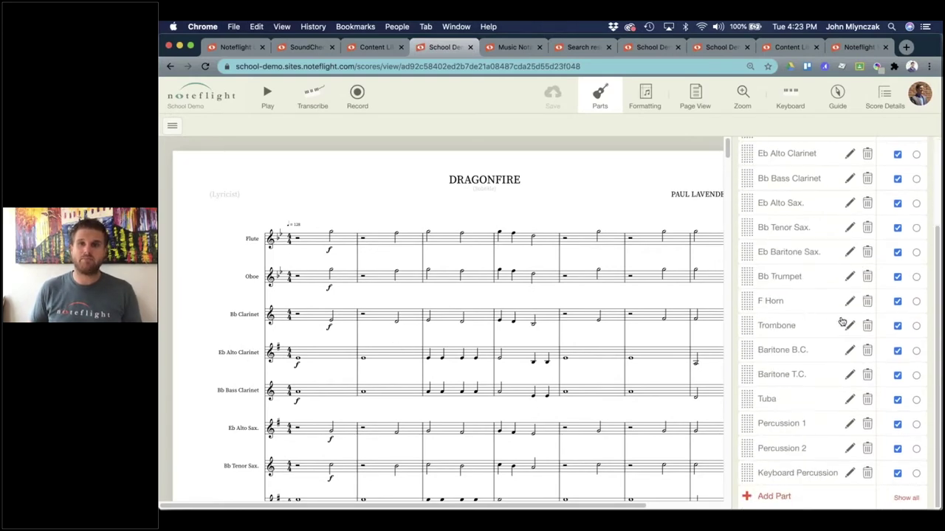
pyautogui.scroll(5, 837, 323)
pyautogui.scroll(-1, 841, 322)
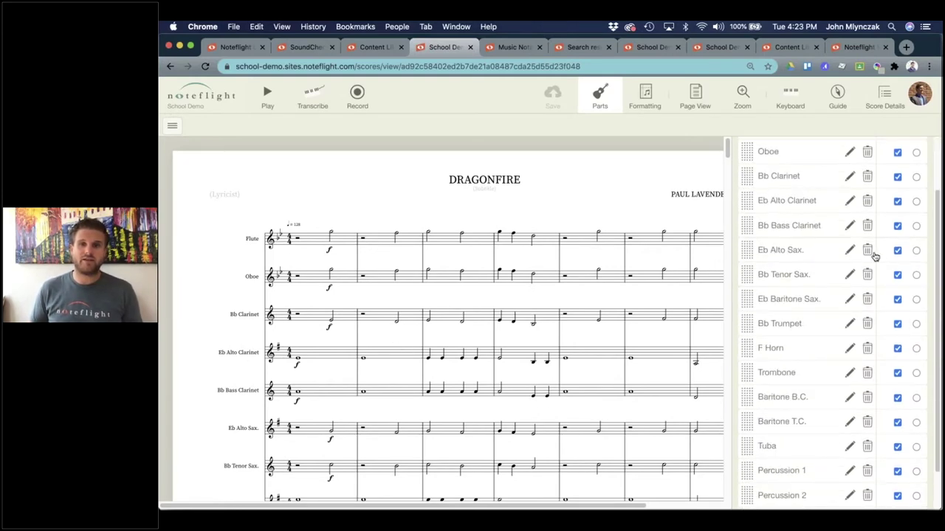
pyautogui.click(916, 251)
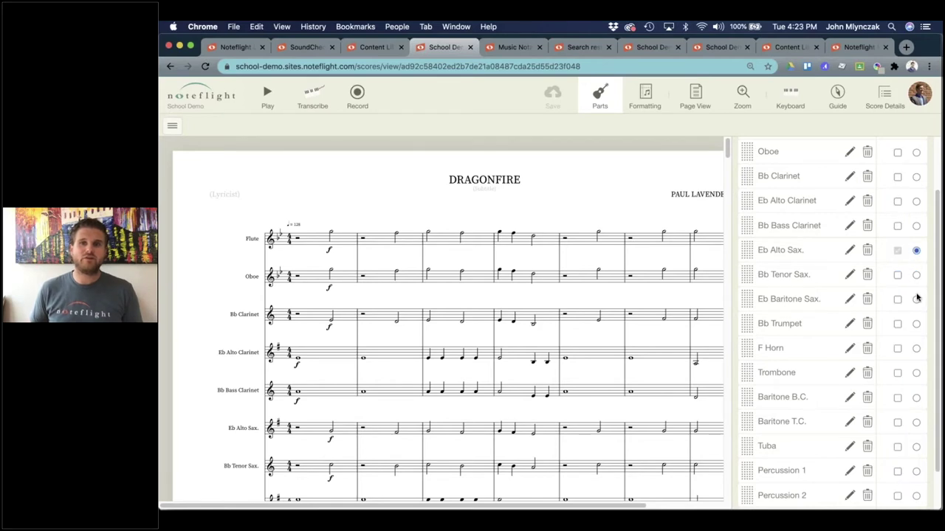
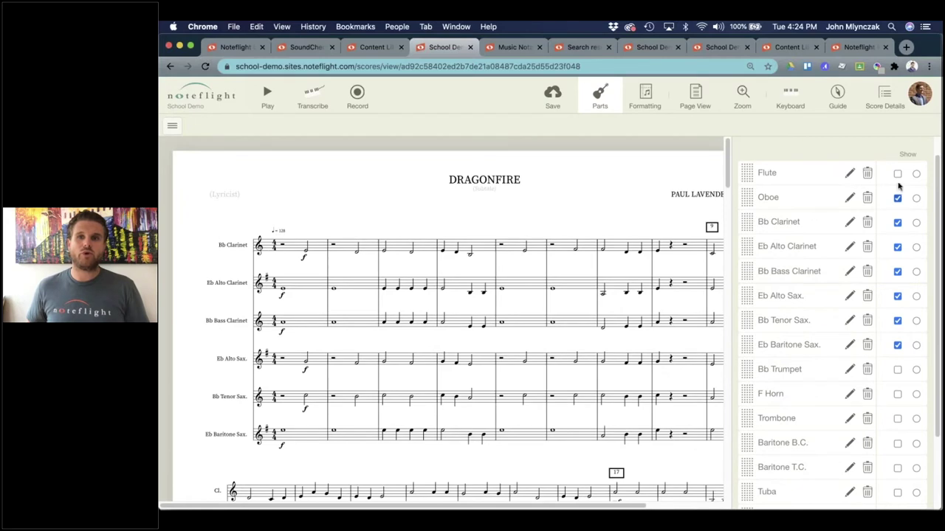
# Step: Show the Flute part and hide the Oboe, Eb Alto Sax., Bb Tenor Sax. and Eb Baritone Sax. parts
pyautogui.click(896, 174)
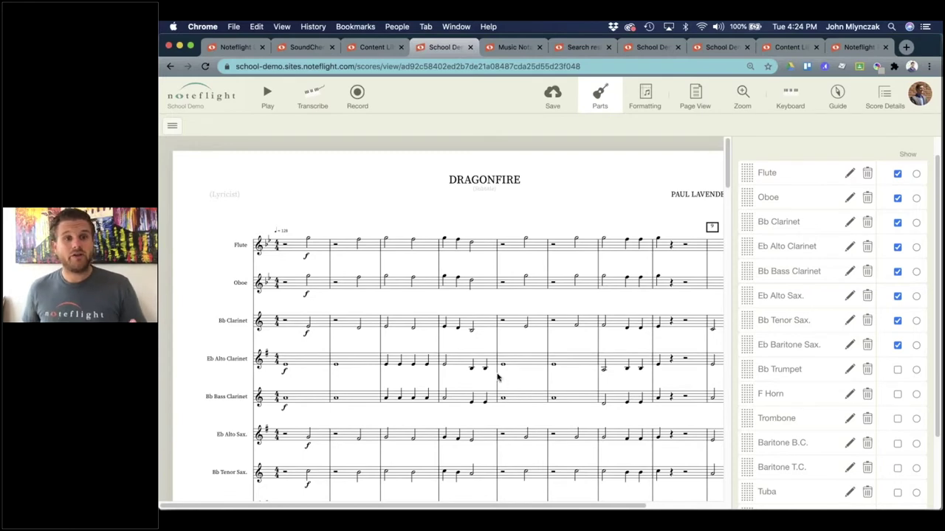
pyautogui.scroll(-3, 497, 377)
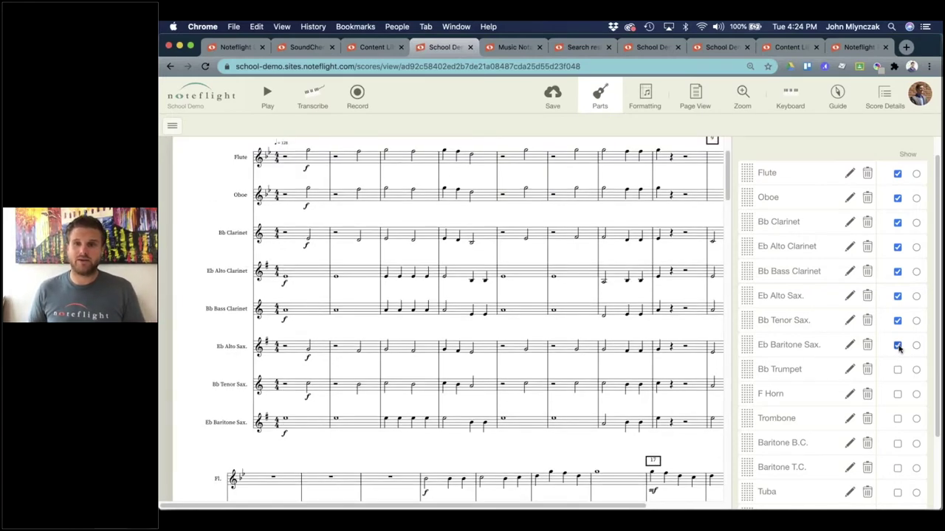
pyautogui.click(897, 344)
pyautogui.click(898, 321)
pyautogui.click(898, 296)
pyautogui.scroll(1, 864, 331)
pyautogui.click(898, 211)
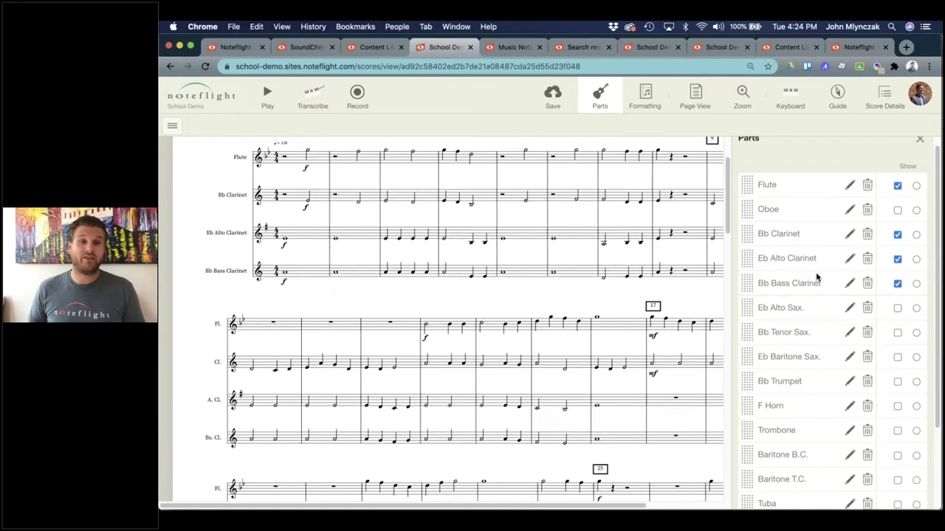
# Step: Hide the Eb Alto Clarinet and Bb Bass Clarinet parts, and show the Eb Alto, Bb Tenor and Eb Baritone Sax. parts
pyautogui.scroll(2, 516, 299)
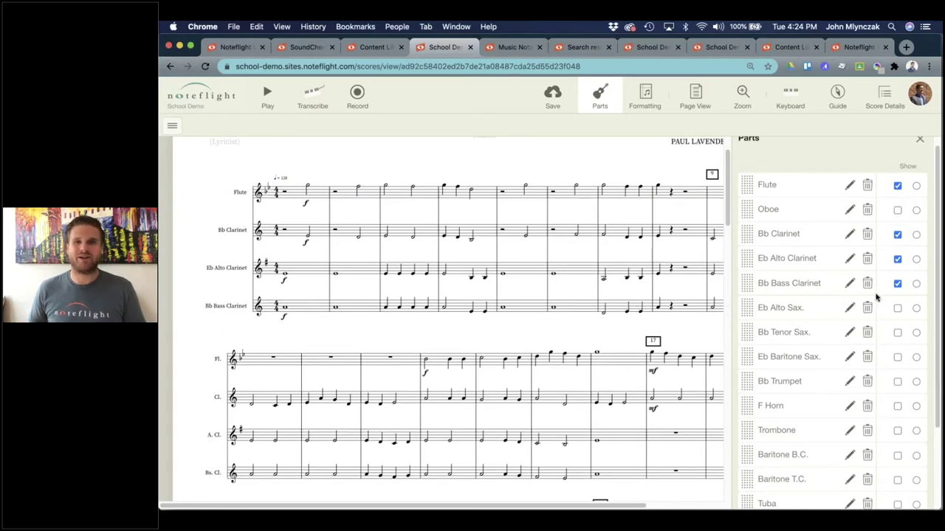
pyautogui.click(897, 262)
pyautogui.click(896, 286)
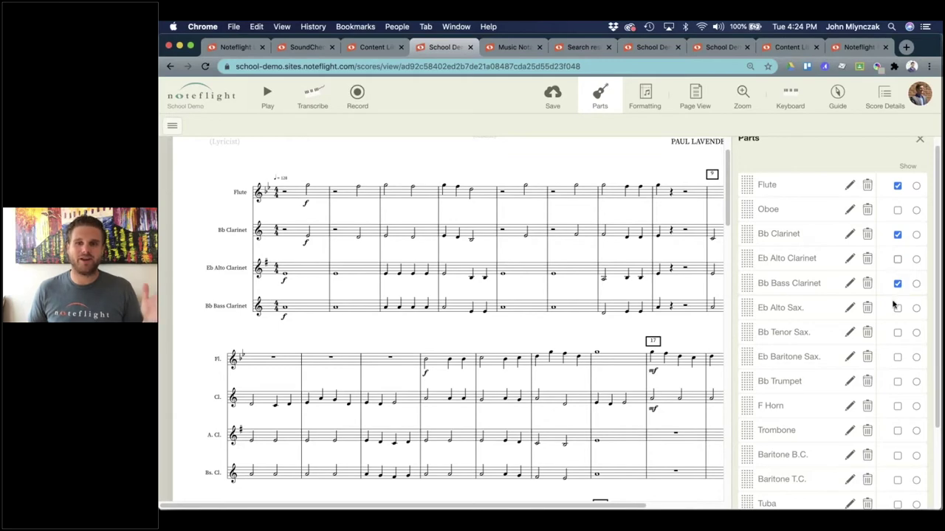
pyautogui.click(897, 309)
pyautogui.click(897, 333)
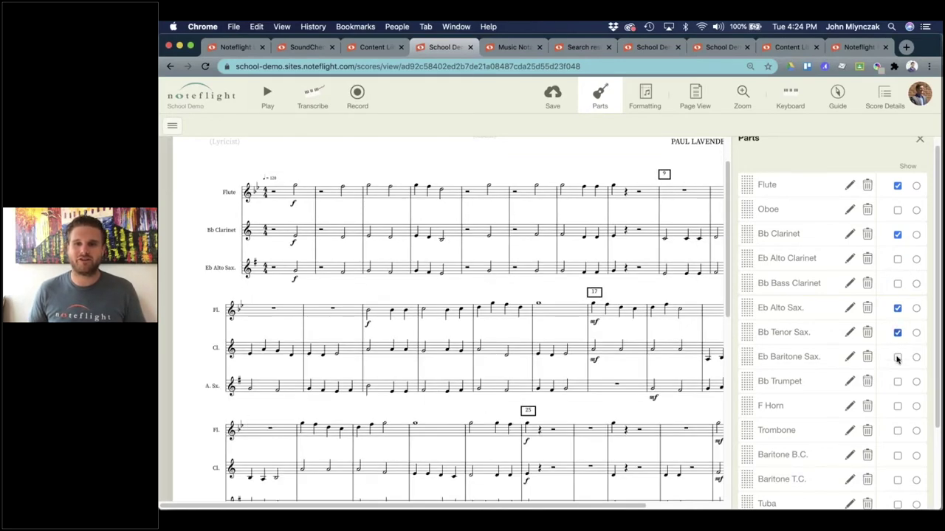
pyautogui.click(897, 358)
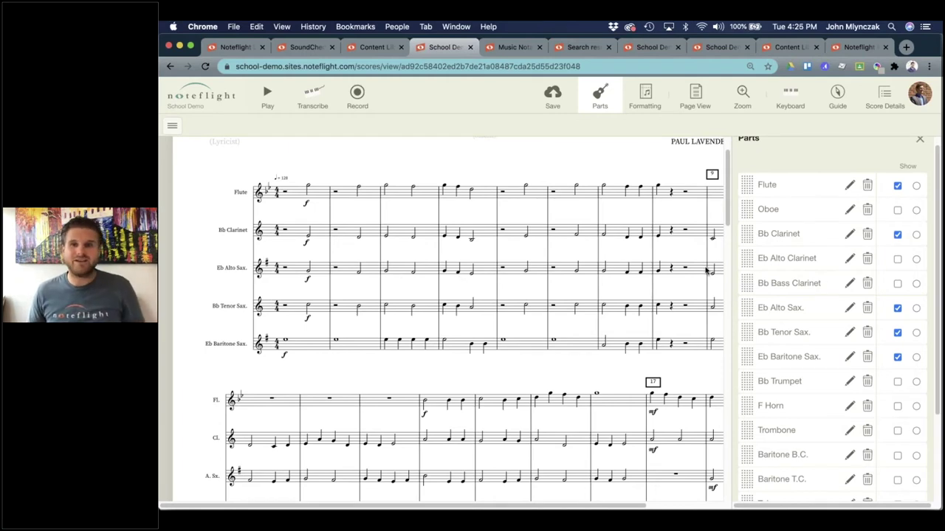
# Step: Move Eb Alto Clarinet above Bb Clarinet and Eb Alto Sax. to the top of the part order, and save the score
pyautogui.moveTo(746, 256); pyautogui.dragTo(749, 233)
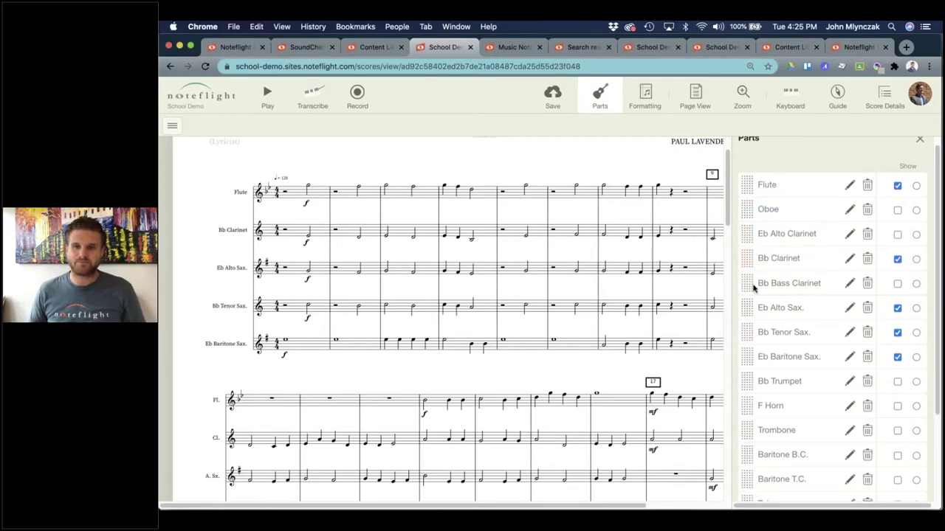
pyautogui.moveTo(747, 308); pyautogui.dragTo(748, 185)
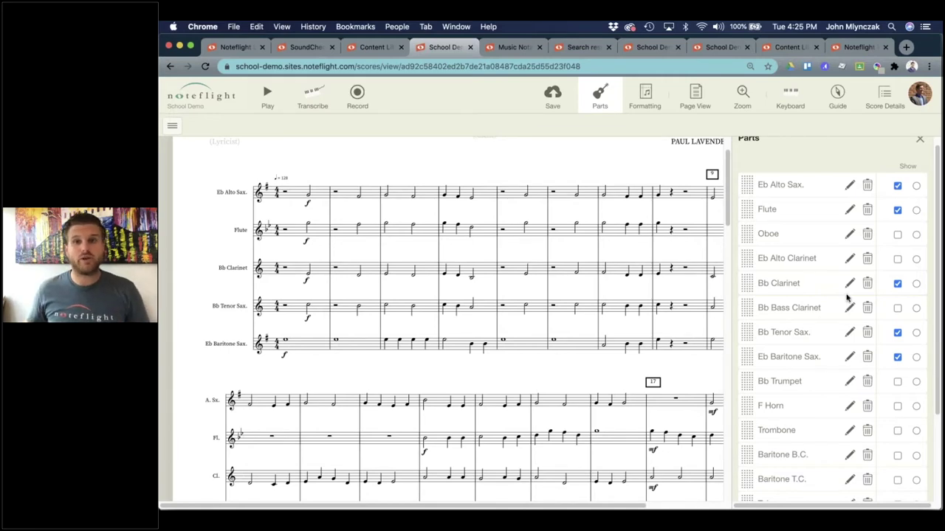
pyautogui.scroll(1, 858, 303)
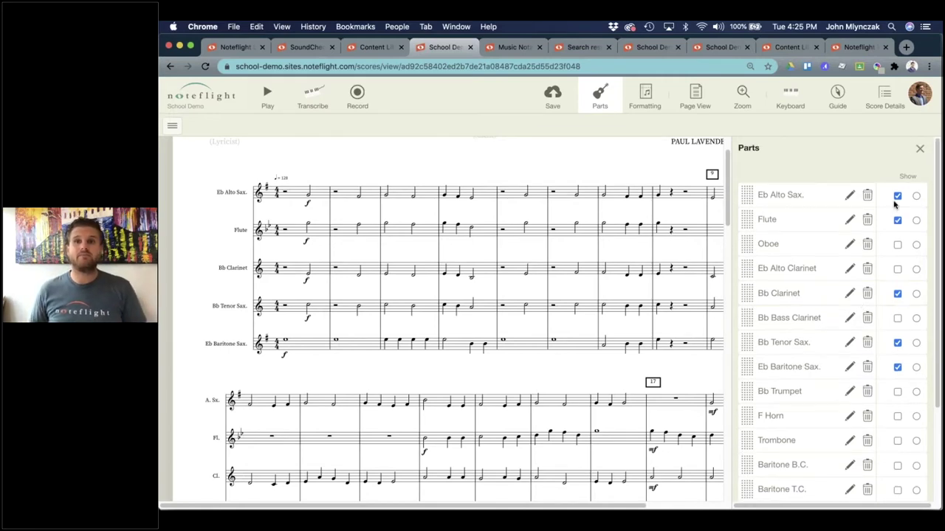
pyautogui.click(921, 149)
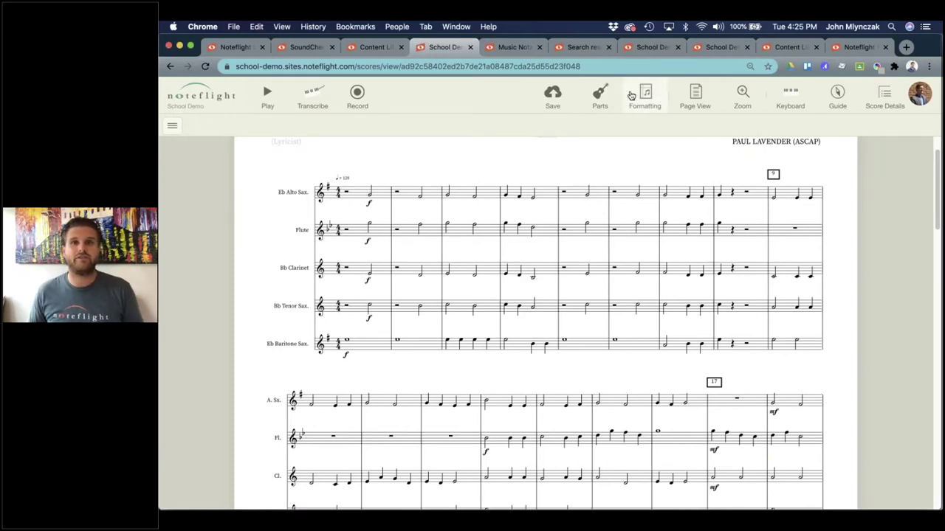
pyautogui.click(552, 104)
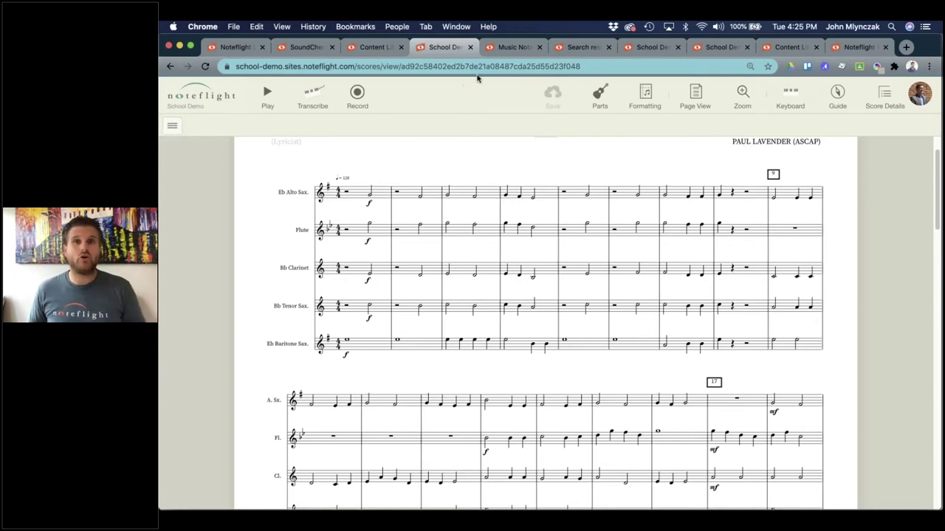
# Step: Add the Edit, Tempo and Measure palettes above the DRAGONFIRE score
pyautogui.scroll(2, 588, 302)
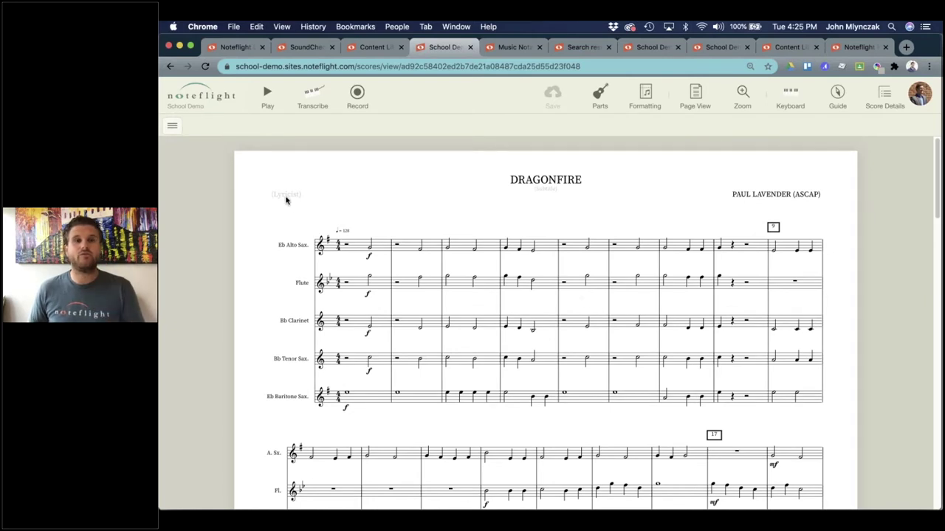
pyautogui.click(171, 126)
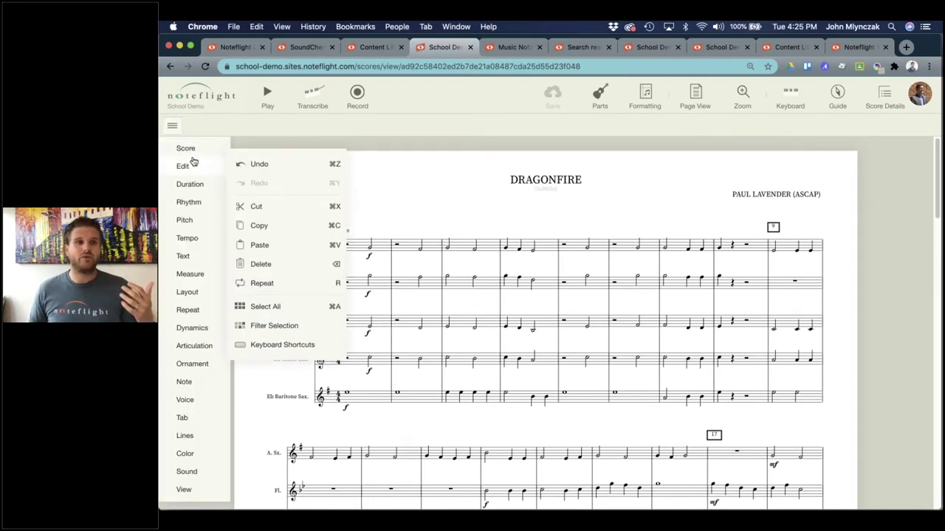
pyautogui.click(201, 168)
pyautogui.click(201, 239)
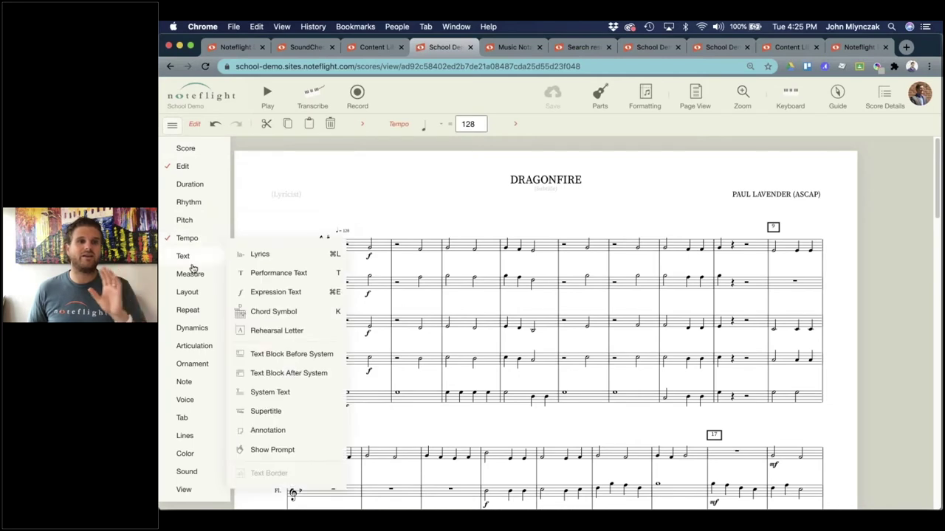
pyautogui.click(191, 273)
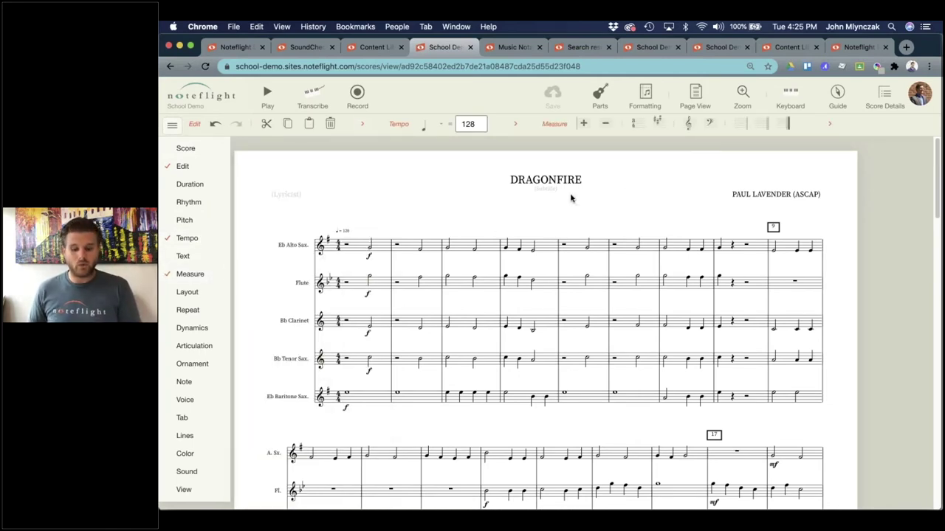
# Step: Switch to the SoundCheck site's browser window and view the Africa, A WHOLE NEW WORLD, First Flight and Sailor's Song scores
pyautogui.hotkey('ctrl', 'Up')
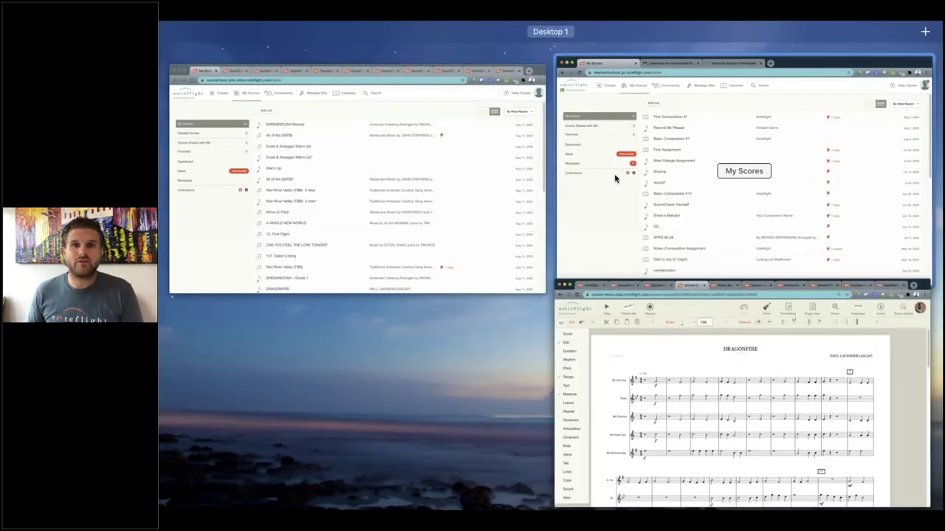
pyautogui.click(454, 181)
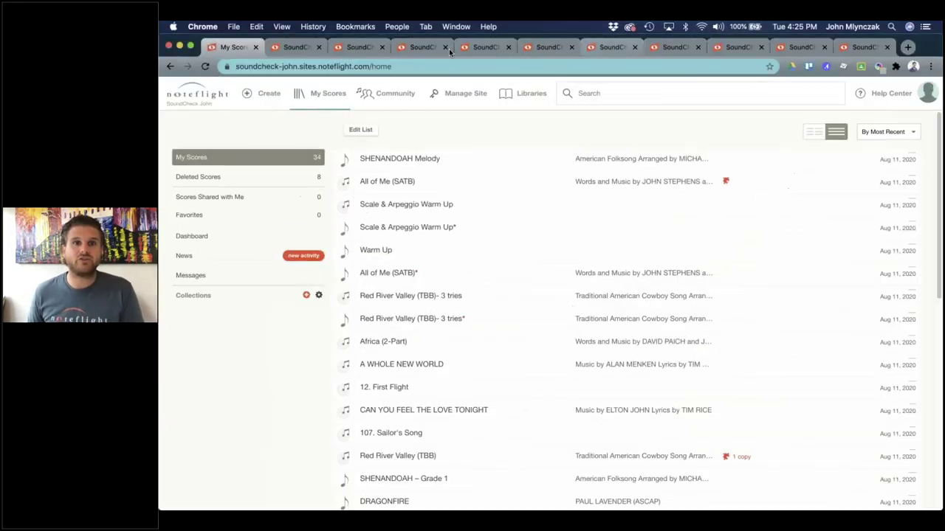
pyautogui.click(425, 49)
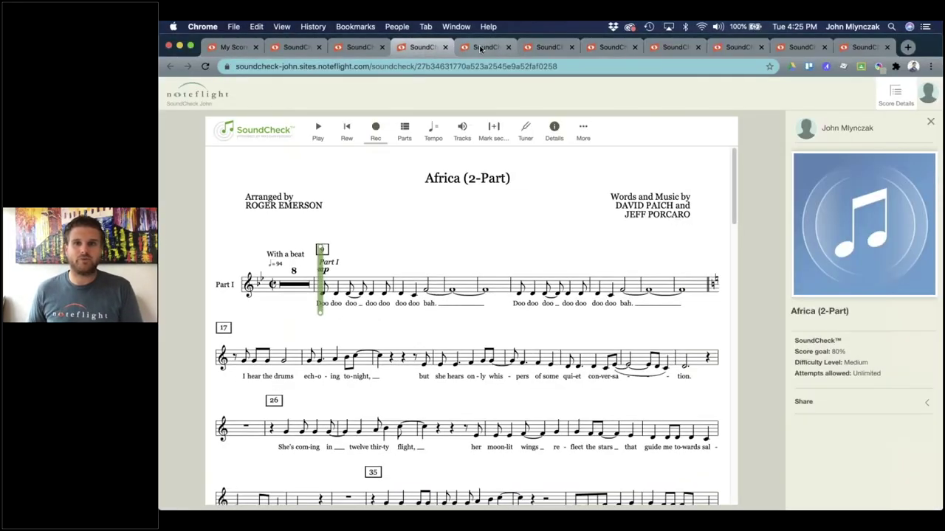
pyautogui.click(479, 48)
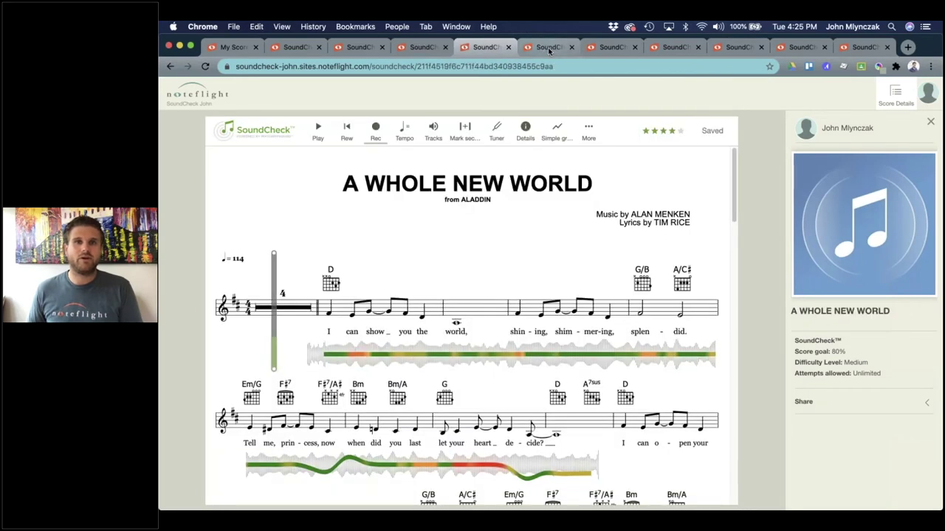
pyautogui.click(551, 47)
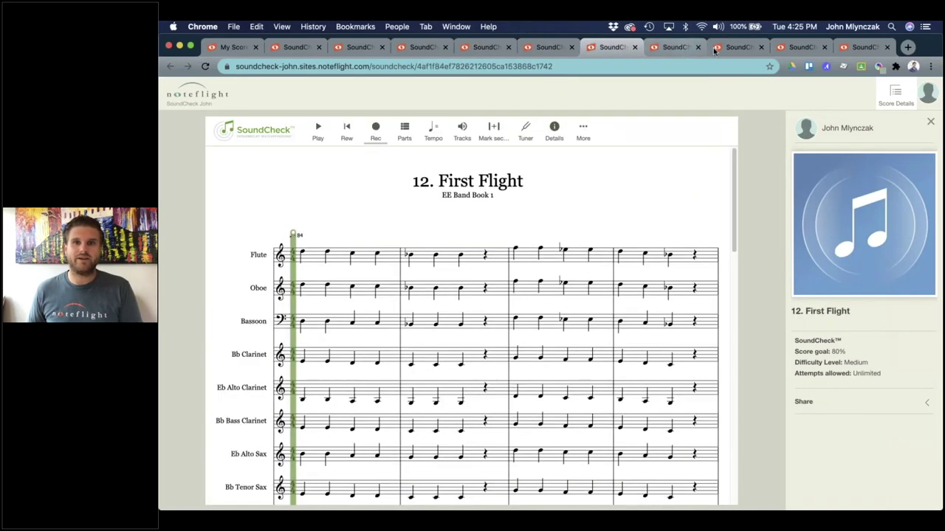
pyautogui.click(729, 49)
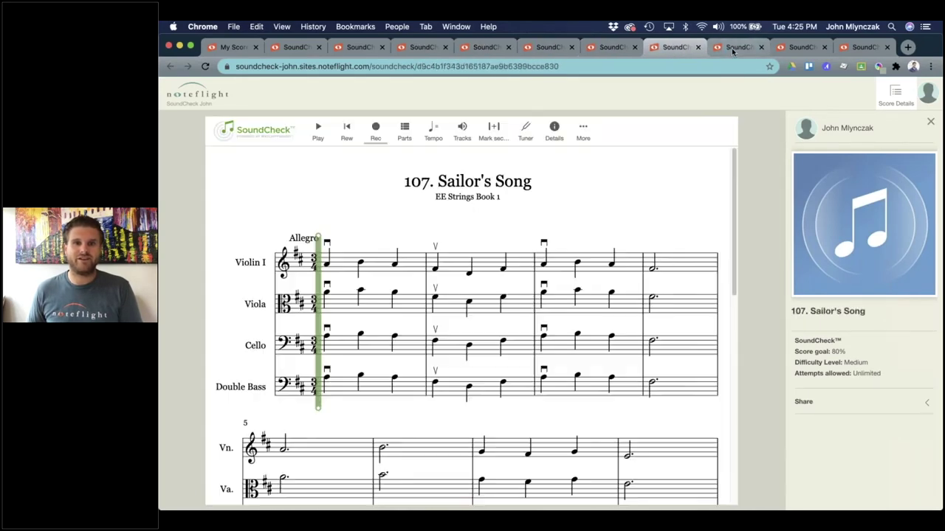
# Step: Open the DRAGONFIRE SoundCheck score and look over its full-score layout
pyautogui.click(803, 49)
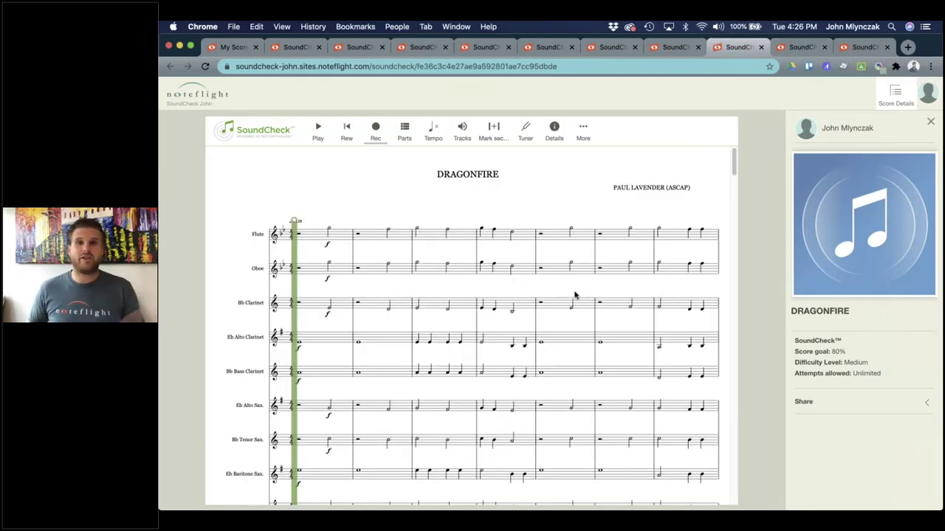
pyautogui.scroll(-5, 572, 293)
pyautogui.scroll(5, 562, 289)
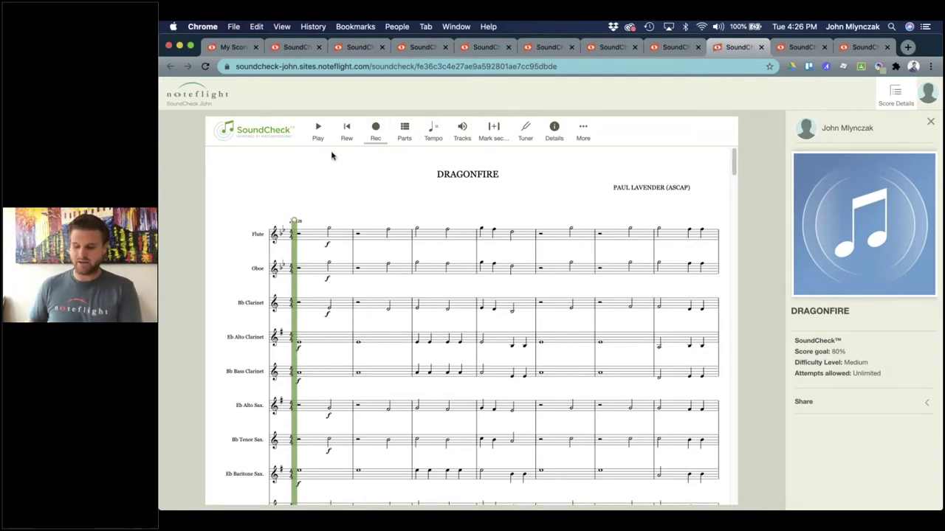
# Step: Play the opening measures of the DRAGONFIRE full score while adjusting the computer's volume, and return playback to the start
pyautogui.press('XF86AudioLowerVolume')
pyautogui.press('XF86AudioLowerVolume')
pyautogui.press('XF86AudioLowerVolume')
pyautogui.press('XF86AudioLowerVolume')
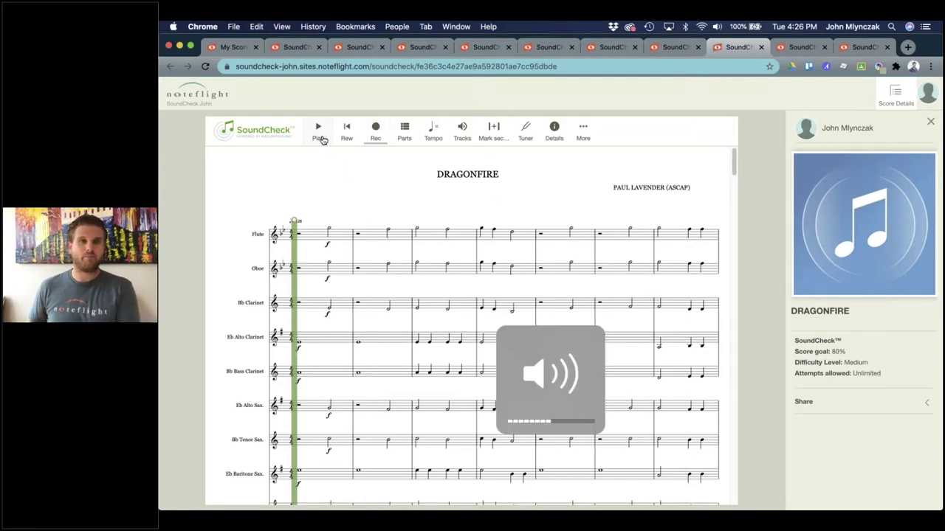
pyautogui.click(318, 131)
pyautogui.press('XF86AudioRaiseVolume')
pyautogui.press('XF86AudioRaiseVolume')
pyautogui.press('XF86AudioRaiseVolume')
pyautogui.press('XF86AudioRaiseVolume')
pyautogui.press('XF86AudioRaiseVolume')
pyautogui.press('XF86AudioRaiseVolume')
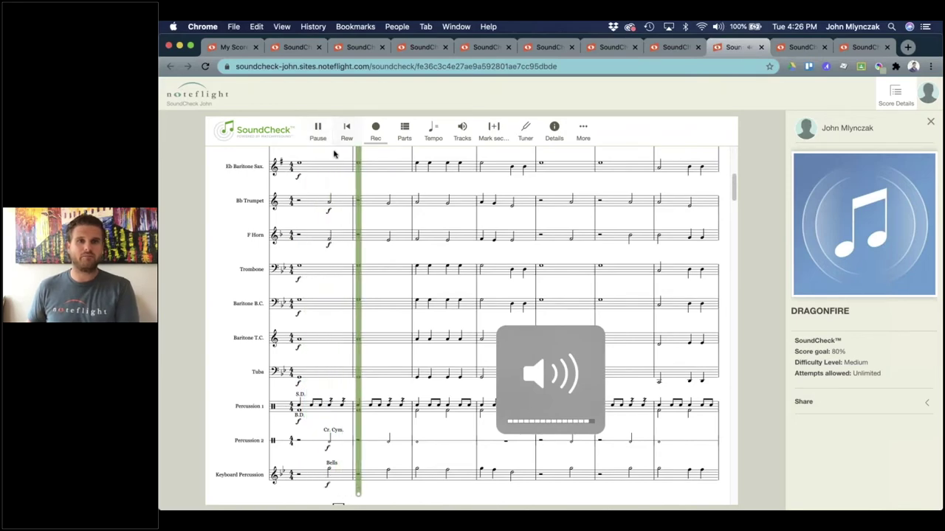
pyautogui.click(319, 133)
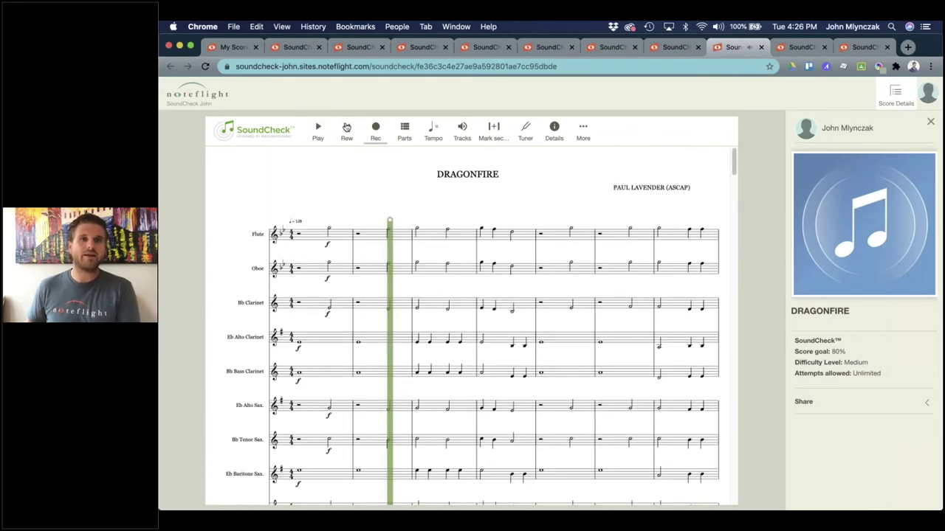
pyautogui.click(346, 129)
# Step: Look through the available parts and display only the Bb Clarinet part of DRAGONFIRE
pyautogui.click(399, 138)
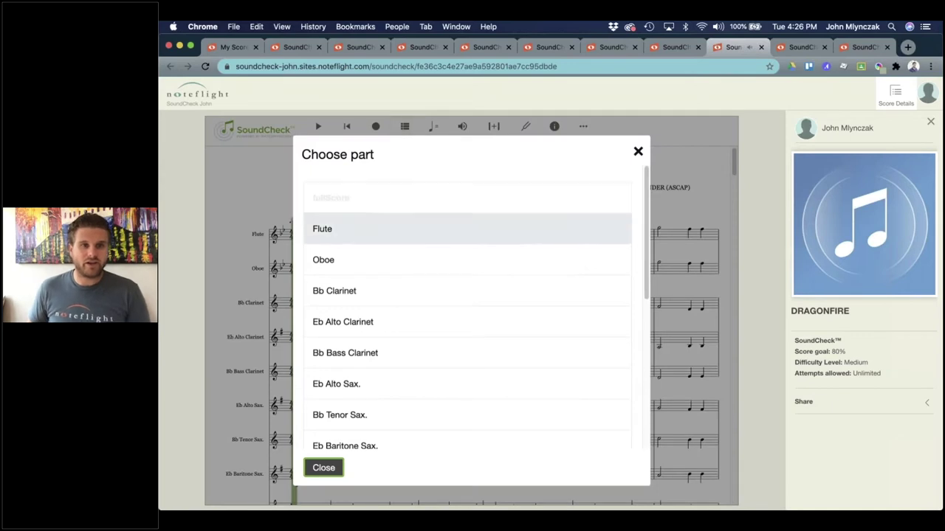
pyautogui.scroll(-6, 413, 354)
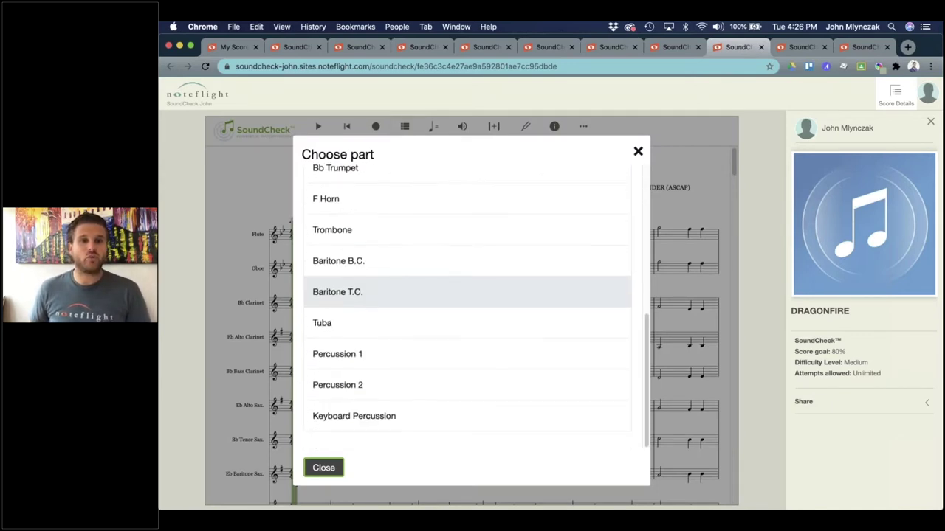
pyautogui.scroll(8, 422, 394)
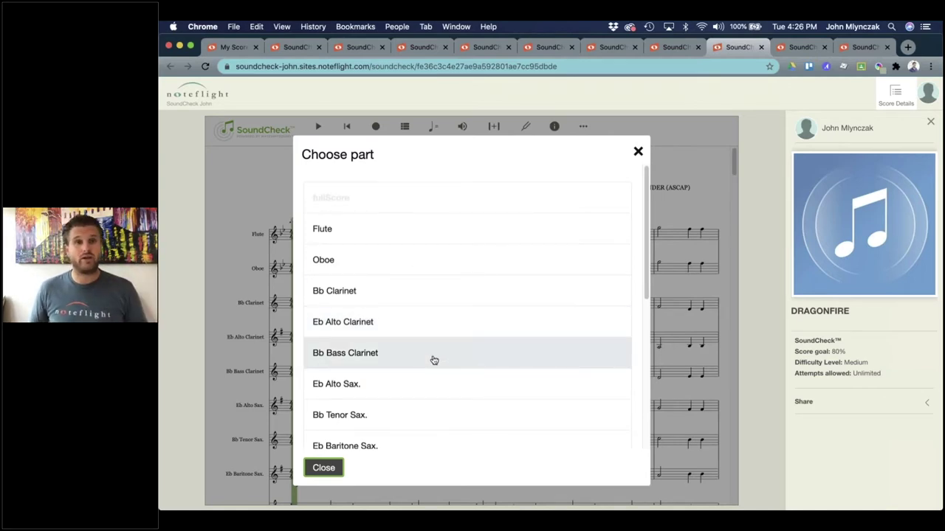
pyautogui.click(382, 292)
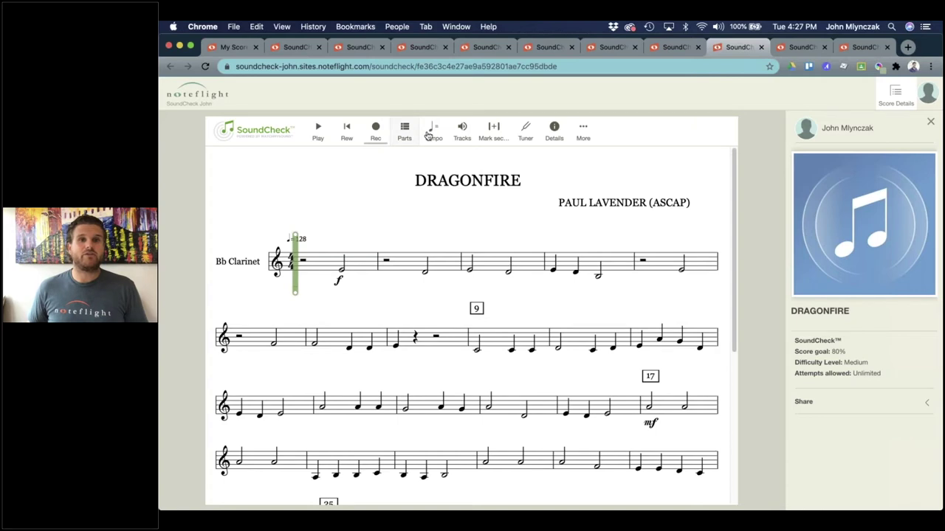
# Step: Try a faster tempo of 134 and reset it to the score's original tempo
pyautogui.click(431, 132)
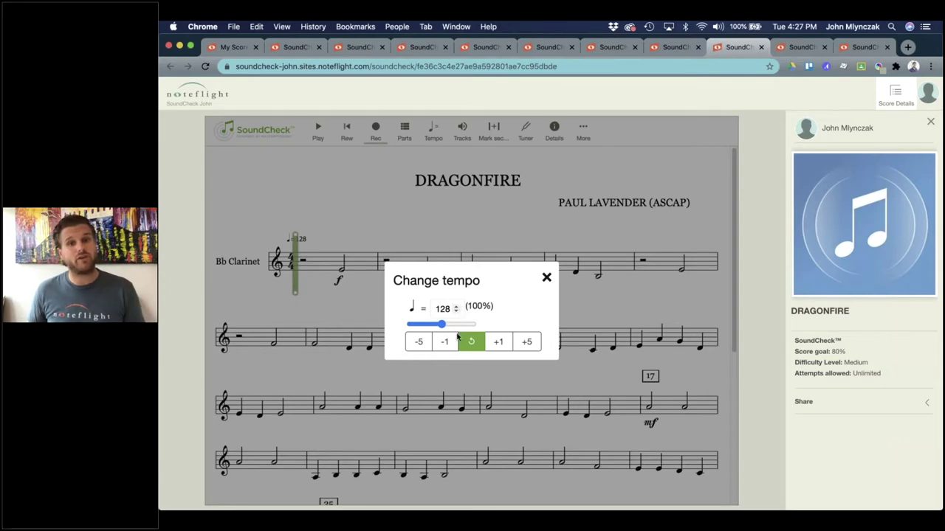
pyautogui.press('Up')
pyautogui.press('Up')
pyautogui.press('Up')
pyautogui.press('Up')
pyautogui.press('Up')
pyautogui.press('Up')
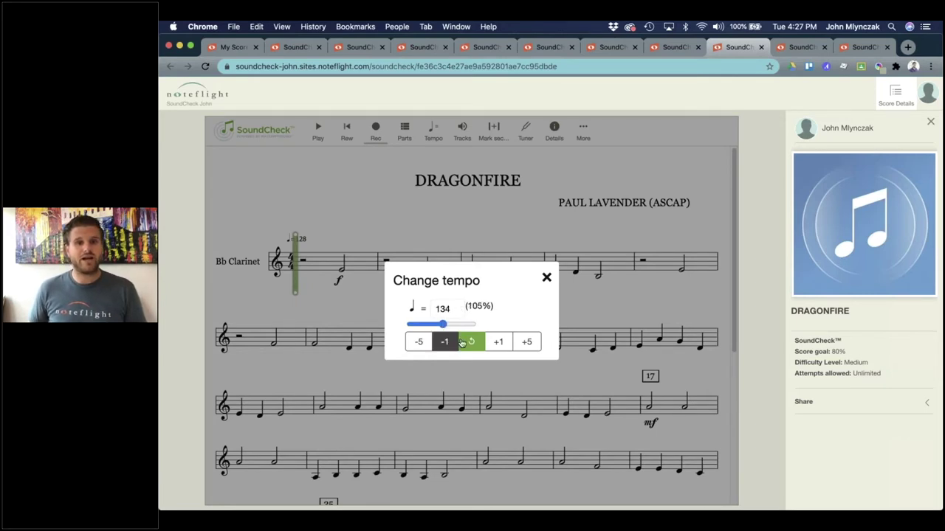
pyautogui.click(466, 343)
# Step: Try slower tempos in steps of 1 and 5, and restore the original tempo before closing the tempo settings
pyautogui.click(446, 344)
pyautogui.click(445, 343)
pyautogui.click(446, 343)
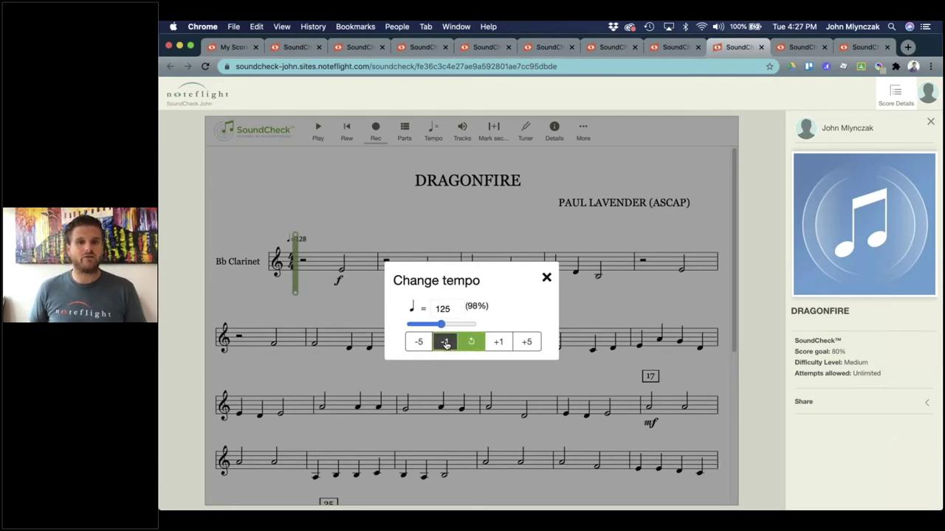
pyautogui.click(446, 343)
pyautogui.click(446, 343)
pyautogui.click(446, 343)
pyautogui.click(419, 343)
pyautogui.click(418, 344)
pyautogui.click(418, 343)
pyautogui.click(418, 343)
pyautogui.click(445, 343)
pyautogui.click(471, 342)
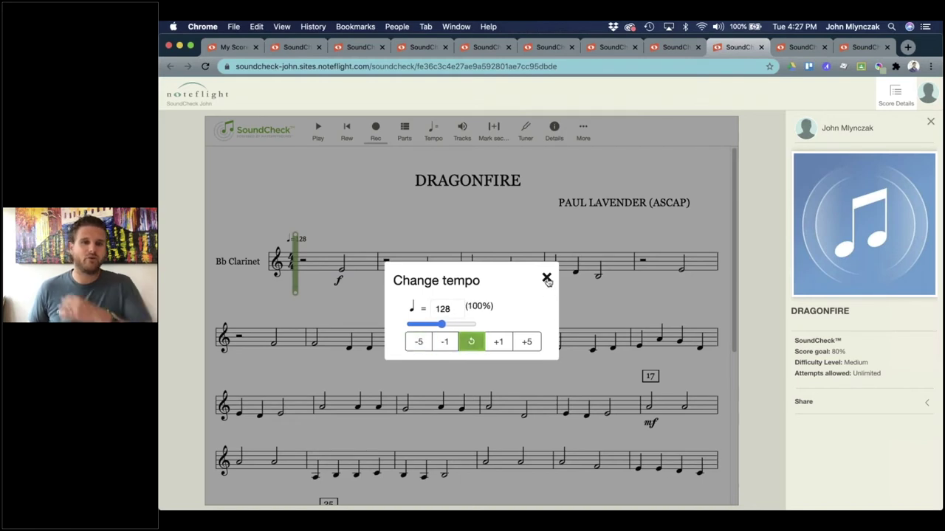
pyautogui.click(546, 279)
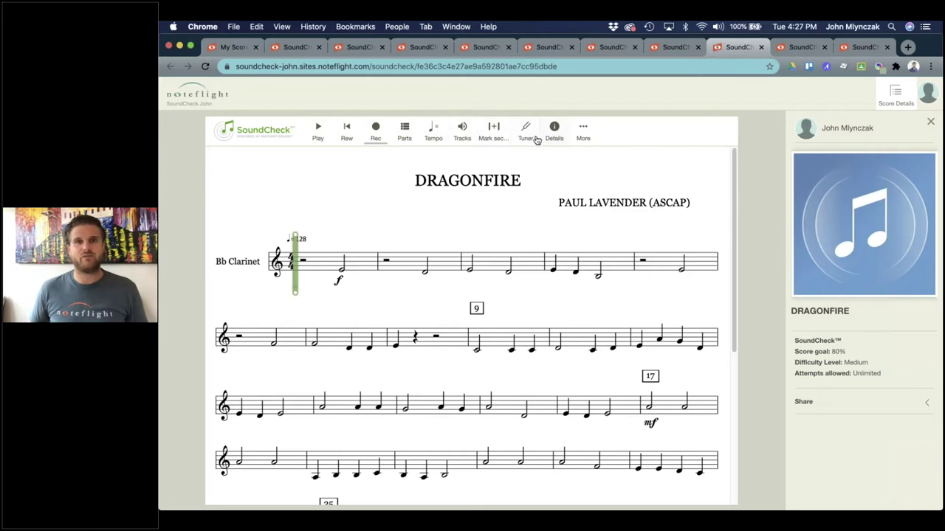
# Step: Set the playback options to use the metronome instead of the demo audio
pyautogui.click(465, 133)
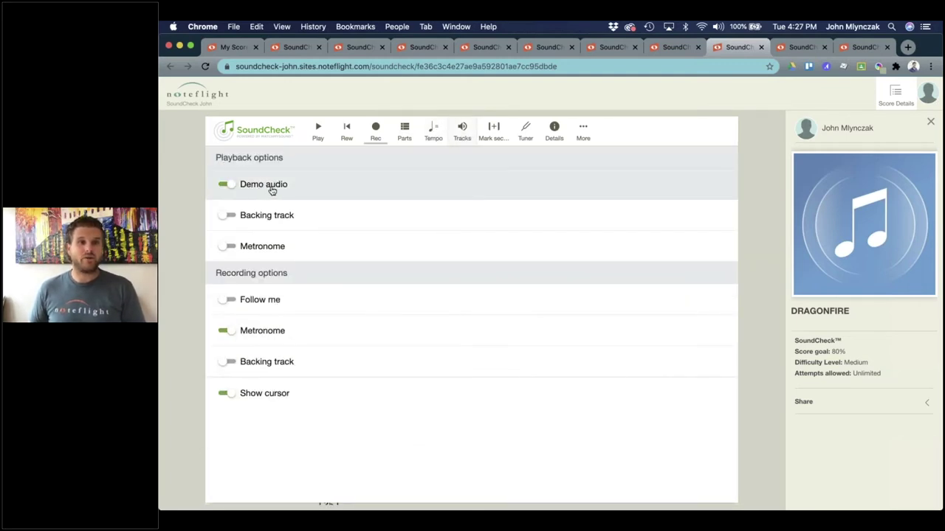
pyautogui.click(225, 250)
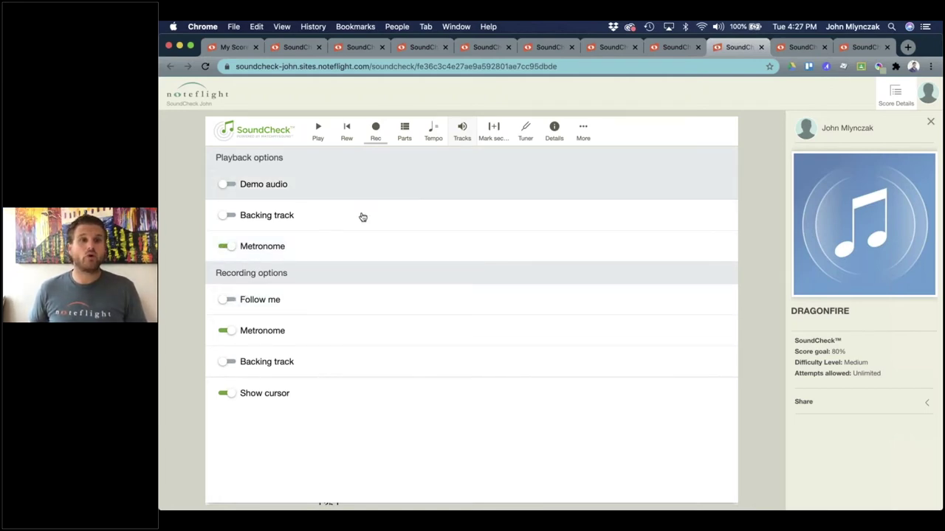
# Step: Try the Follow me, Backing track and hidden-cursor recording options, and restore the metronome with the cursor shown
pyautogui.click(225, 308)
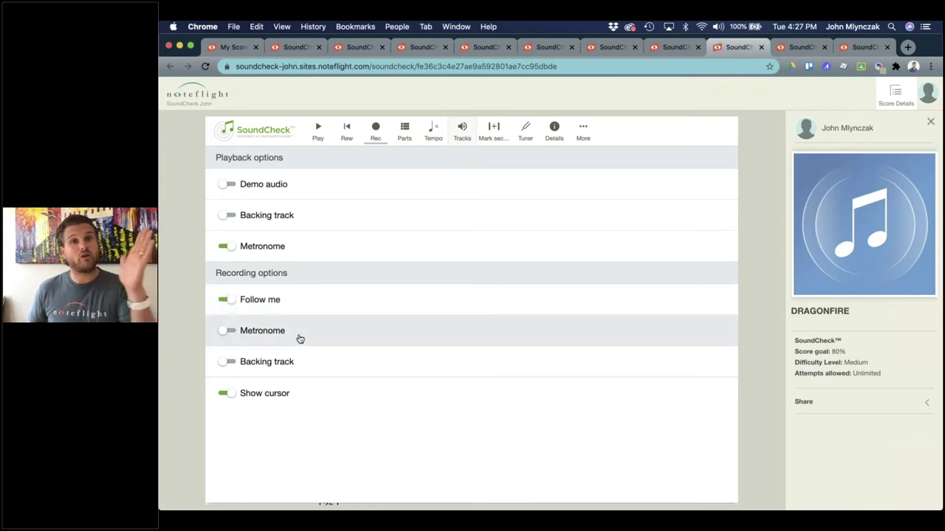
pyautogui.click(227, 332)
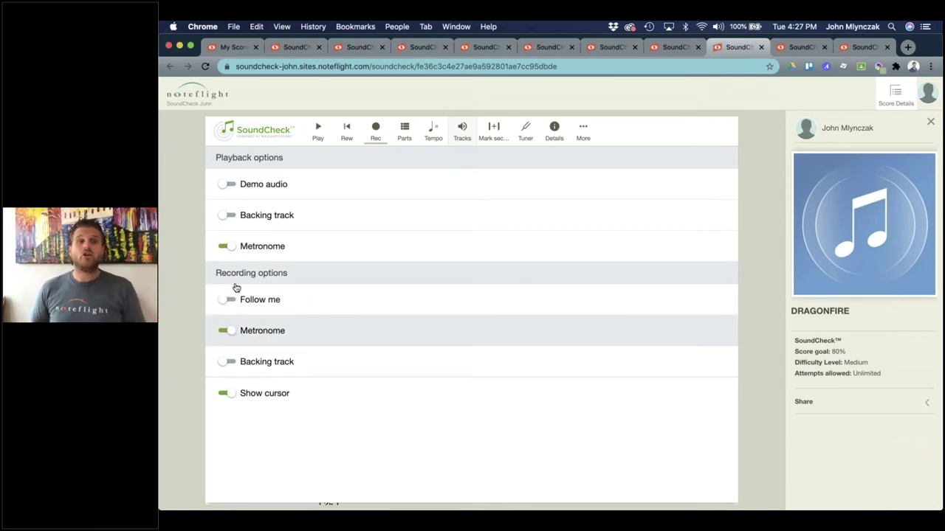
pyautogui.click(228, 363)
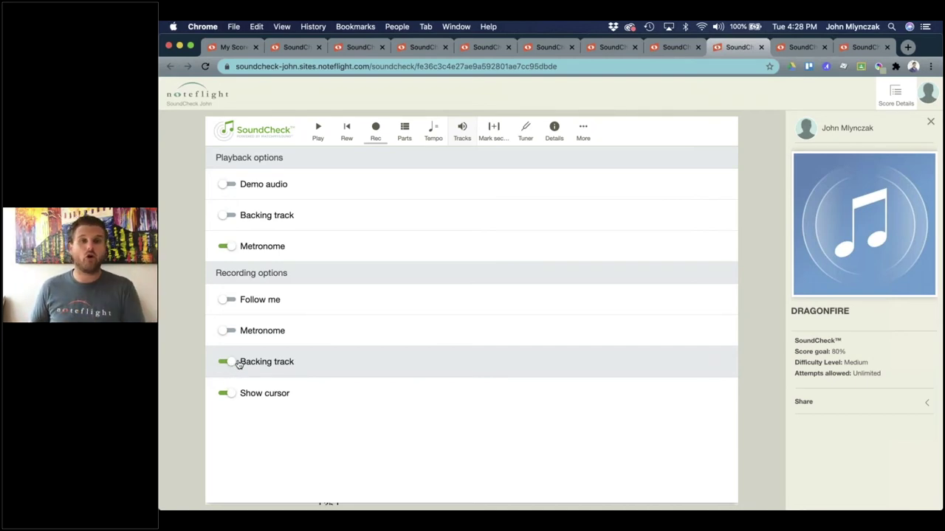
pyautogui.click(227, 397)
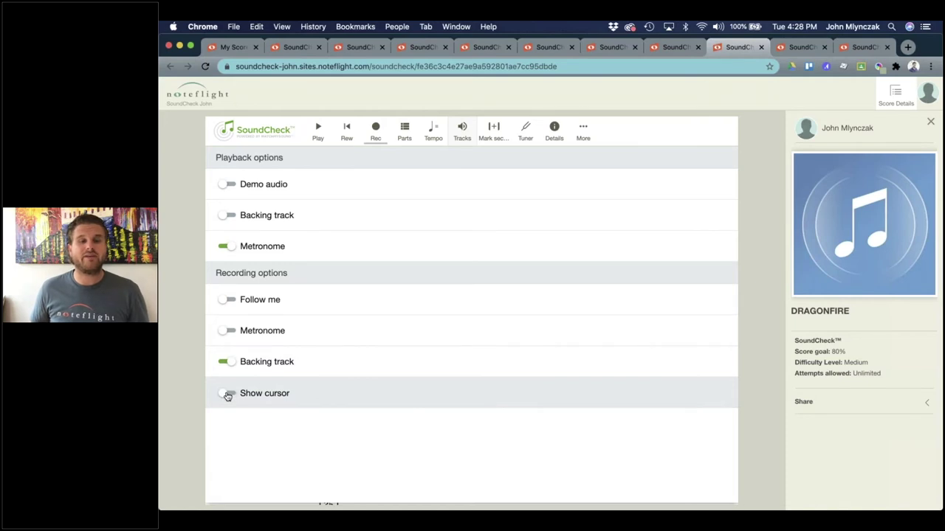
pyautogui.click(225, 334)
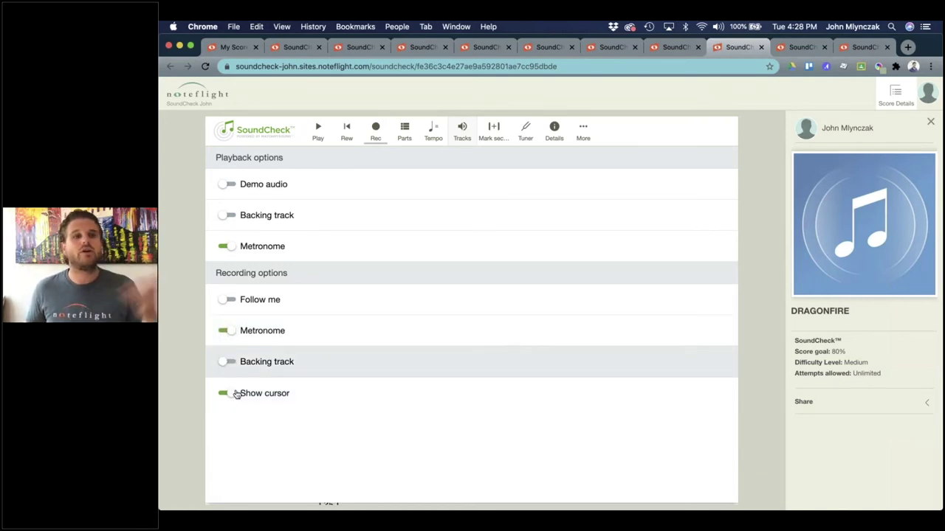
pyautogui.click(464, 138)
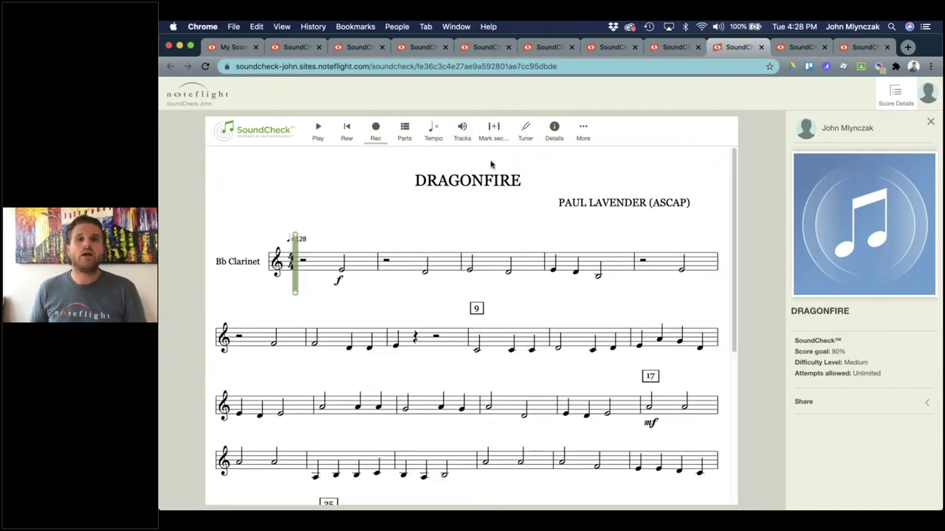
# Step: Mark a practice section in the Bb Clarinet part from measure 9 up to measure 17
pyautogui.click(492, 135)
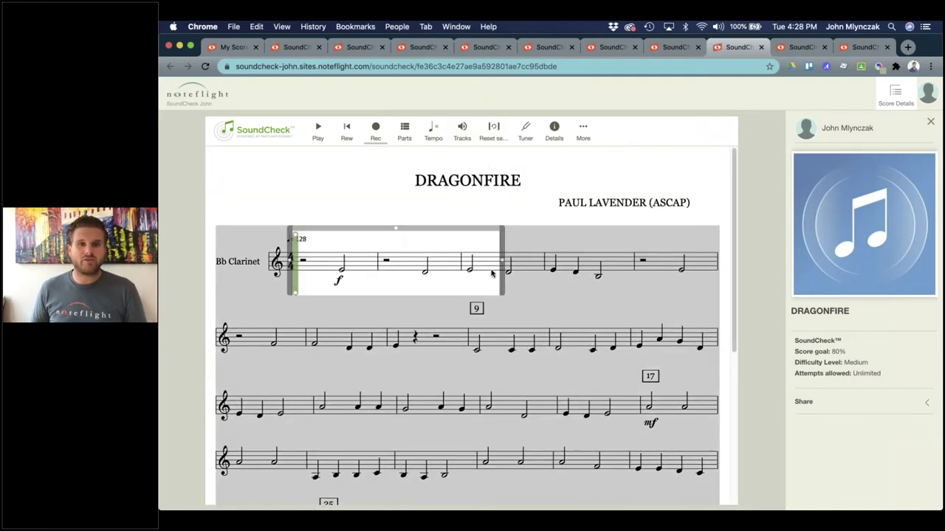
pyautogui.click(488, 138)
pyautogui.click(471, 334)
pyautogui.click(491, 130)
pyautogui.moveTo(673, 336); pyautogui.dragTo(636, 389)
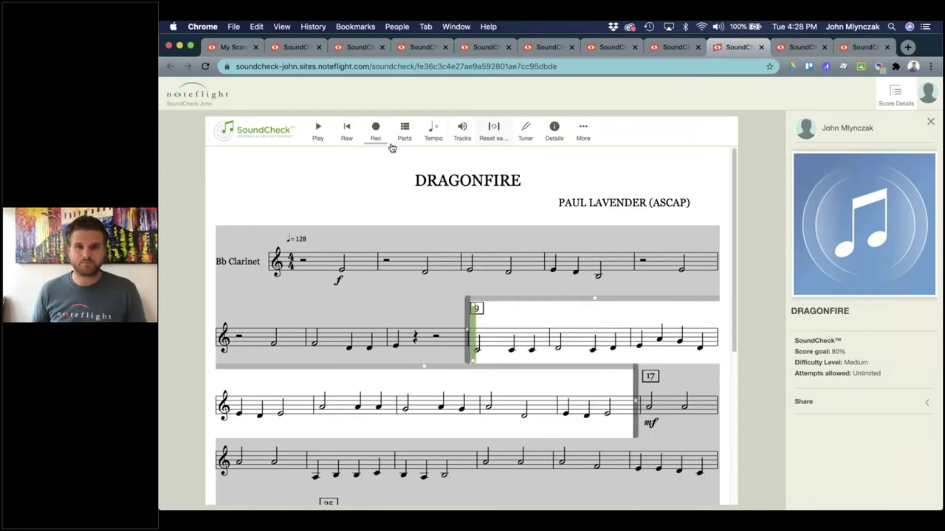
# Step: Show the built-in tuner, closing and reopening it to check an instrument's pitch
pyautogui.click(525, 131)
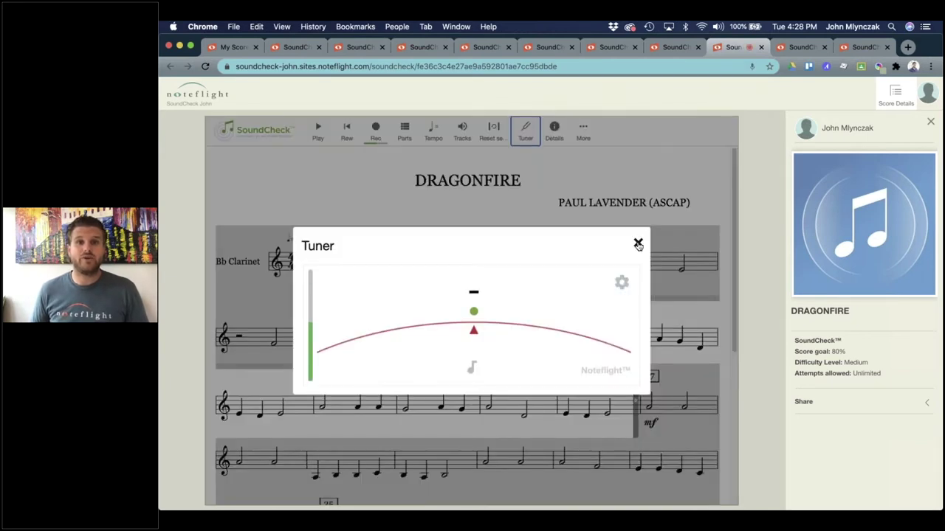
pyautogui.click(639, 245)
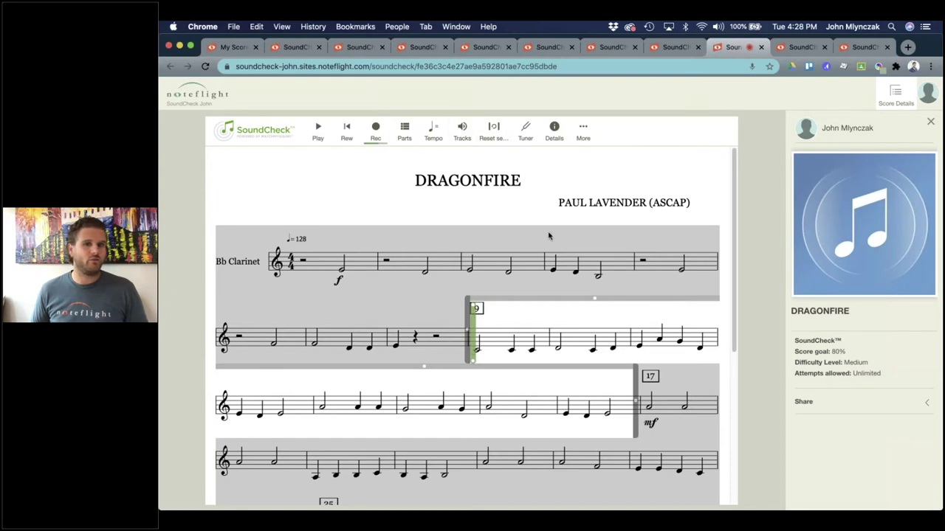
pyautogui.click(526, 132)
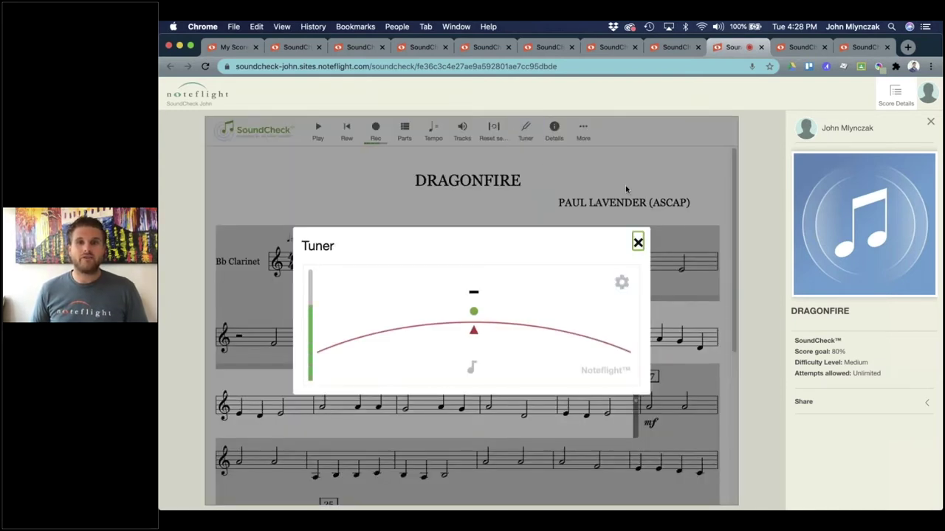
pyautogui.click(626, 185)
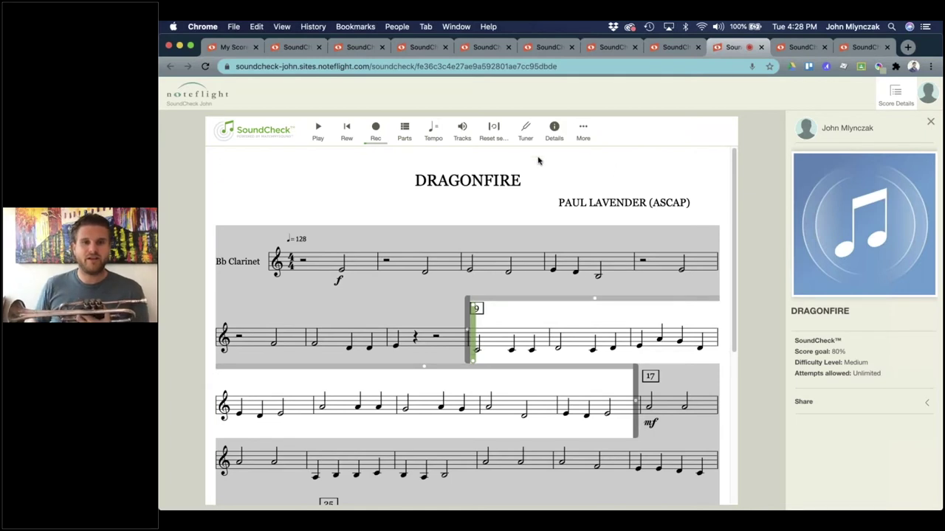
pyautogui.click(525, 132)
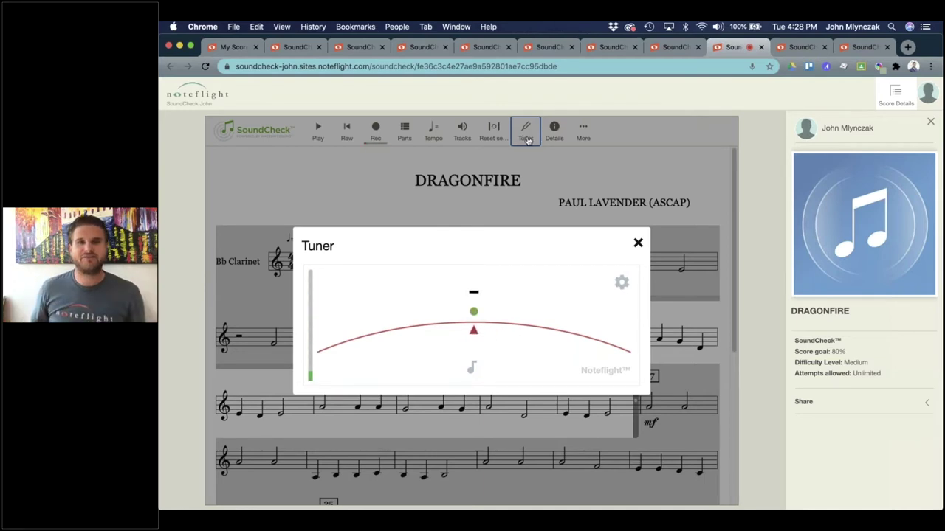
# Step: Close the tuner and try to record the marked section of the Bb Clarinet part
pyautogui.click(638, 243)
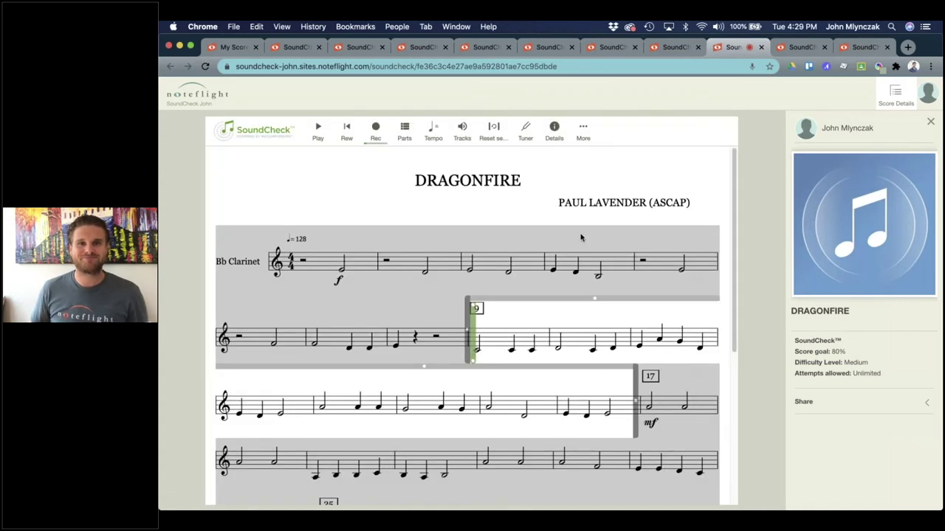
pyautogui.click(378, 138)
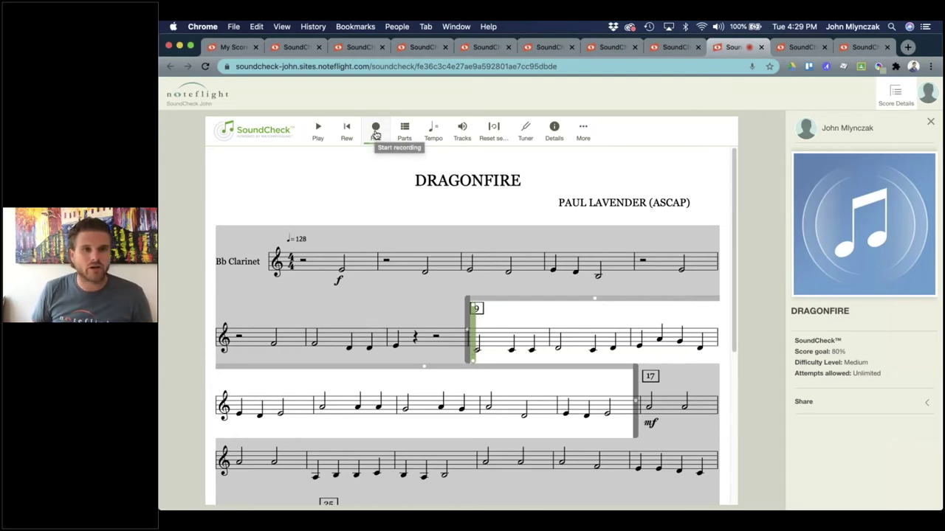
pyautogui.click(376, 131)
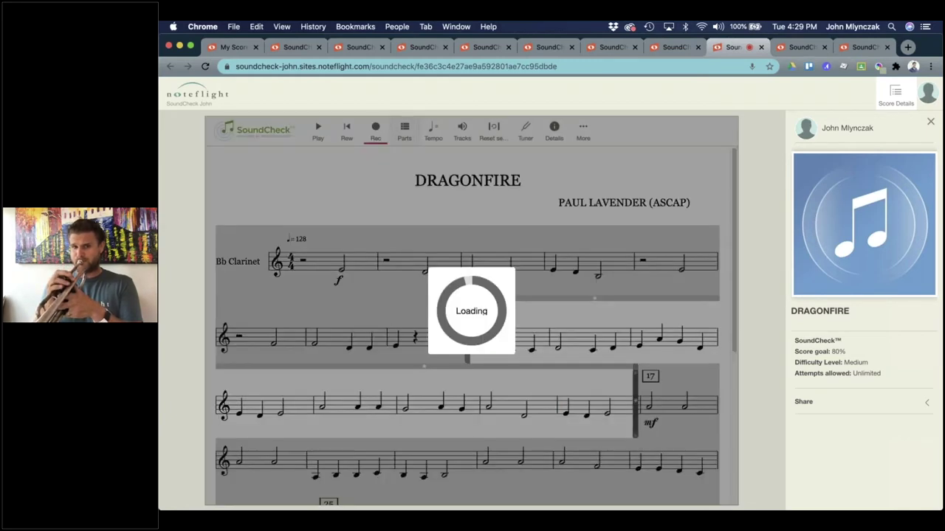
pyautogui.click(715, 143)
# Step: Reload the DRAGONFIRE page and mark measures 9 to 12 of the Bb Clarinet part as the practice section
pyautogui.click(205, 66)
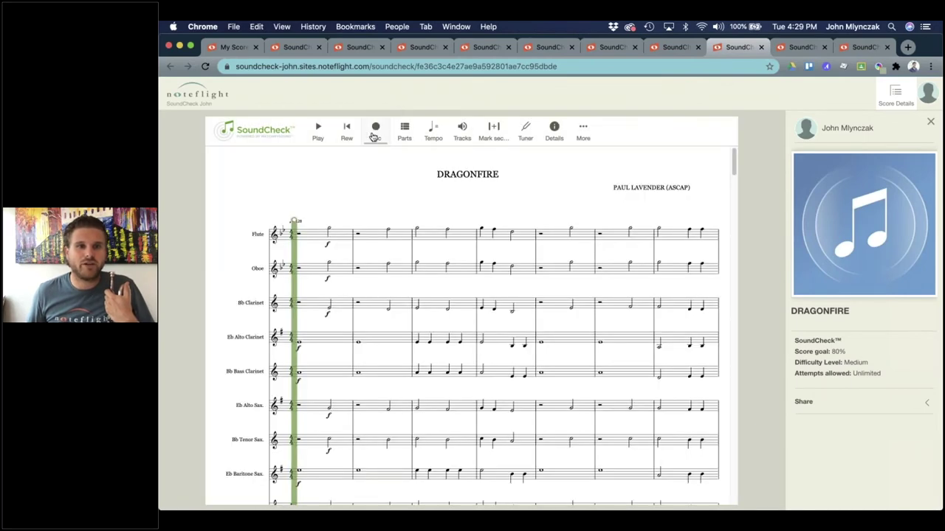
pyautogui.click(410, 133)
pyautogui.click(378, 288)
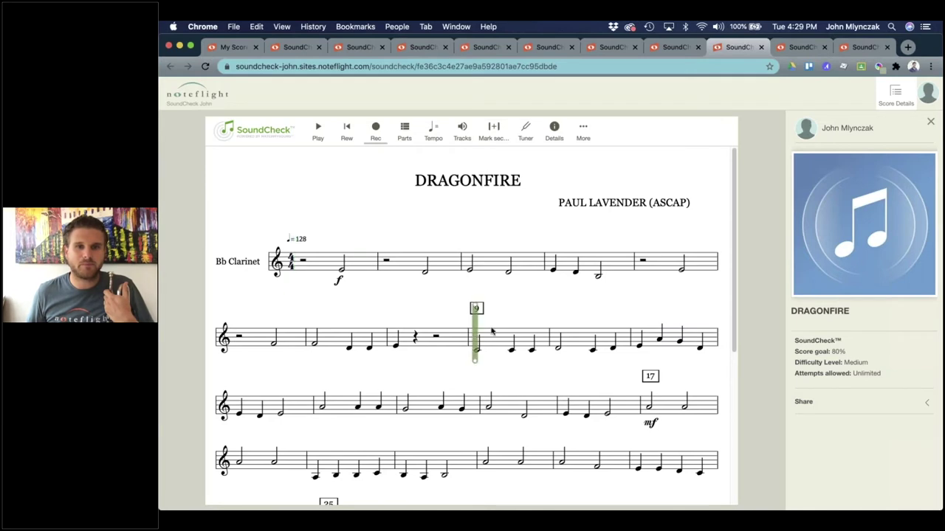
pyautogui.click(494, 131)
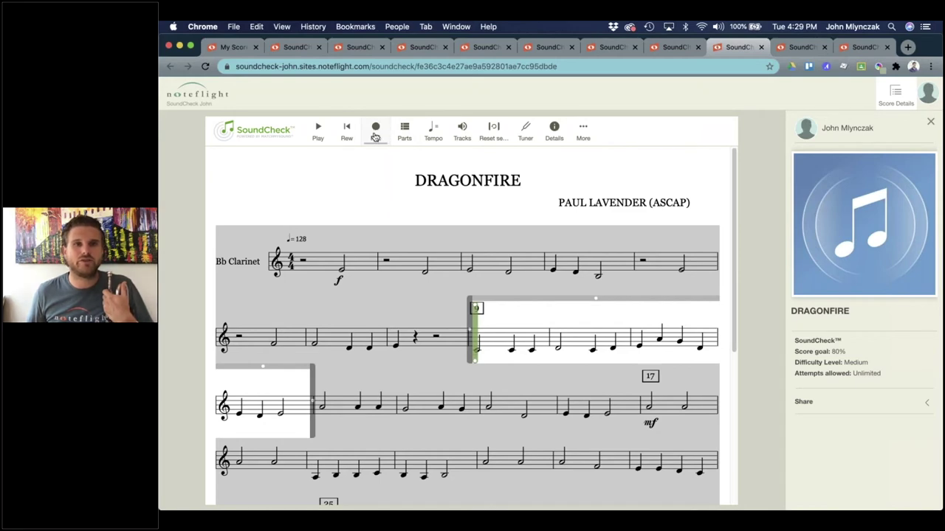
# Step: Record and save a performance of the marked section, and check the pitch feedback on its red passages
pyautogui.click(375, 135)
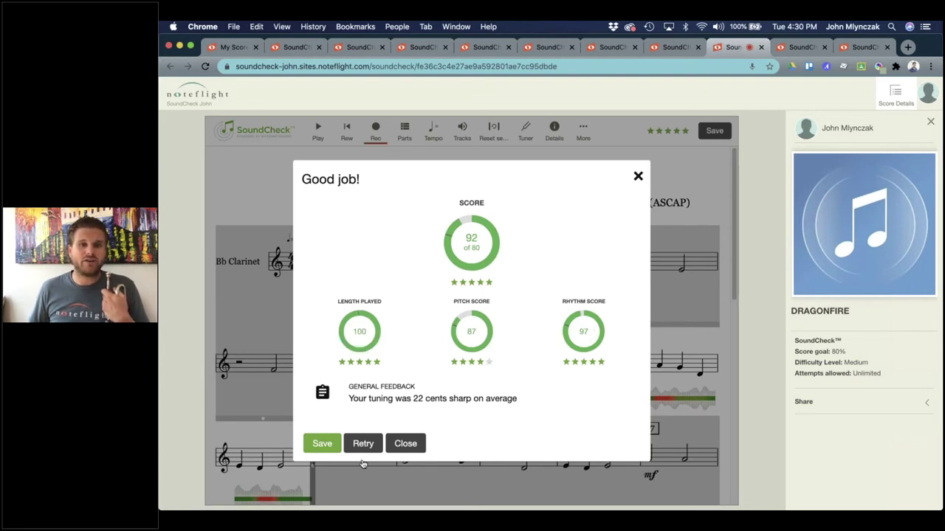
pyautogui.click(320, 444)
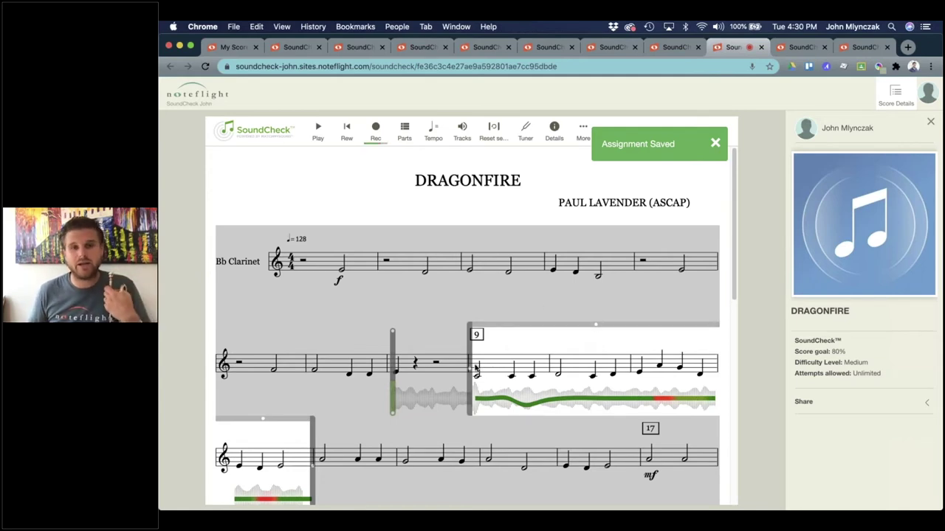
pyautogui.moveTo(669, 399)
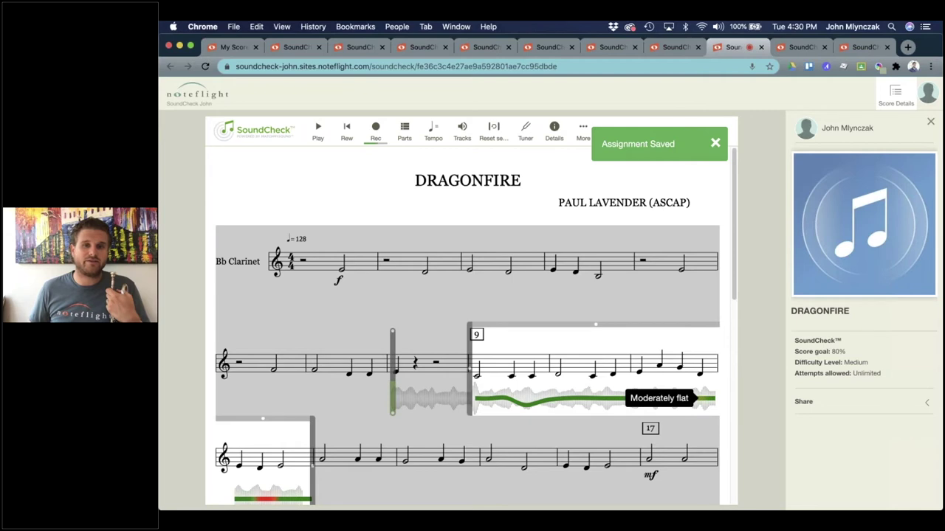
pyautogui.moveTo(264, 501)
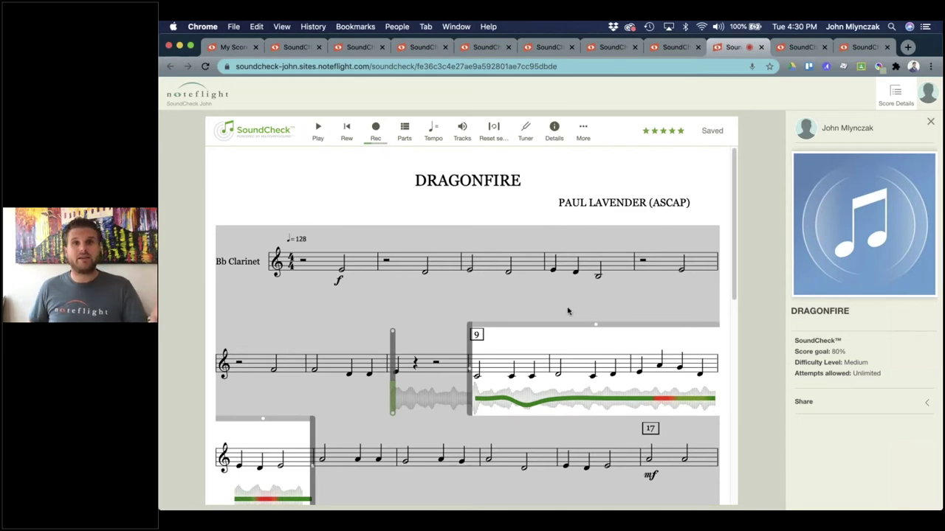
# Step: Return to My Scores and create a new score from the blank Treble Clef sheet
pyautogui.click(240, 50)
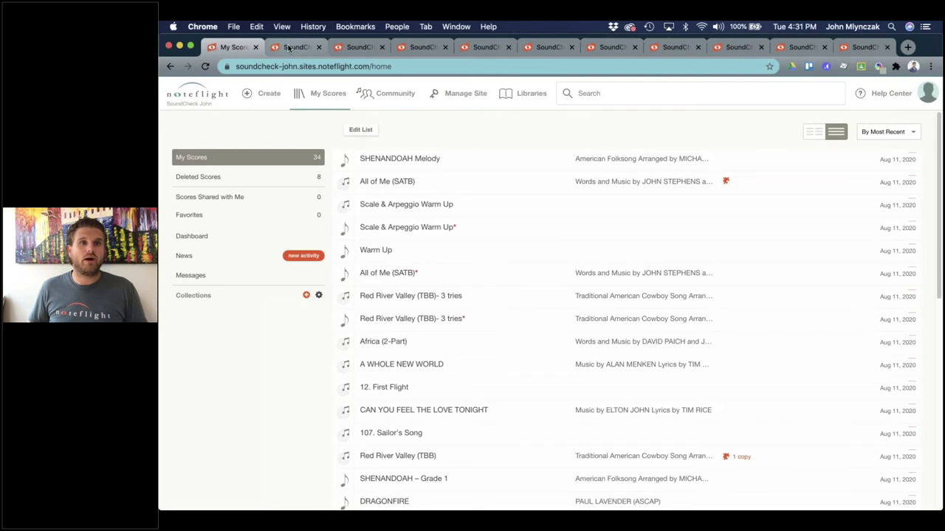
pyautogui.click(289, 47)
pyautogui.click(336, 49)
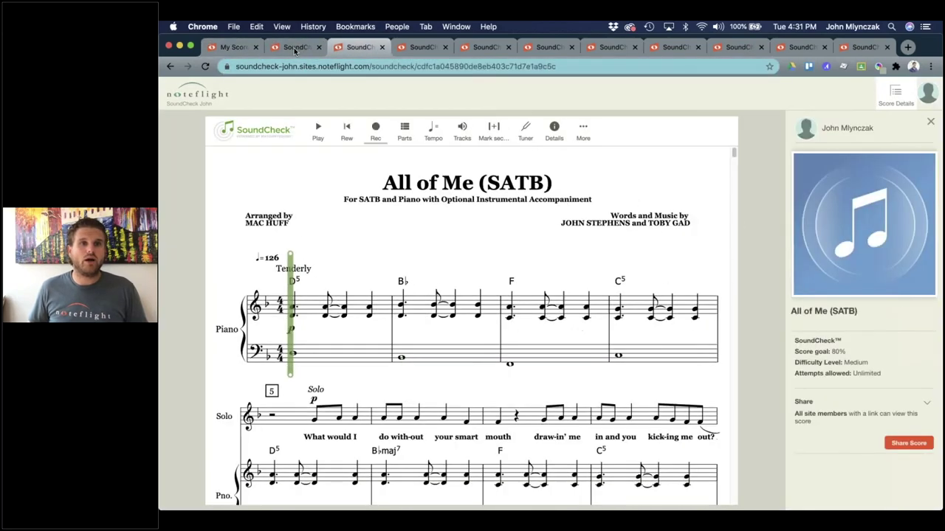
pyautogui.click(294, 48)
pyautogui.click(245, 46)
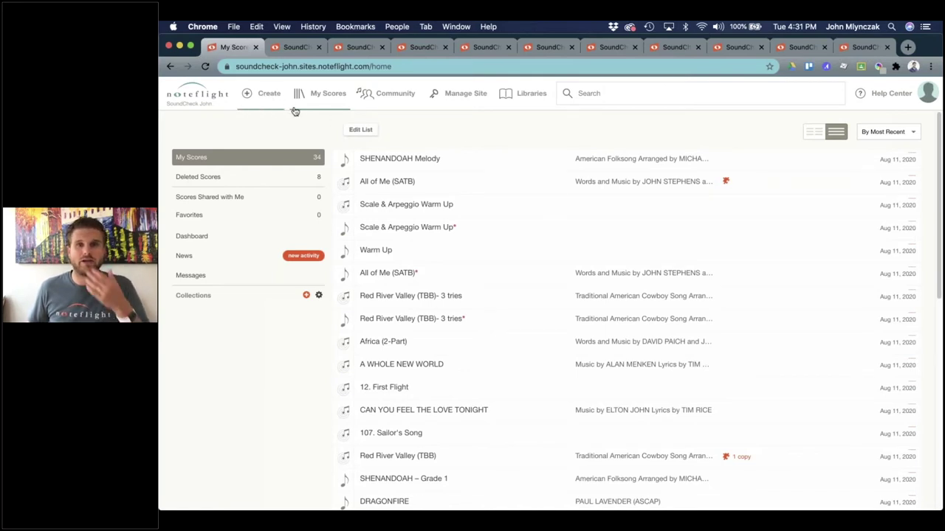
pyautogui.click(540, 179)
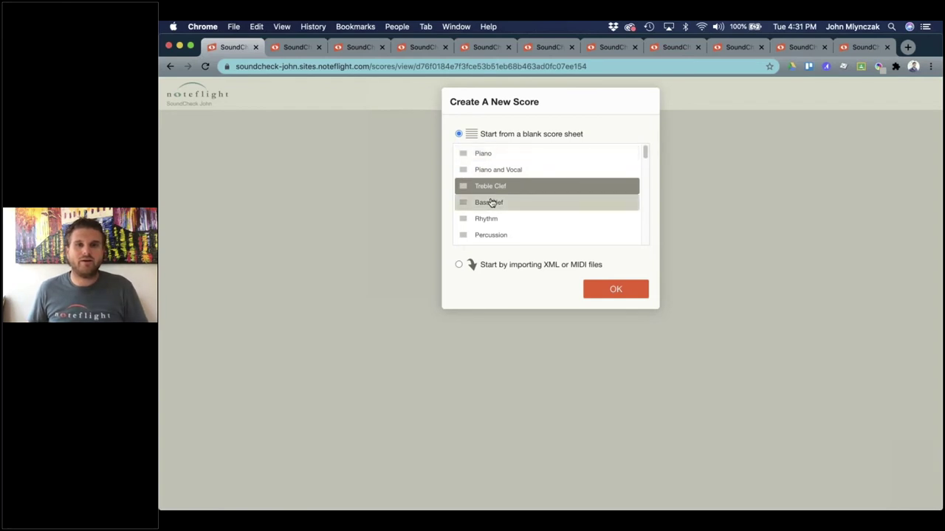
pyautogui.click(614, 289)
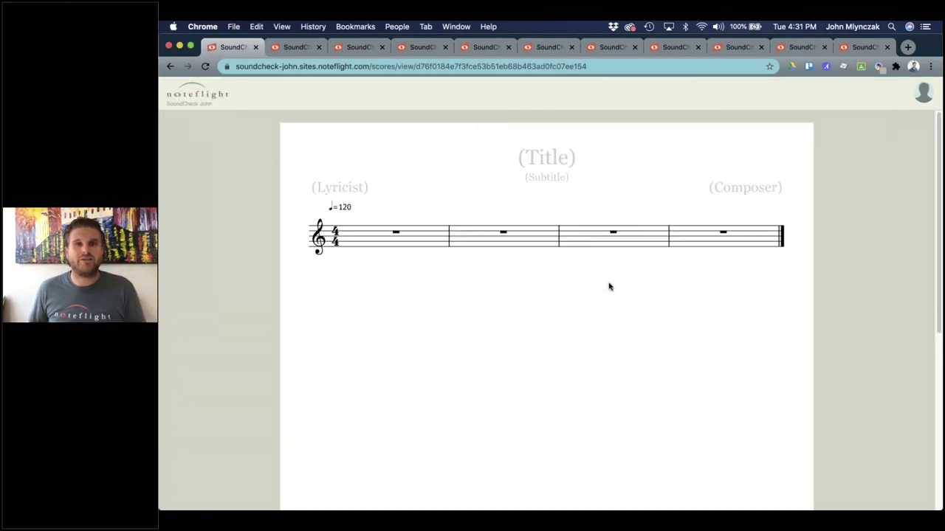
# Step: Title the new score "Record this!" and save it
pyautogui.click(543, 194)
pyautogui.write('Recird this!')
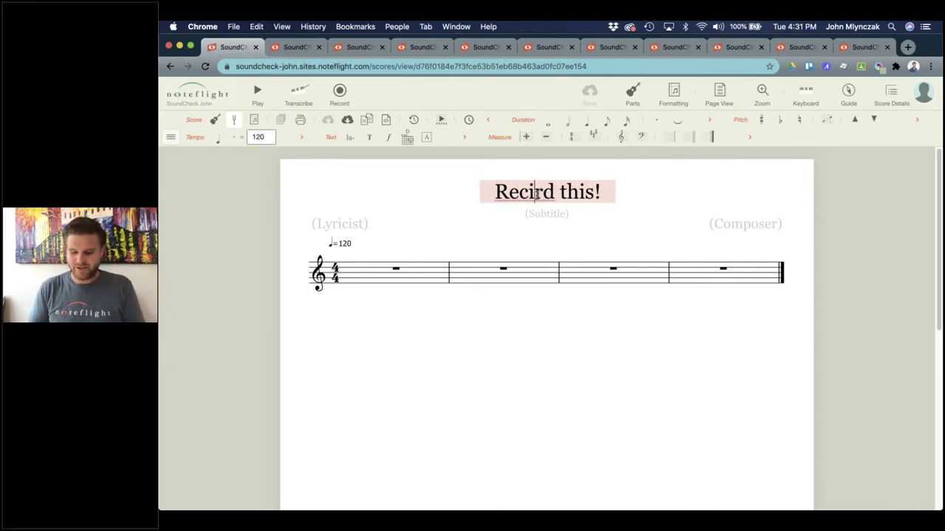
pyautogui.press('BackSpace')
pyautogui.write('o')
pyautogui.click(644, 363)
pyautogui.click(595, 91)
# Step: Enter a dotted quarter-note C followed by an eighth-note D at the start of measure 1
pyautogui.click(364, 280)
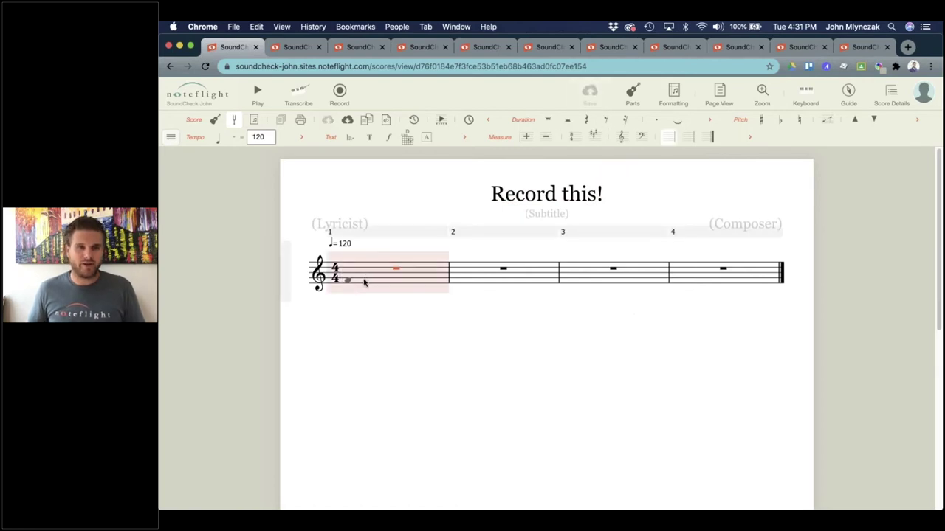
pyautogui.press('b')
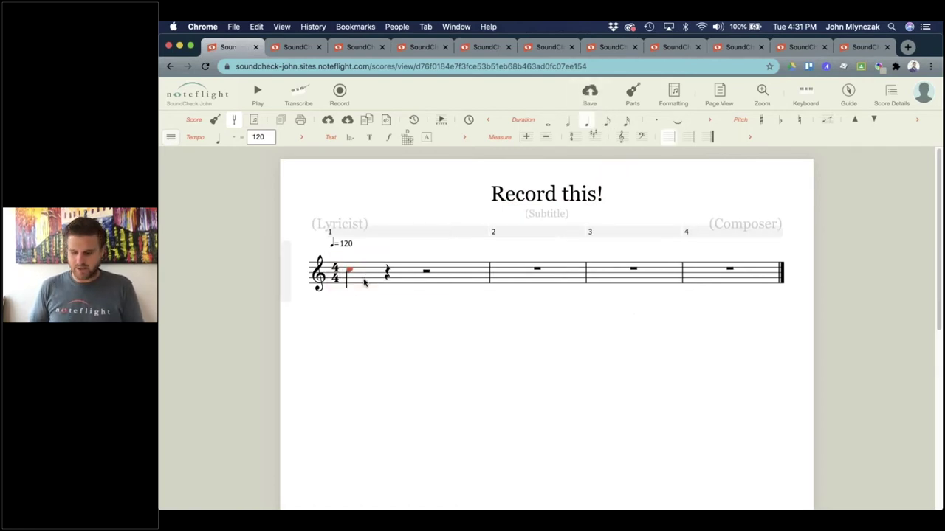
pyautogui.press('c')
pyautogui.press('.')
pyautogui.press('c')
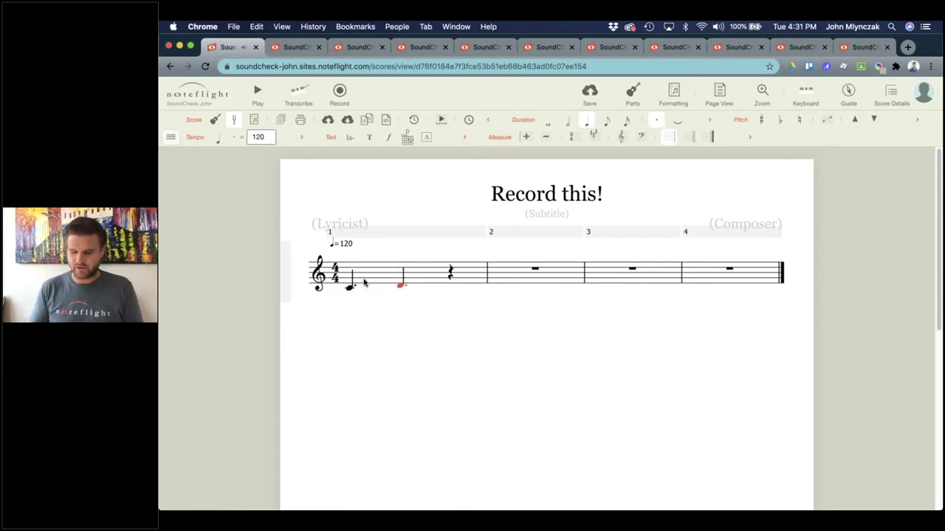
pyautogui.press('4')
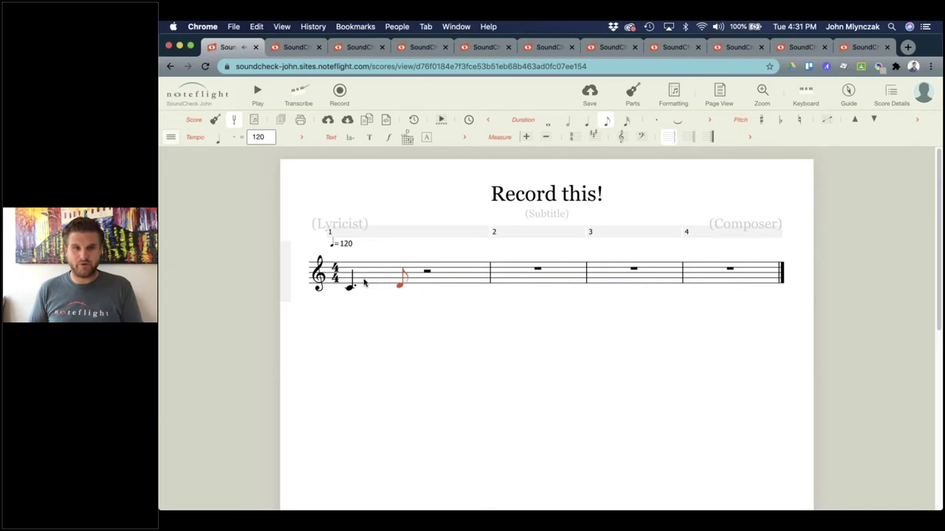
# Step: Complete measure 1 after the eighth-note D with quarter notes E and C
pyautogui.press('d')
pyautogui.press('5')
pyautogui.press('c')
# Step: Fill measure 2 with a quarter-note F, eighth notes E and D, and quarter notes E and G
pyautogui.press('f')
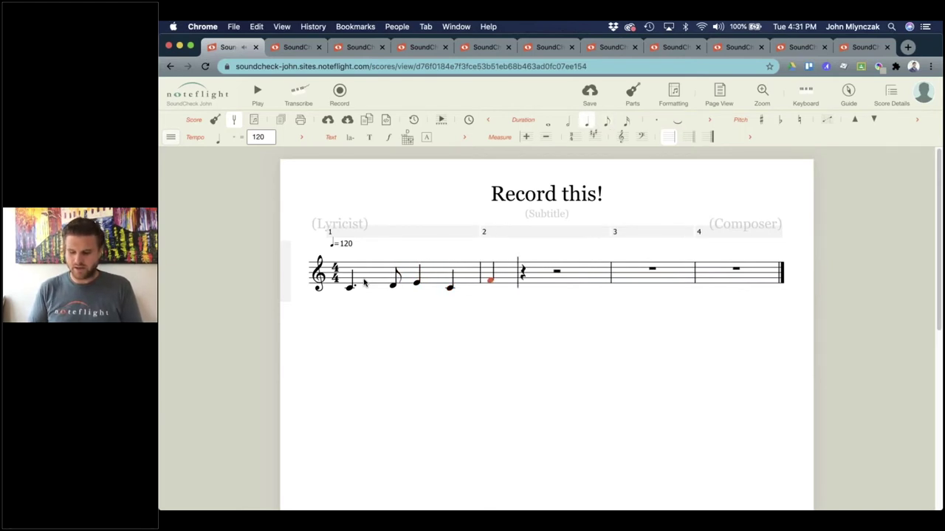
pyautogui.press('e')
pyautogui.press('4')
pyautogui.press('d')
pyautogui.press('e')
pyautogui.press('5')
pyautogui.press('g')
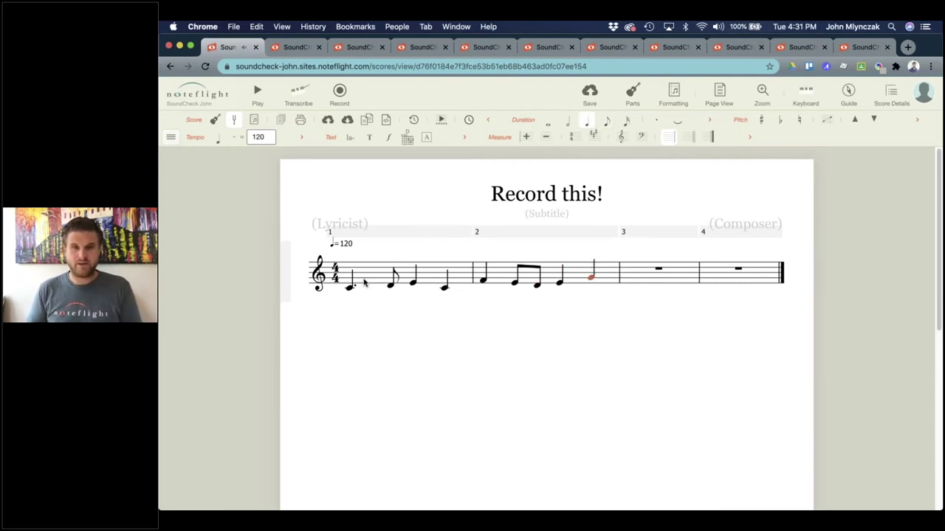
# Step: Fill measure 3 with eighth notes A, G, F, E, D and C, followed by a quarter-note D
pyautogui.press('a')
pyautogui.press('4')
pyautogui.press('g')
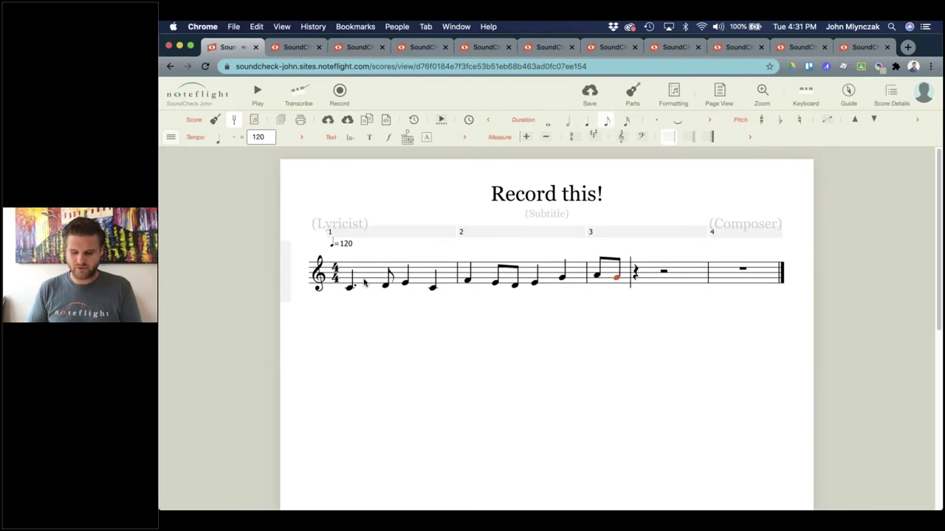
pyautogui.press('f')
pyautogui.press('e')
pyautogui.press('d')
pyautogui.press('c')
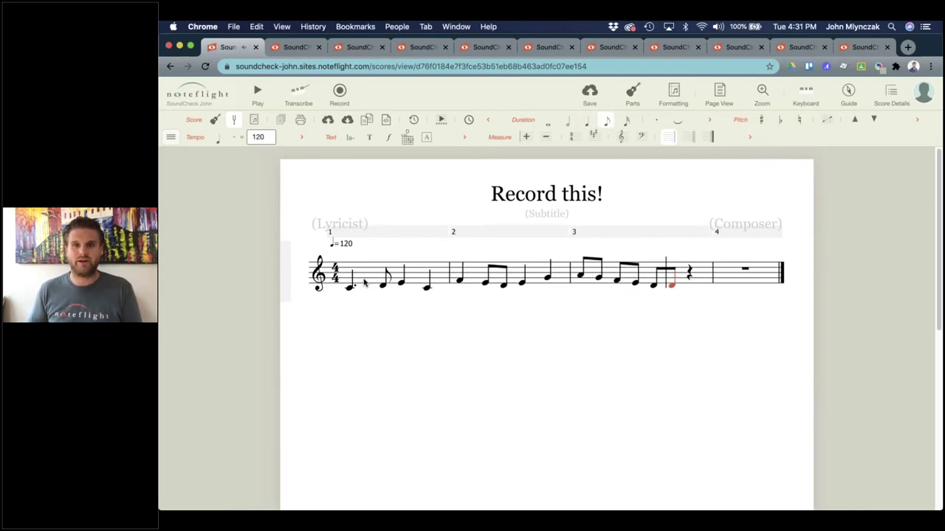
pyautogui.press('d')
pyautogui.press('Up')
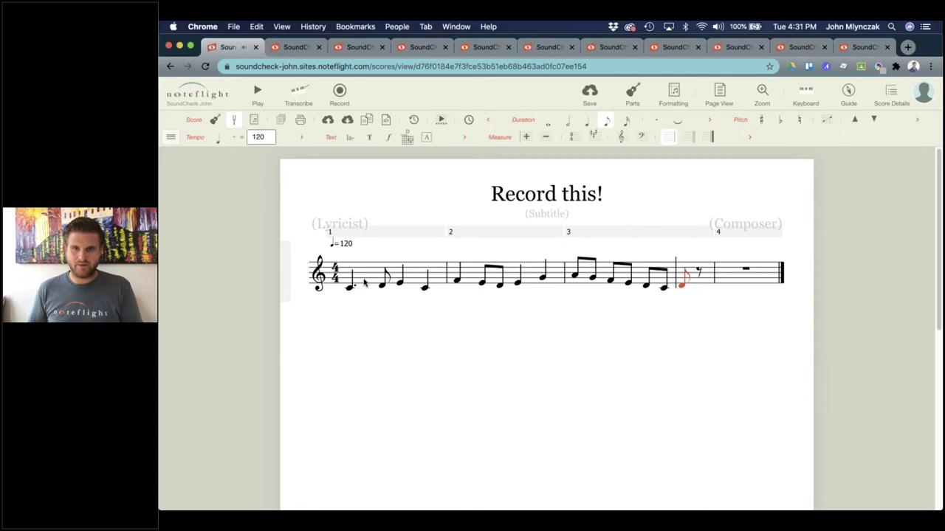
pyautogui.press('5')
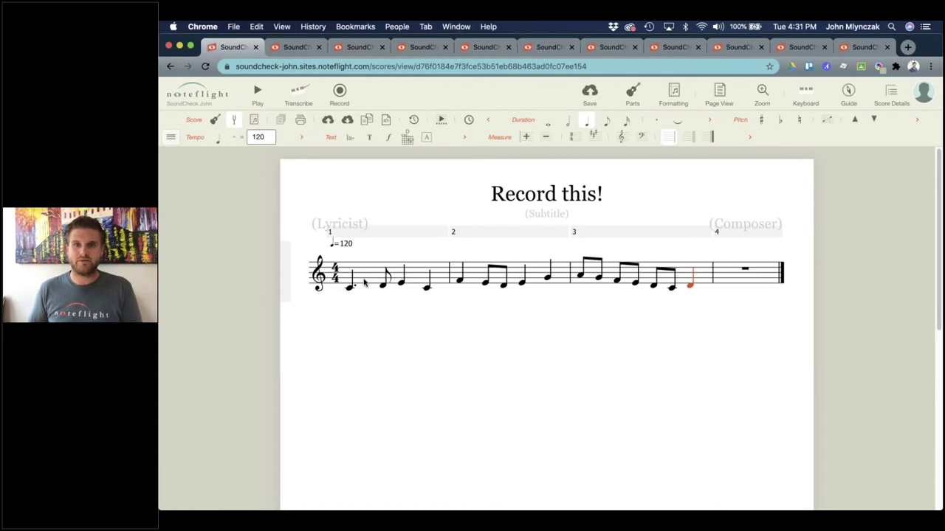
# Step: Enter a whole-note C in measure 4 and listen to the melody's playback
pyautogui.press('c')
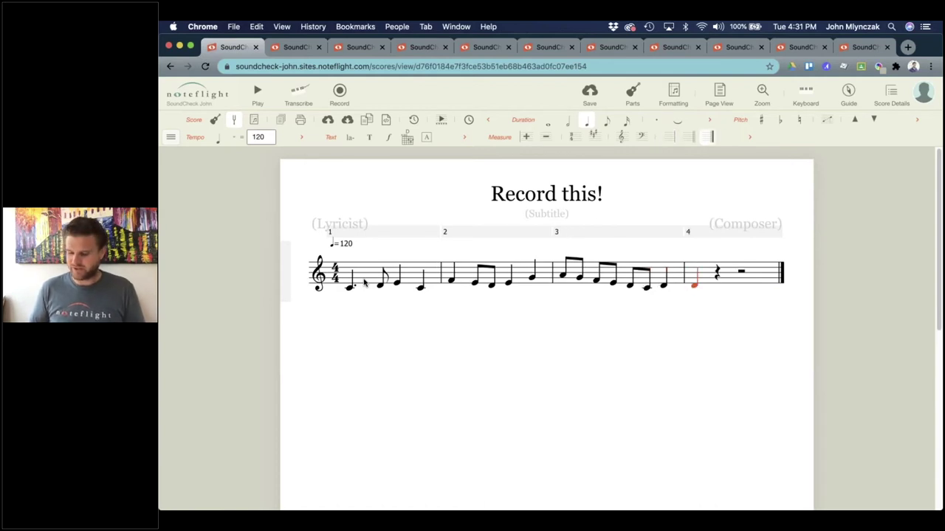
pyautogui.press('7')
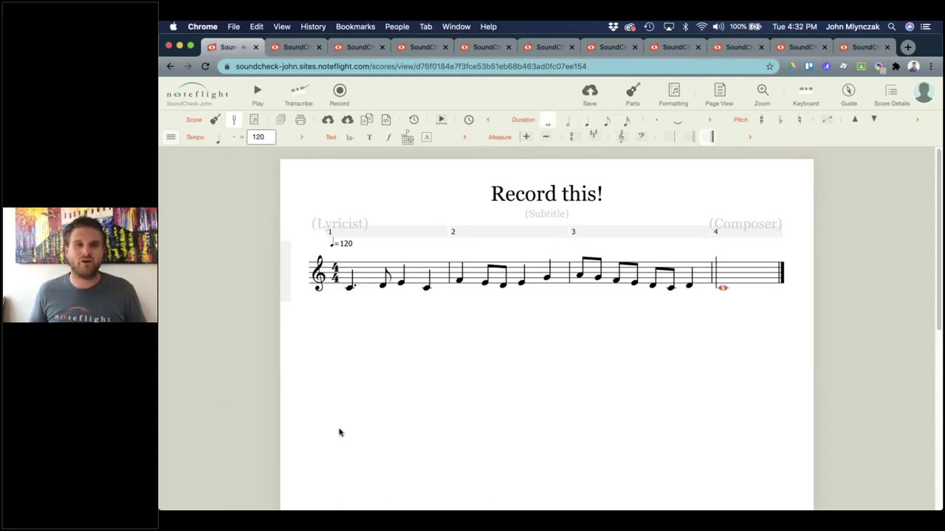
pyautogui.click(413, 384)
pyautogui.click(257, 93)
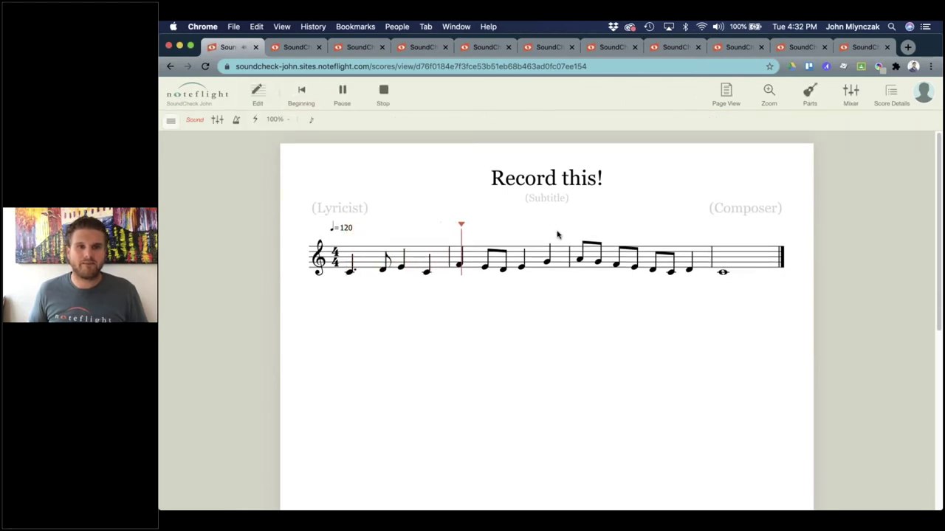
pyautogui.click(383, 94)
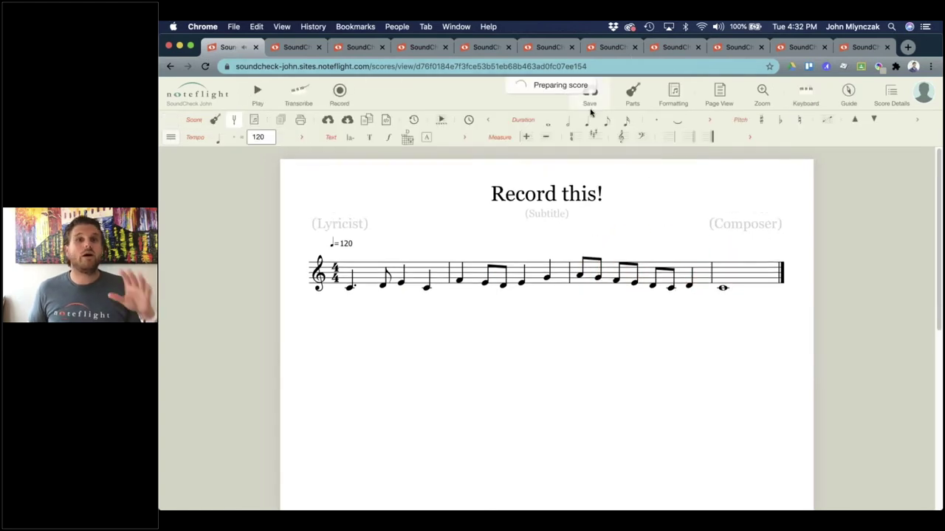
# Step: Start creating a SoundCheck score from the score's details, with the score goal set to 94%
pyautogui.click(890, 96)
pyautogui.click(827, 412)
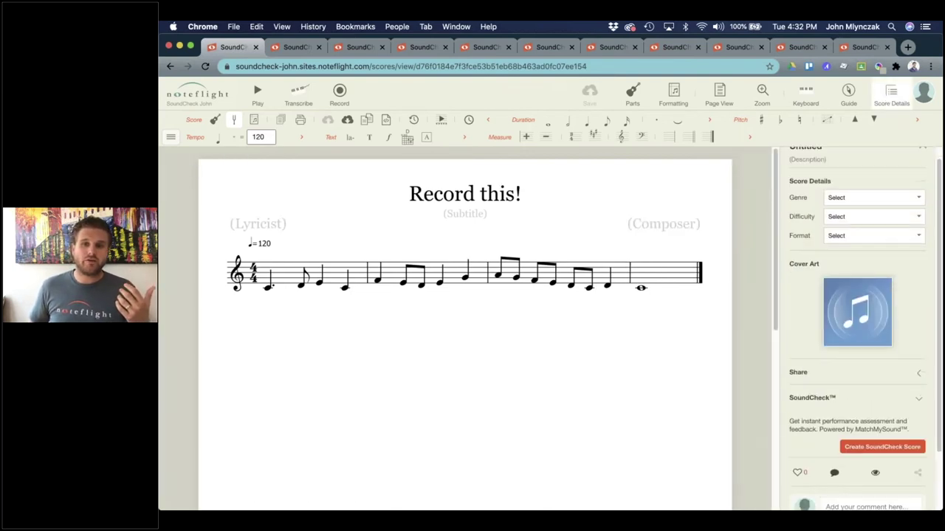
pyautogui.click(876, 446)
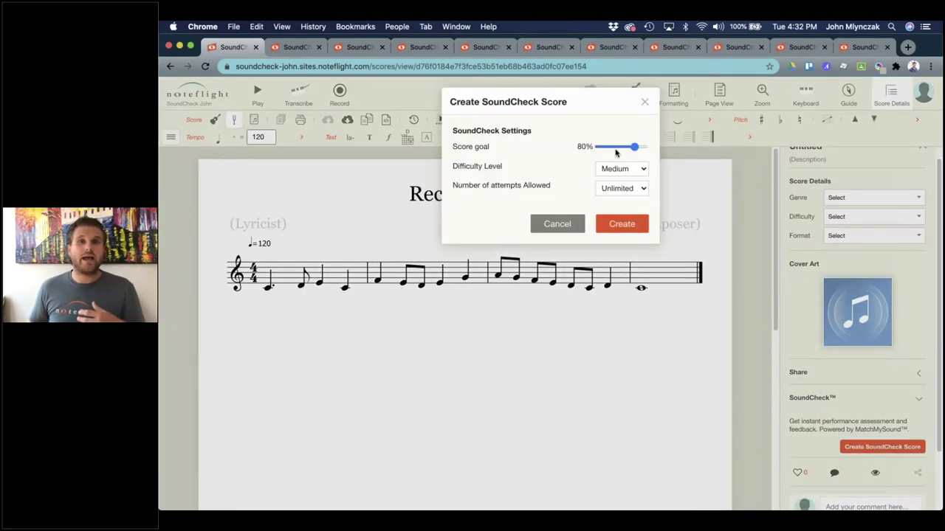
pyautogui.click(635, 148)
pyautogui.moveTo(636, 148); pyautogui.dragTo(640, 148)
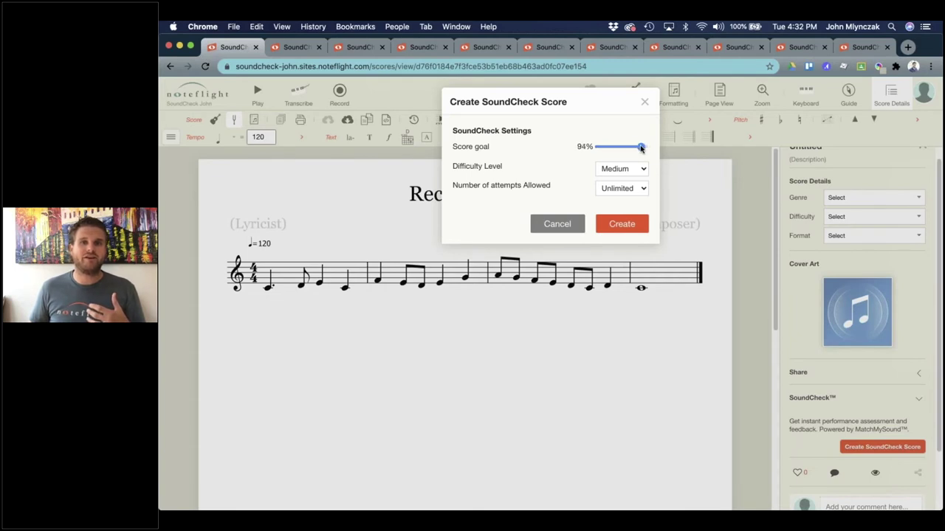
# Step: Set the difficulty level to Hard and the allowed attempts to 1, and create the SoundCheck score
pyautogui.click(638, 169)
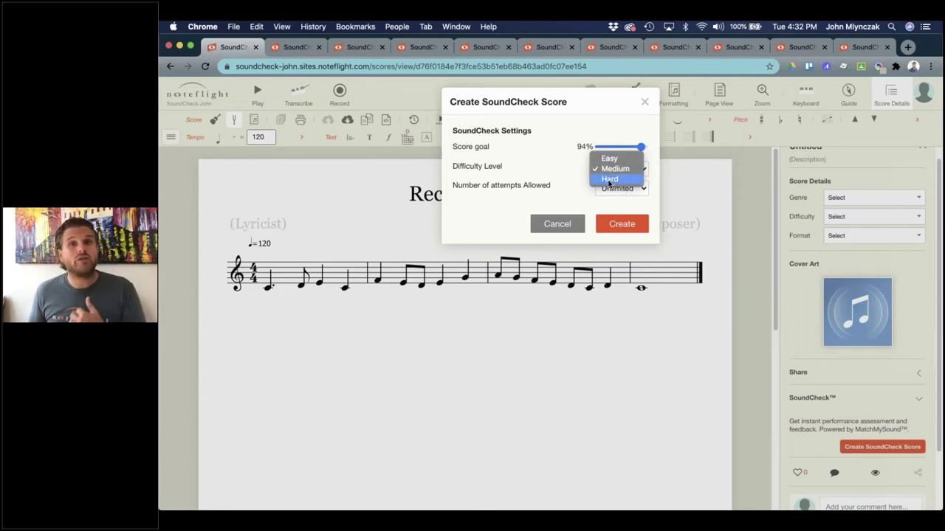
pyautogui.click(608, 180)
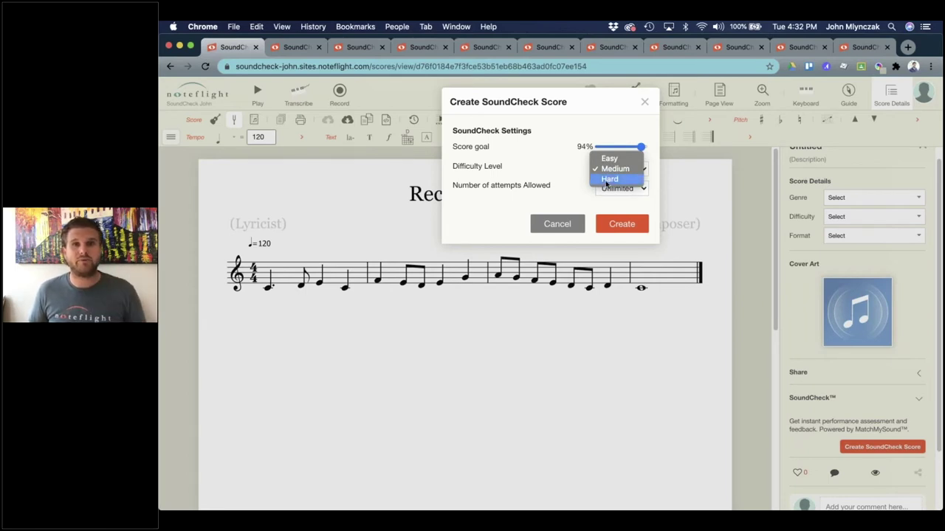
pyautogui.click(608, 179)
pyautogui.click(607, 188)
pyautogui.click(606, 219)
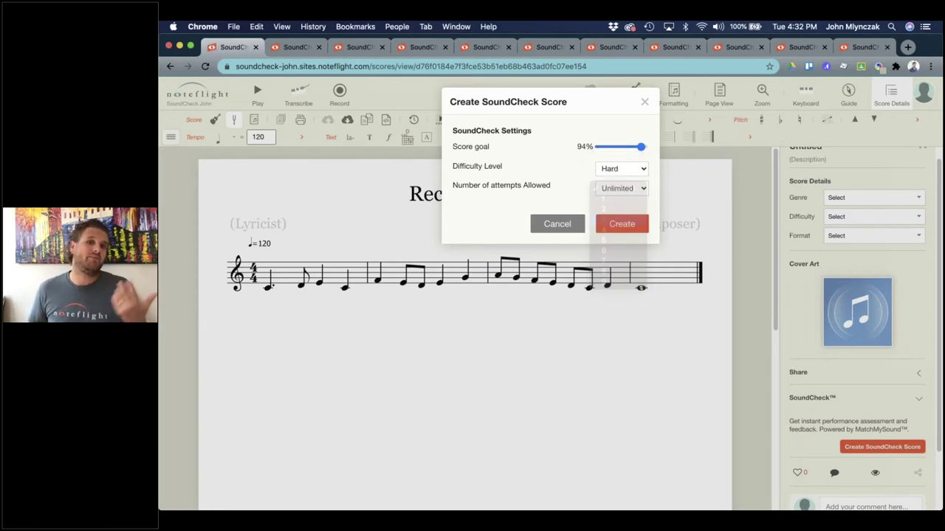
pyautogui.click(612, 190)
pyautogui.click(615, 169)
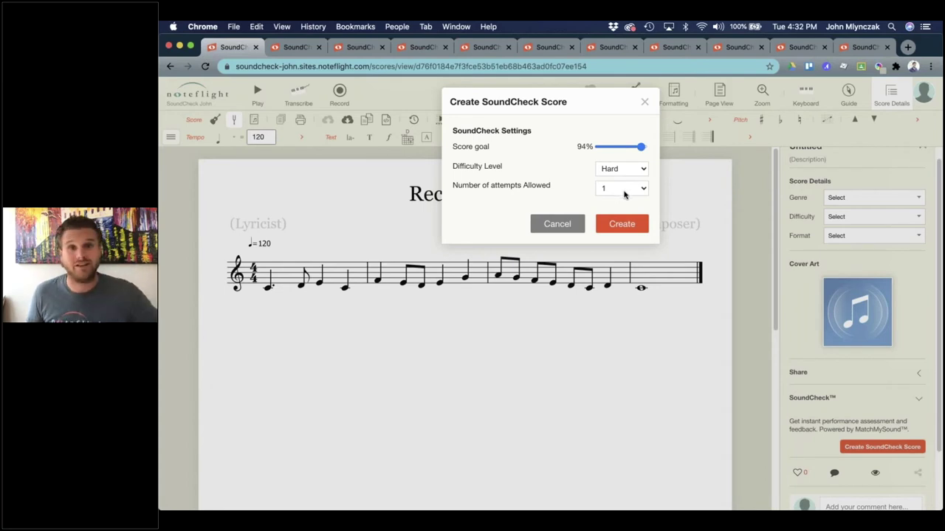
pyautogui.click(614, 222)
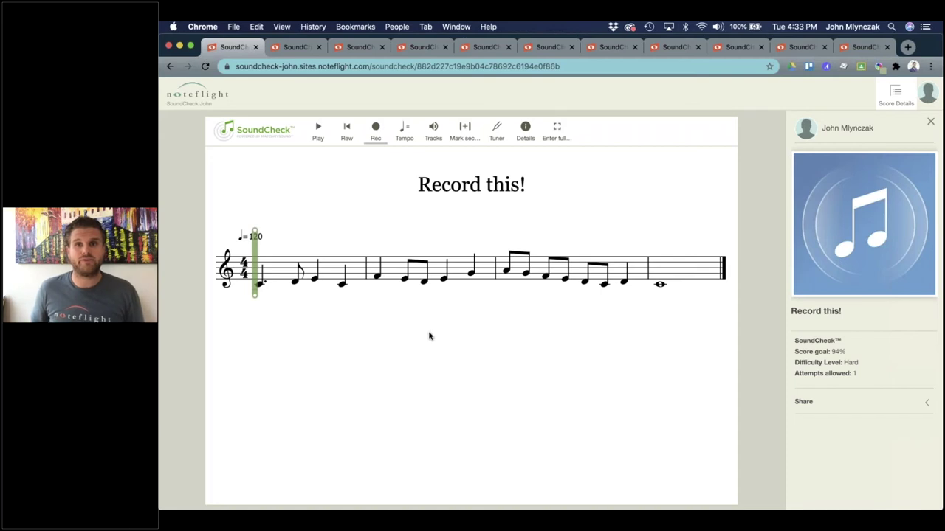
# Step: Check the assignment's details and try to start a recording, agreeing to use the last attempt
pyautogui.click(521, 135)
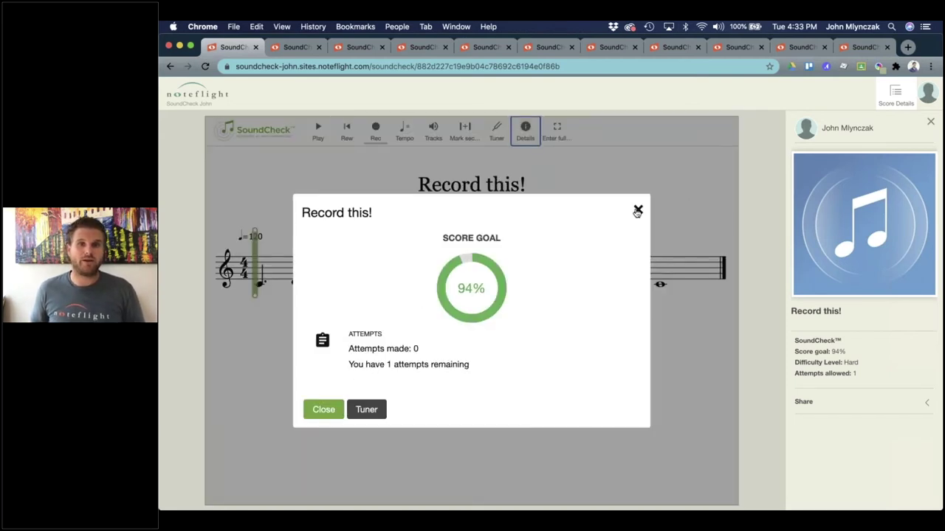
pyautogui.click(637, 210)
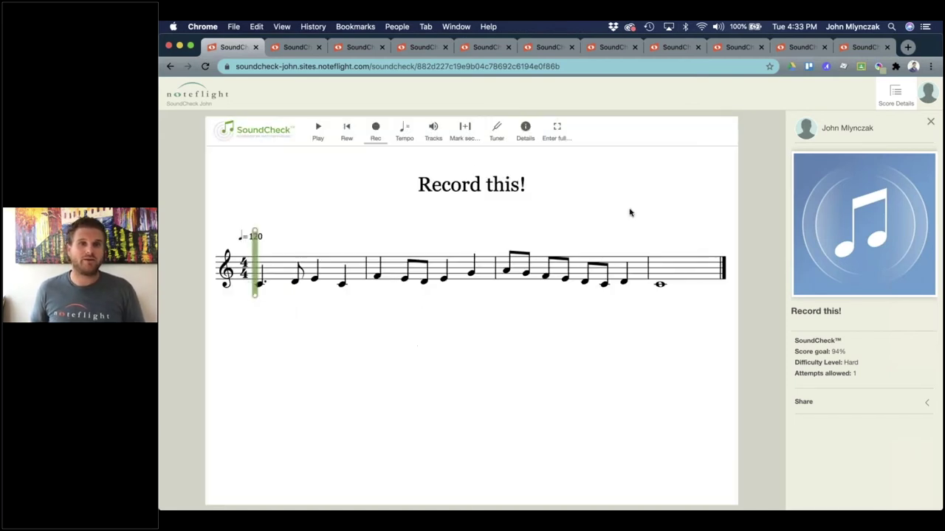
pyautogui.click(375, 133)
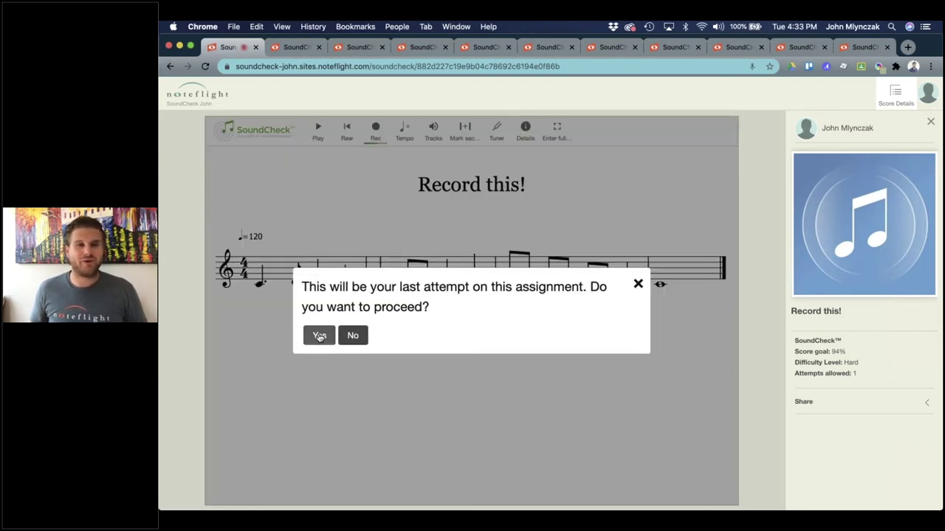
pyautogui.click(319, 335)
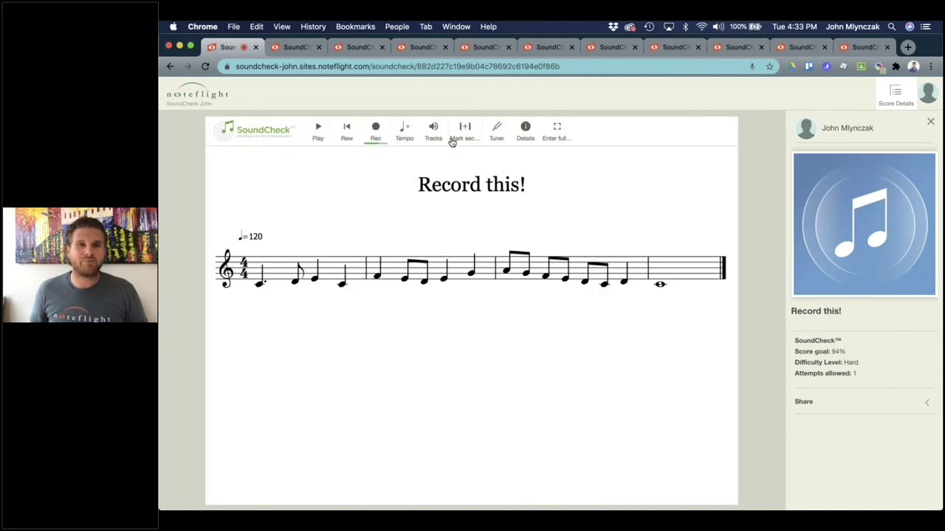
# Step: Check the playback and recording options, and record the melody as the last allowed attempt
pyautogui.click(433, 130)
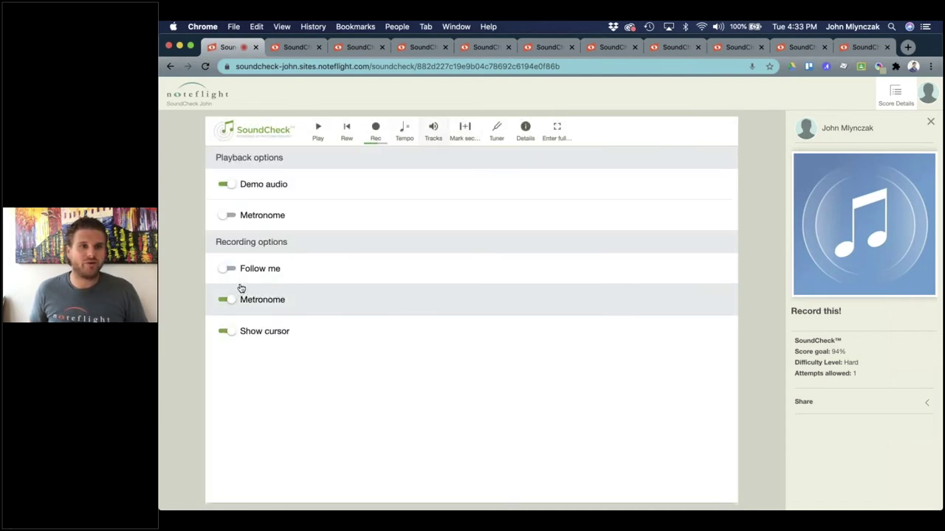
pyautogui.click(428, 137)
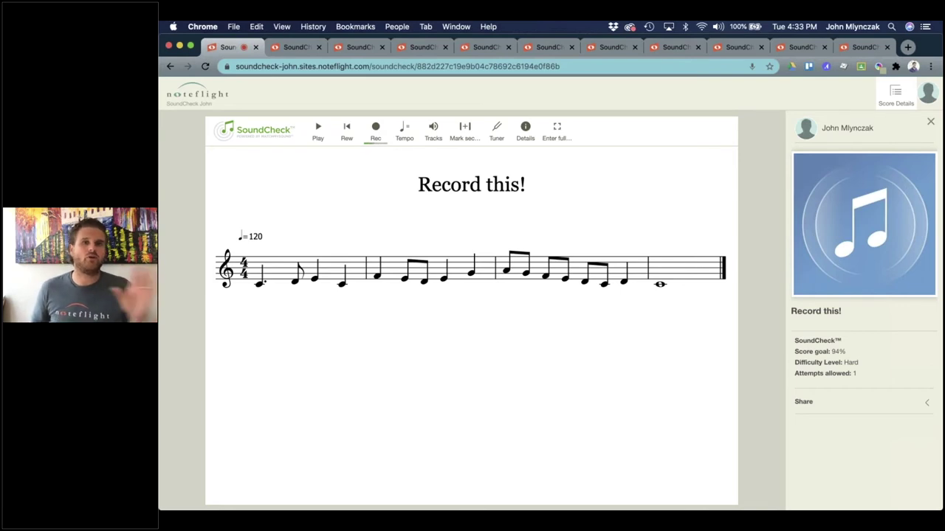
pyautogui.click(375, 140)
pyautogui.click(321, 337)
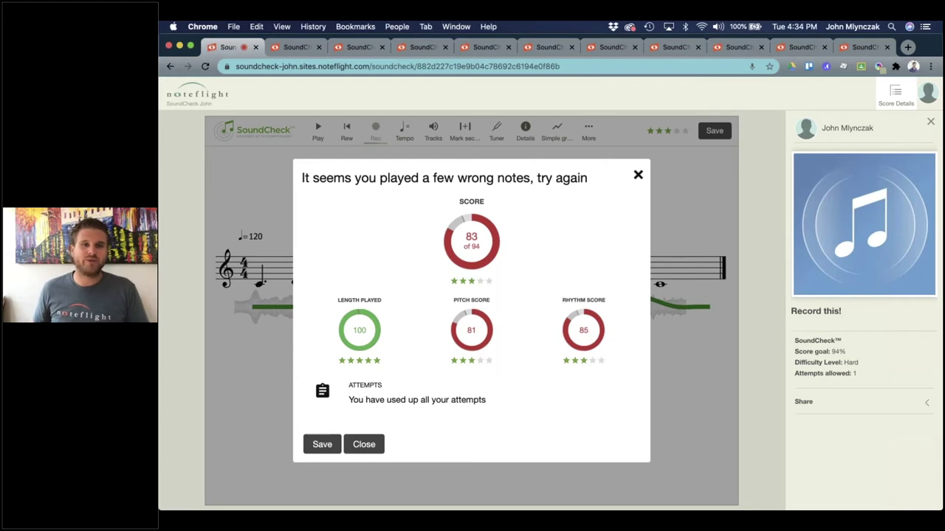
# Step: Save the recorded attempt and review its wrong-note feedback and score breakdown
pyautogui.click(317, 444)
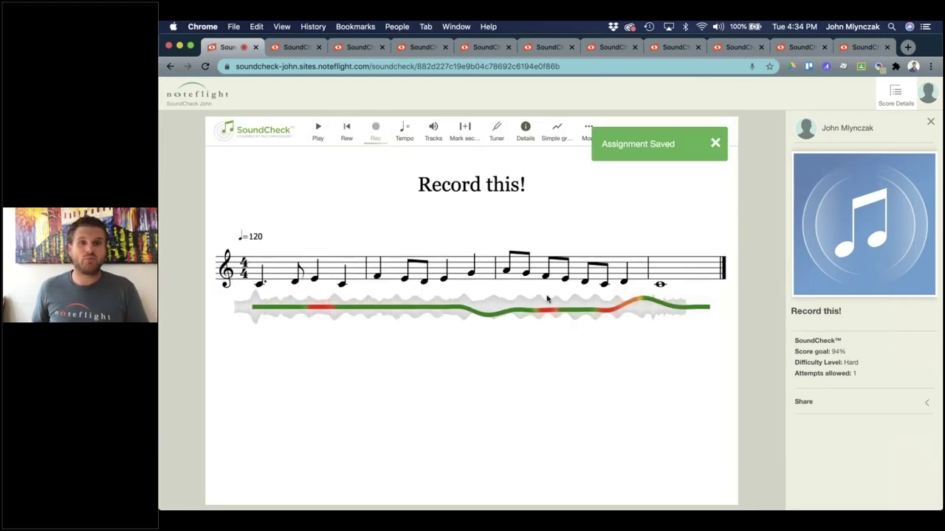
pyautogui.moveTo(621, 305)
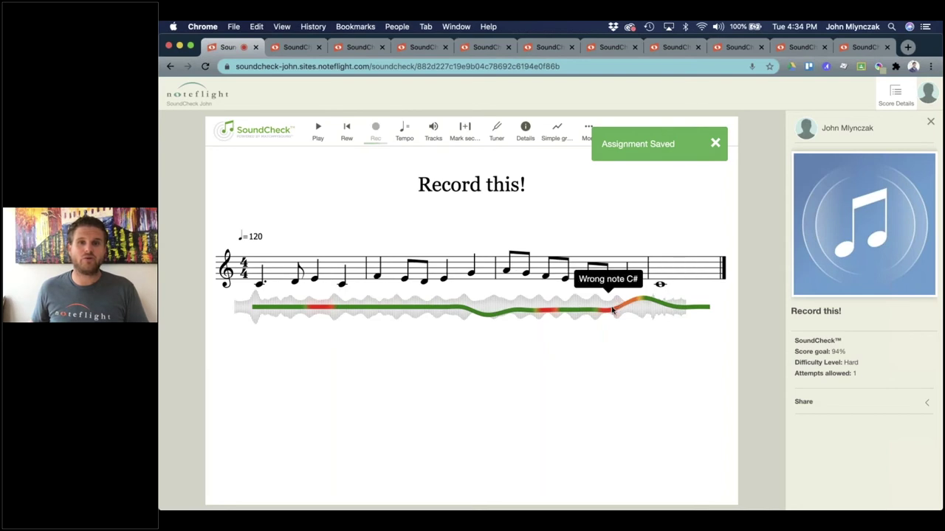
pyautogui.click(715, 144)
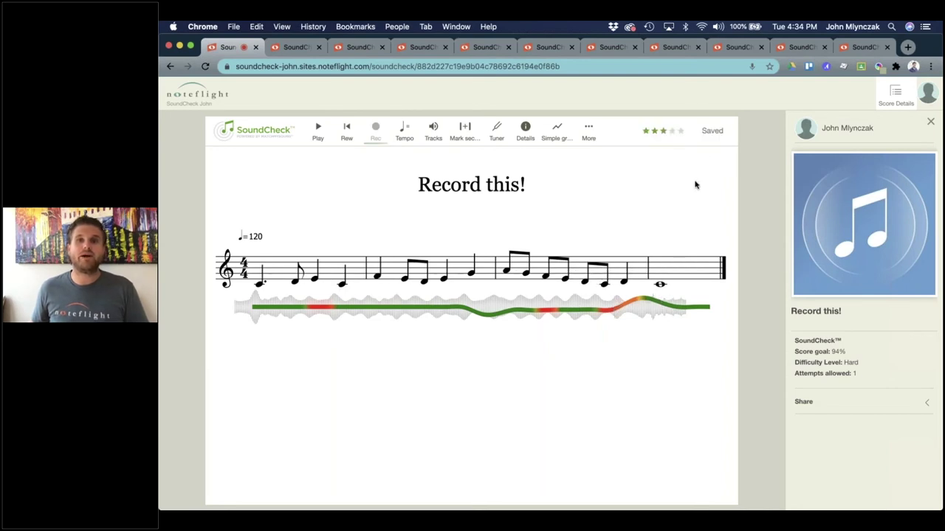
pyautogui.click(664, 131)
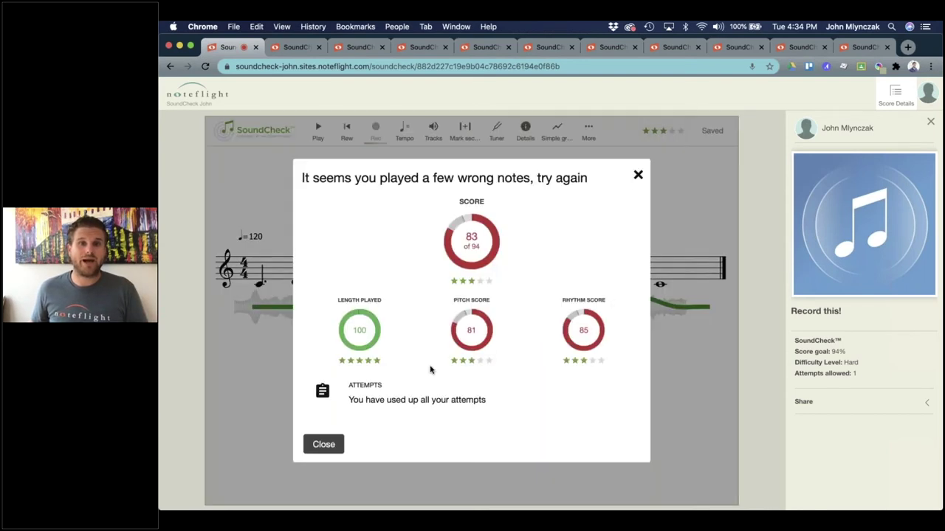
pyautogui.click(639, 176)
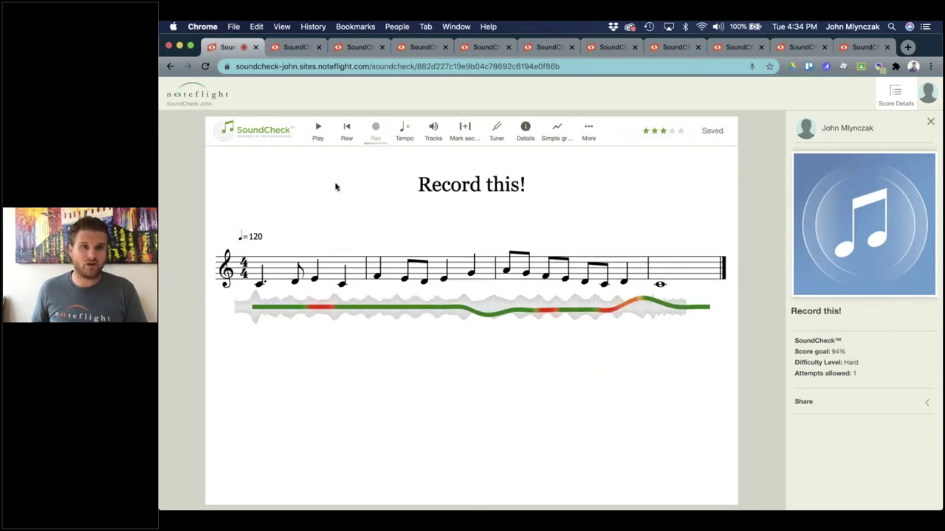
# Step: Play back the recorded performance at a lower system volume and pause it in measure 3
pyautogui.press('XF86AudioLowerVolume')
pyautogui.press('XF86AudioLowerVolume')
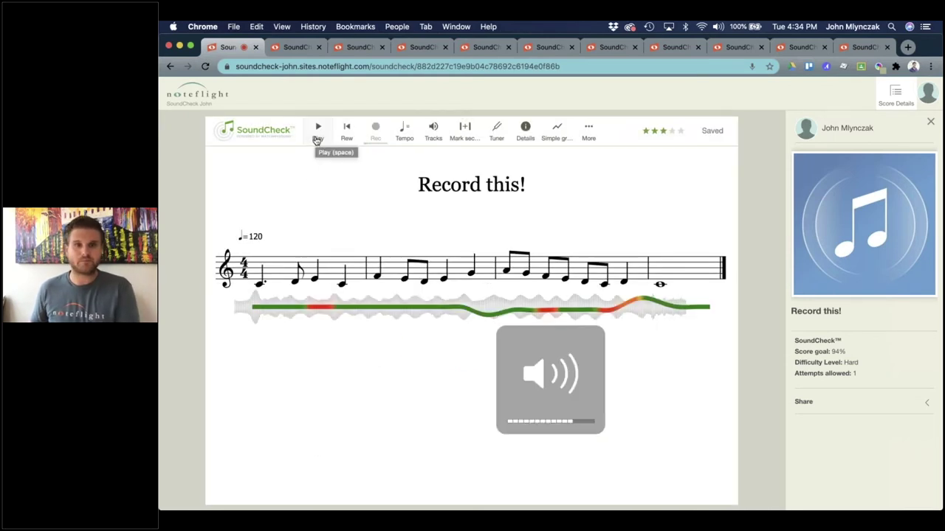
pyautogui.click(318, 133)
pyautogui.press('XF86AudioLowerVolume')
pyautogui.press('XF86AudioLowerVolume')
pyautogui.press('XF86AudioLowerVolume')
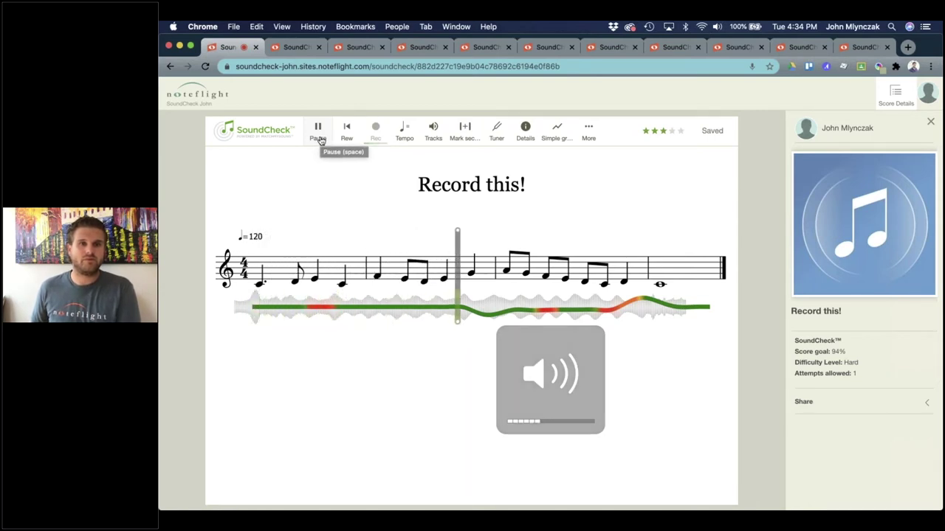
pyautogui.click(318, 137)
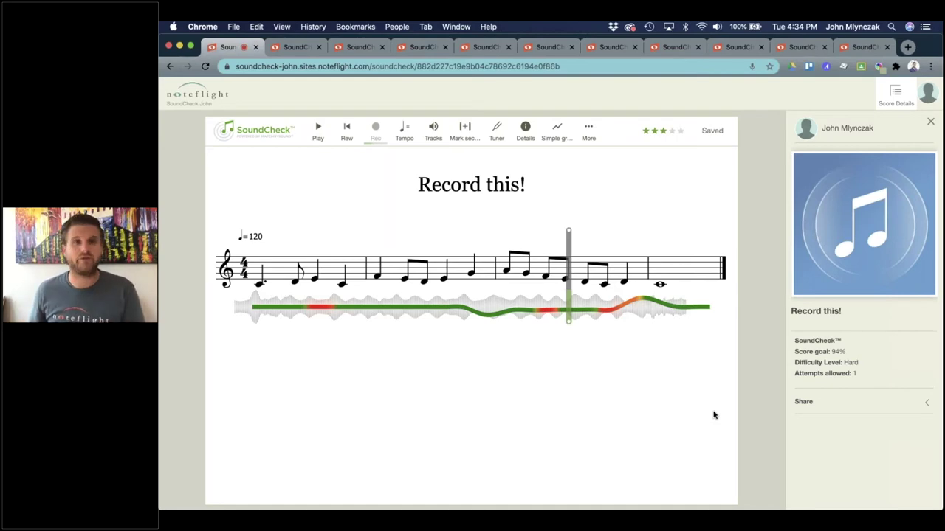
# Step: Switch to the browser window showing the DRAGONFIRE score
pyautogui.hotkey('ctrl', 'Up')
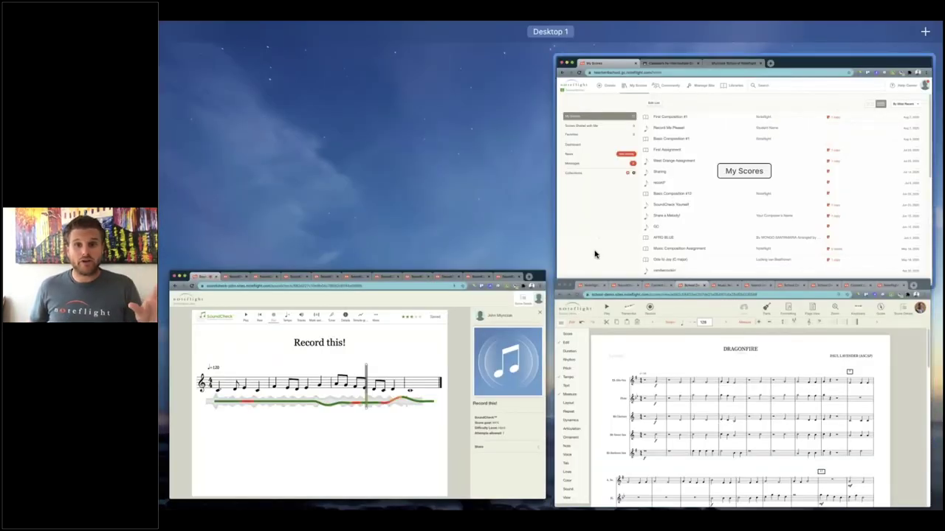
pyautogui.click(622, 373)
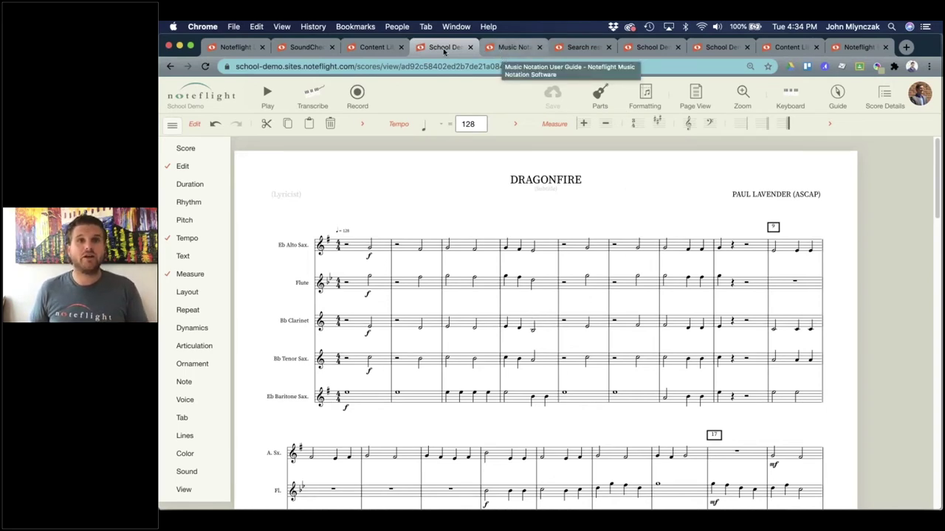
# Step: Open the Noteflight Learn Library from the content libraries page in a new browser tab and switch to it
pyautogui.click(372, 47)
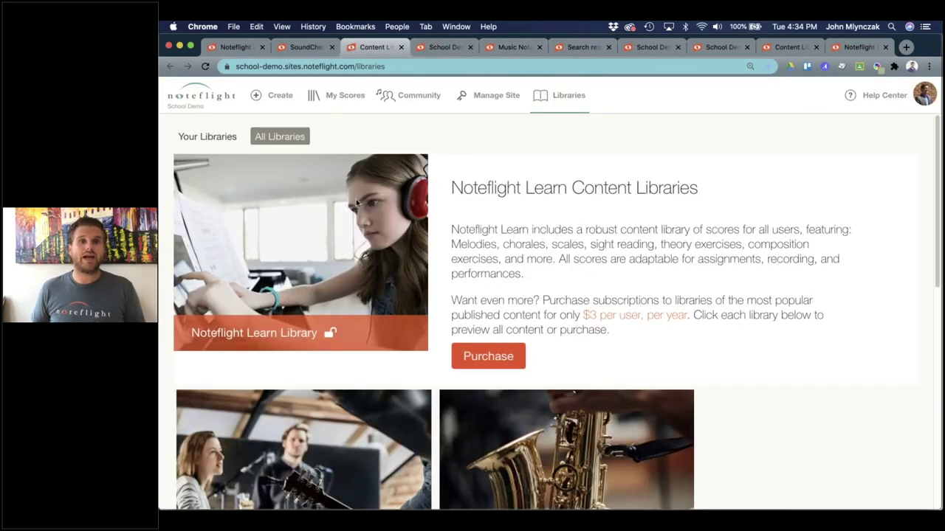
pyautogui.rightClick(296, 229)
pyautogui.click(313, 235)
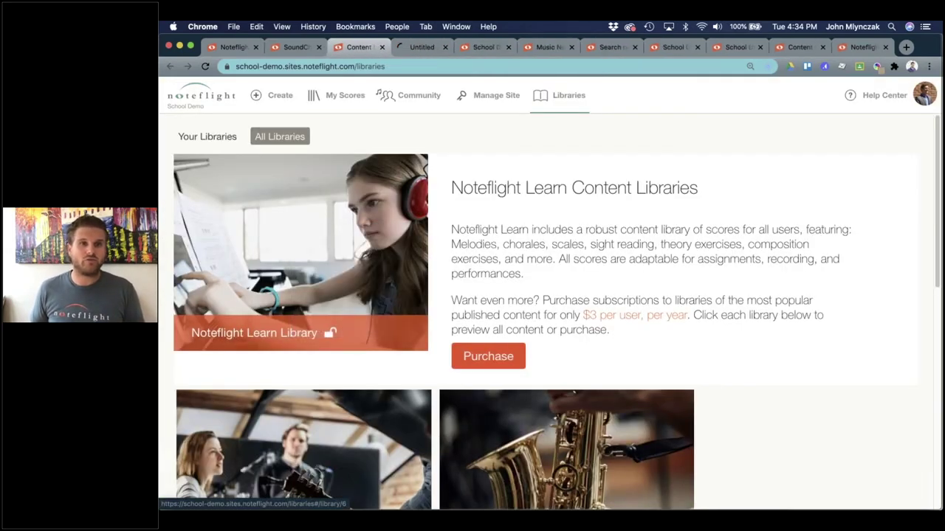
pyautogui.click(412, 49)
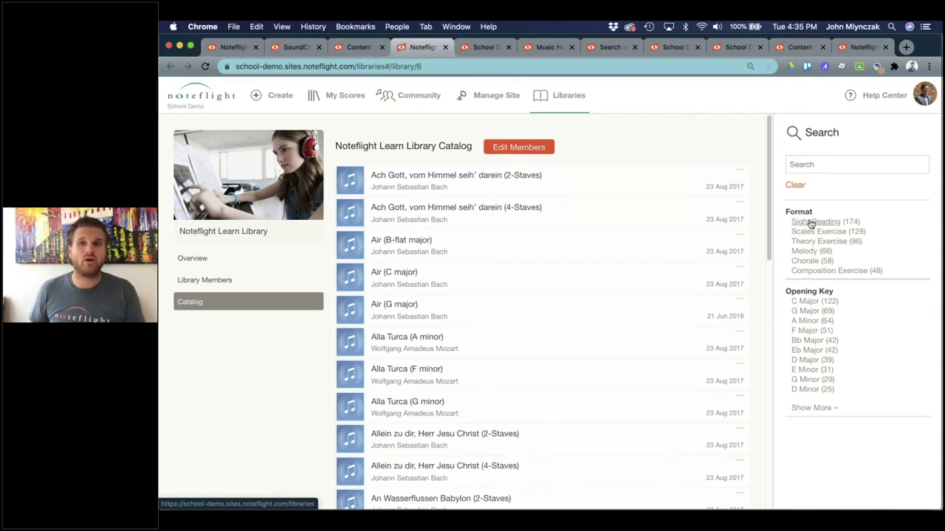
# Step: Filter the Noteflight Learn Library catalog to the Sight Reading format and browse the exercises
pyautogui.click(811, 222)
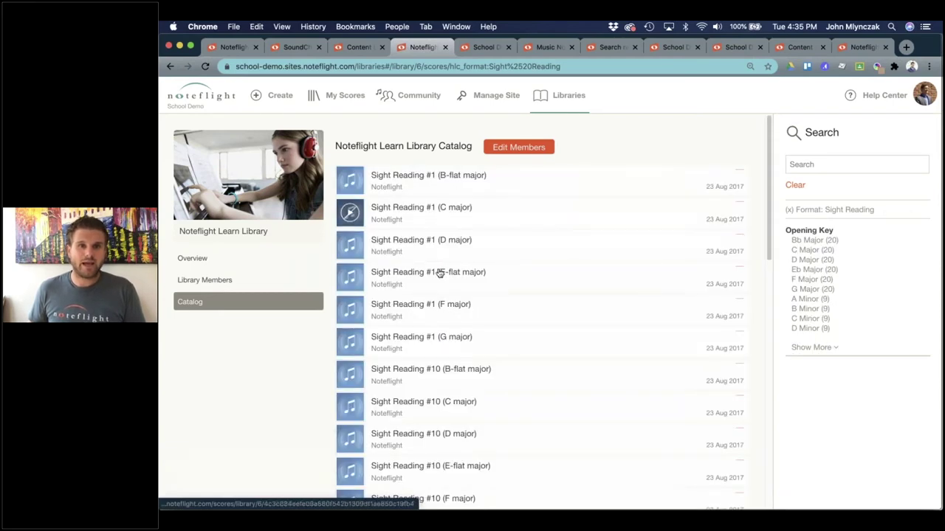
pyautogui.scroll(-10, 447, 375)
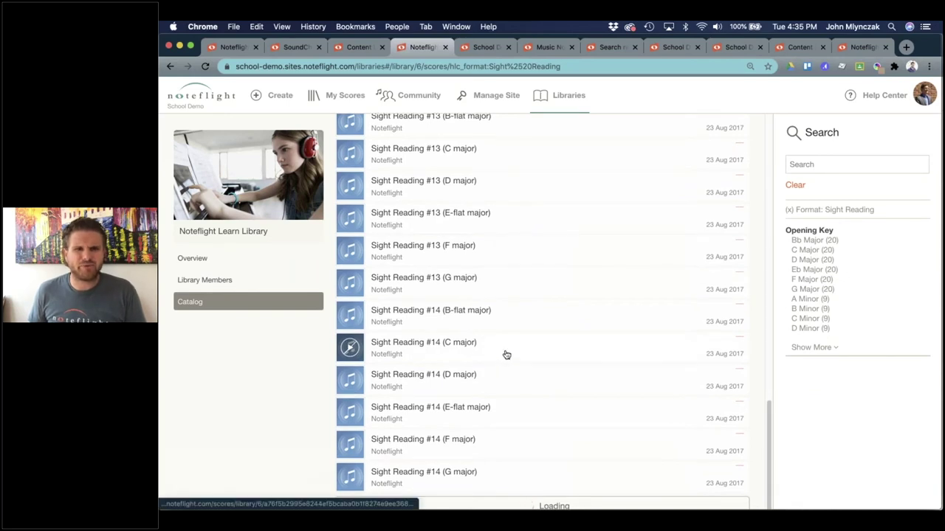
pyautogui.scroll(-15, 524, 340)
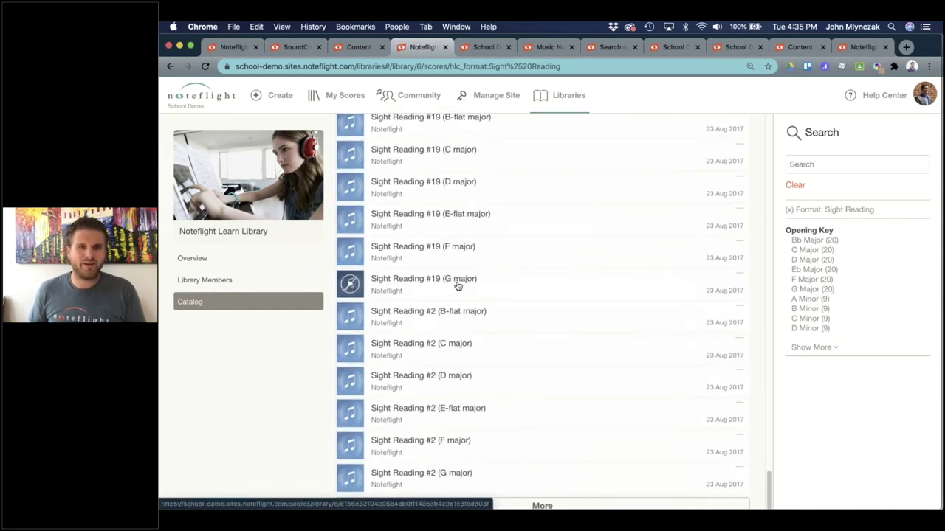
# Step: Open Sight Reading #19 (G major) from the catalog, look over its notation and check out a copy
pyautogui.click(423, 284)
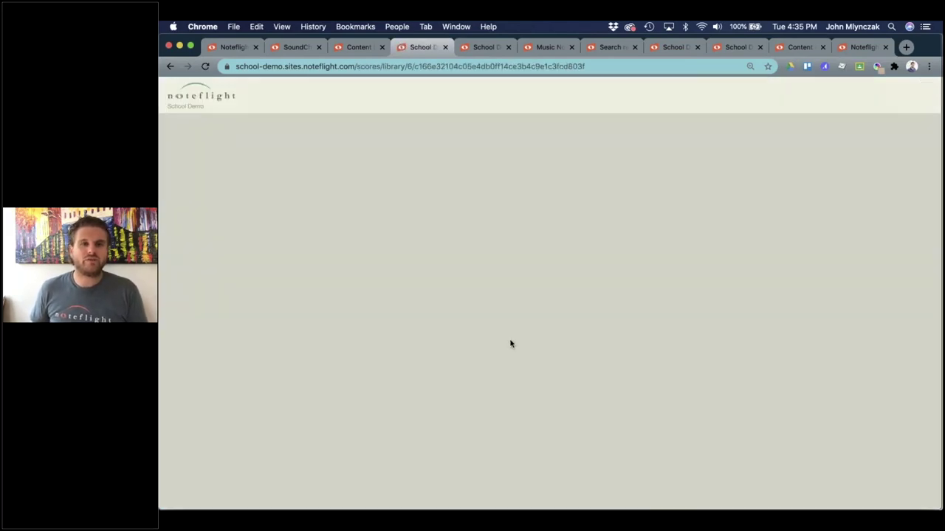
pyautogui.scroll(-3, 436, 320)
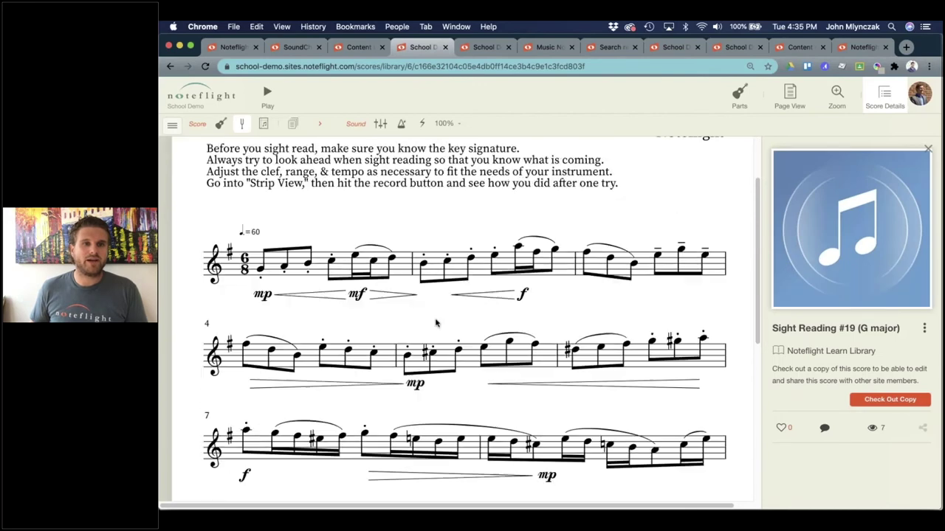
pyautogui.scroll(-3, 483, 348)
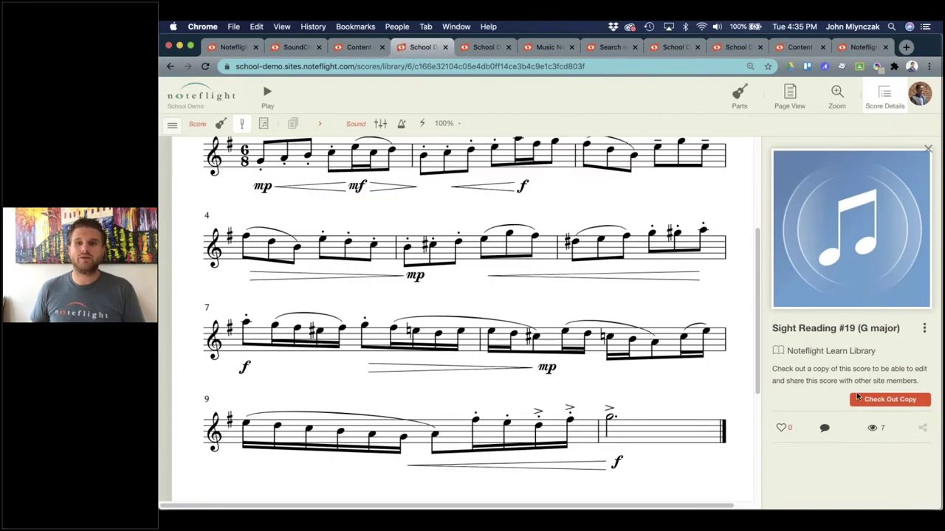
pyautogui.click(871, 402)
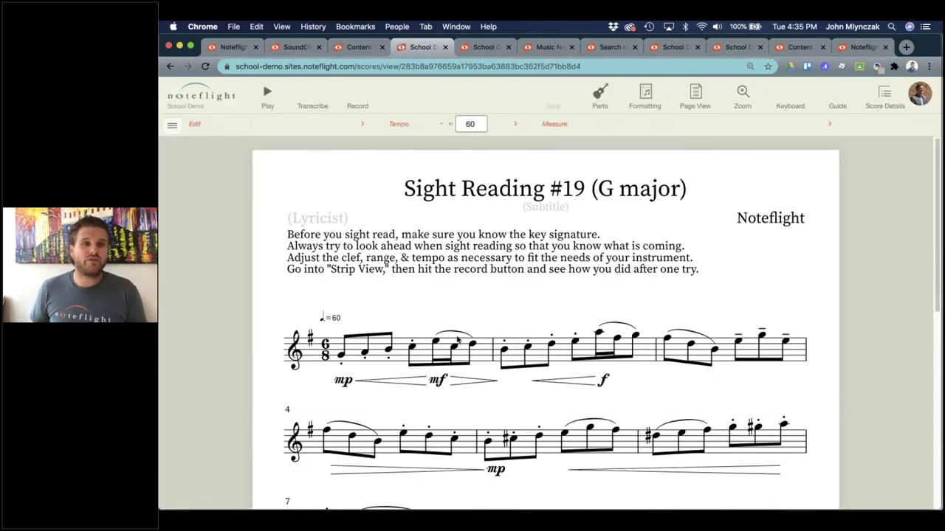
# Step: Examine the editable copy of Sight Reading #19 from its instructions through to the final measure
pyautogui.scroll(-3, 463, 345)
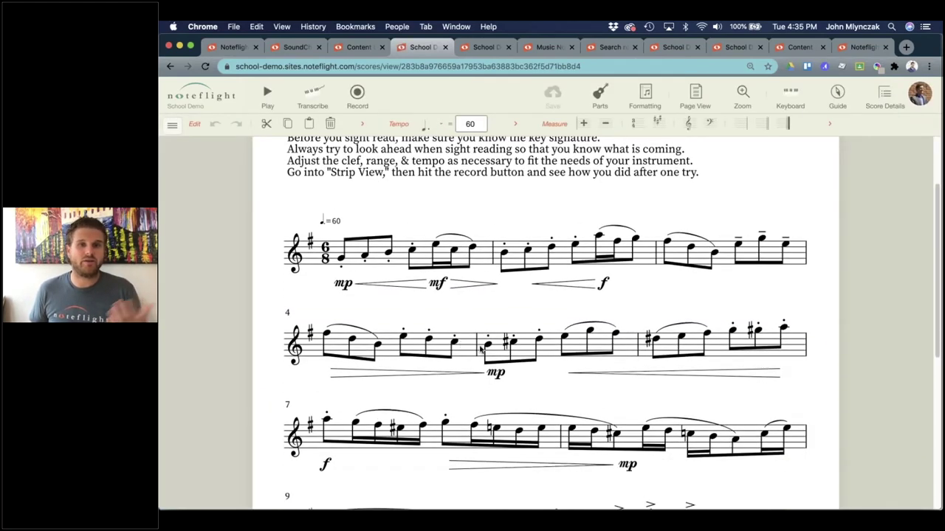
pyautogui.scroll(-6, 563, 374)
pyautogui.scroll(10, 560, 373)
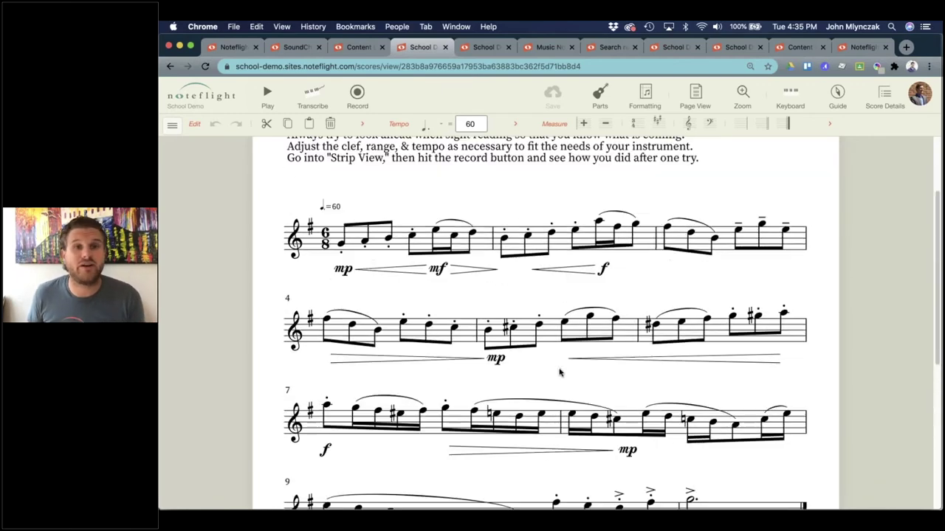
pyautogui.scroll(-5, 558, 373)
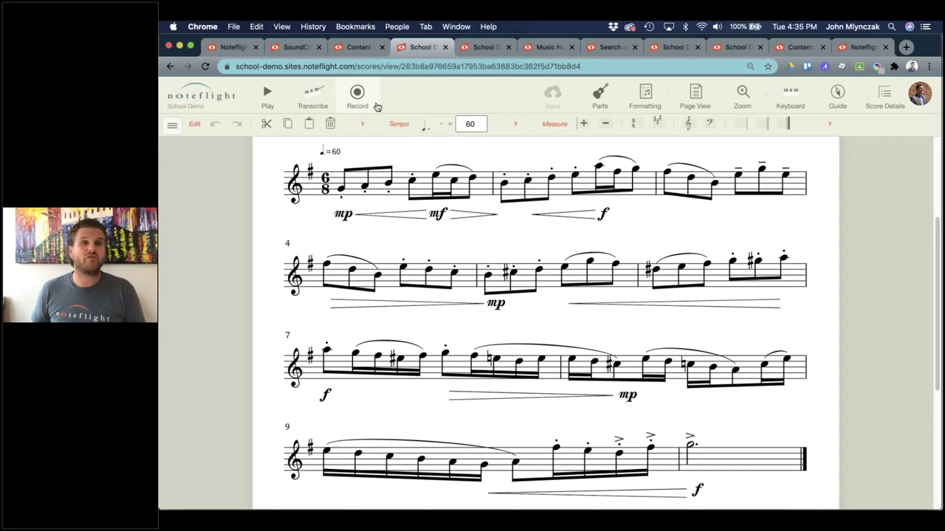
pyautogui.scroll(5, 491, 255)
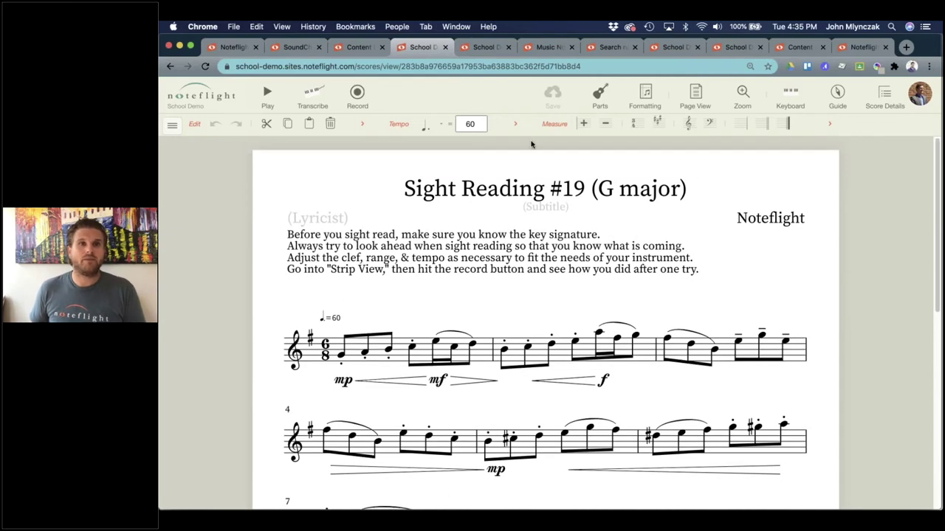
pyautogui.click(483, 47)
pyautogui.click(421, 47)
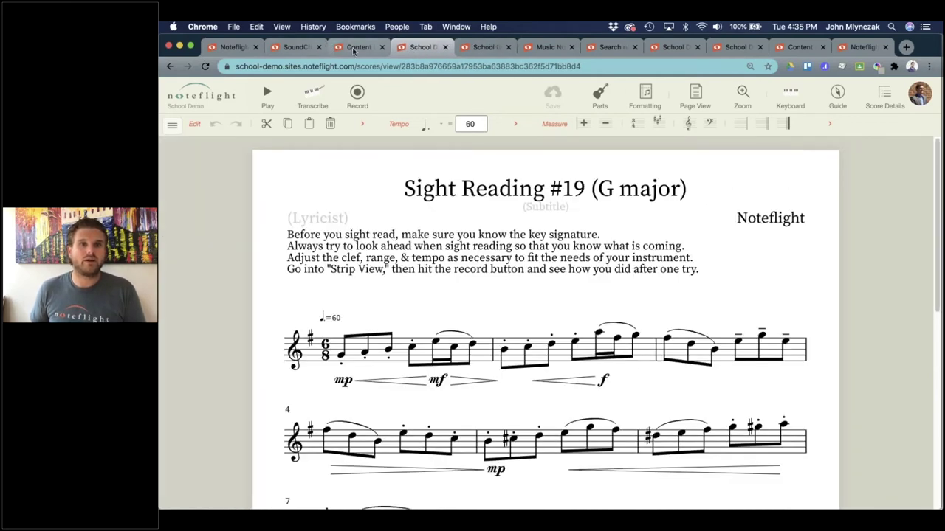
# Step: Return to the content libraries page, set its zoom to 100% and look over the available subscription libraries
pyautogui.click(353, 49)
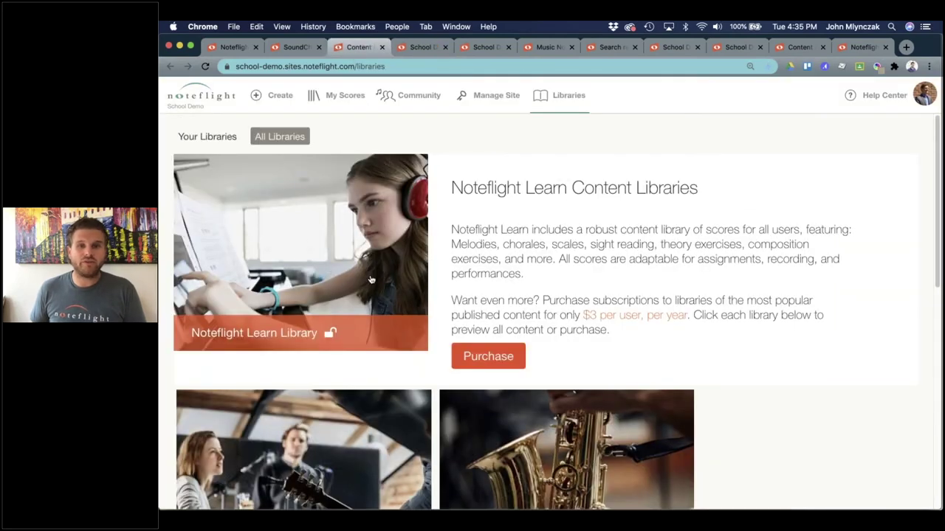
pyautogui.scroll(-2, 457, 279)
pyautogui.press('super+minus')
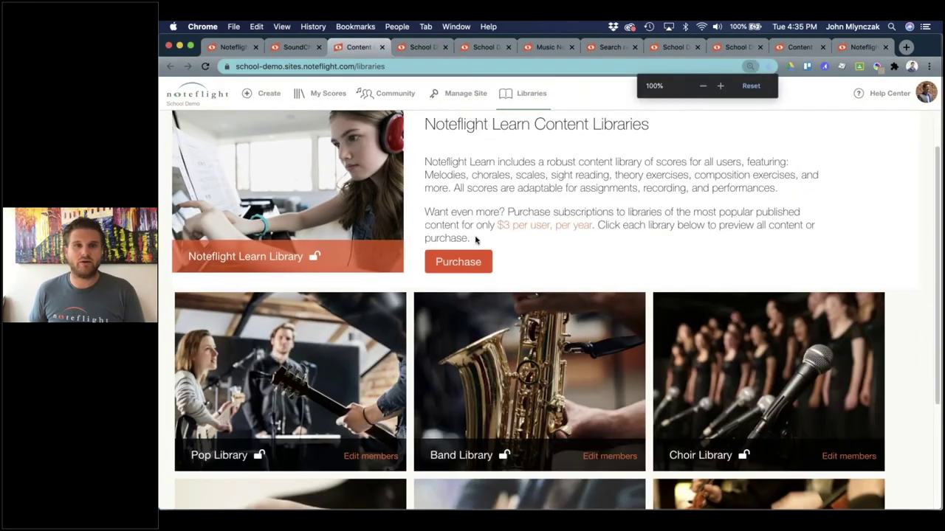
pyautogui.scroll(-3, 514, 365)
pyautogui.scroll(-2, 514, 364)
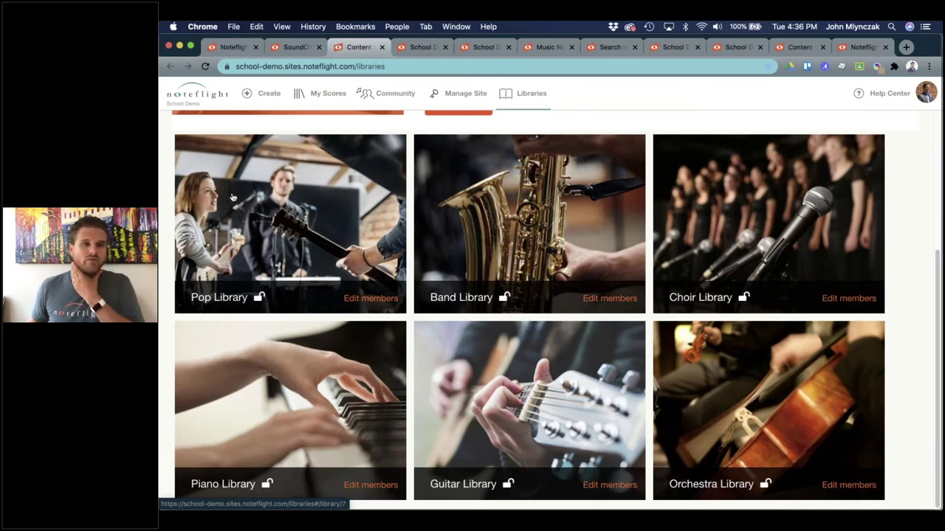
# Step: Open the Choir Library in a new browser tab and switch to its catalog
pyautogui.rightClick(736, 220)
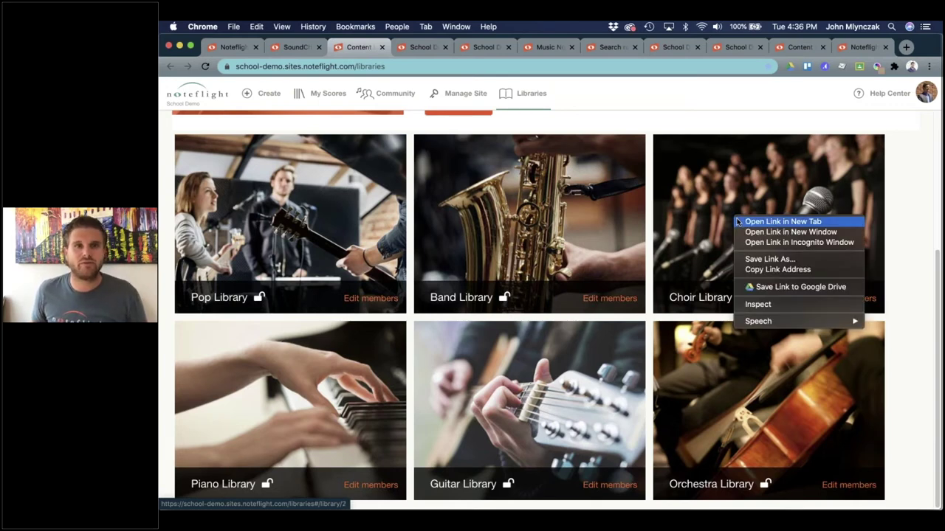
pyautogui.click(767, 222)
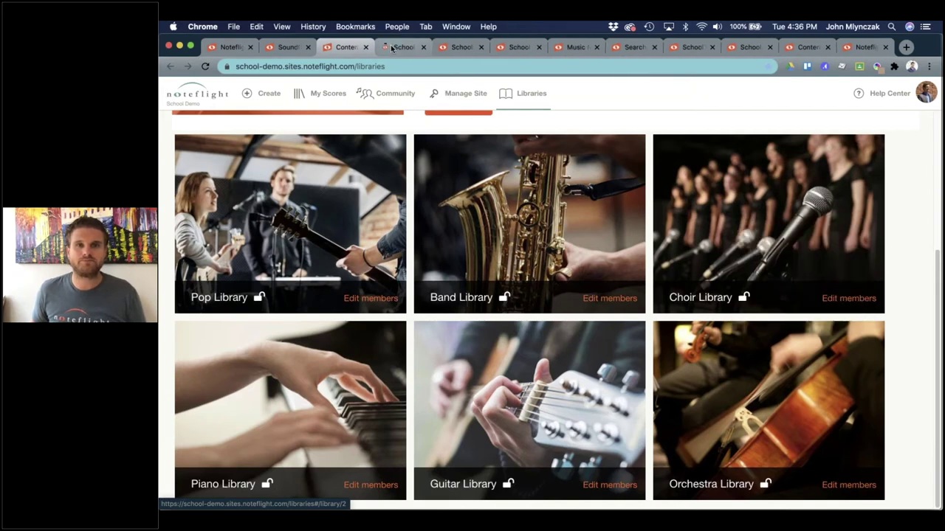
pyautogui.click(391, 47)
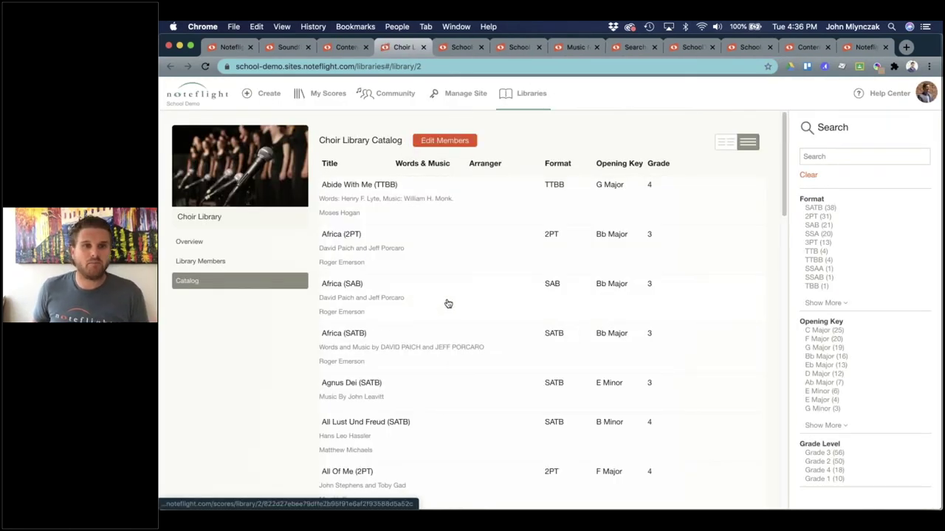
# Step: Open Africa (2PT) from the Choir Library catalog, look over the score and check out a copy
pyautogui.scroll(-1, 448, 303)
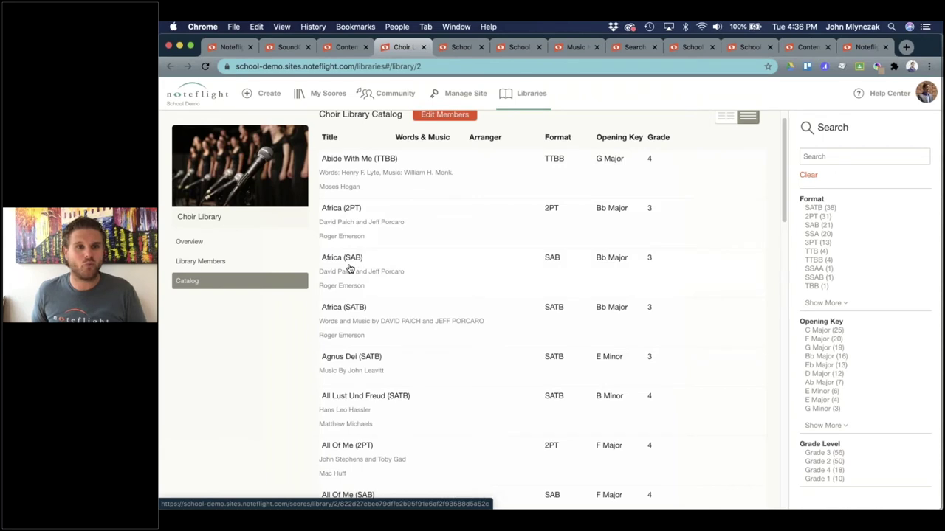
pyautogui.click(337, 212)
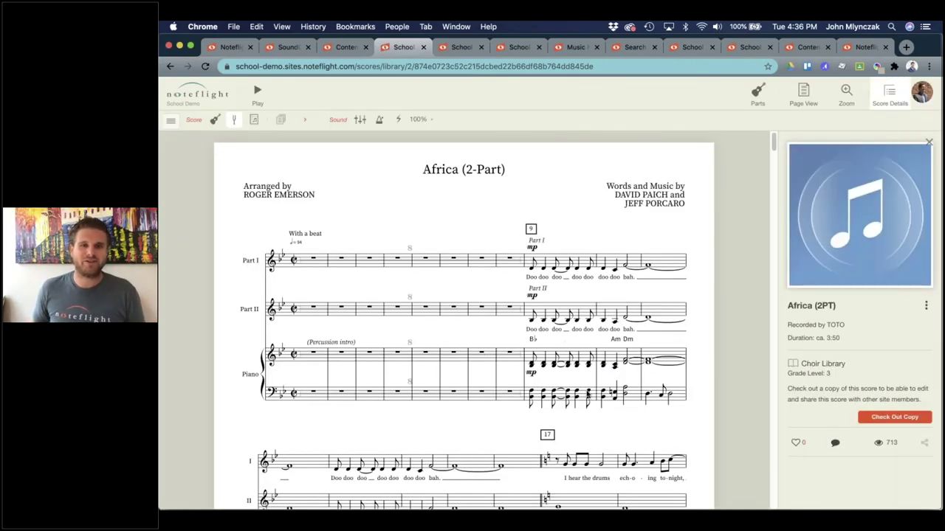
pyautogui.scroll(-5, 554, 434)
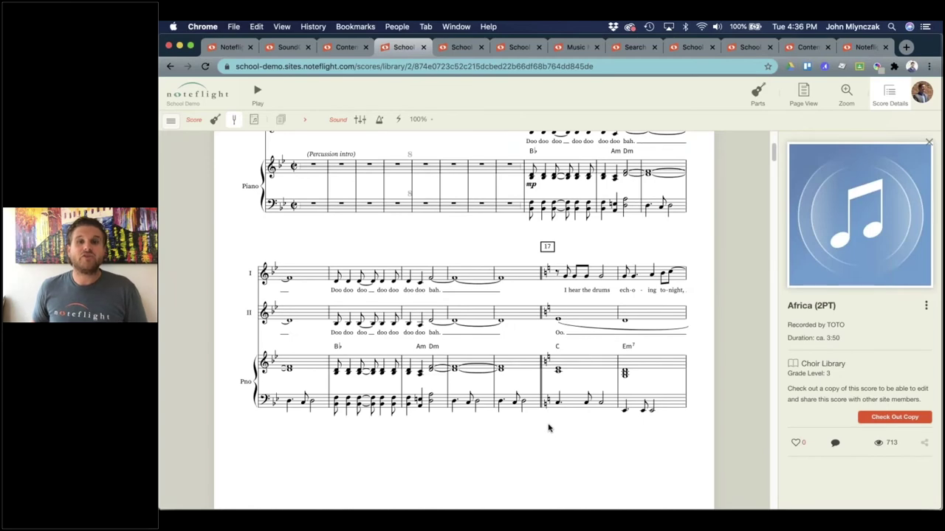
pyautogui.scroll(2, 549, 427)
pyautogui.scroll(4, 497, 397)
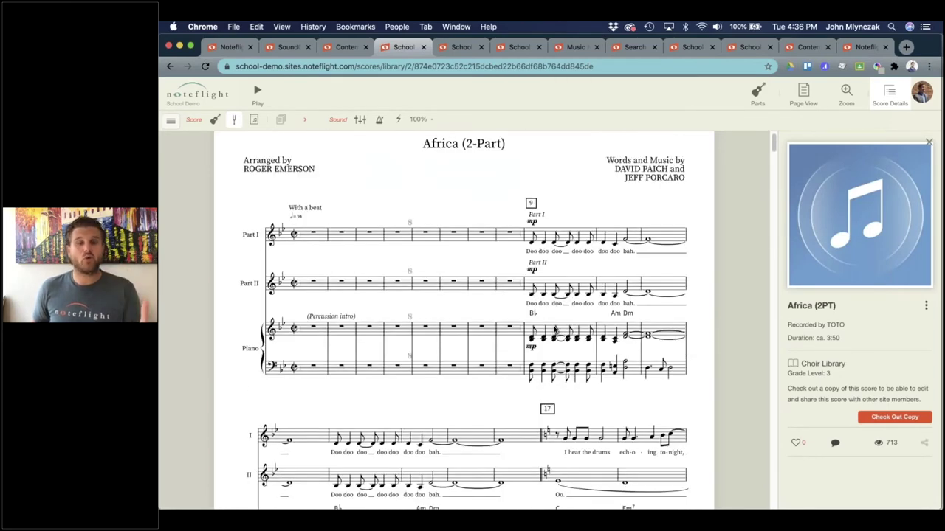
pyautogui.click(882, 418)
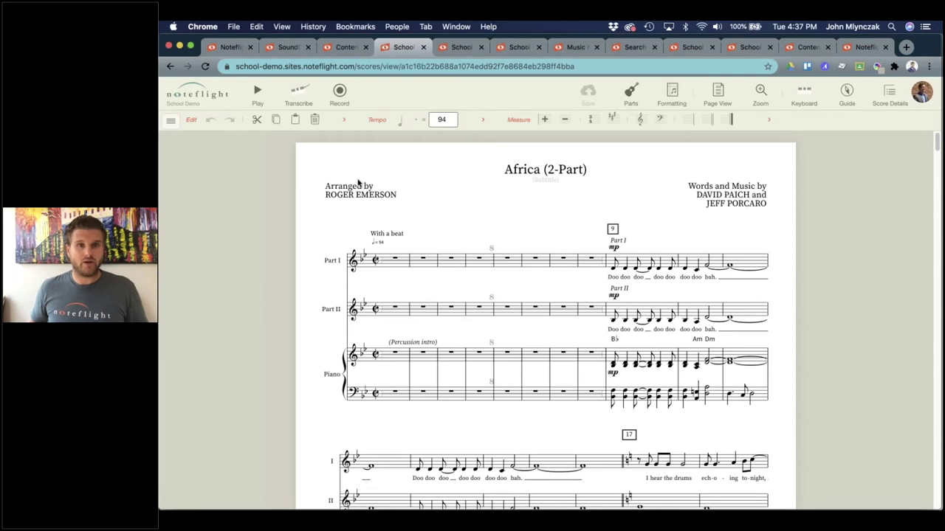
# Step: Switch past the open sight-reading, DRAGONFIRE and help pages to the Record Me Please score
pyautogui.click(456, 49)
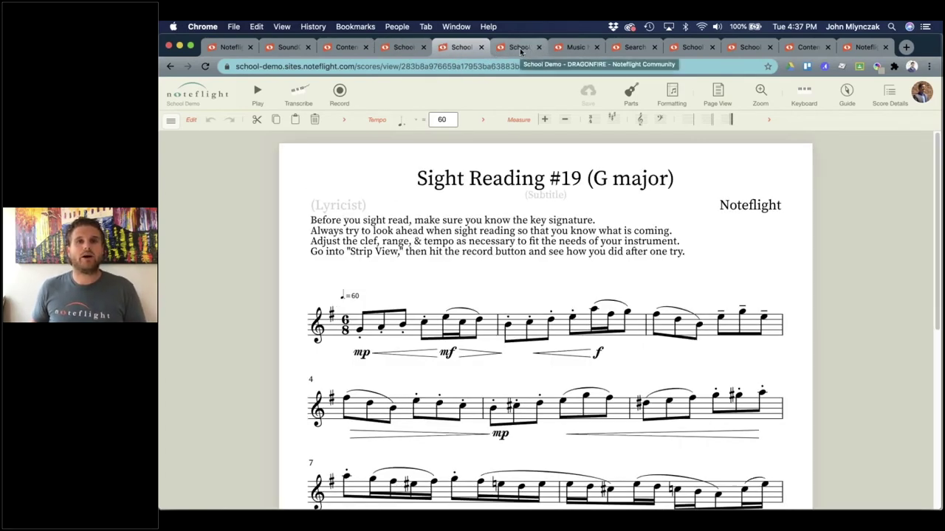
pyautogui.click(519, 50)
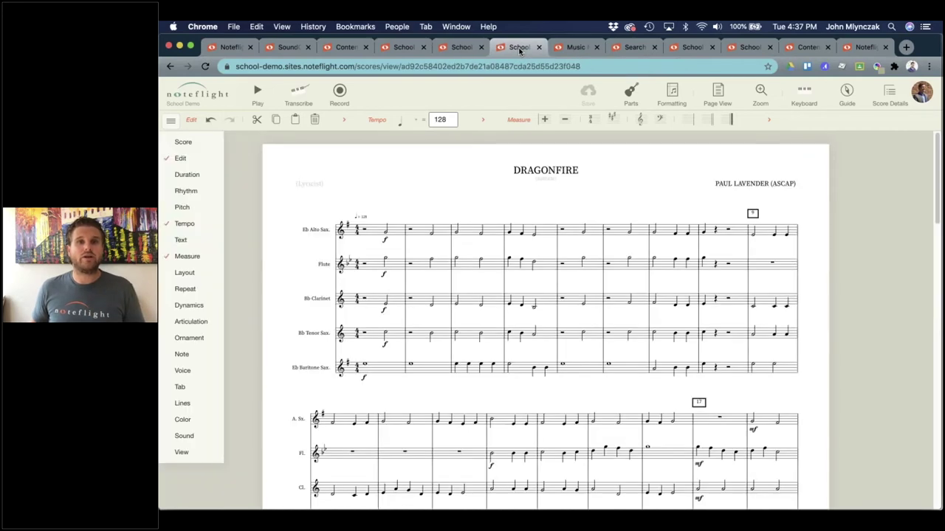
pyautogui.click(566, 48)
pyautogui.click(633, 47)
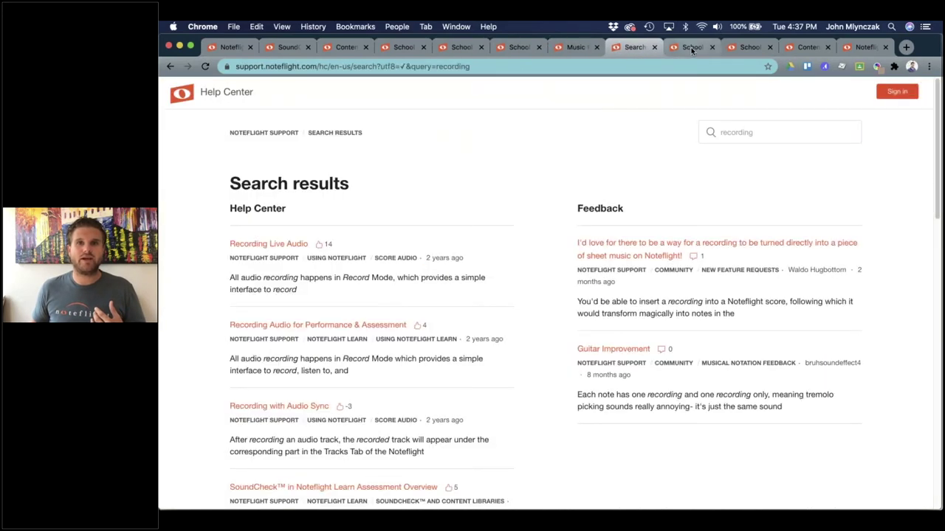
pyautogui.click(692, 50)
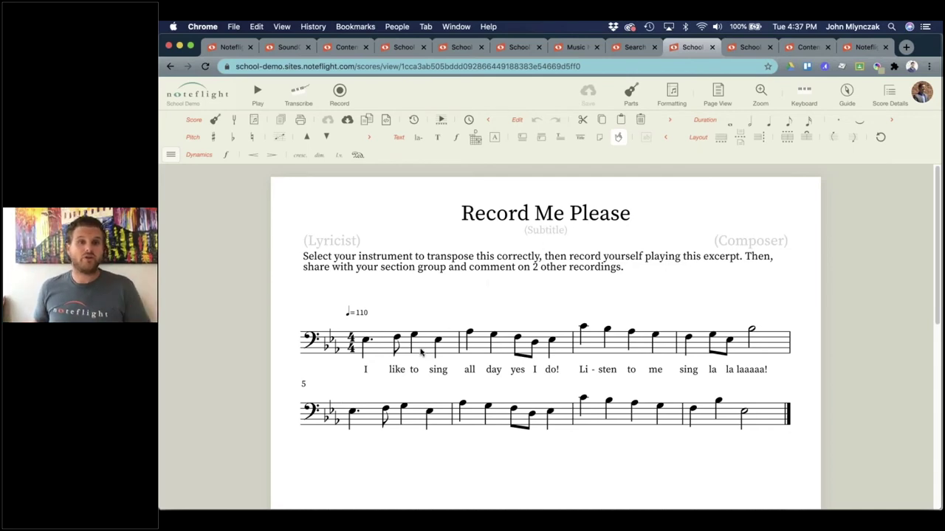
# Step: Hide the Dynamics tools and put the Record Me Please score into recording mode
pyautogui.scroll(-1, 420, 352)
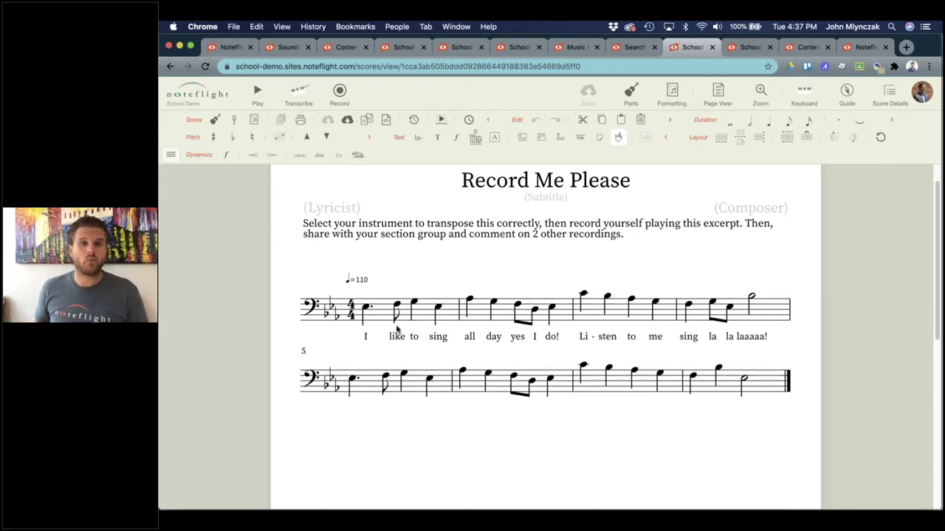
pyautogui.click(196, 155)
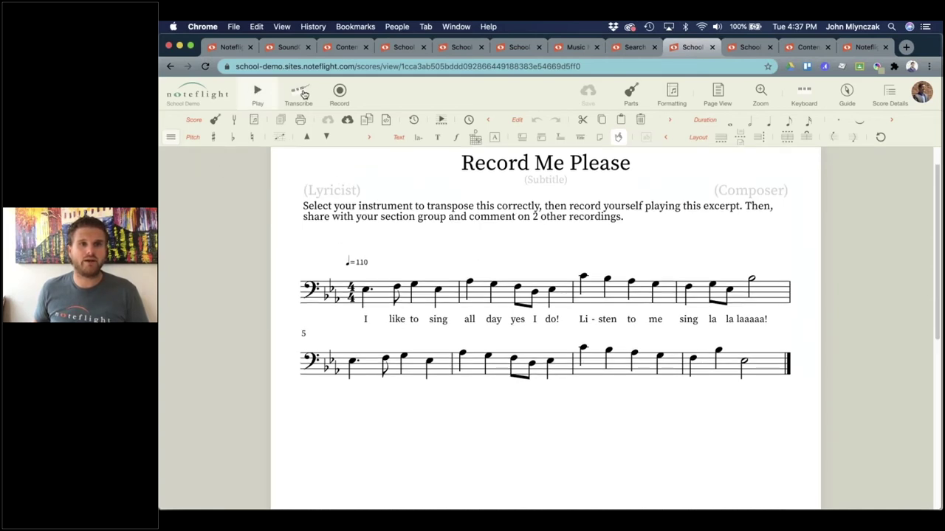
pyautogui.click(339, 93)
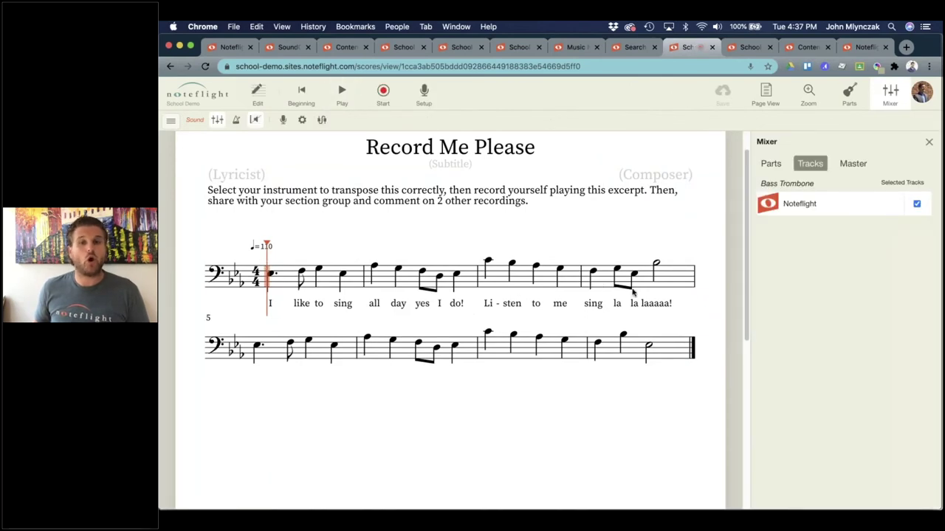
# Step: Start and stop playback of the excerpt, and show the mixer's volume settings for the individual parts
pyautogui.click(341, 96)
pyautogui.click(342, 95)
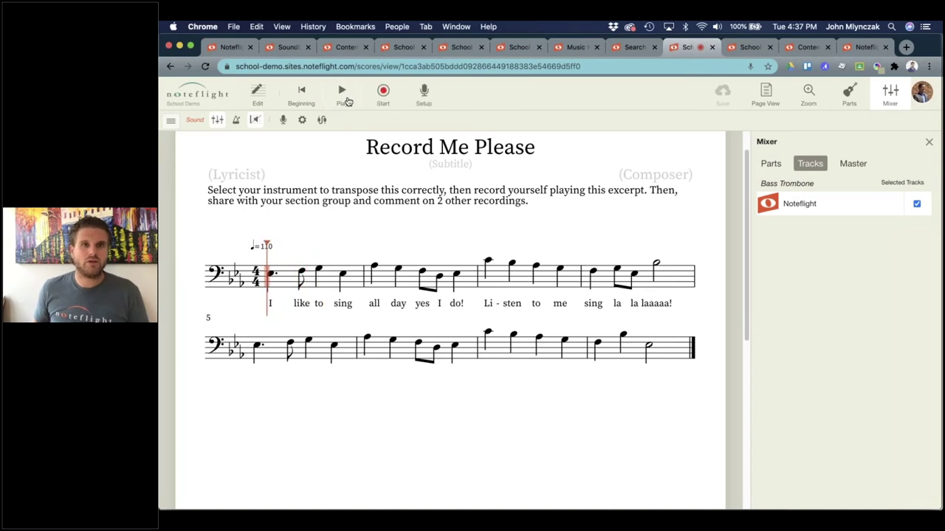
pyautogui.click(770, 163)
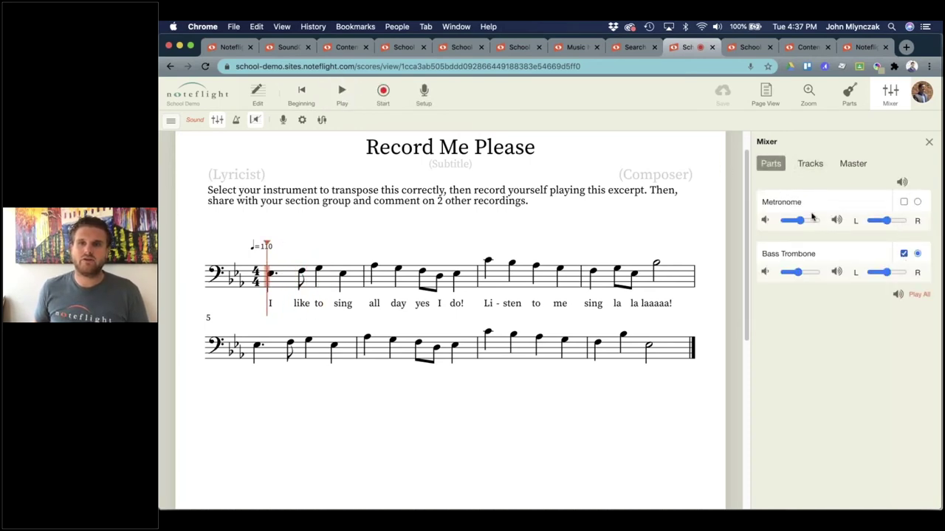
# Step: Show the mixer's track list for the Bass Trombone part, return to the parts view and close the mixer
pyautogui.click(814, 165)
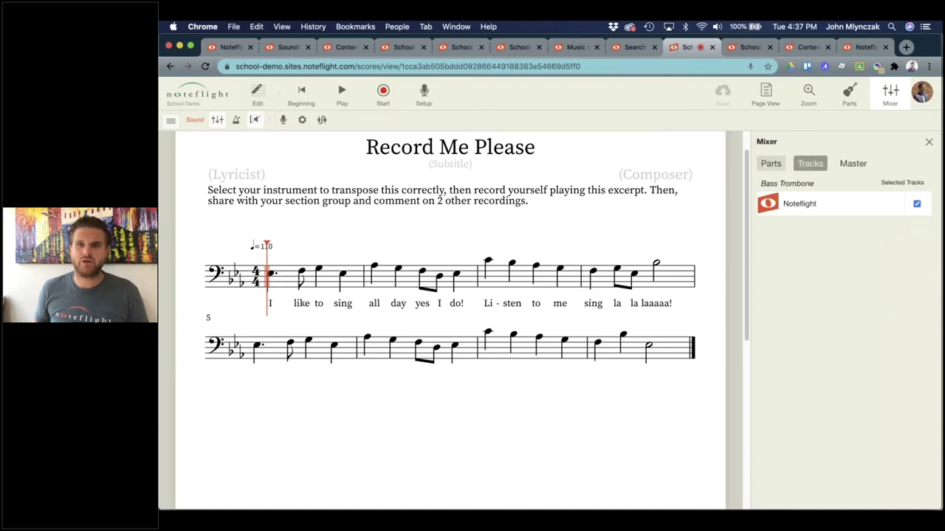
pyautogui.click(771, 163)
pyautogui.click(928, 143)
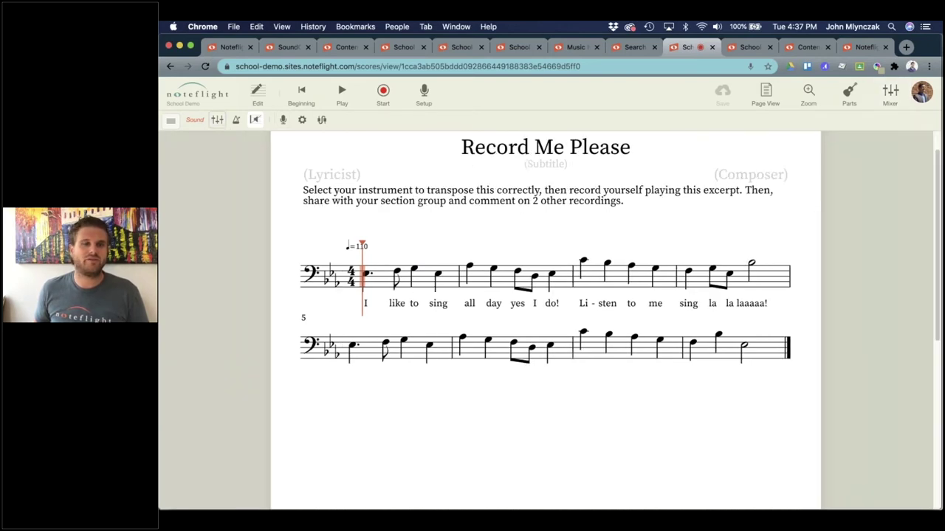
# Step: Reload the Record Me Please score page, start playback of the excerpt and return to editing mode
pyautogui.click(205, 66)
pyautogui.click(205, 66)
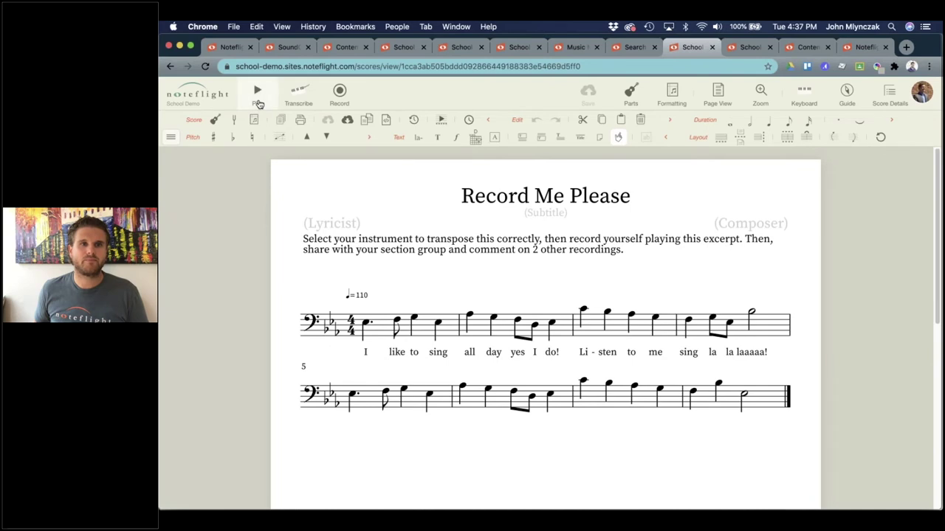
pyautogui.click(257, 94)
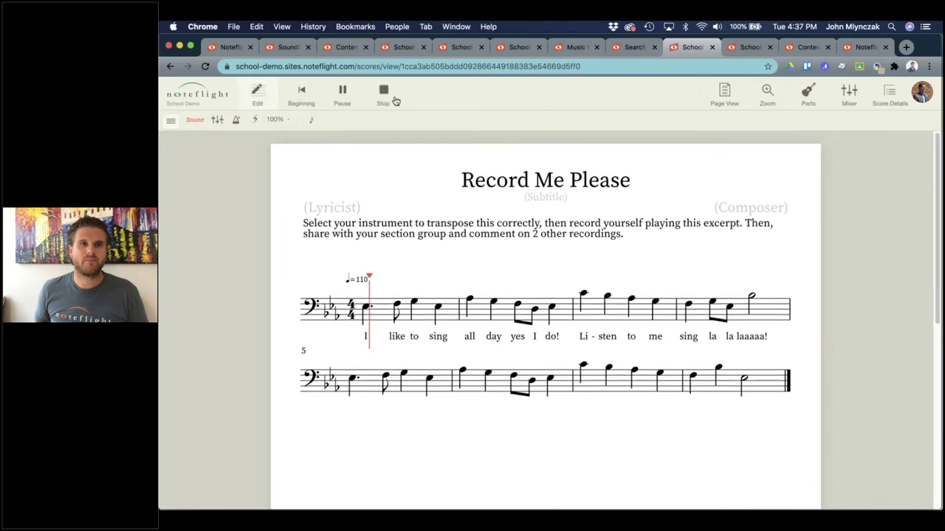
pyautogui.click(256, 94)
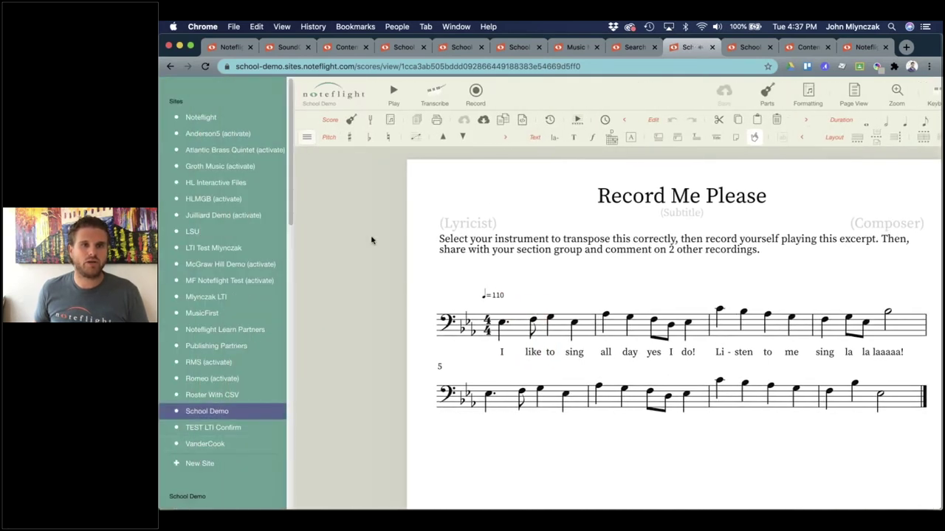
# Step: Dismiss the sites sidebar, duplicate the Record Me Please score, leave the original for the copy and try to play it
pyautogui.click(371, 240)
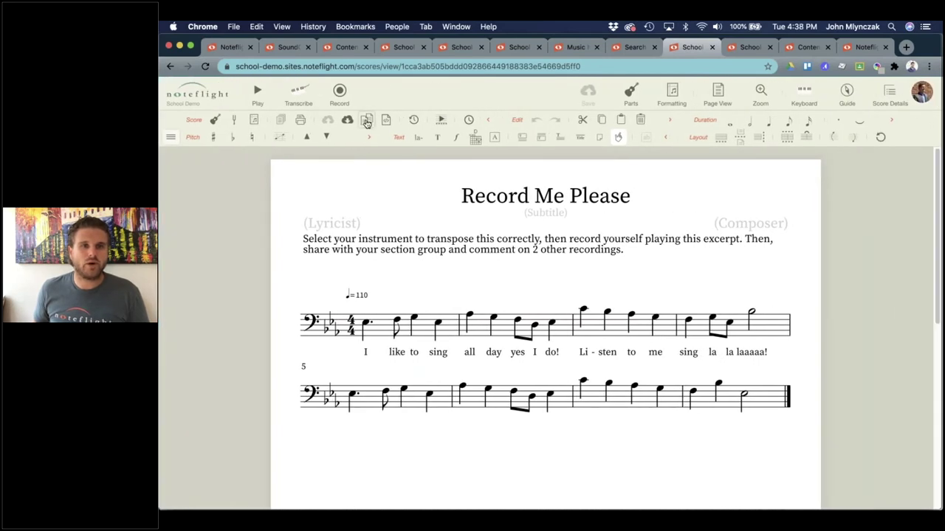
pyautogui.click(366, 121)
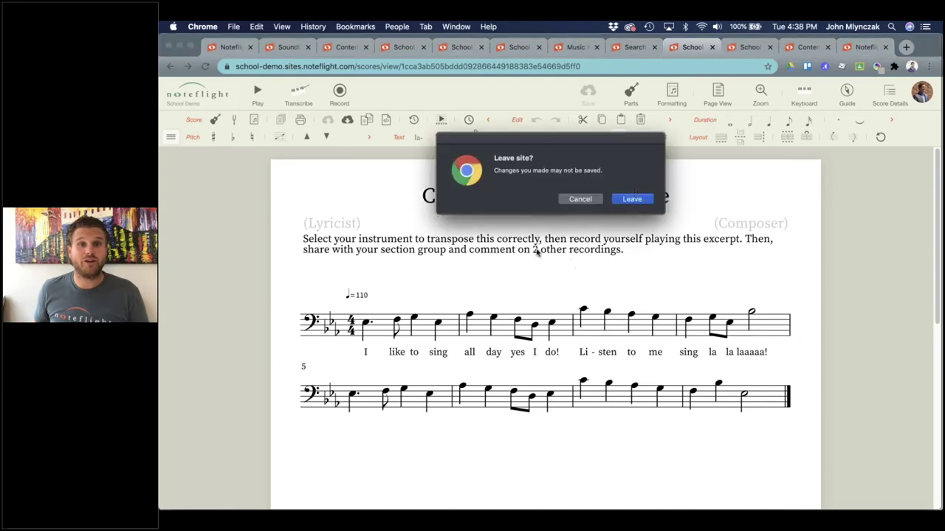
pyautogui.click(631, 199)
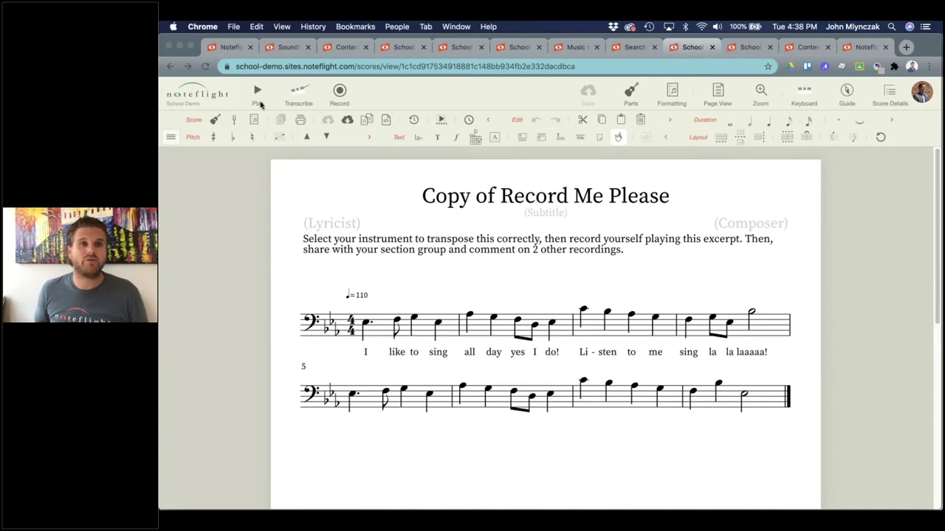
pyautogui.click(257, 92)
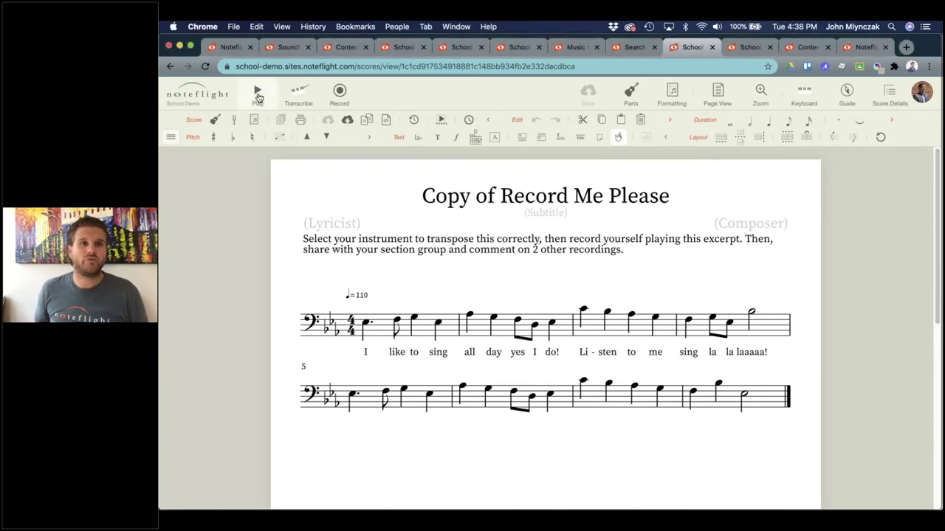
pyautogui.press('space')
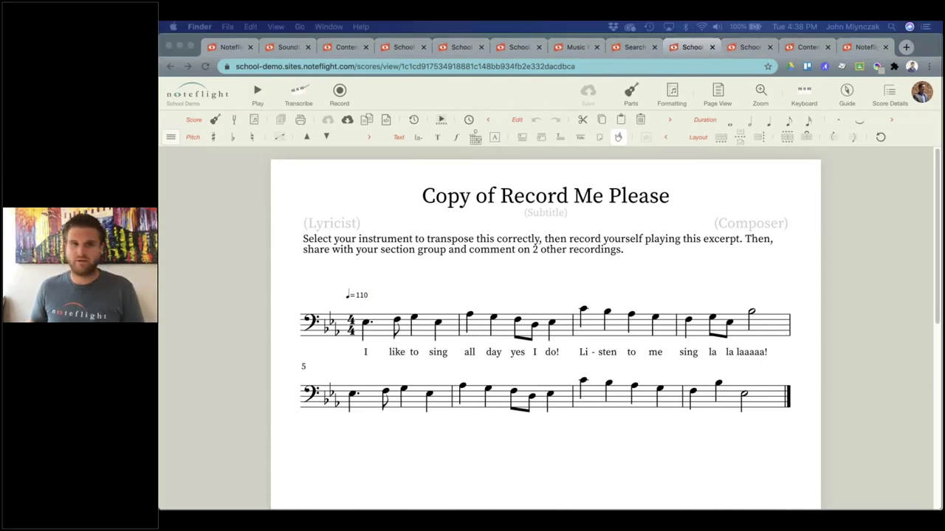
# Step: Record an audio take for the Bass Trombone part in Copy of Record Me Please, stop it and save the score
pyautogui.click(383, 309)
pyautogui.click(340, 92)
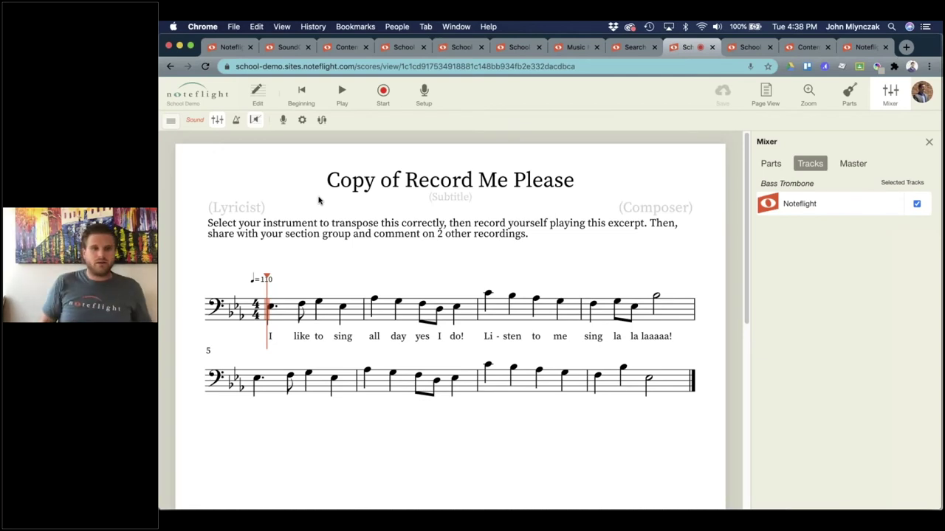
pyautogui.click(384, 98)
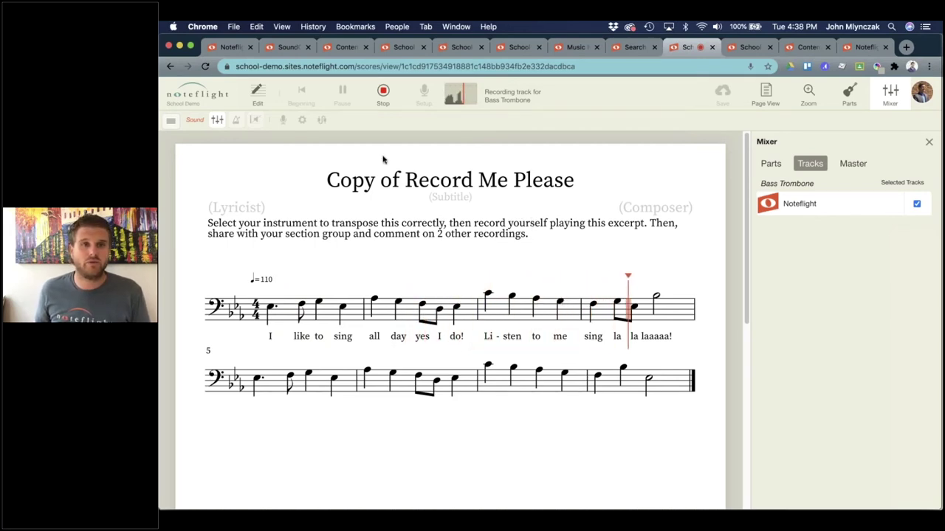
pyautogui.click(383, 102)
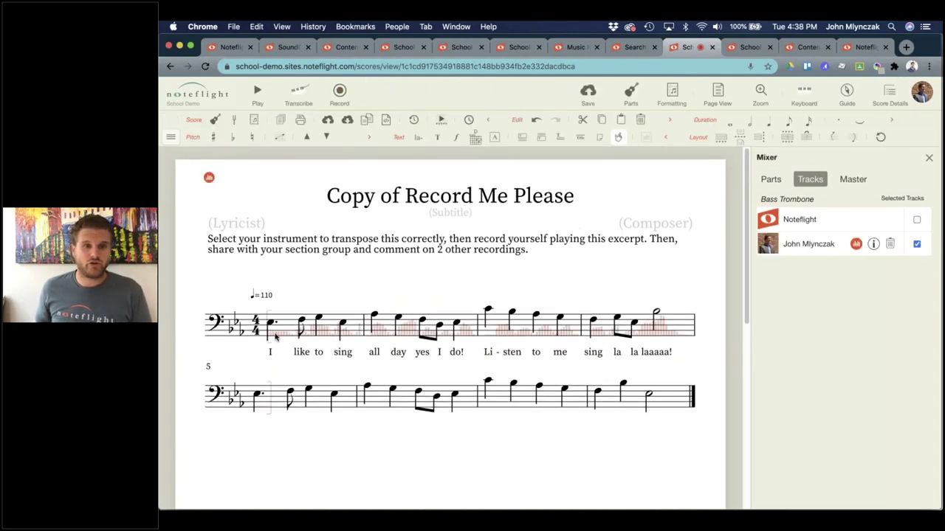
pyautogui.click(587, 91)
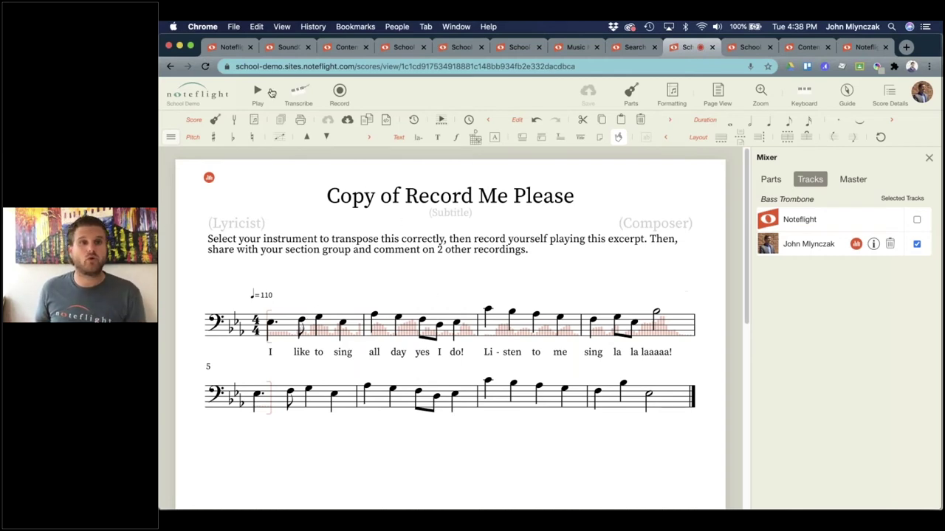
# Step: Play back the recorded take on the copied score, stop it and return to the score window
pyautogui.click(258, 94)
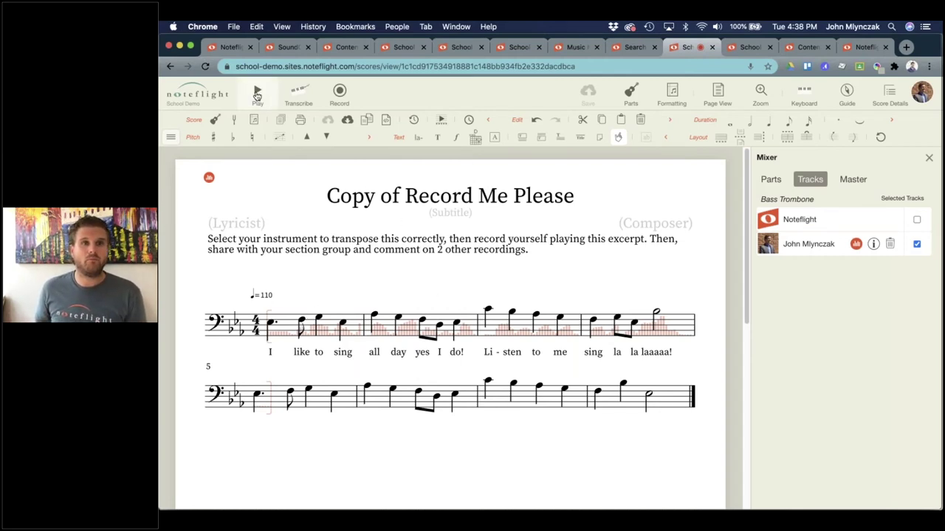
pyautogui.click(381, 98)
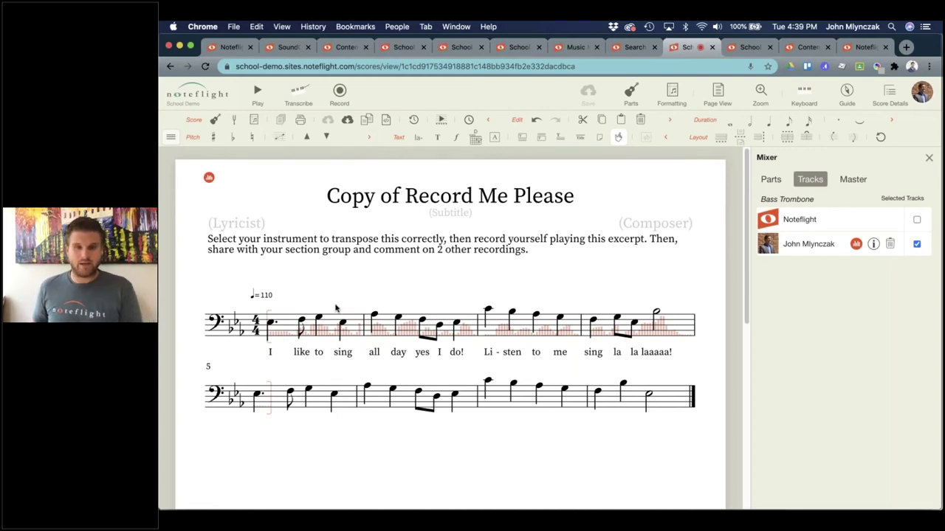
pyautogui.hotkey('ctrl', 'Up')
pyautogui.click(584, 350)
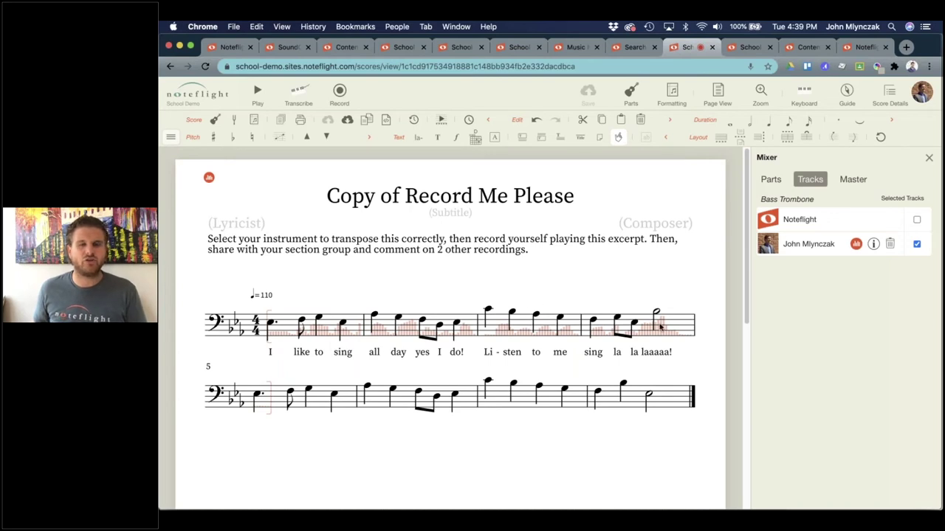
# Step: Toggle the recording's waveform display on the staff, and look over the available formats for exporting the score
pyautogui.click(208, 179)
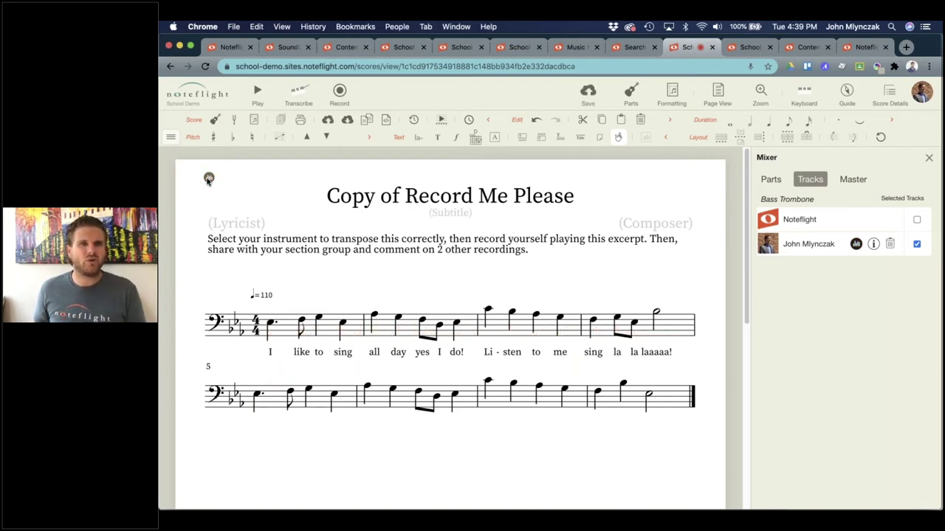
pyautogui.click(209, 178)
pyautogui.click(209, 179)
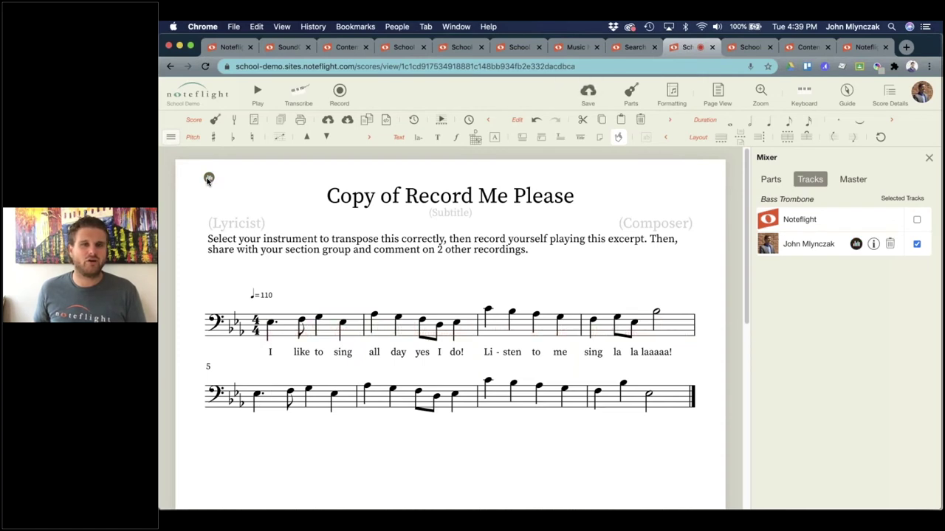
pyautogui.click(209, 179)
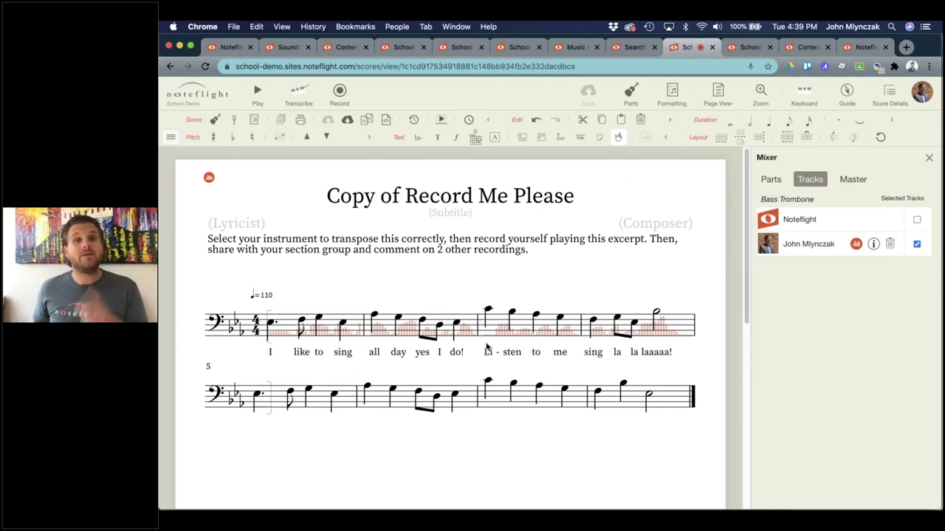
pyautogui.click(348, 122)
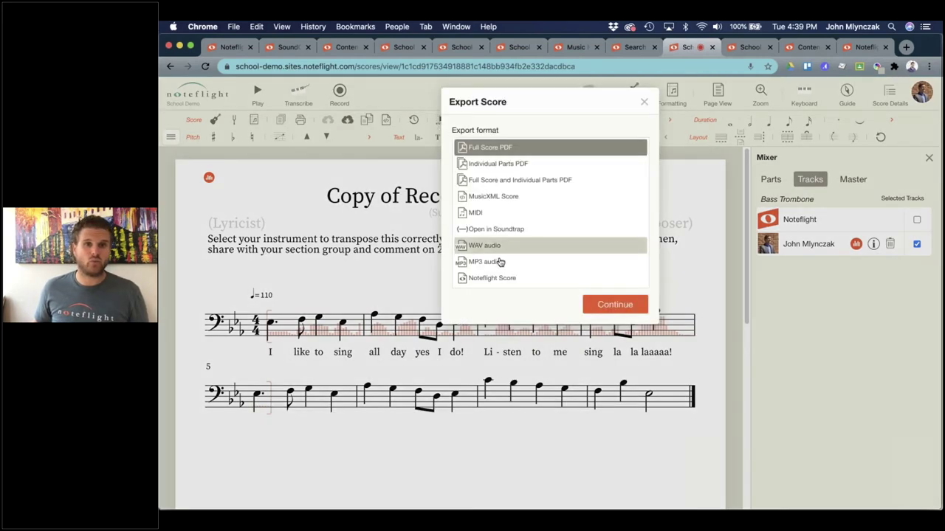
pyautogui.click(644, 102)
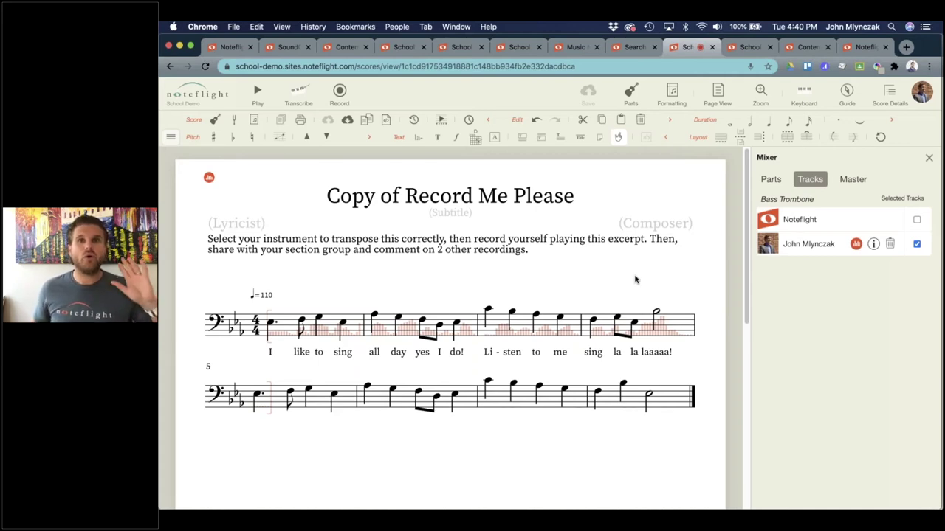
# Step: View the School Demo community groups, switch to the Teacher4School window and open its Community page in a new tab to show the groups
pyautogui.click(748, 47)
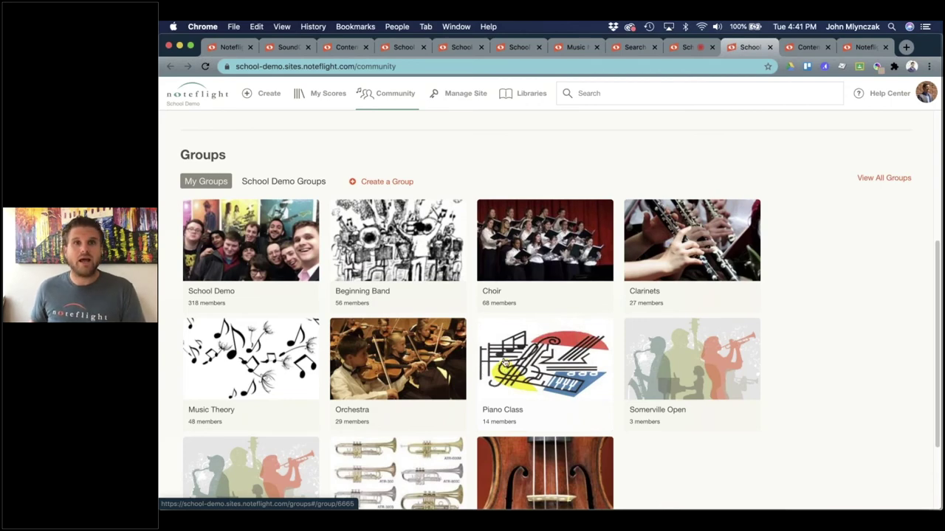
pyautogui.hotkey('ctrl', 'Up')
pyautogui.click(654, 381)
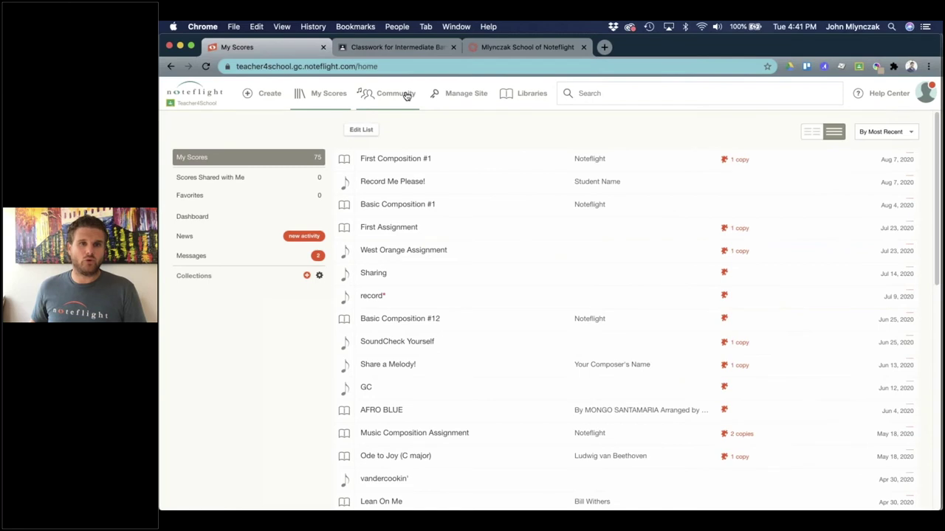
pyautogui.rightClick(420, 94)
pyautogui.click(435, 98)
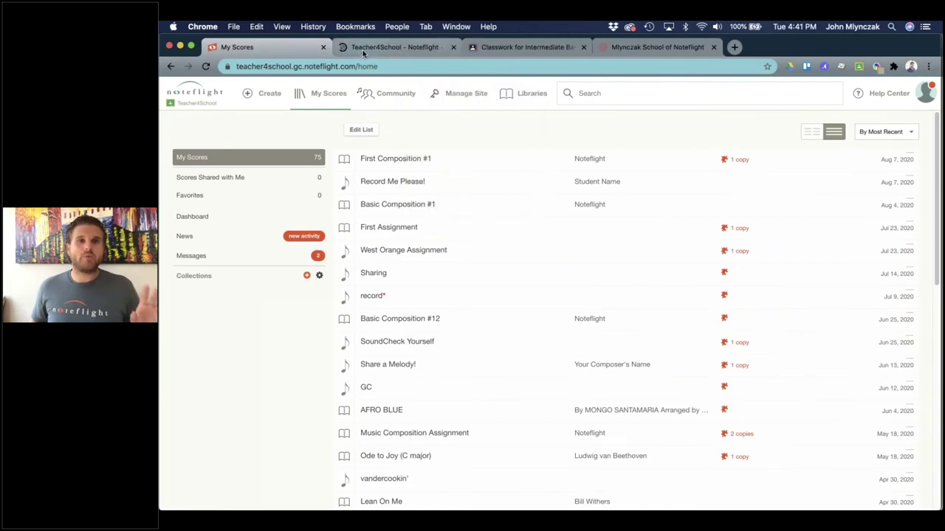
pyautogui.click(363, 50)
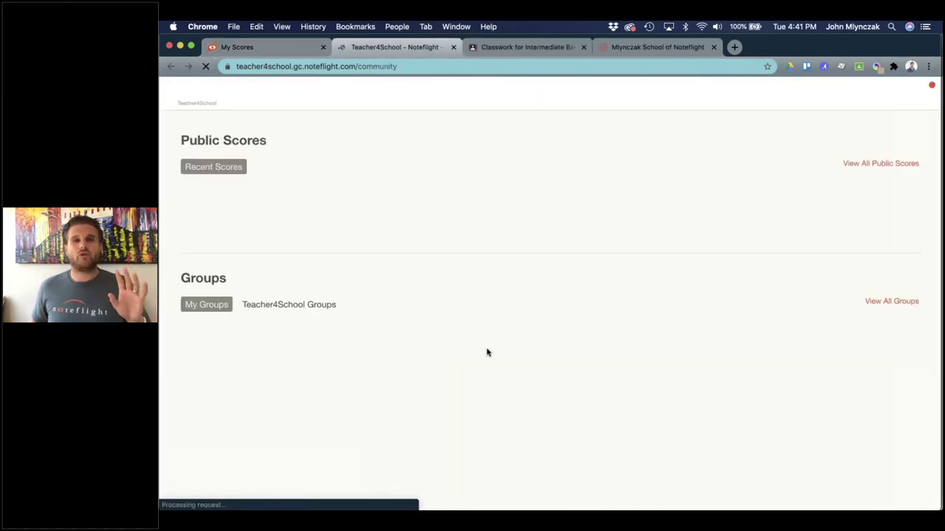
pyautogui.scroll(-2, 487, 352)
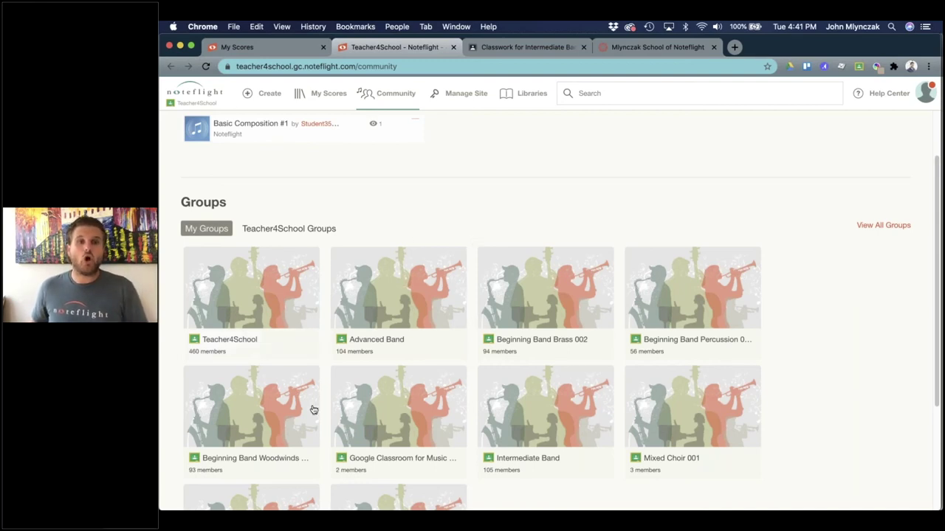
# Step: Switch to Google Classroom, show all classes and compare them with the Teacher4School groups in Noteflight
pyautogui.click(529, 48)
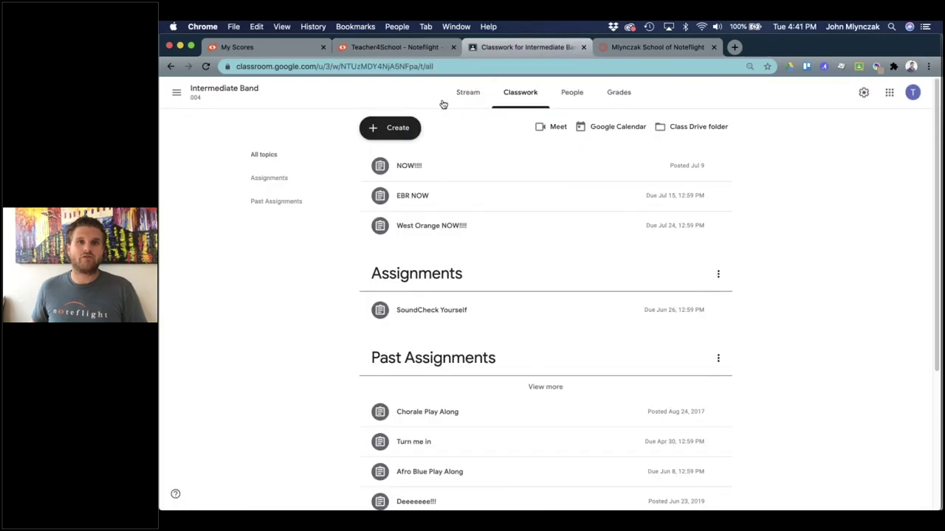
pyautogui.click(178, 96)
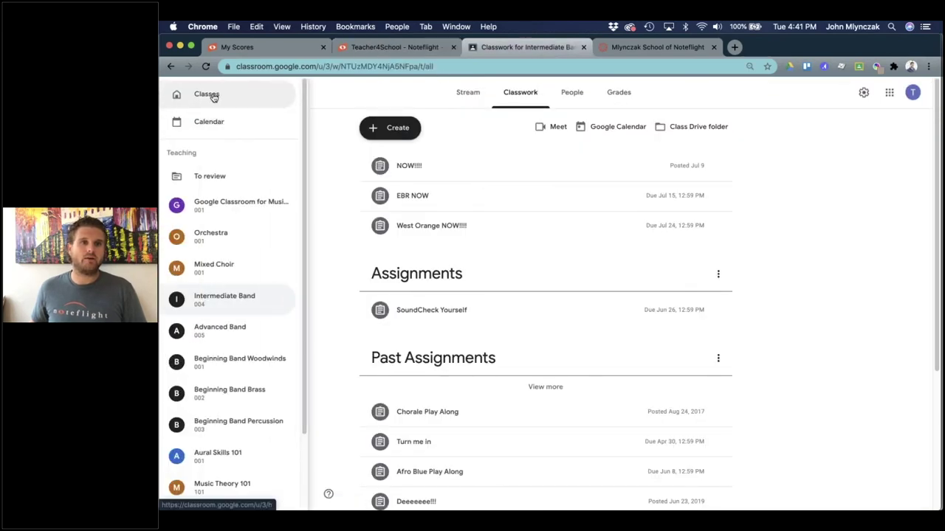
pyautogui.click(205, 94)
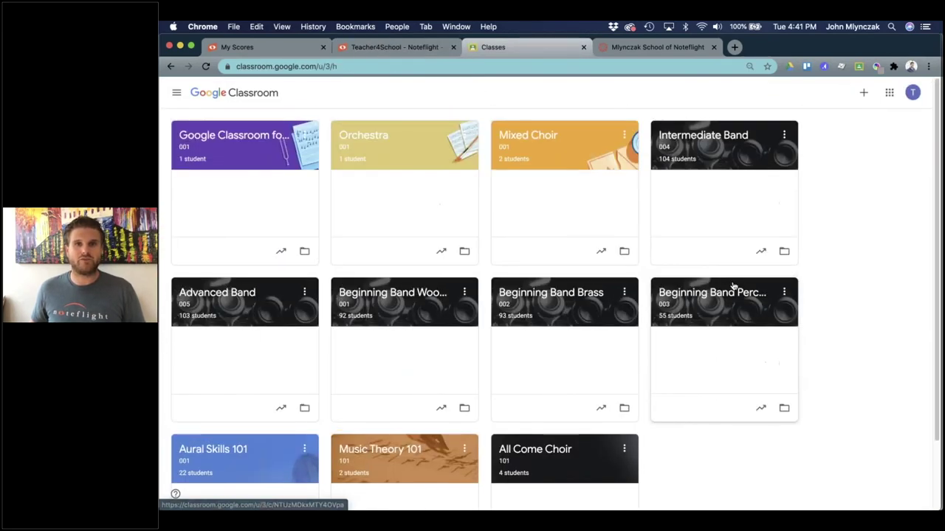
pyautogui.click(367, 49)
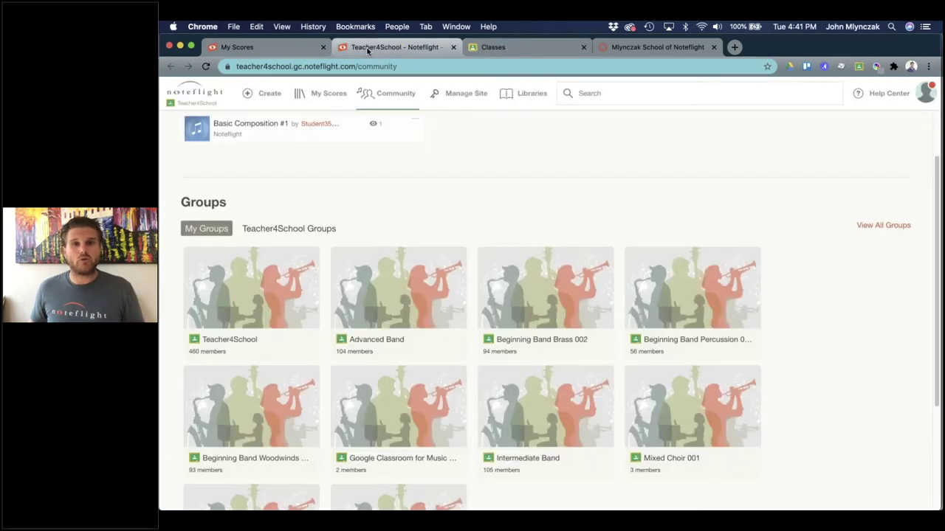
pyautogui.scroll(2, 431, 262)
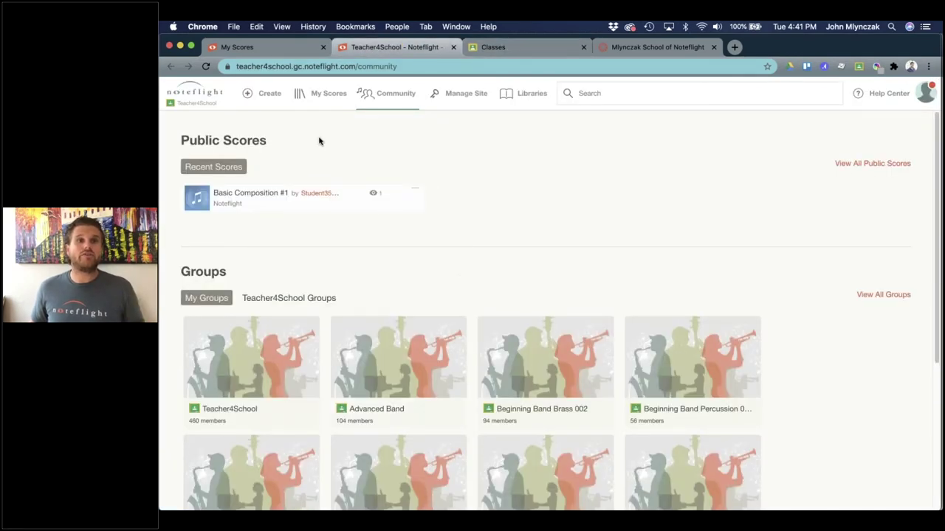
# Step: Open the Record Me Please! score from the Teacher4School My Scores list and show its score details
pyautogui.click(303, 99)
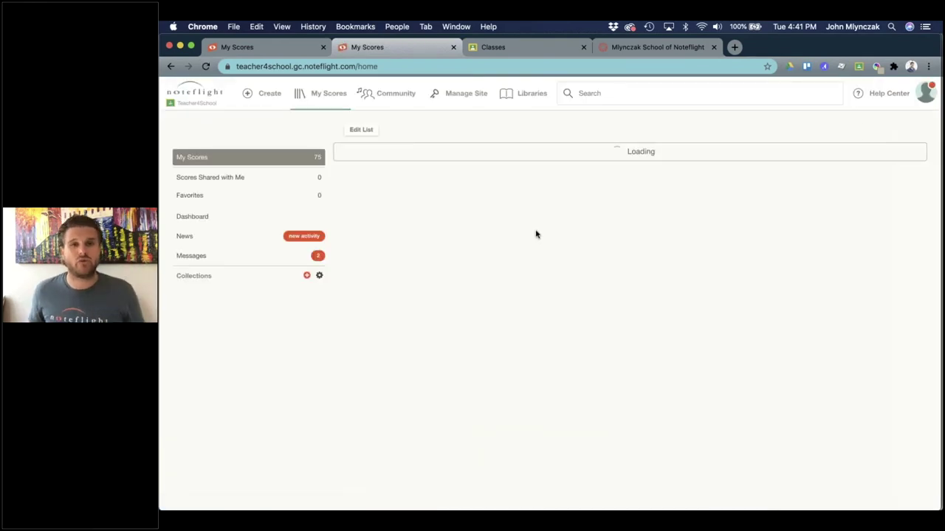
pyautogui.click(379, 184)
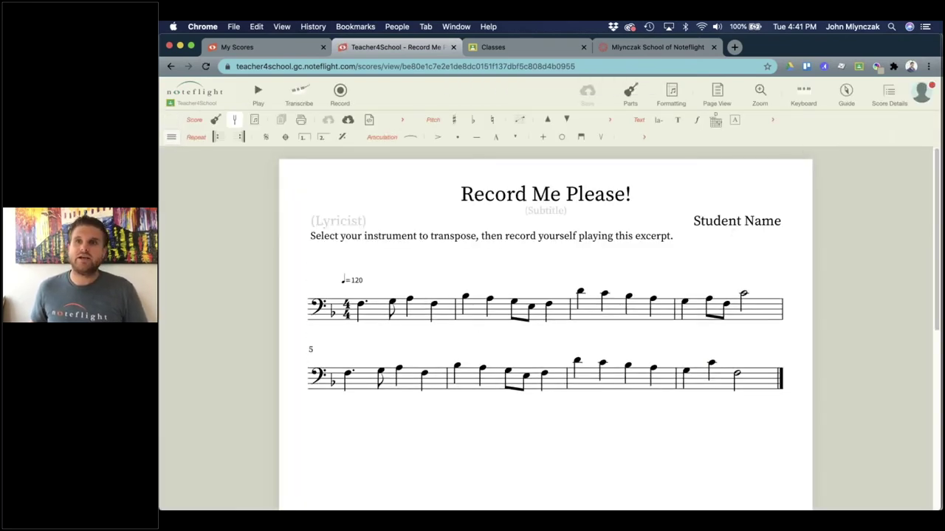
pyautogui.click(889, 92)
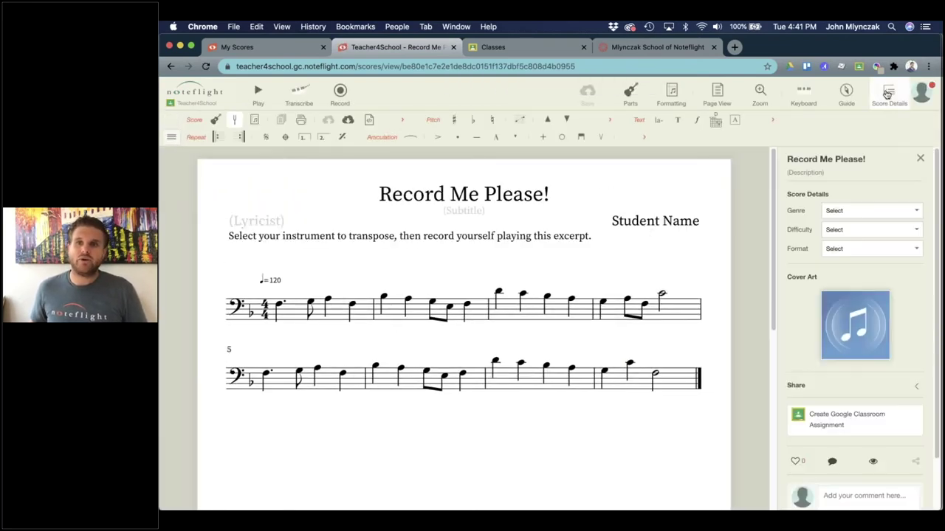
# Step: Start a Google Classroom assignment from the Record Me Please! score for the Intermediate Band class, titled "Record this 101"
pyautogui.click(825, 419)
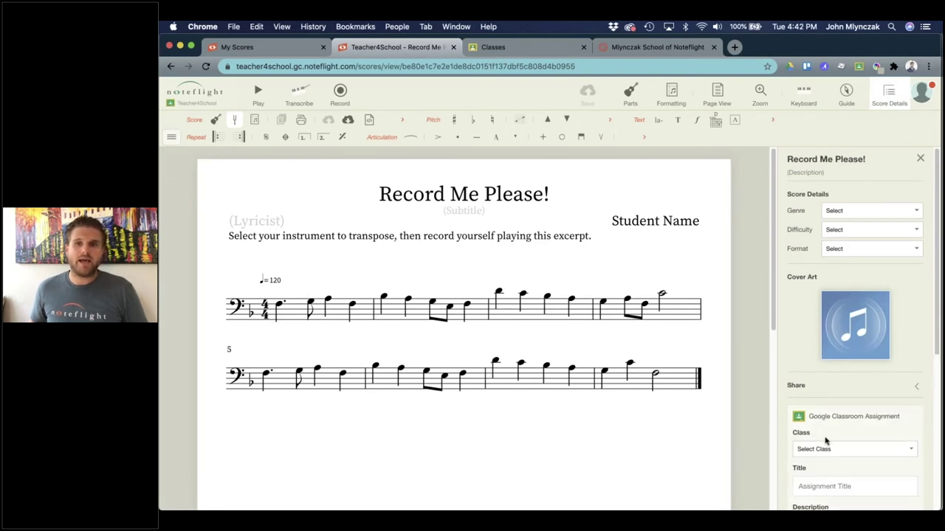
pyautogui.scroll(-3, 821, 421)
pyautogui.click(823, 238)
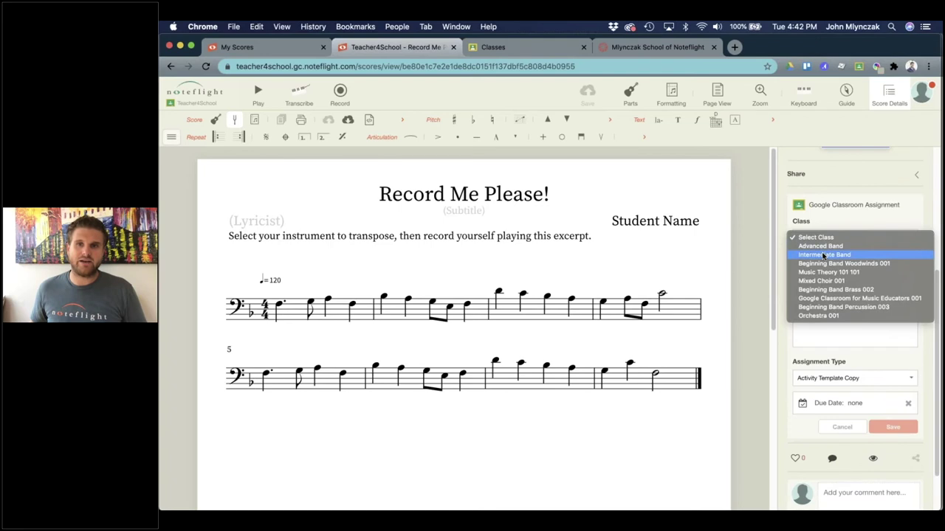
pyautogui.click(825, 263)
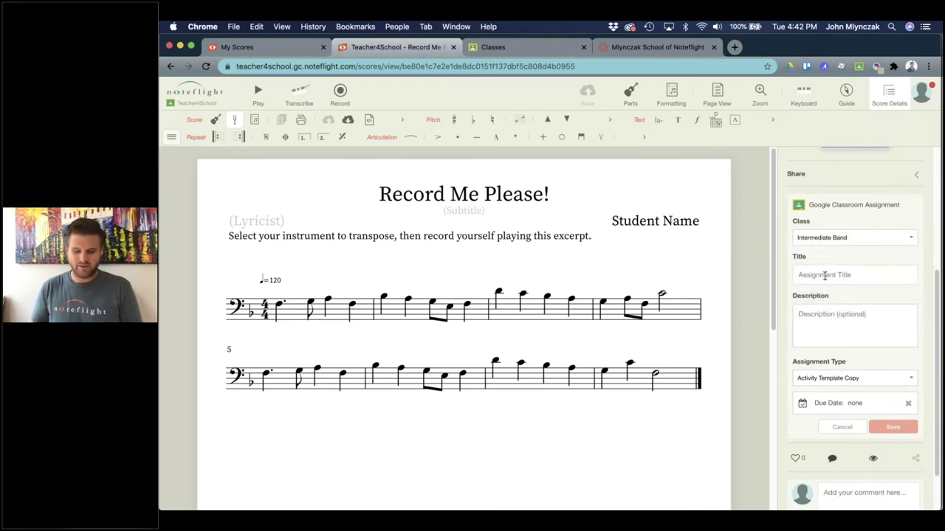
pyautogui.click(825, 276)
pyautogui.write('Rec')
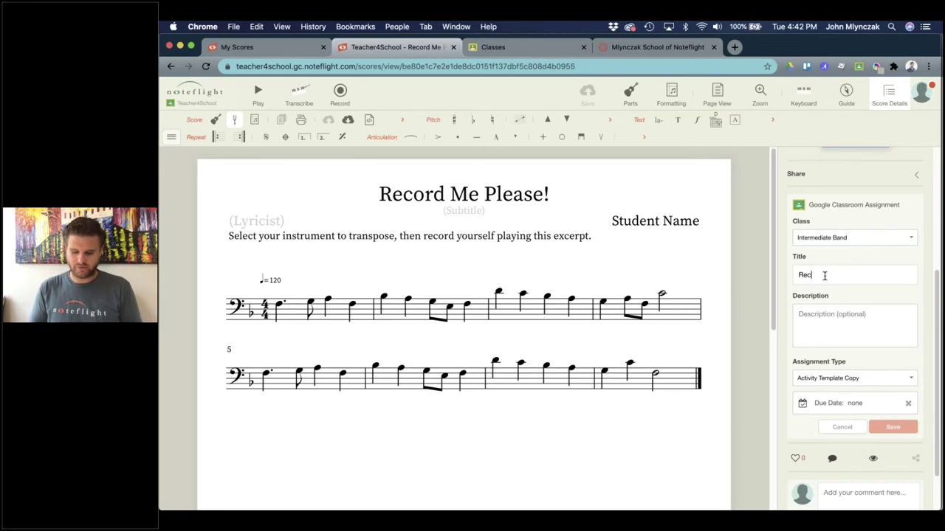
pyautogui.write('ord this 101')
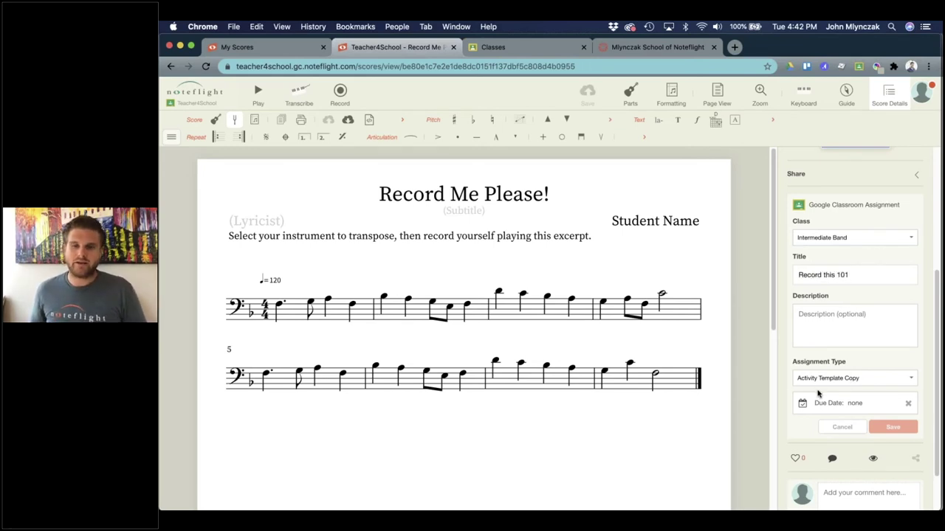
# Step: Set the assignment's due date to August 12, 2020 and save it
pyautogui.click(851, 410)
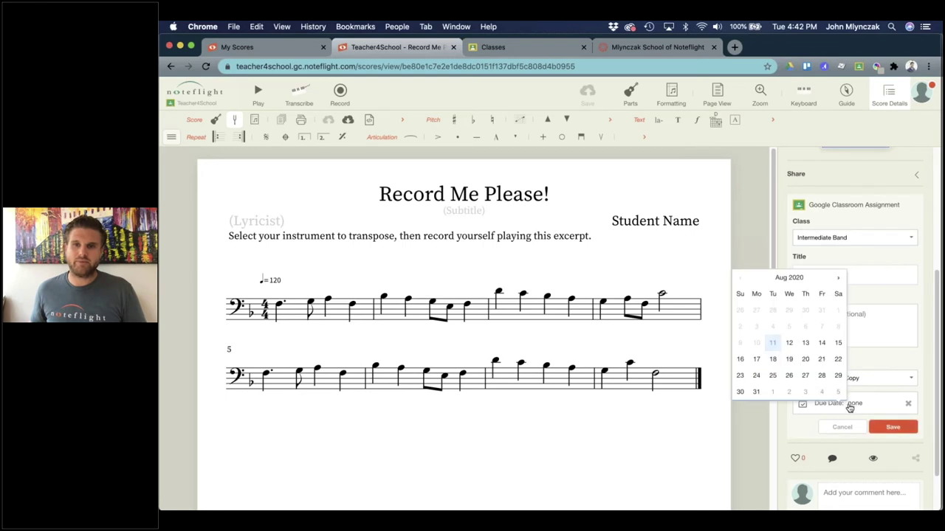
pyautogui.click(789, 344)
pyautogui.click(893, 427)
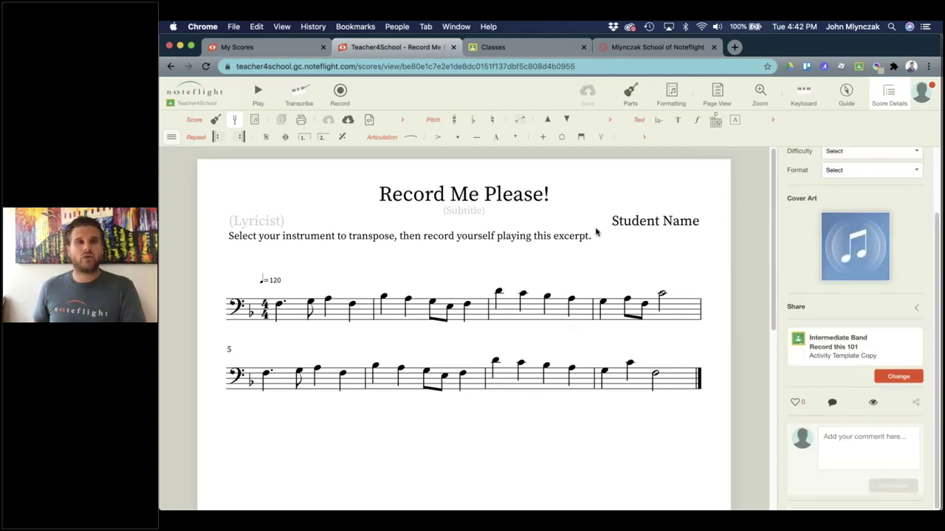
# Step: Check the Record this 101 assignment in the Intermediate Band classwork in Google Classroom, and return to the Noteflight score
pyautogui.click(502, 47)
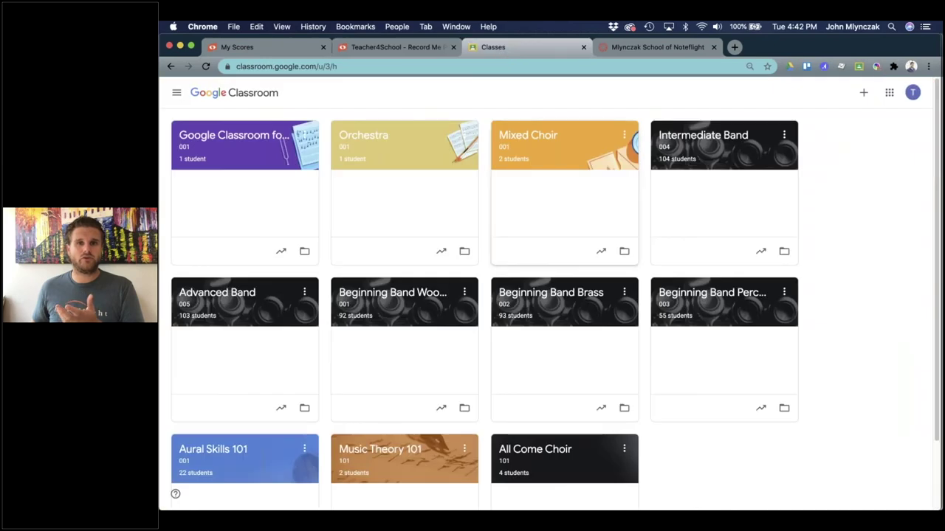
pyautogui.click(675, 146)
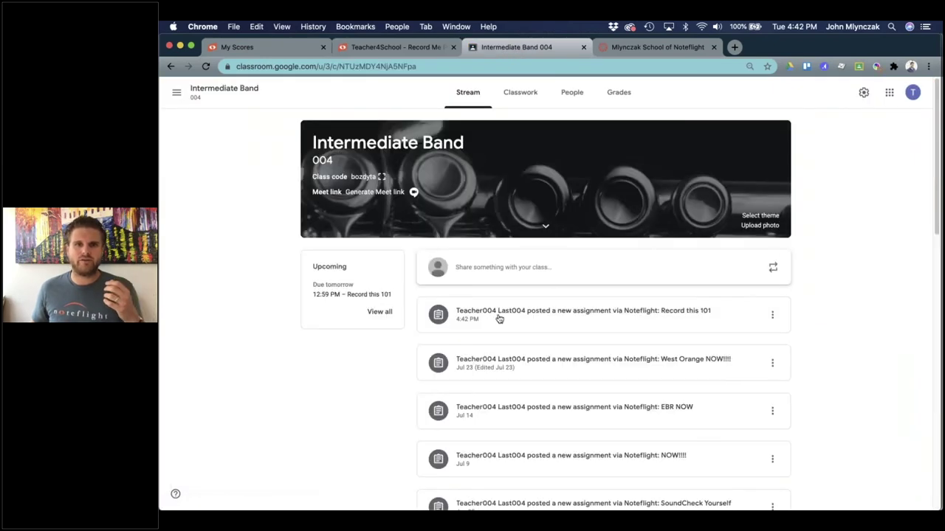
pyautogui.click(522, 95)
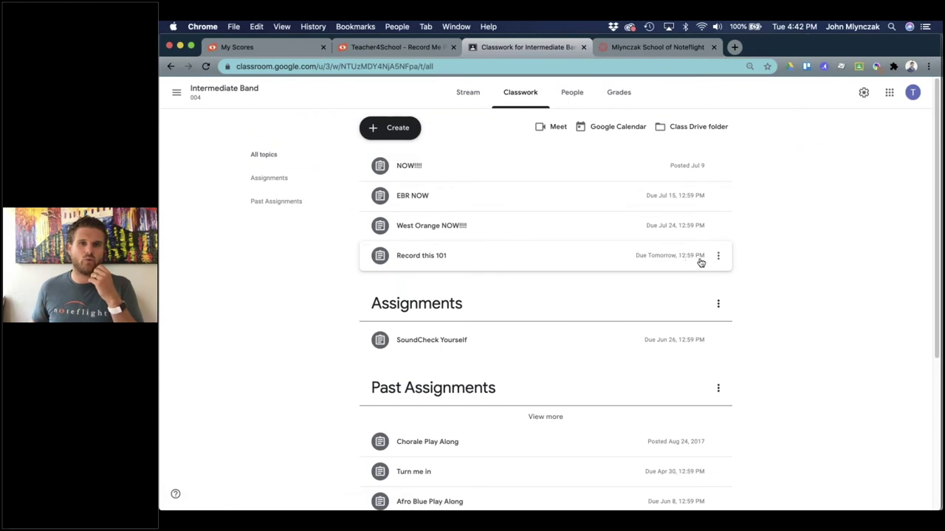
pyautogui.click(568, 260)
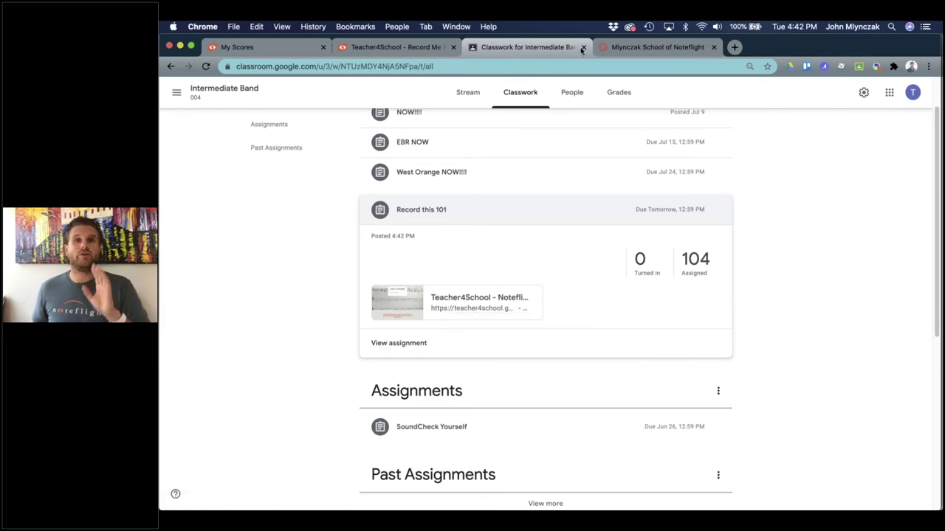
pyautogui.click(411, 47)
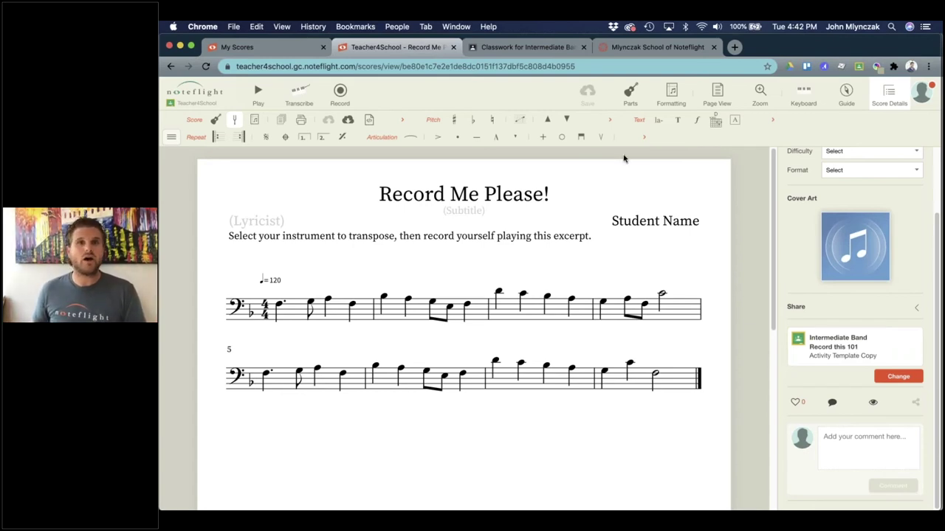
# Step: Switch to Canvas, open the SC 2 assignment from the Fall Online module, load its SoundCheck score in a new window and return to Canvas
pyautogui.click(636, 46)
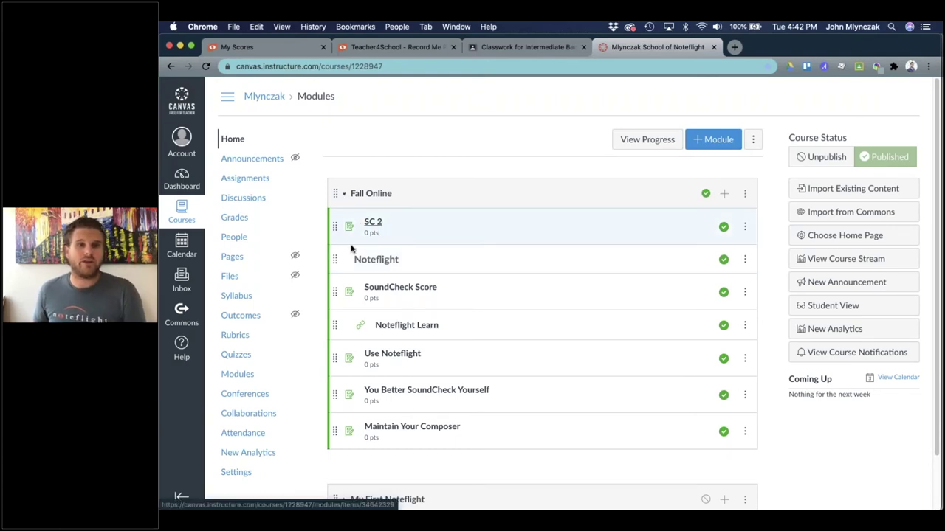
pyautogui.click(373, 222)
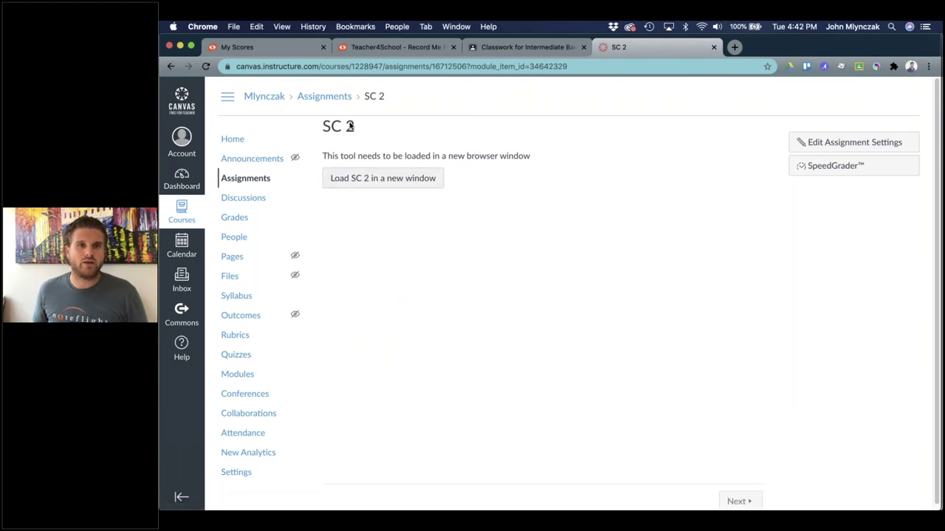
pyautogui.click(360, 179)
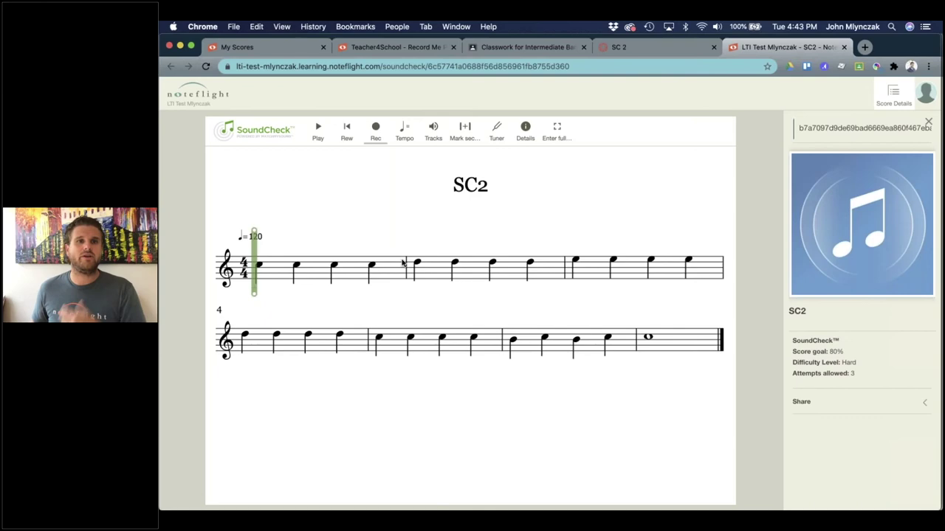
pyautogui.click(631, 46)
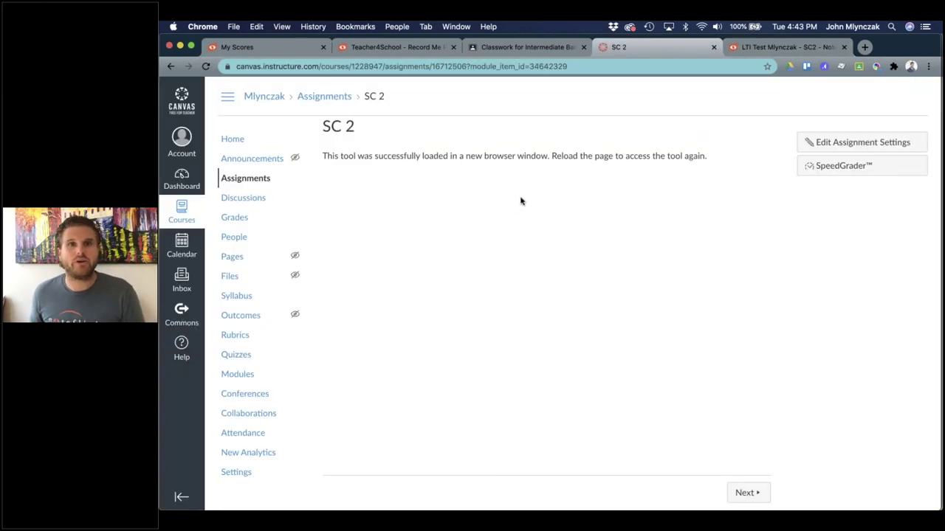
# Step: Switch to the School Demo Noteflight window, glance over the content libraries and bring up the Africa (2-Part) score
pyautogui.hotkey('ctrl', 'Up')
pyautogui.click(702, 329)
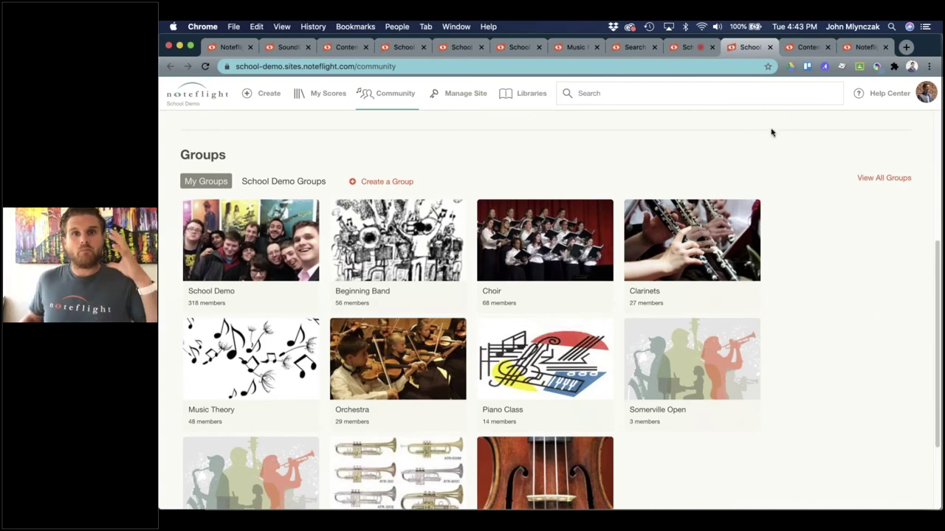
pyautogui.click(809, 48)
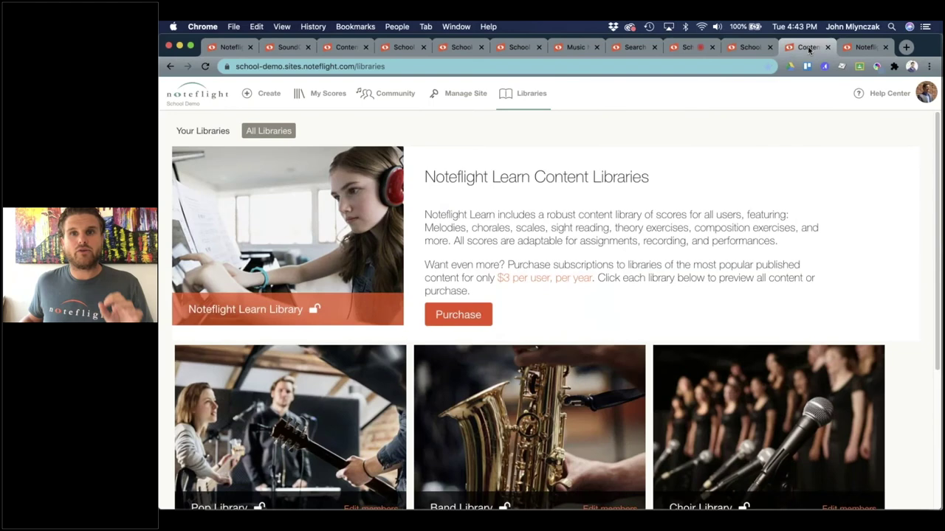
pyautogui.click(405, 47)
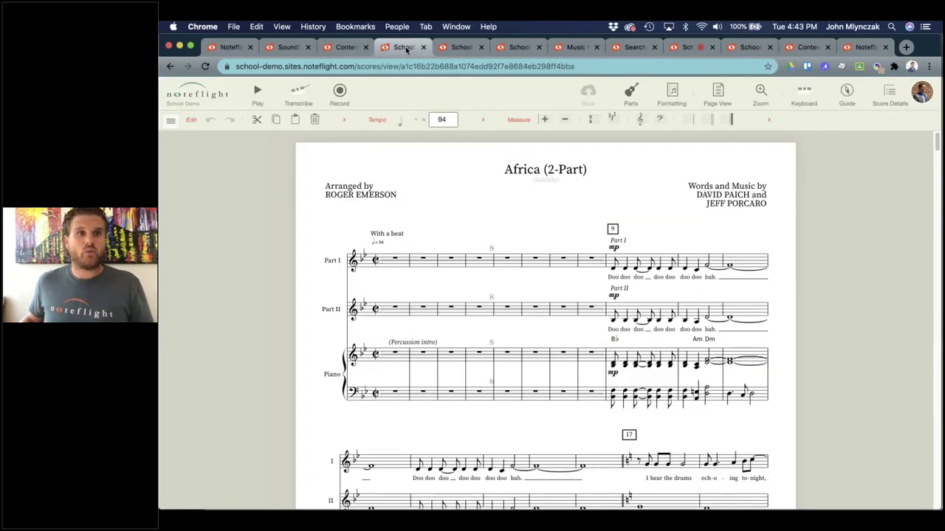
pyautogui.click(339, 47)
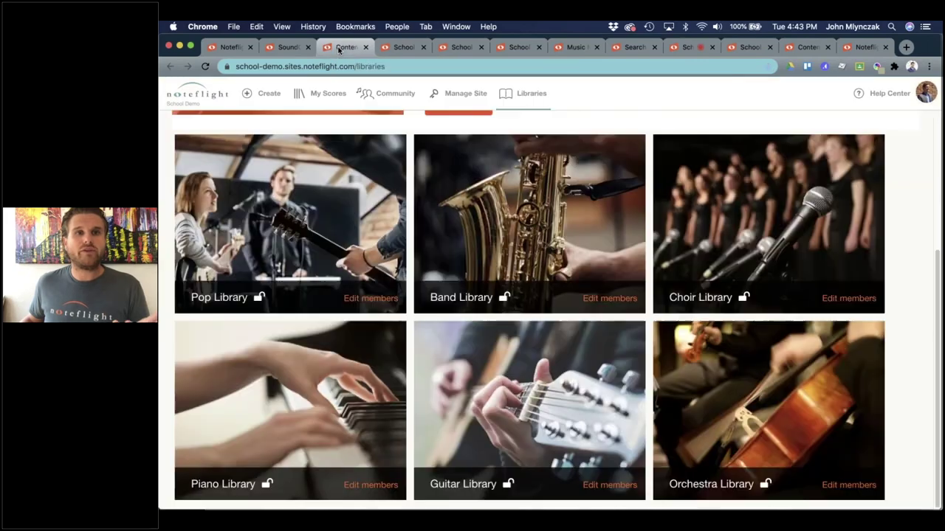
pyautogui.click(287, 48)
pyautogui.click(384, 49)
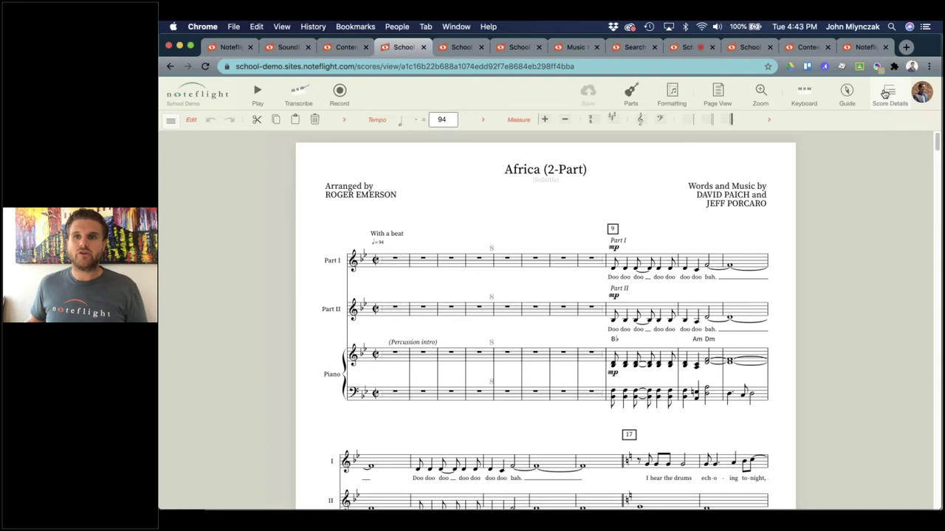
# Step: Look over the Africa (2-Part) score details, open the description for editing and close the details without changing it
pyautogui.click(884, 94)
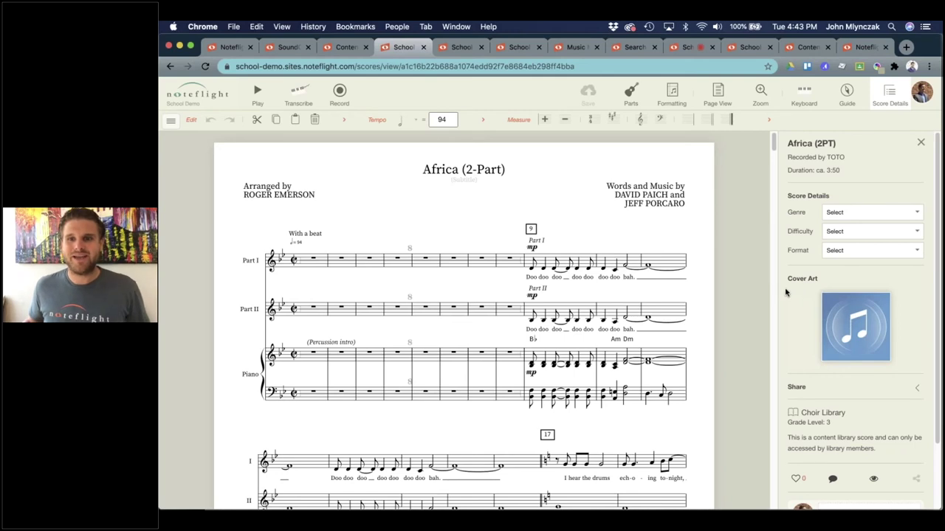
pyautogui.scroll(-2, 816, 305)
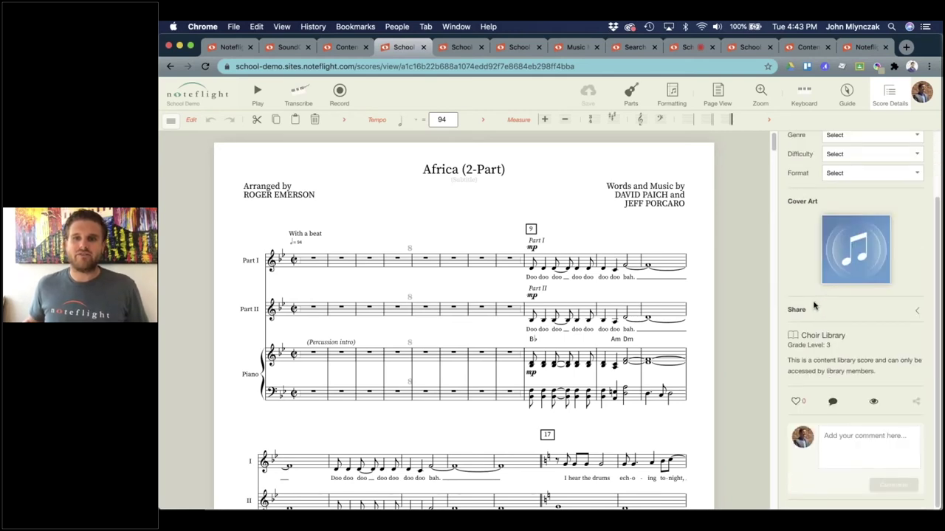
pyautogui.scroll(2, 849, 279)
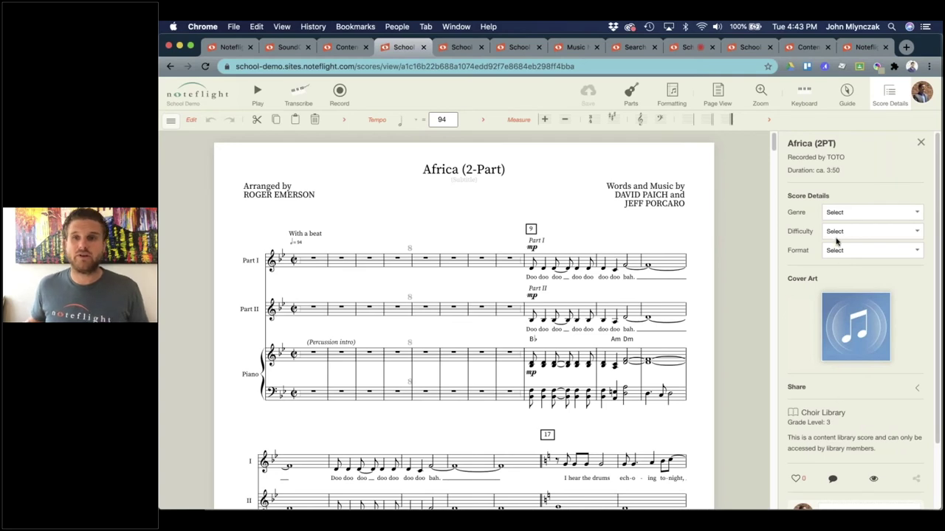
pyautogui.click(809, 169)
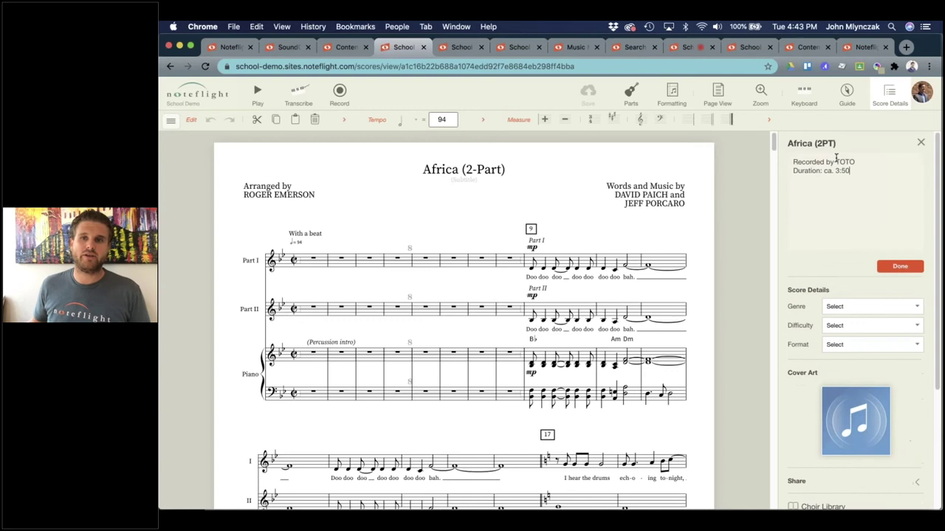
pyautogui.click(919, 142)
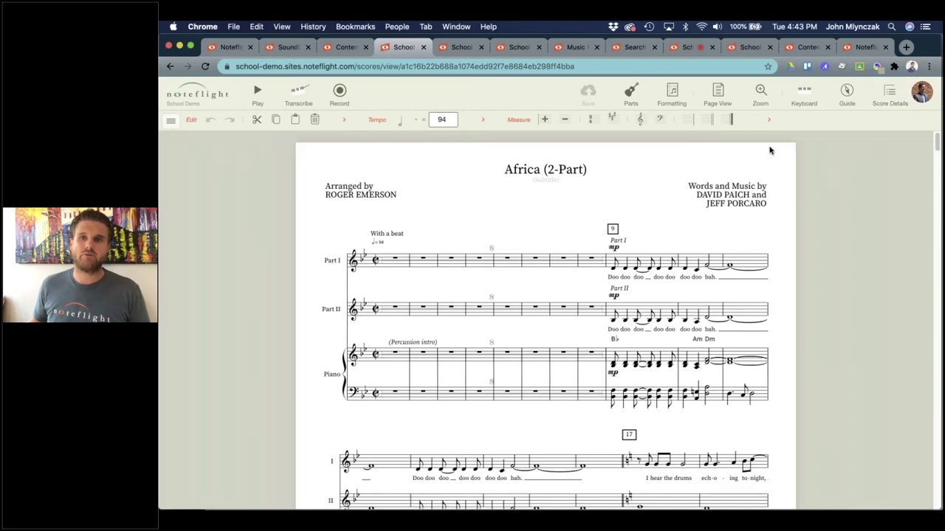
# Step: Change the score's cover art to the first stock photo for "africa", a lone tree at sunset, cropped around the tree, and save it
pyautogui.click(890, 95)
pyautogui.scroll(-2, 823, 243)
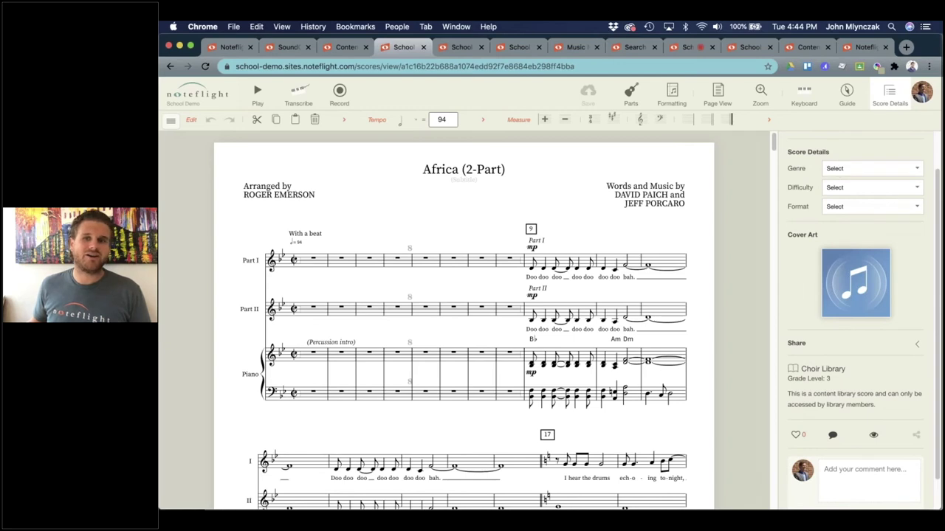
pyautogui.moveTo(856, 286)
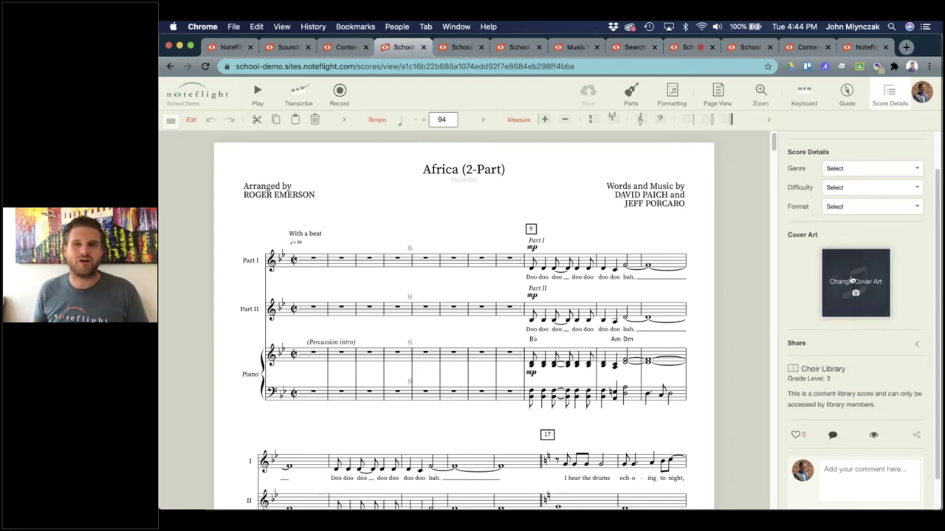
pyautogui.click(849, 282)
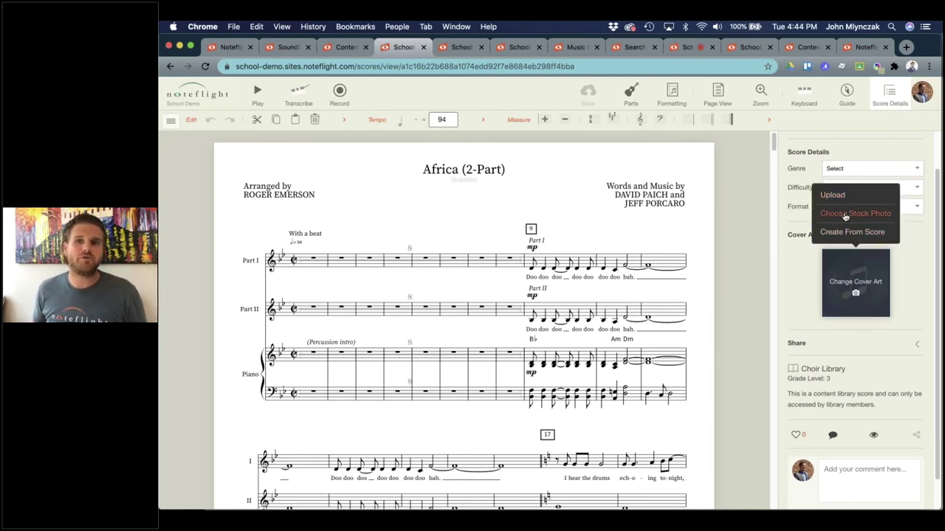
pyautogui.click(843, 215)
pyautogui.write('africa')
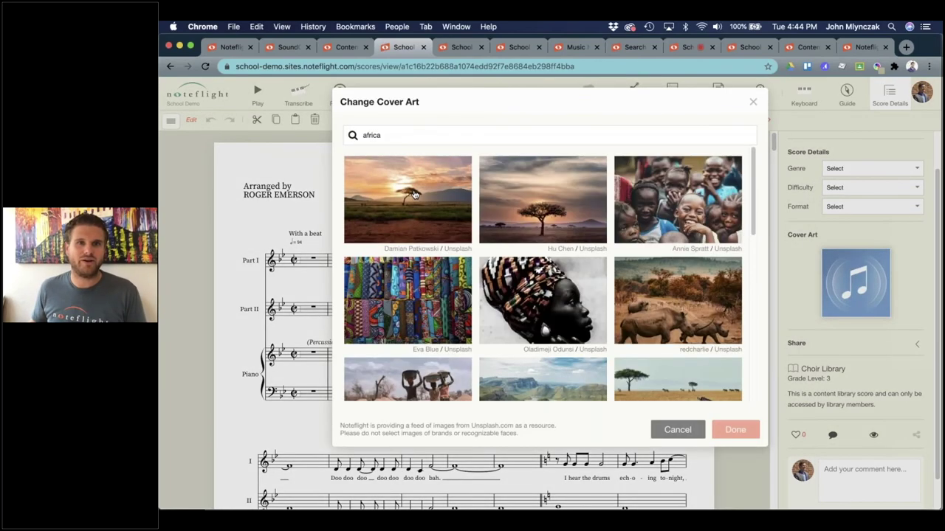
pyautogui.click(414, 196)
pyautogui.click(735, 429)
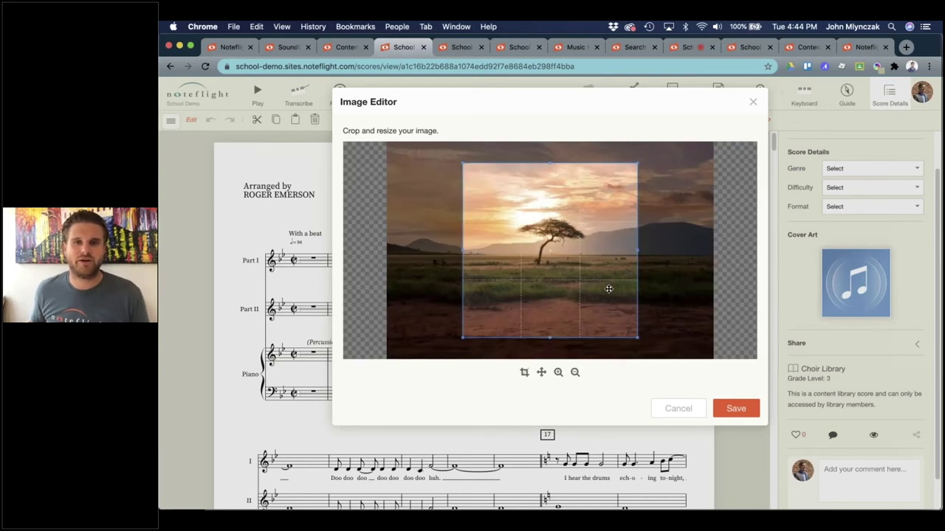
pyautogui.moveTo(637, 327); pyautogui.dragTo(626, 312)
pyautogui.moveTo(562, 249); pyautogui.dragTo(574, 289)
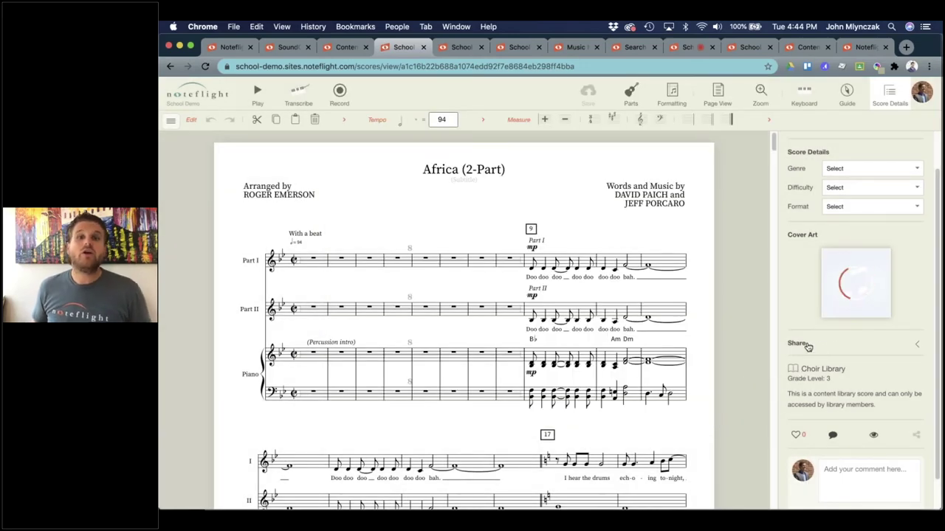
# Step: Share the Africa (2-Part) score with all site members at View access, make it an activity template and save the sharing settings
pyautogui.click(809, 346)
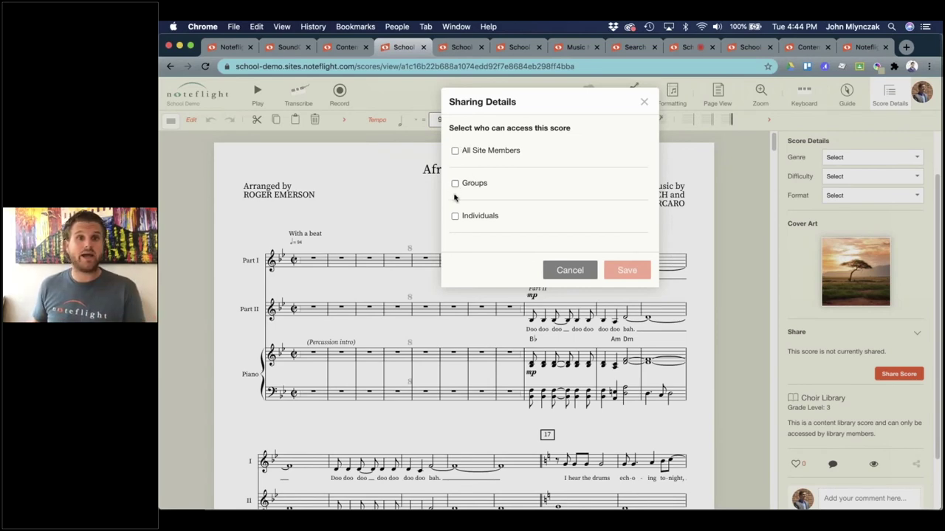
pyautogui.click(455, 152)
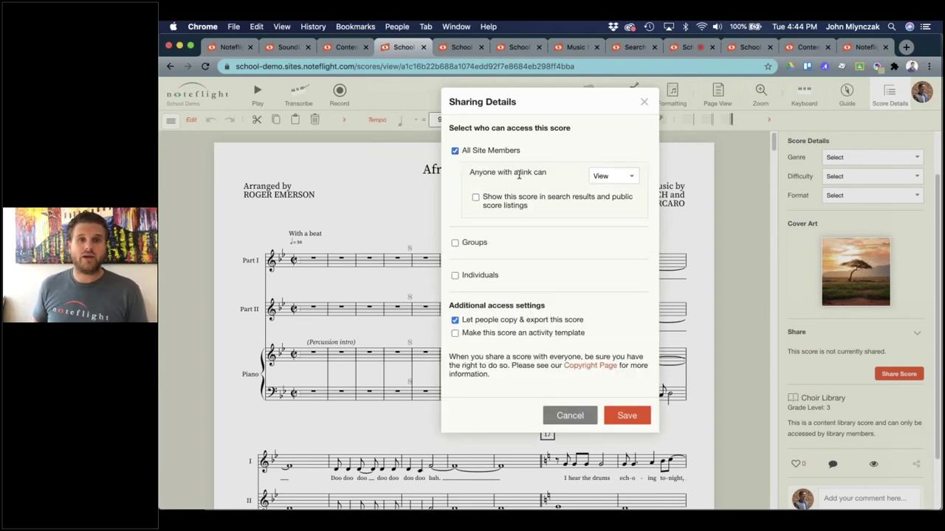
pyautogui.click(621, 181)
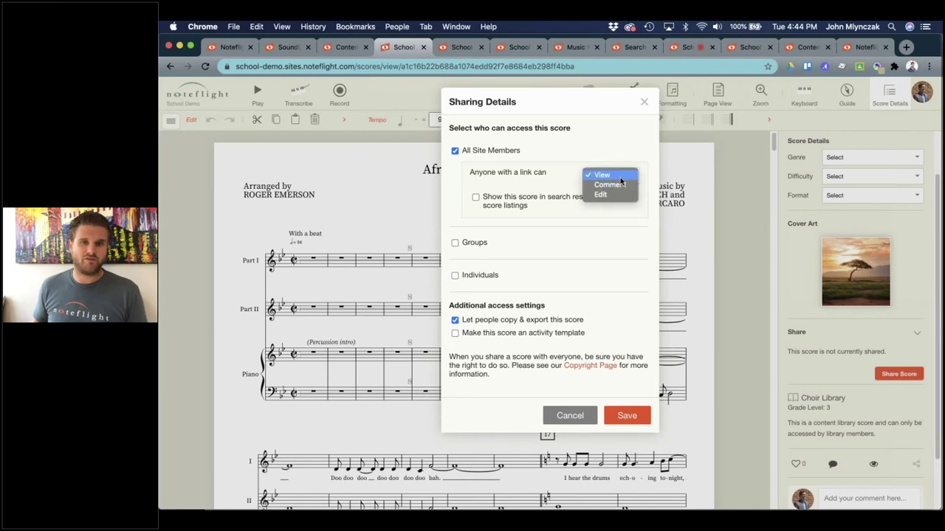
pyautogui.click(598, 152)
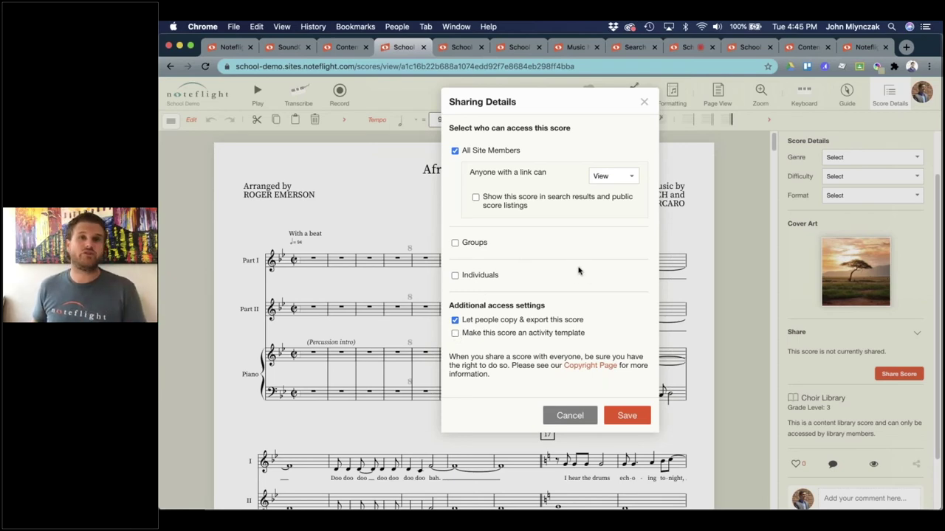
pyautogui.click(454, 334)
pyautogui.click(627, 416)
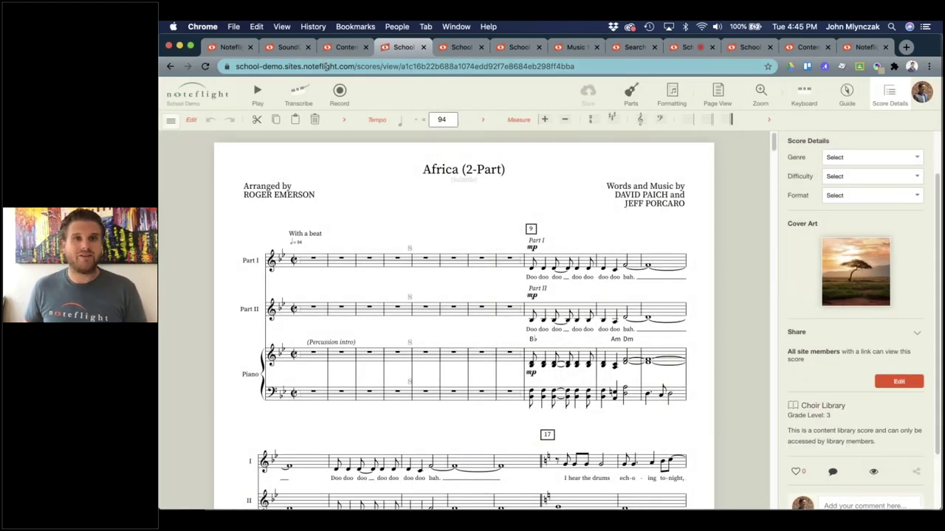
# Step: Switch to the SoundCheck window and share the "Record this!" score as an activity template with all site members
pyautogui.hotkey('ctrl', 'Up')
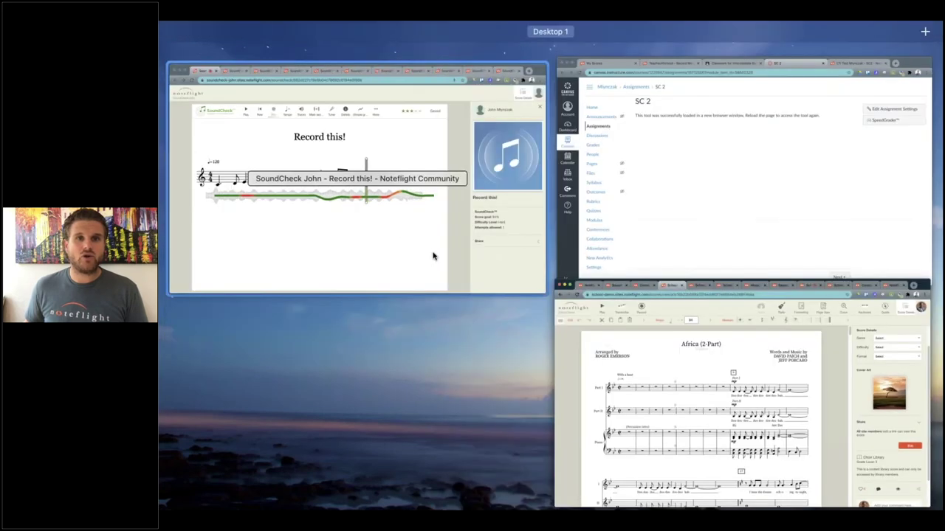
pyautogui.click(433, 256)
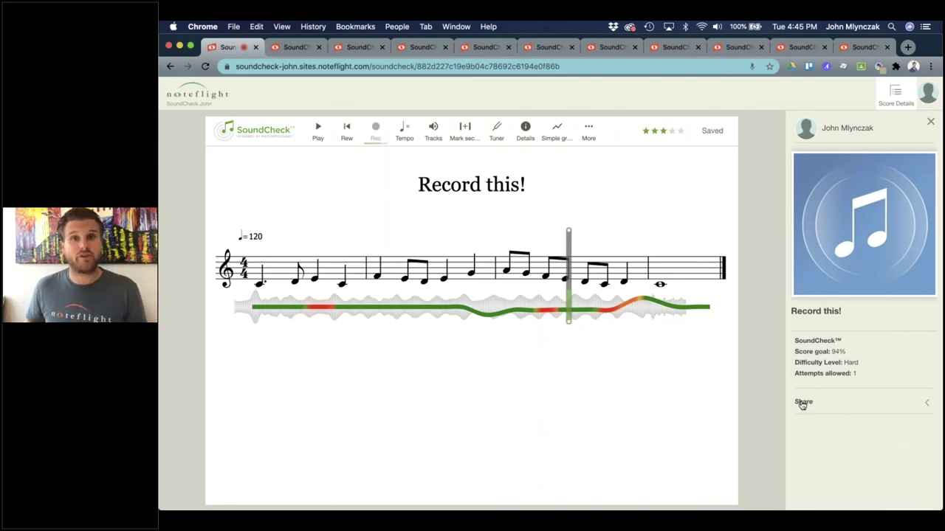
pyautogui.click(803, 403)
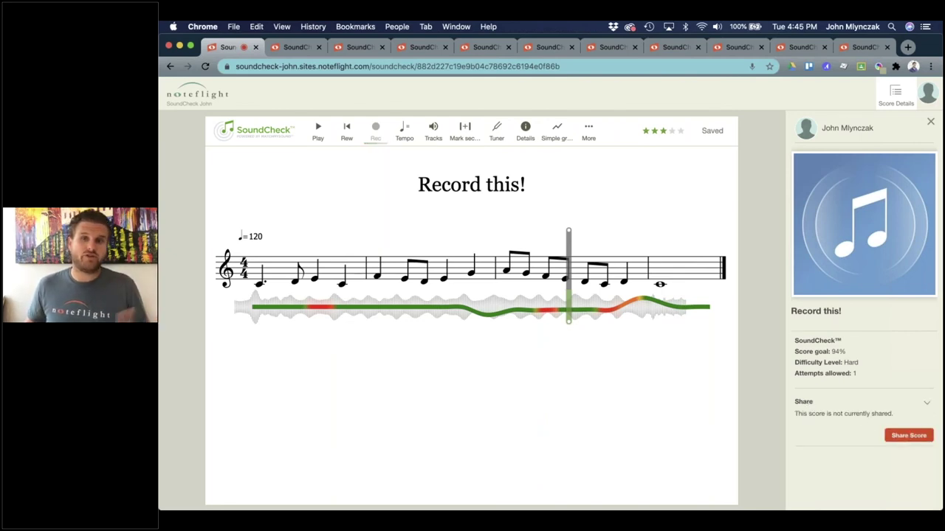
pyautogui.click(910, 437)
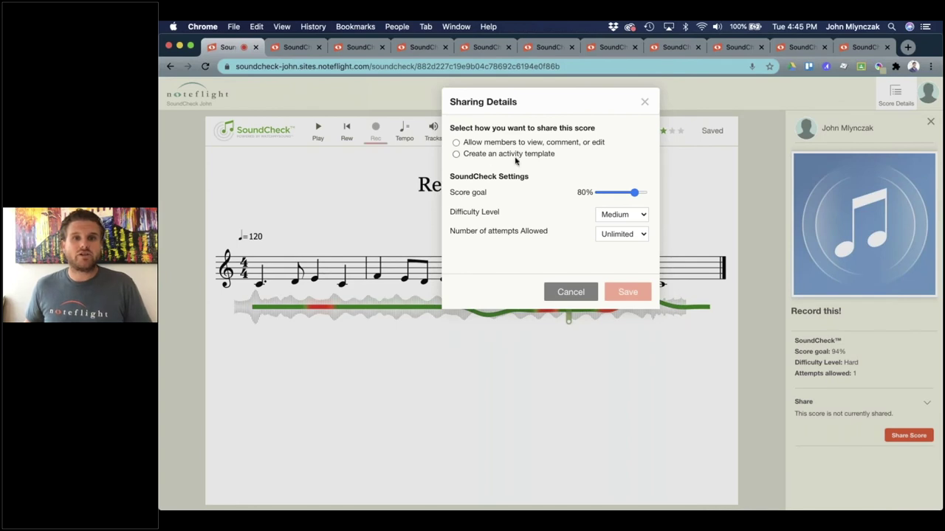
pyautogui.click(456, 154)
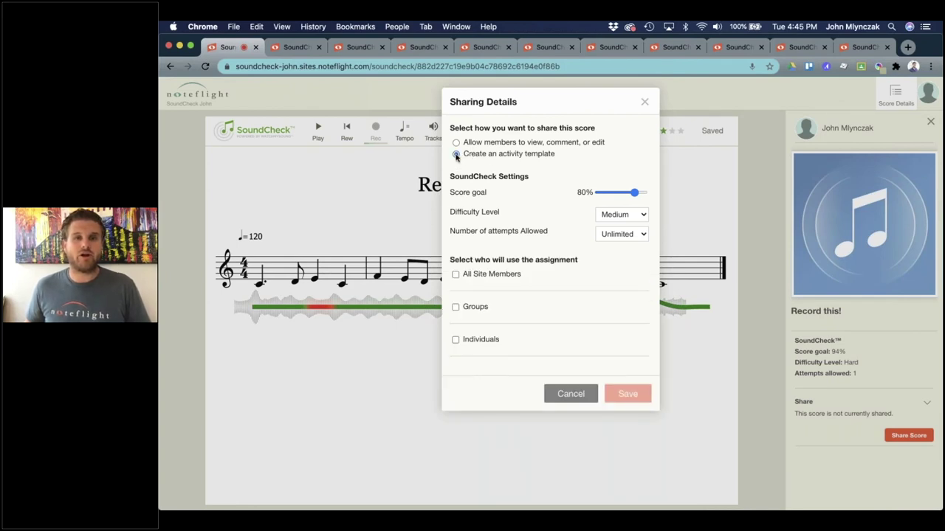
pyautogui.click(454, 274)
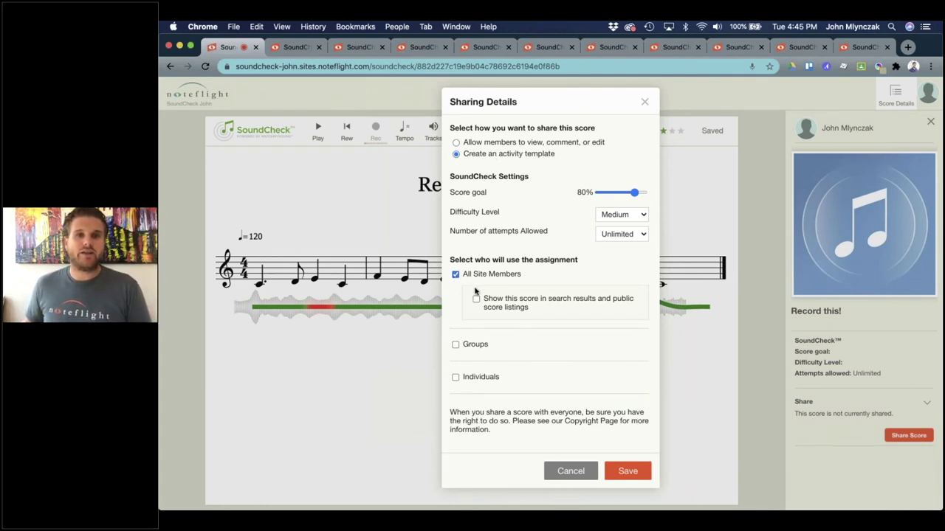
pyautogui.click(628, 471)
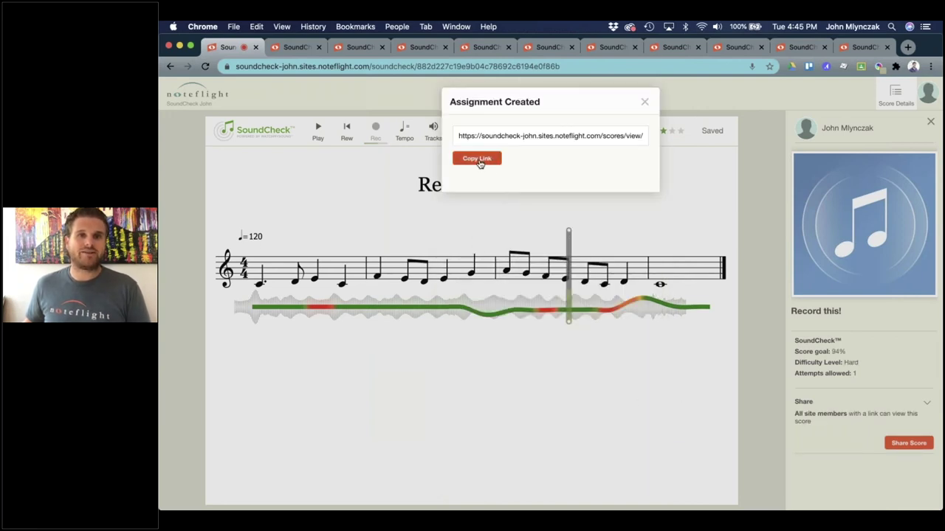
# Step: Copy the link of the created "Record this!" assignment and close its dialog
pyautogui.click(478, 161)
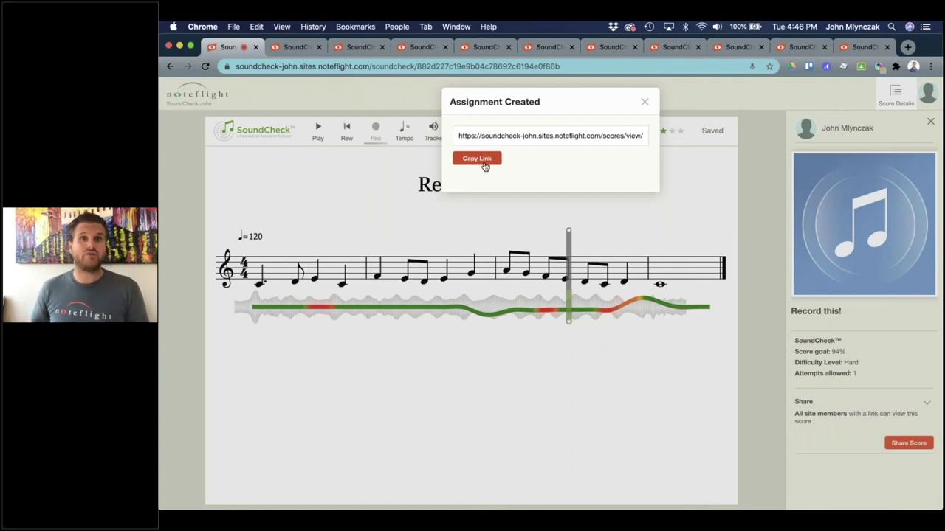
pyautogui.click(480, 159)
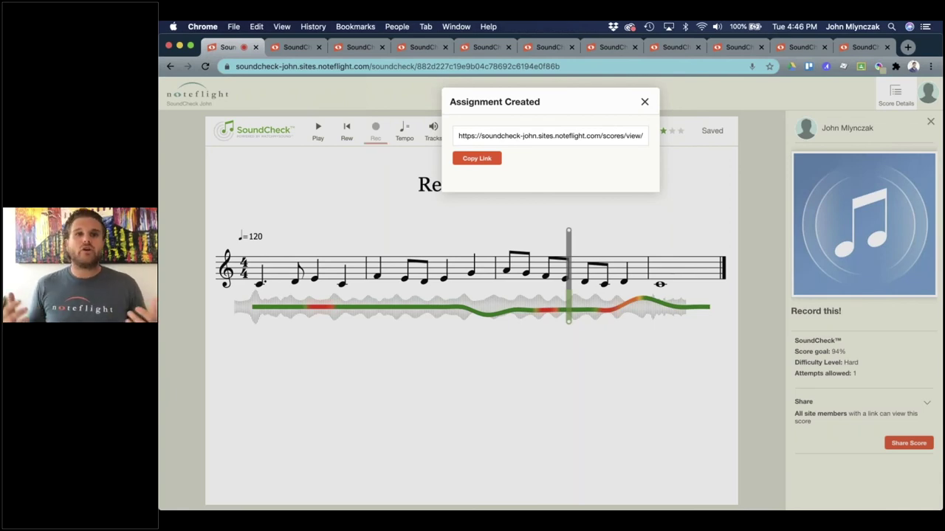
pyautogui.click(643, 103)
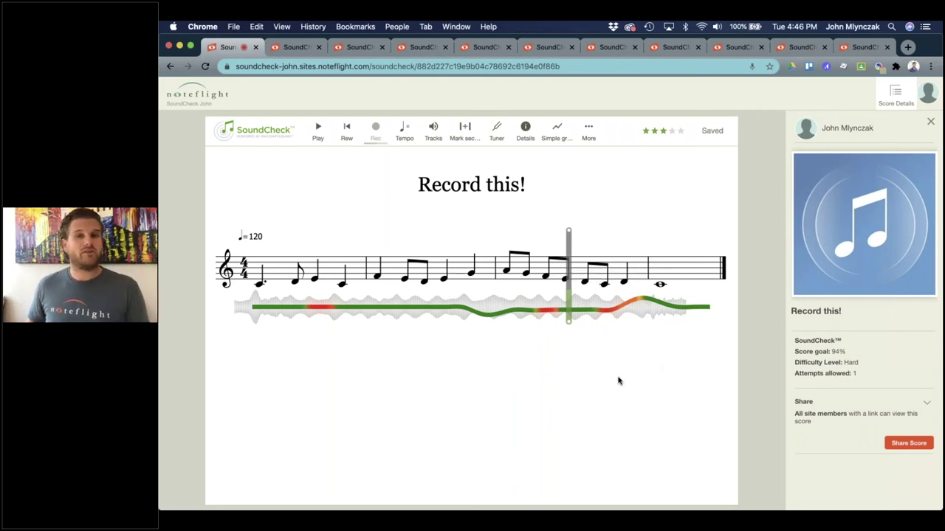
# Step: Glance at the Scale & Arpeggio Warm Up score, return to the School Demo window and look over its content libraries
pyautogui.click(291, 49)
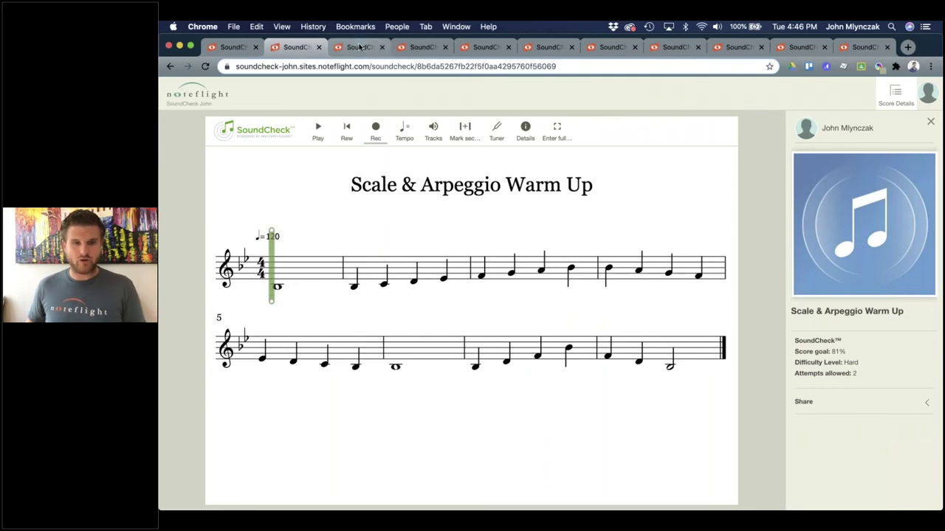
pyautogui.hotkey('ctrl', 'Up')
pyautogui.click(652, 324)
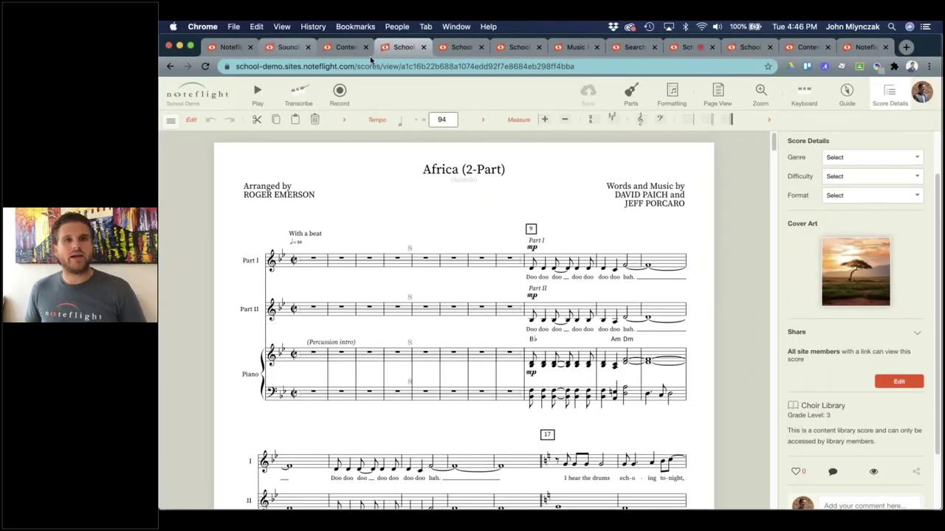
pyautogui.click(345, 48)
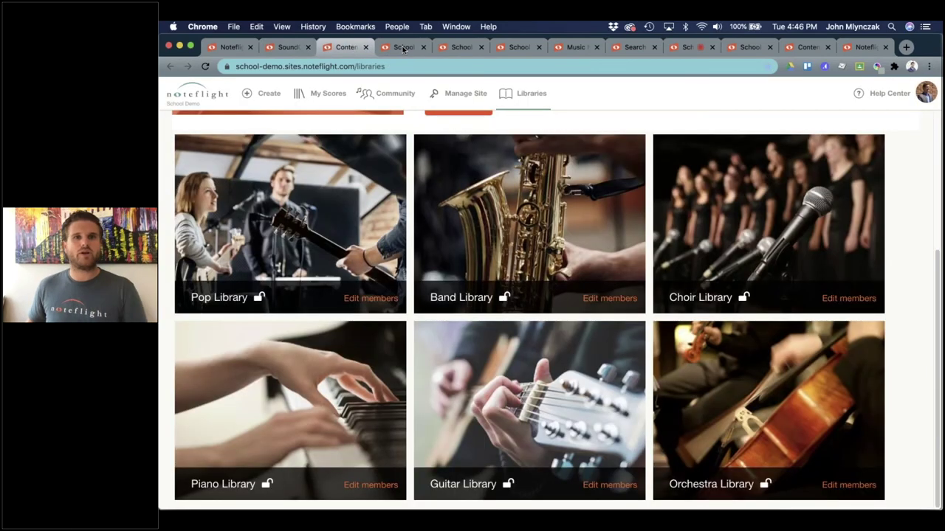
pyautogui.click(403, 47)
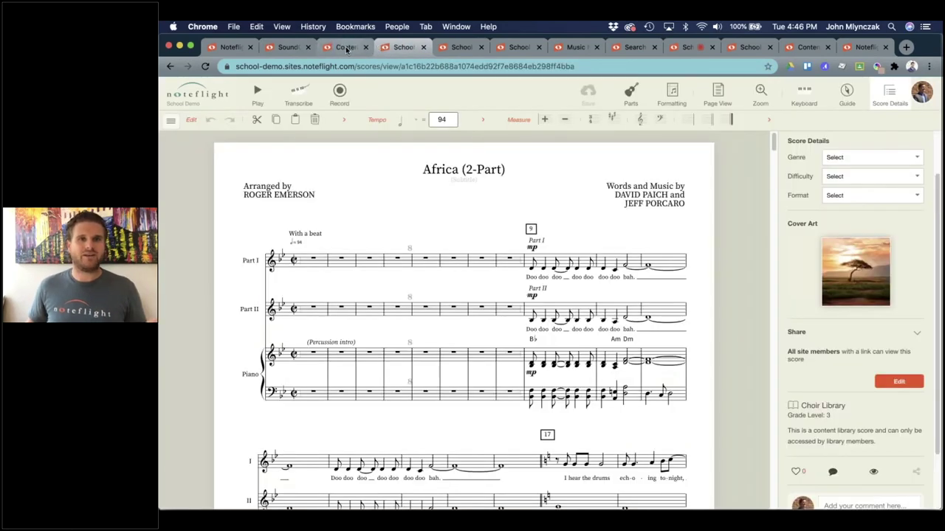
pyautogui.click(346, 47)
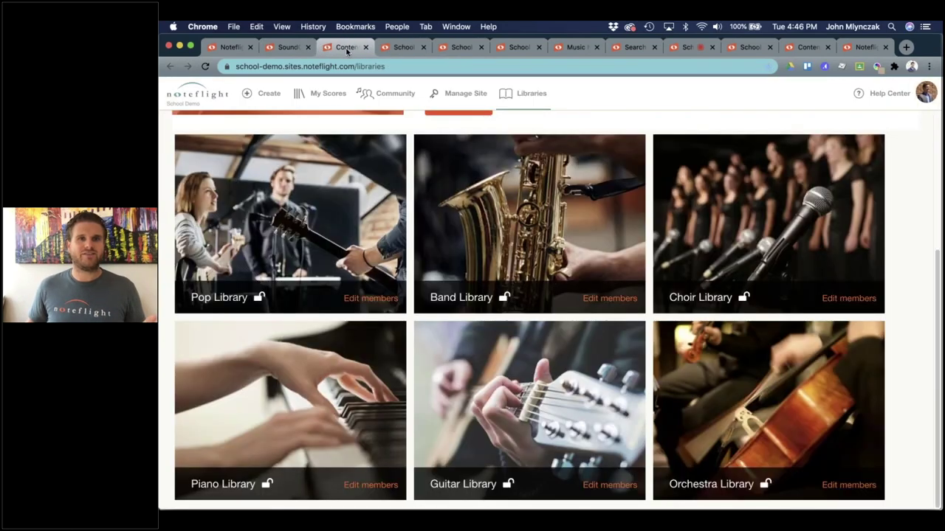
# Step: Go to the site's own scores and create a new score from a blank Treble Clef sheet
pyautogui.click(322, 96)
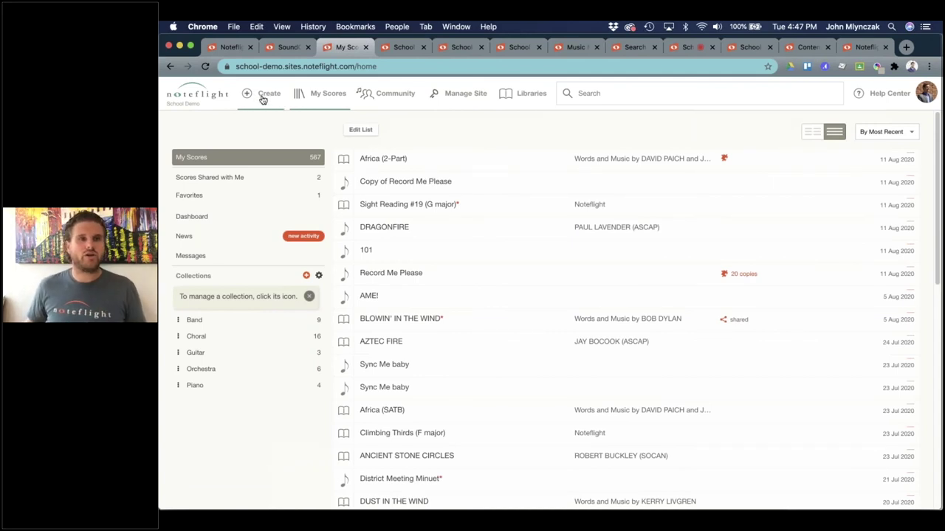
pyautogui.click(528, 184)
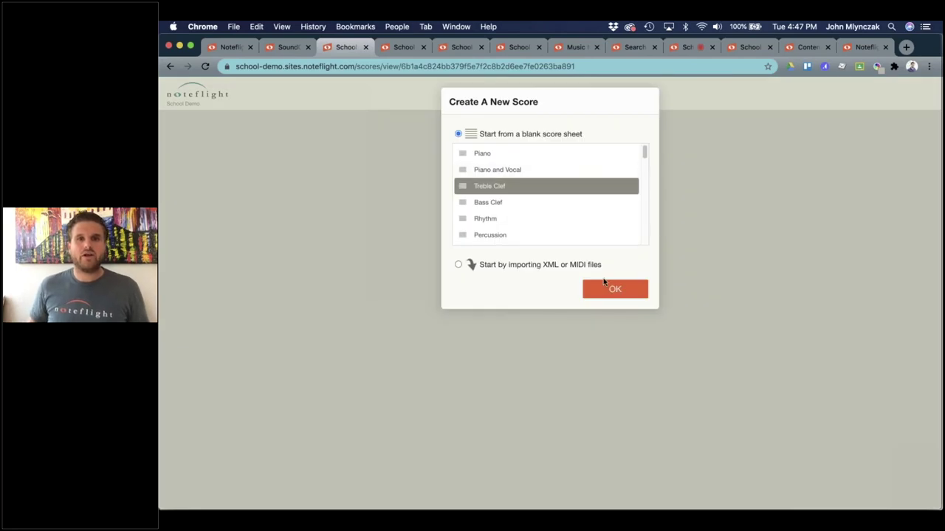
pyautogui.click(605, 289)
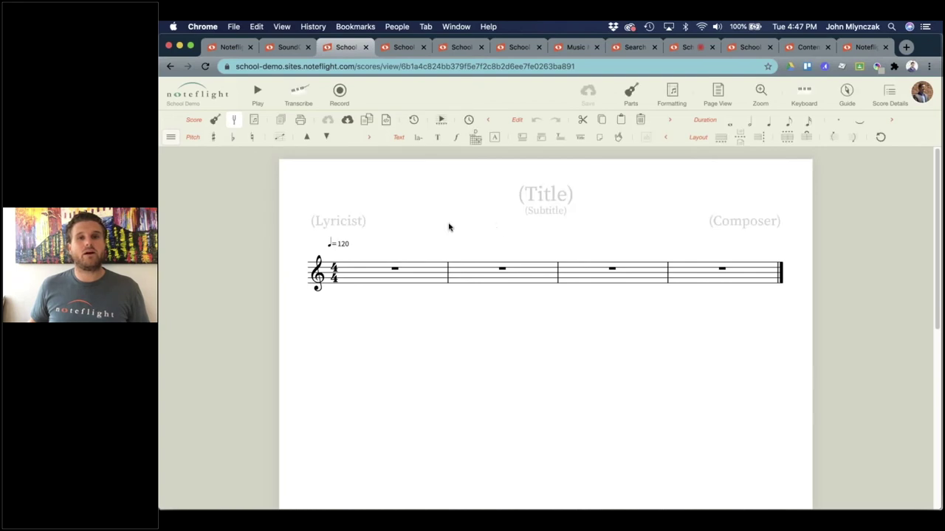
# Step: Title the new score "Do This 101" and save it
pyautogui.click(537, 193)
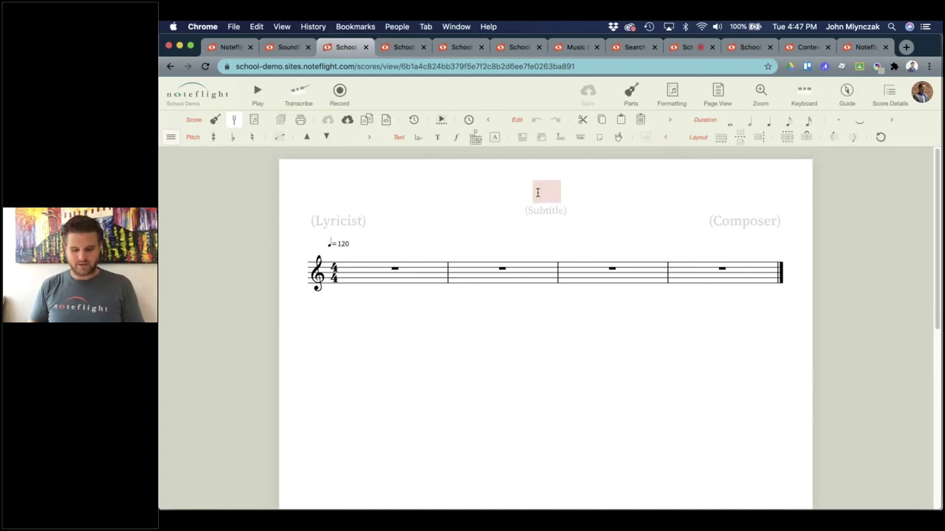
pyautogui.write('Do This ')
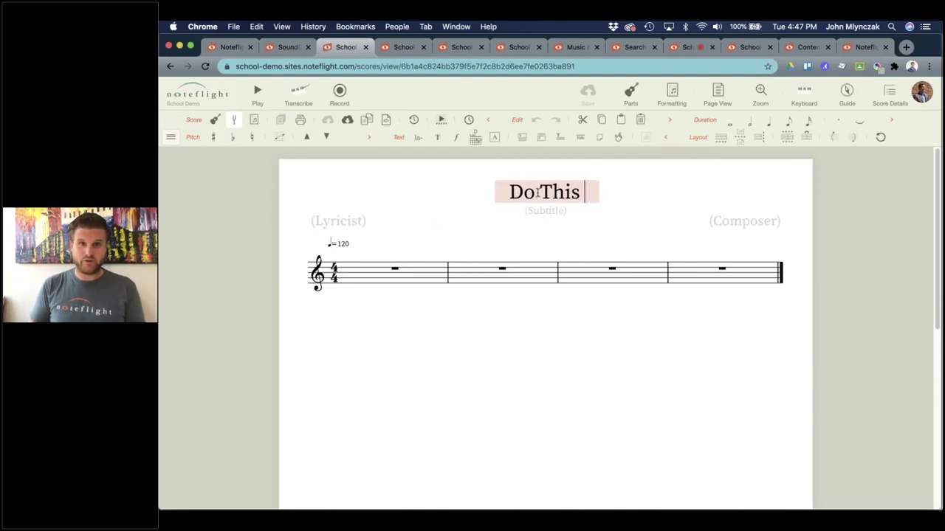
pyautogui.write('101')
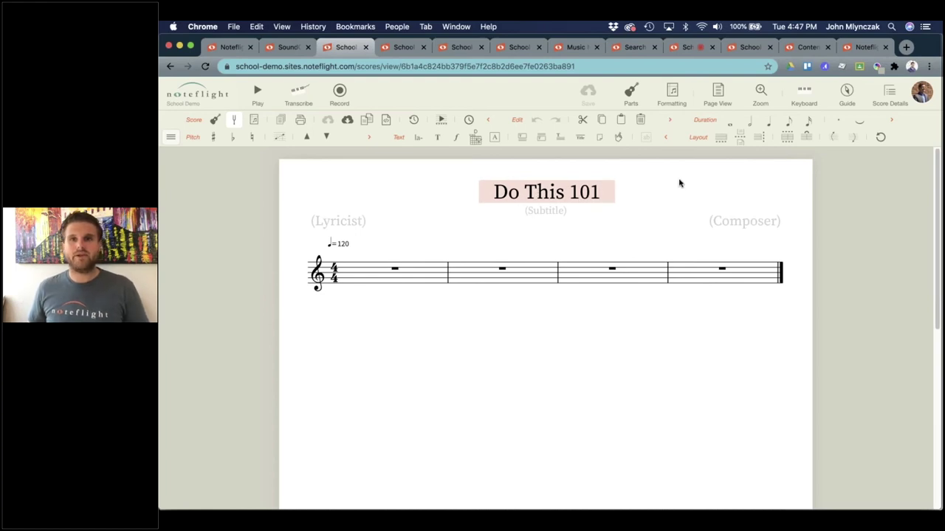
pyautogui.click(645, 184)
pyautogui.click(588, 95)
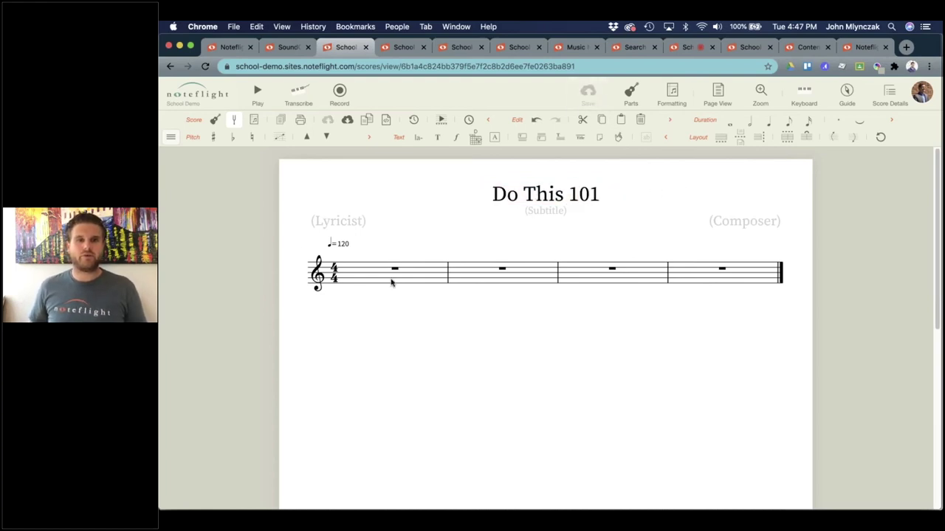
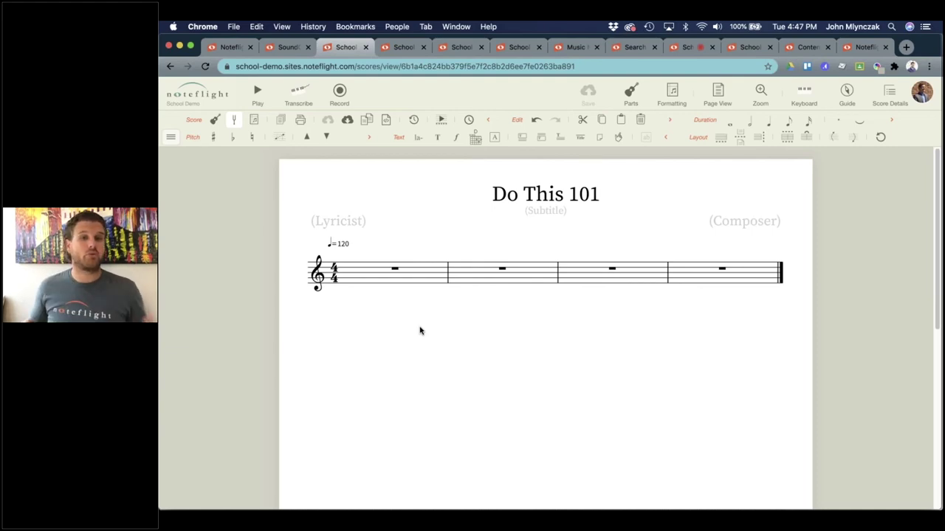
# Step: Enter the quarter notes C, D, E and G in measure 1 and A on the first beat of measure 2
pyautogui.click(360, 292)
pyautogui.press('c')
pyautogui.press('d')
pyautogui.press('e')
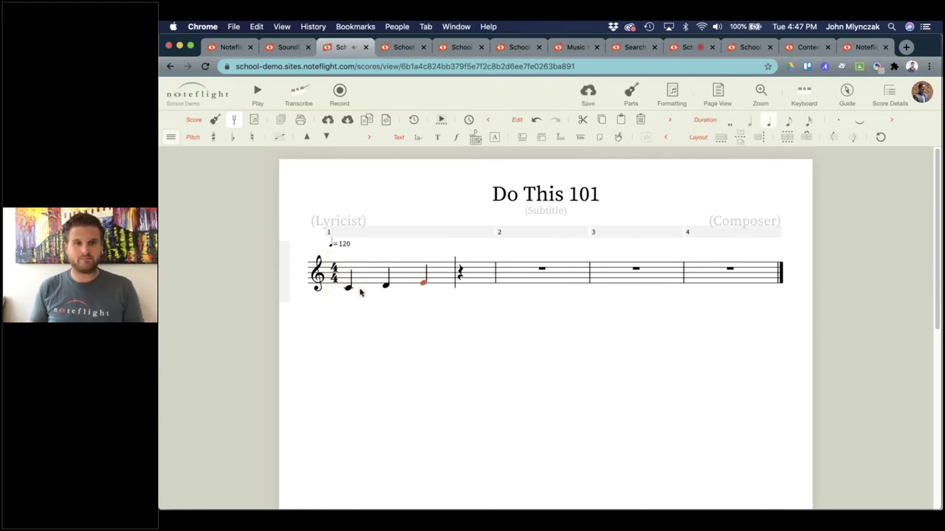
pyautogui.press('f')
pyautogui.press('g')
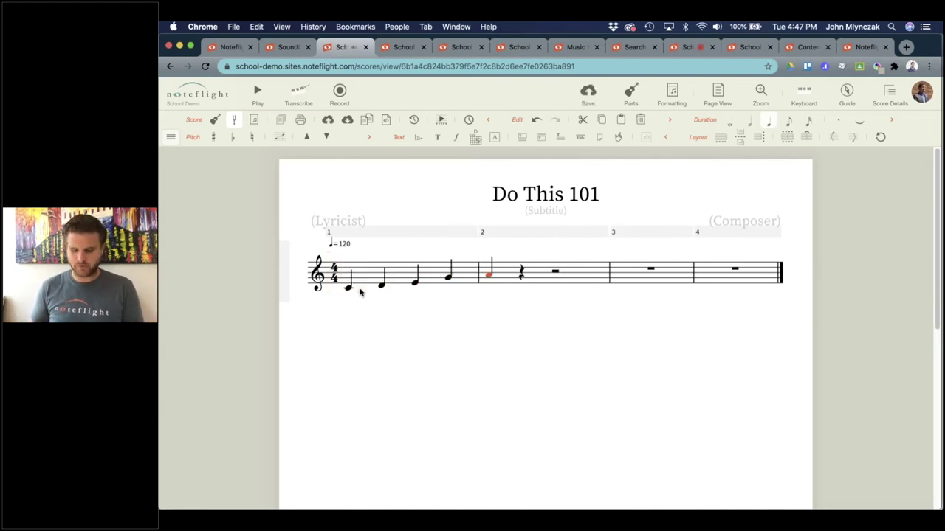
pyautogui.press('XF86AudioRaiseVolume')
pyautogui.press('XF86AudioRaiseVolume')
pyautogui.press('XF86AudioRaiseVolume')
pyautogui.press('XF86AudioRaiseVolume')
pyautogui.press('XF86AudioRaiseVolume')
pyautogui.press('XF86AudioRaiseVolume')
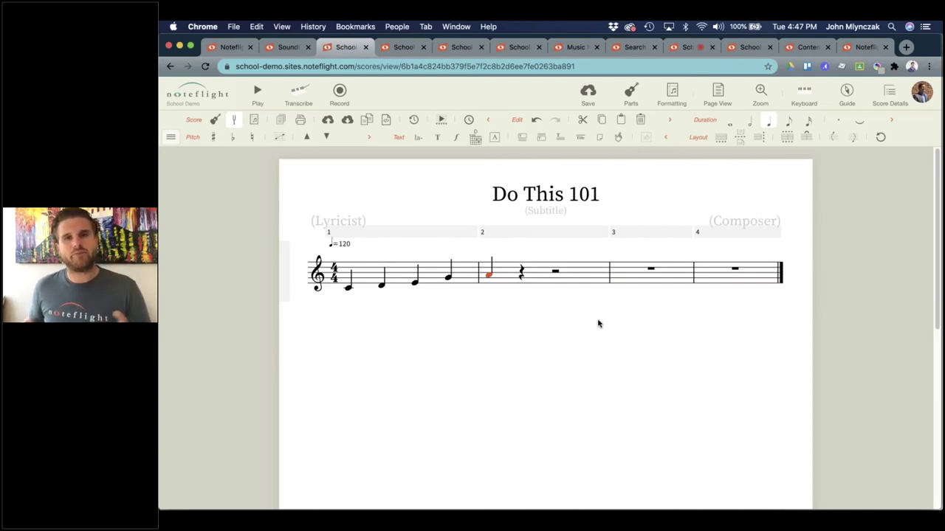
# Step: Save the score and add a system break after measure 2
pyautogui.click(588, 92)
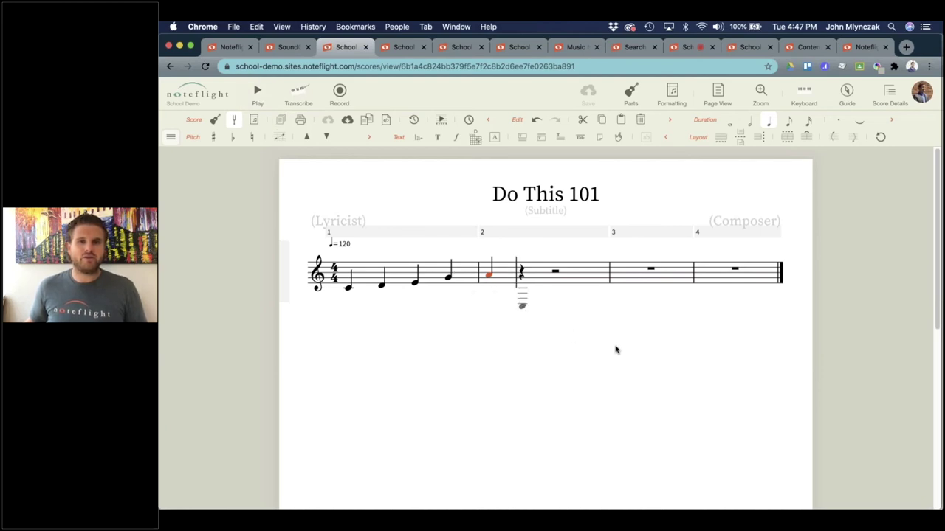
pyautogui.click(581, 280)
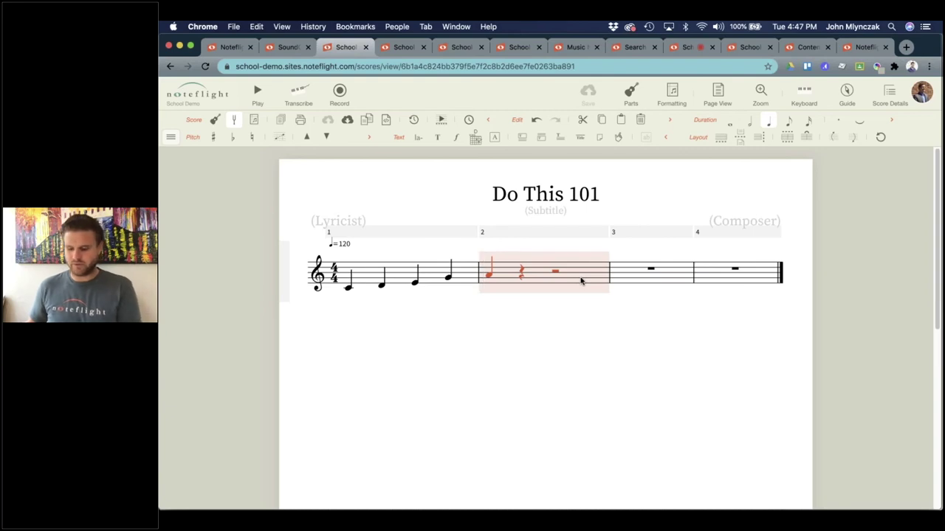
pyautogui.press('Return')
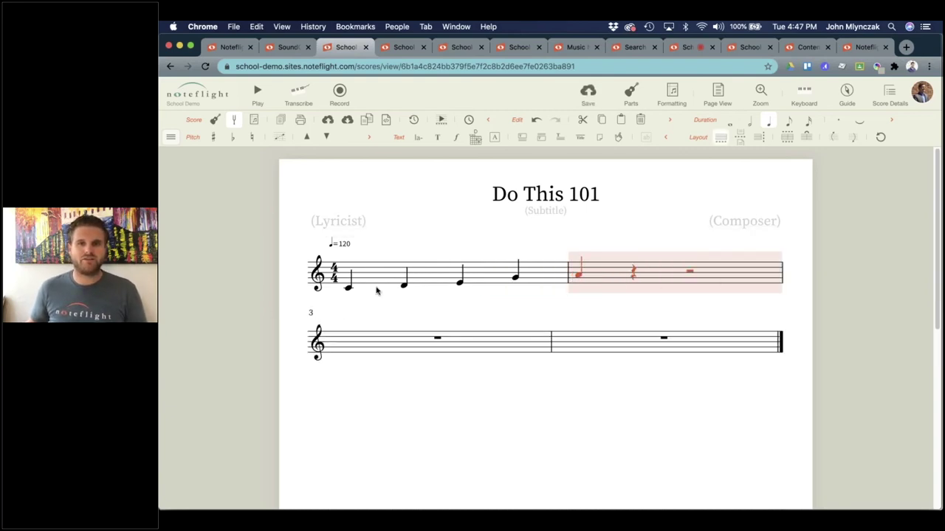
# Step: Put a final barline at the end of measure 2 to close off the example pitches
pyautogui.click(171, 137)
pyautogui.moveTo(194, 273)
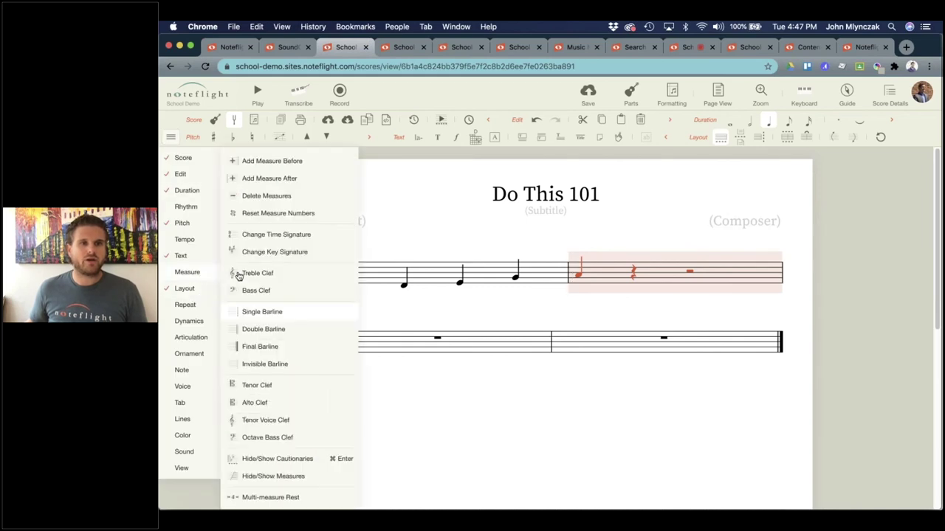
pyautogui.click(260, 347)
pyautogui.click(684, 425)
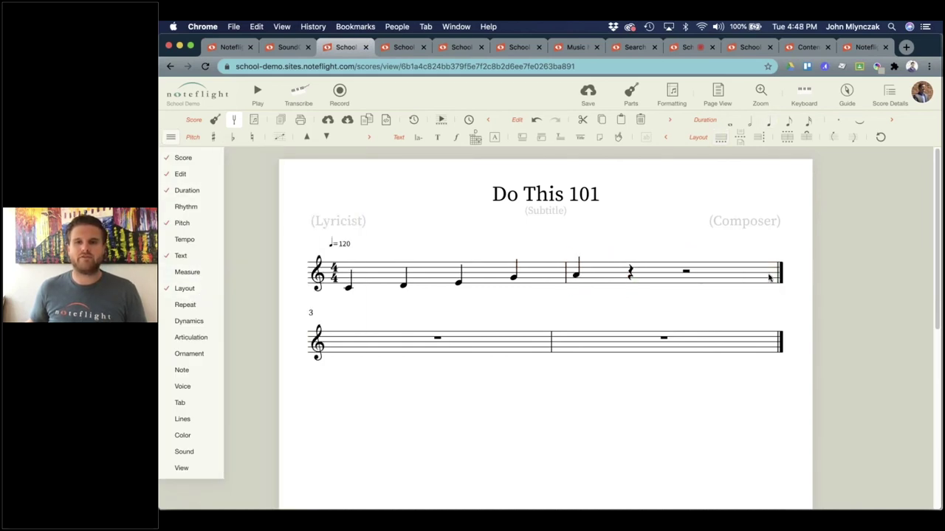
# Step: Append empty measures after measure 4 until the second system holds eight measures
pyautogui.click(512, 347)
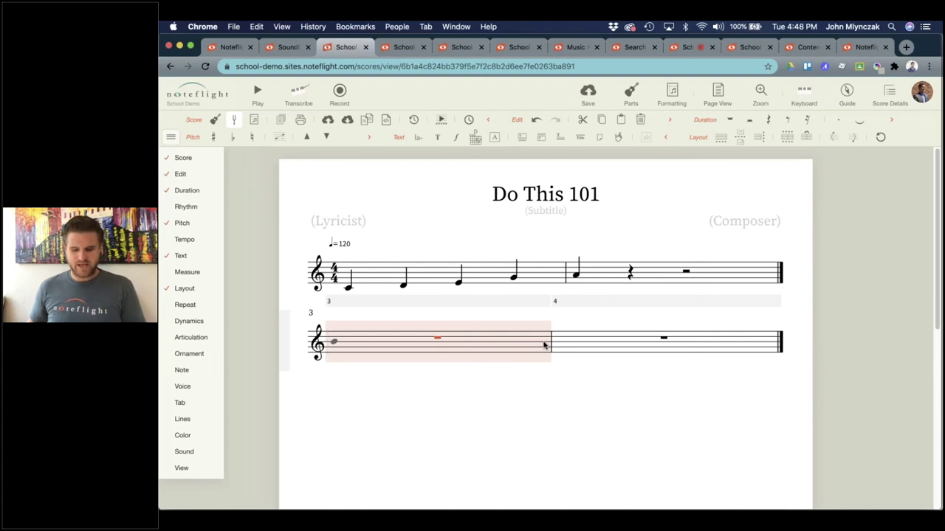
pyautogui.press('Right')
pyautogui.press('Right')
pyautogui.press('Right')
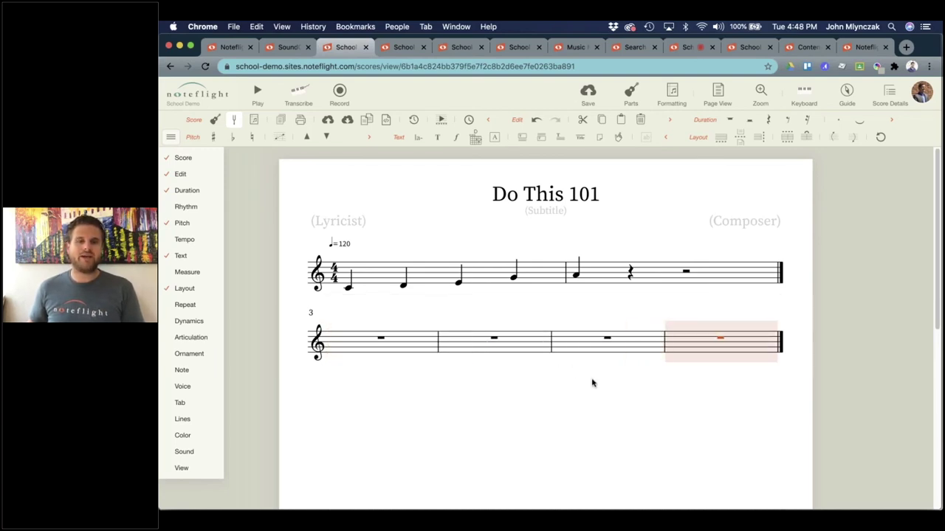
pyautogui.press('Right')
pyautogui.press('Right')
pyautogui.press('Right')
pyautogui.press('Right')
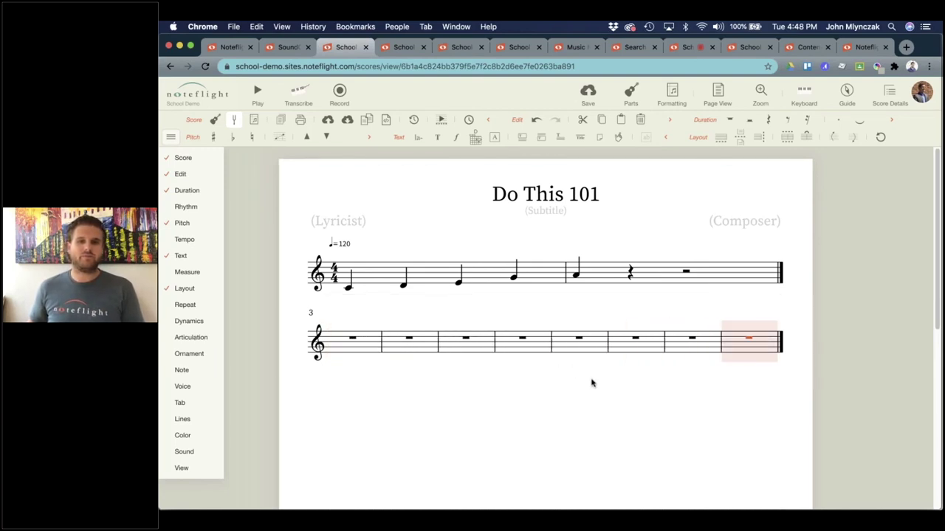
# Step: Add a system break after the second system's fourth measure and save the score
pyautogui.click(526, 345)
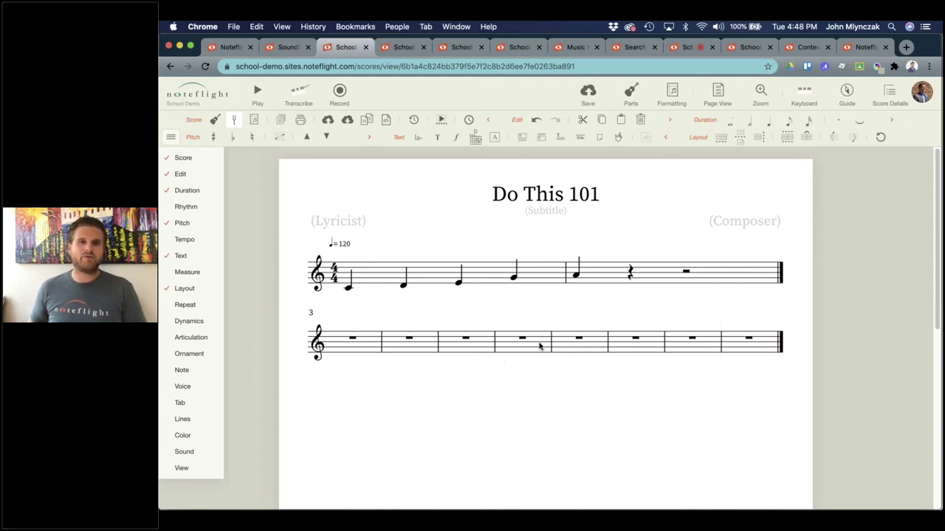
pyautogui.click(541, 345)
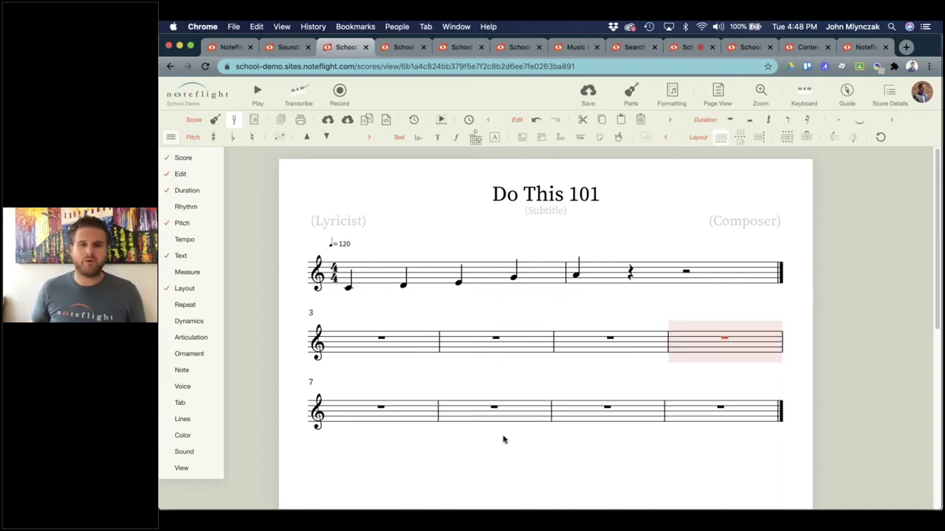
pyautogui.click(561, 486)
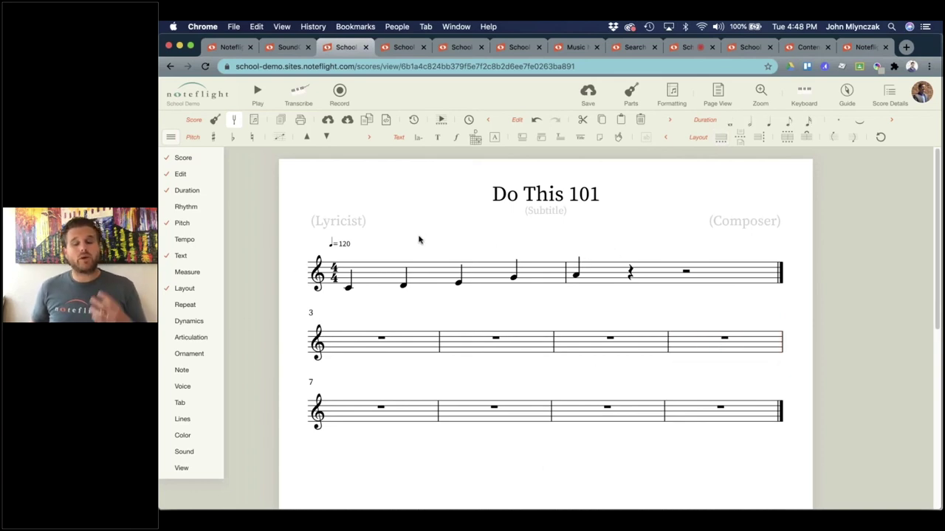
pyautogui.click(587, 93)
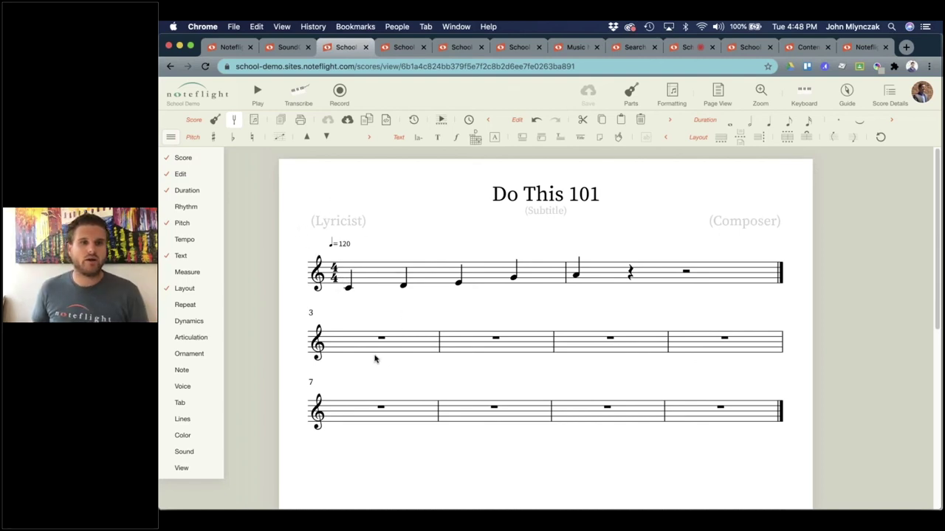
# Step: Renumber the first measure of the second system as 1
pyautogui.click(344, 345)
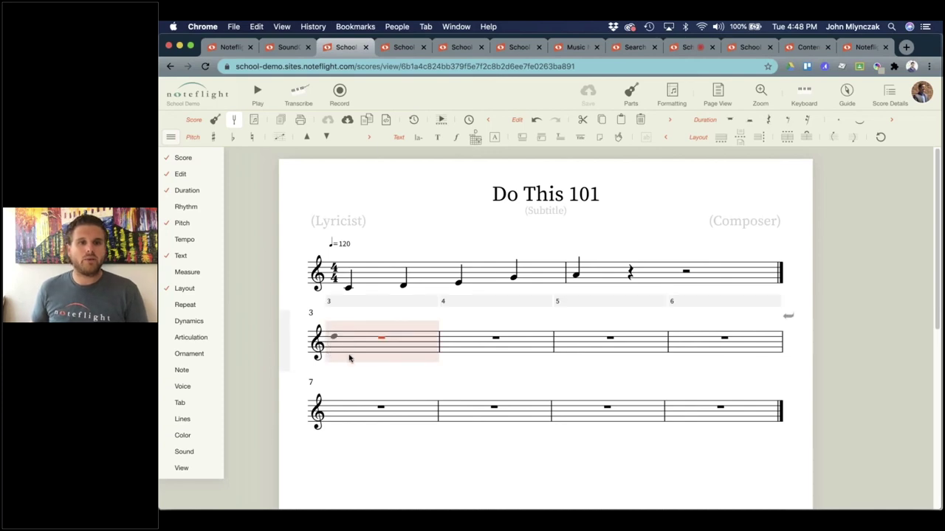
pyautogui.click(393, 392)
pyautogui.click(317, 329)
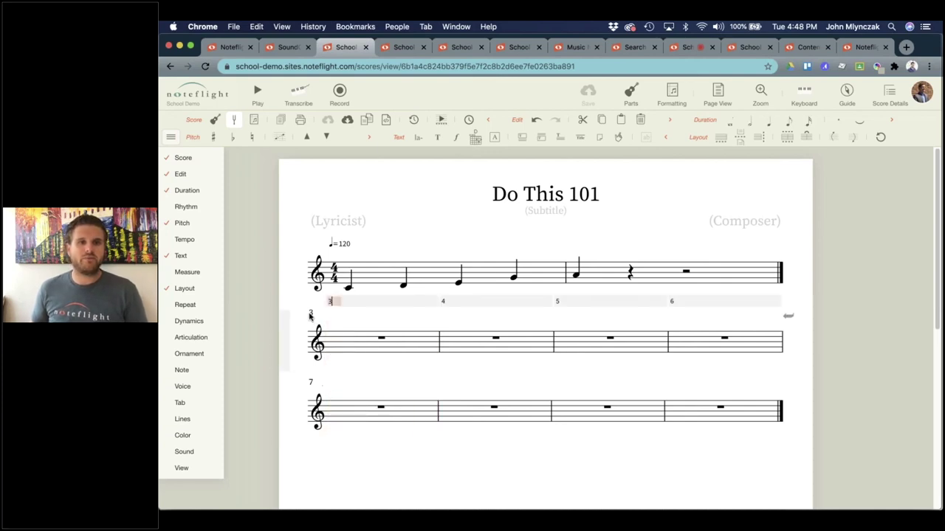
pyautogui.write('1')
pyautogui.press('Return')
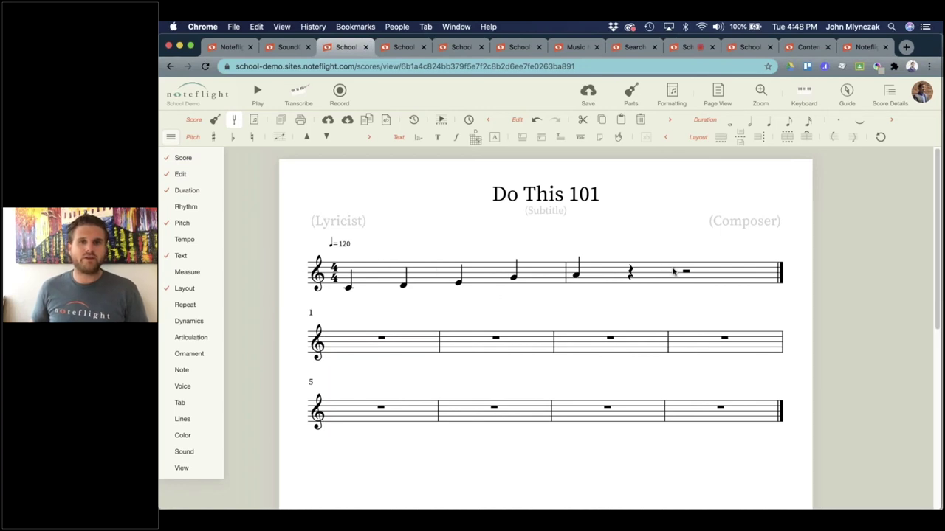
# Step: Color all notes and rests in the first system's two measures Blue and save the score
pyautogui.click(447, 276)
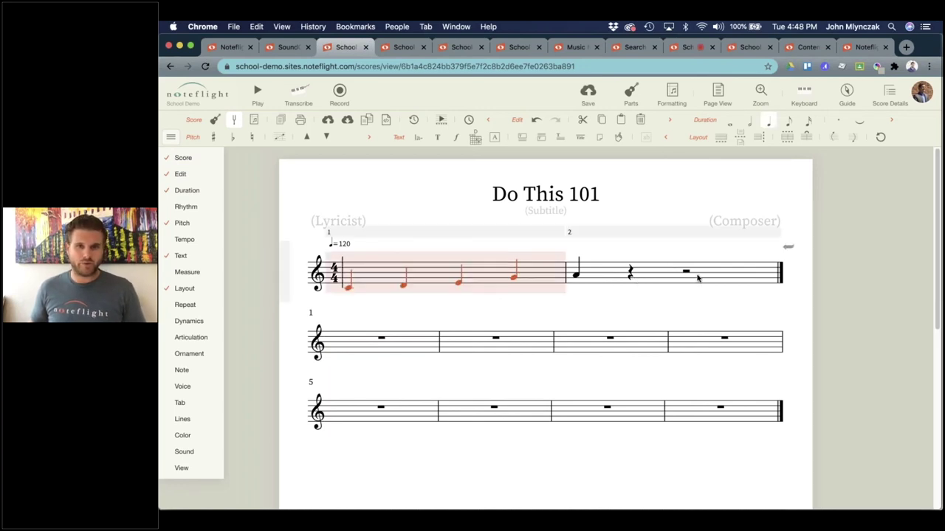
pyautogui.keyDown('shift'); pyautogui.click(652, 275); pyautogui.keyUp('shift')
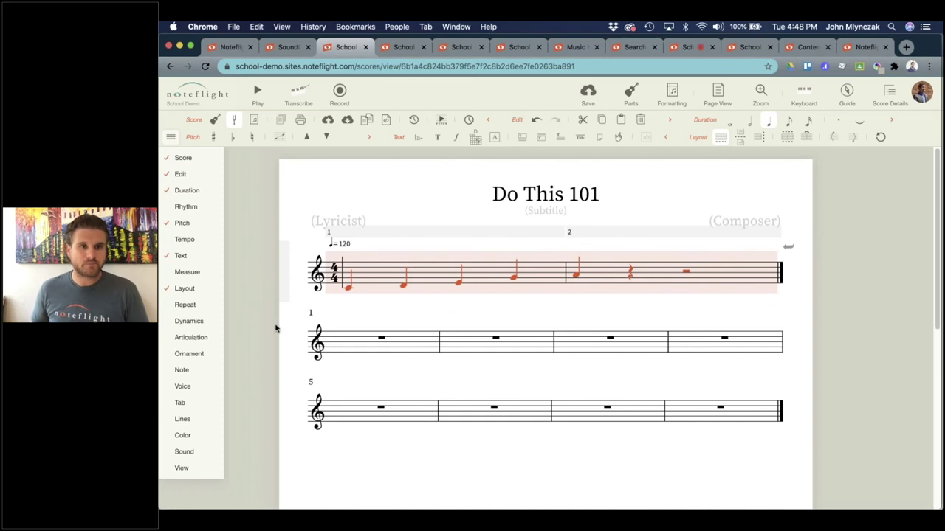
pyautogui.moveTo(193, 438)
pyautogui.click(248, 299)
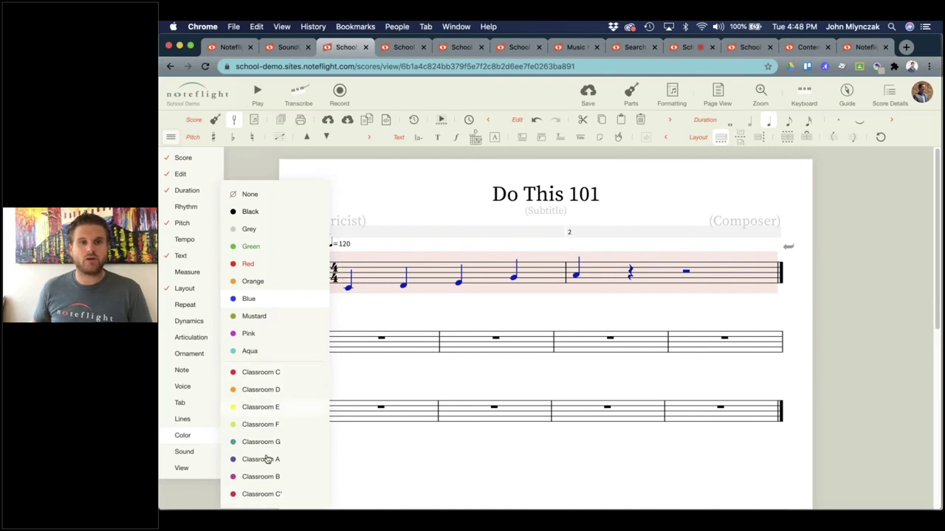
pyautogui.moveTo(279, 487)
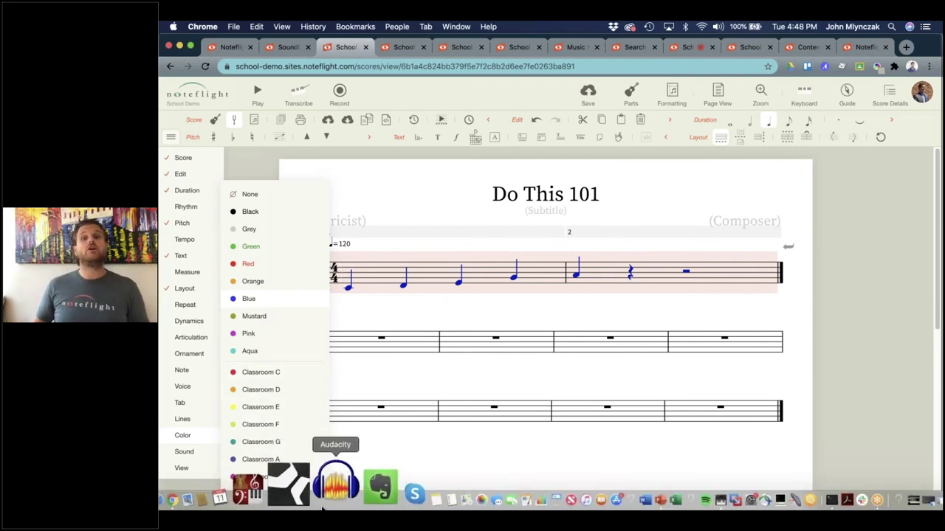
pyautogui.click(483, 465)
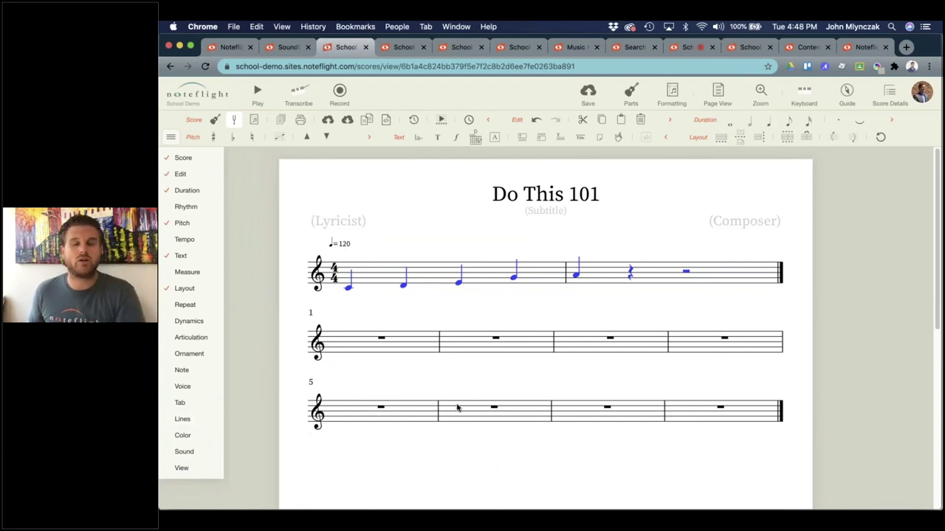
pyautogui.click(588, 93)
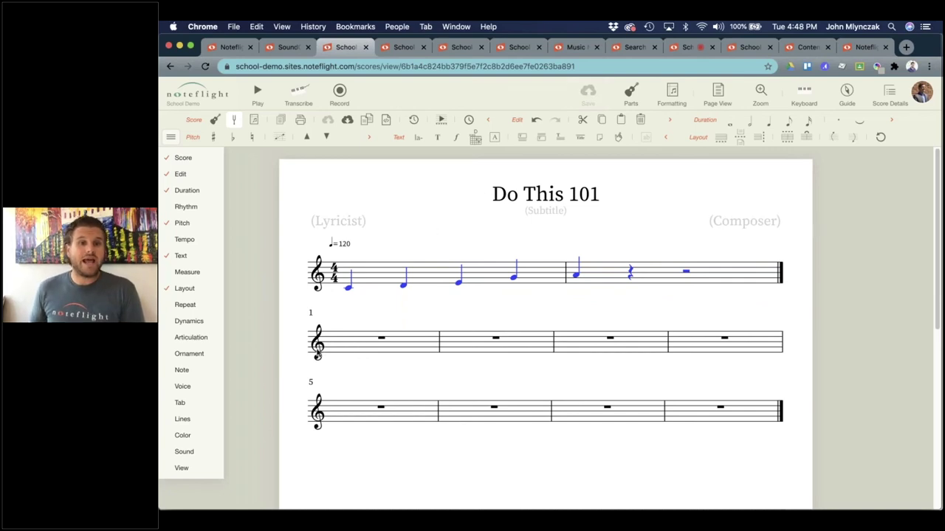
# Step: Add a text block before the second system reading "Using the blue pitches above, compose an 8-measure melody"
pyautogui.click(338, 349)
pyautogui.moveTo(184, 258)
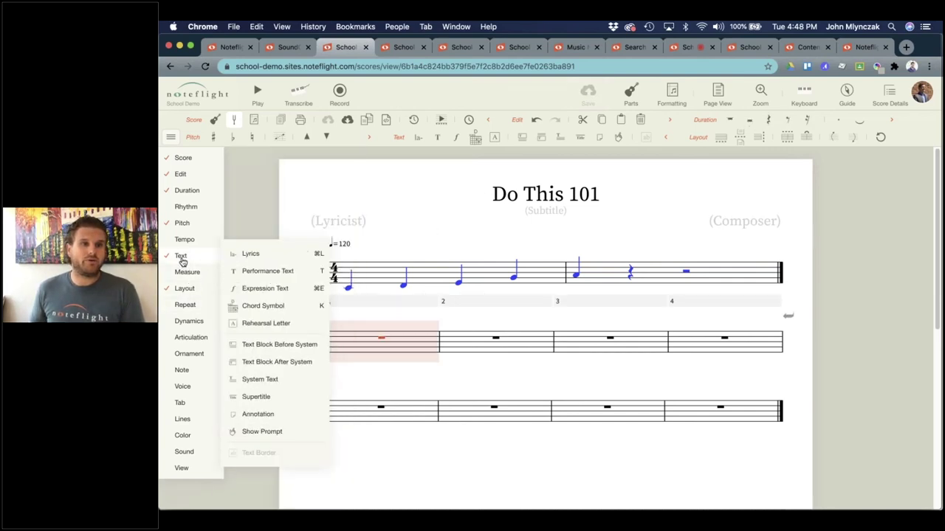
pyautogui.click(271, 345)
pyautogui.doubleClick(347, 337)
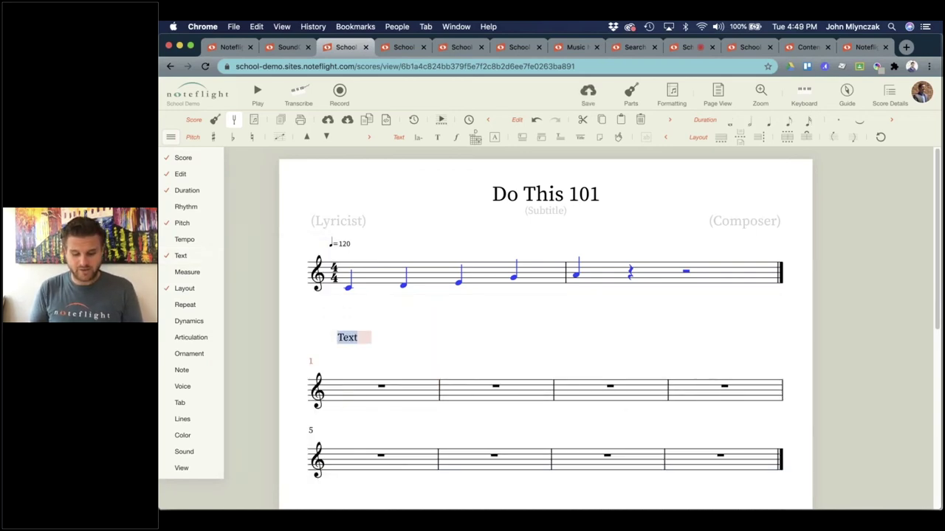
pyautogui.write('Using the ')
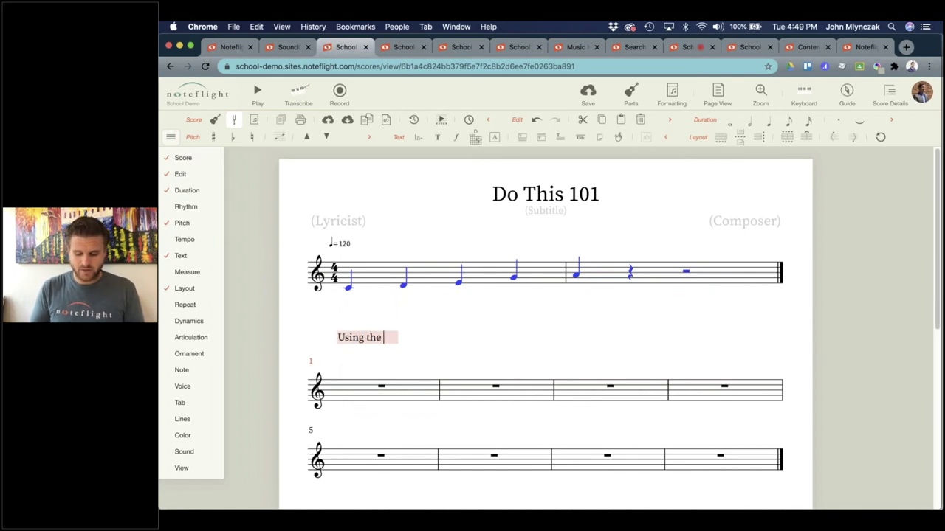
pyautogui.write('blue pitches ')
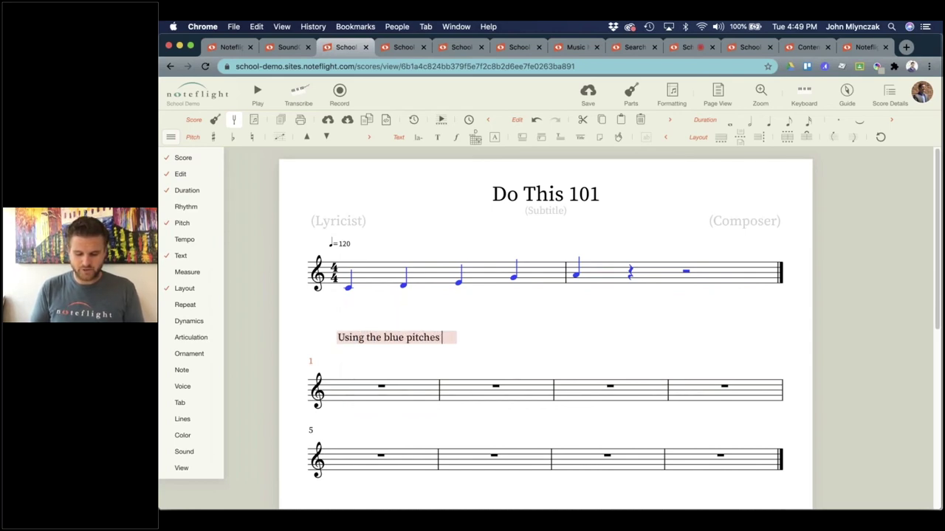
pyautogui.write('above, cm')
pyautogui.press('BackSpace')
pyautogui.write('ompose an ')
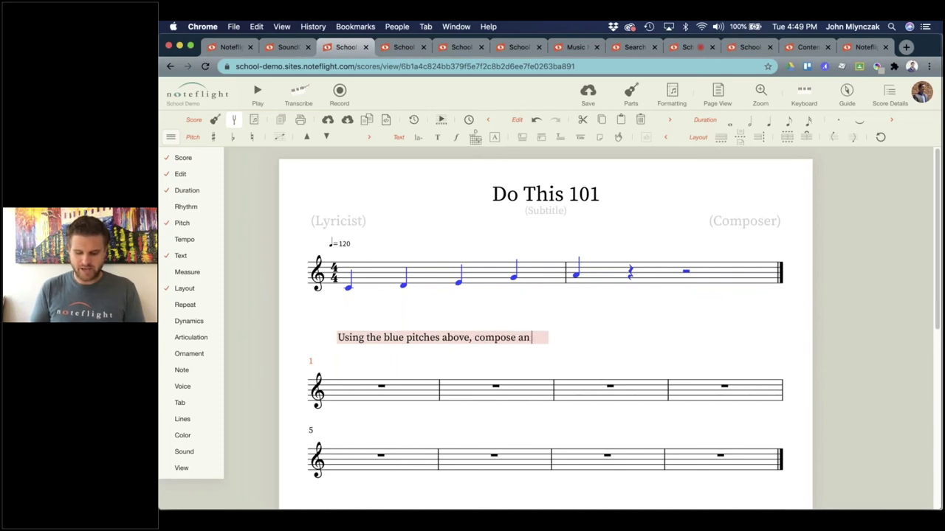
pyautogui.write('8-measure m')
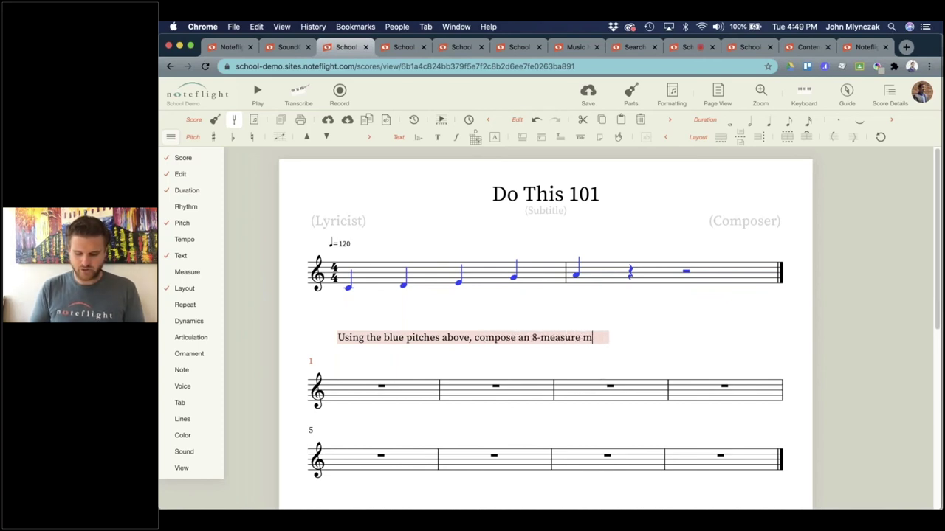
pyautogui.write('elody')
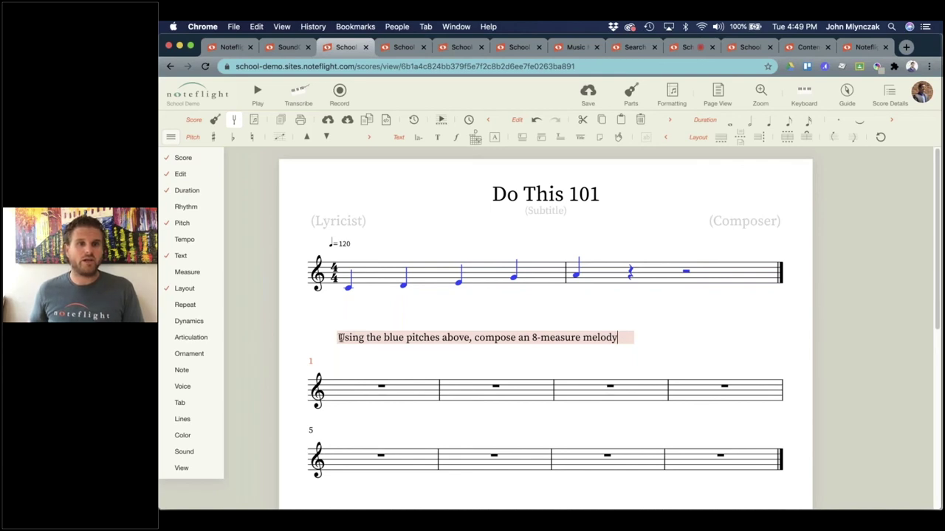
# Step: Number the instruction "1.", add "2. Next, make a copy and send your music to a friend to play as a SC Score." and save
pyautogui.write('1.')
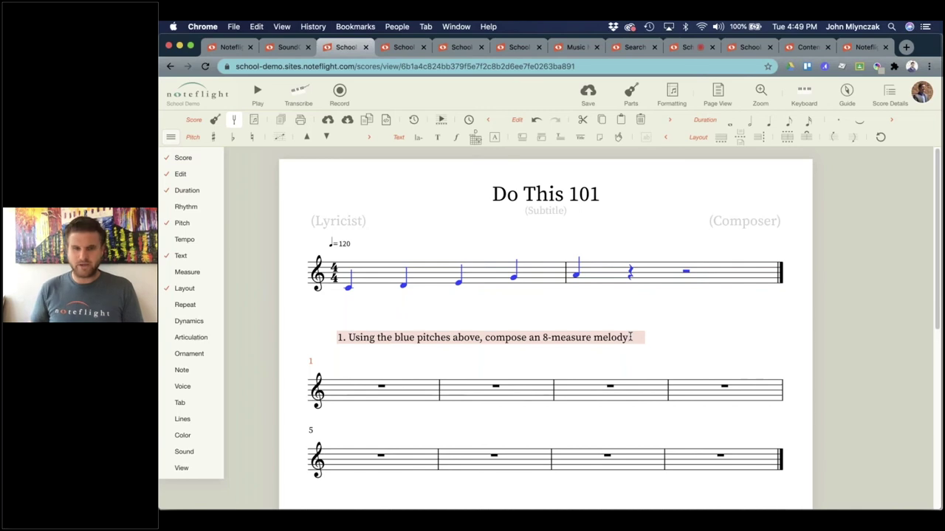
pyautogui.press('Return')
pyautogui.write('2')
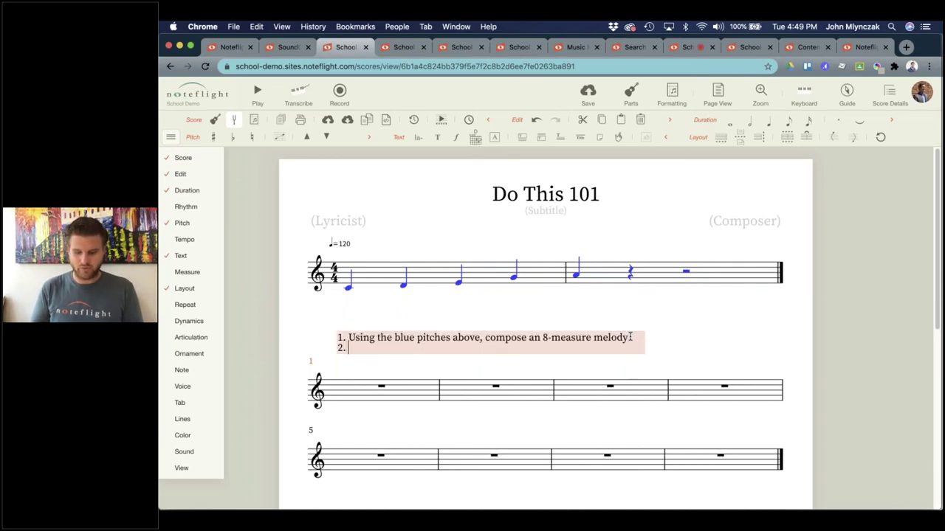
pyautogui.write('. Next, make a c')
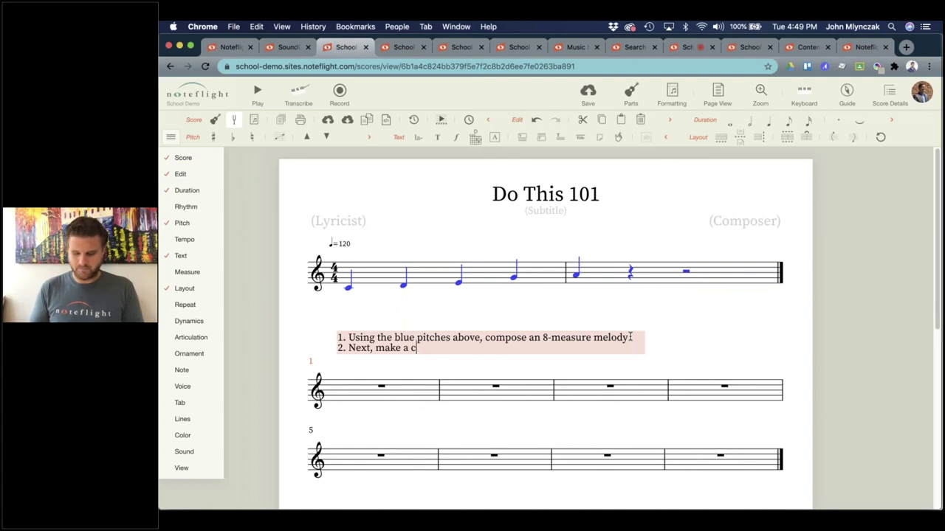
pyautogui.write('opy and sen')
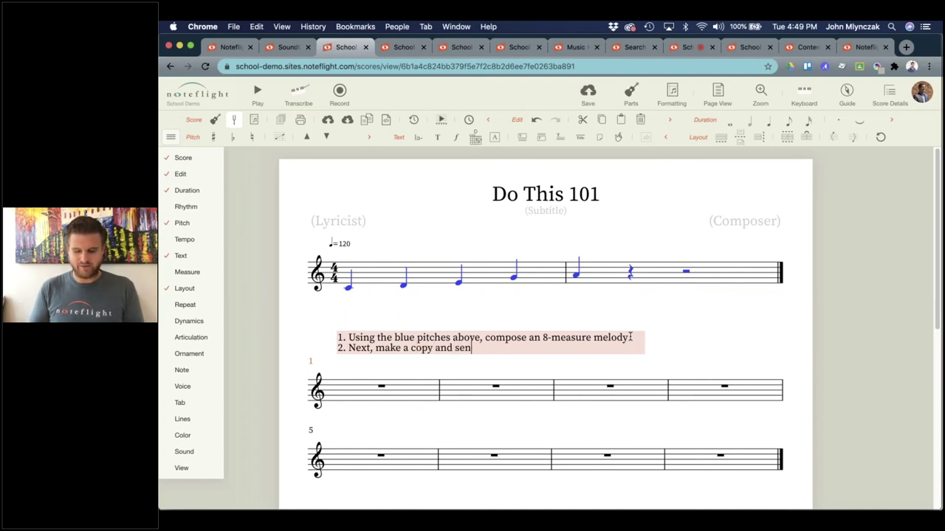
pyautogui.write('d your music to a friend ')
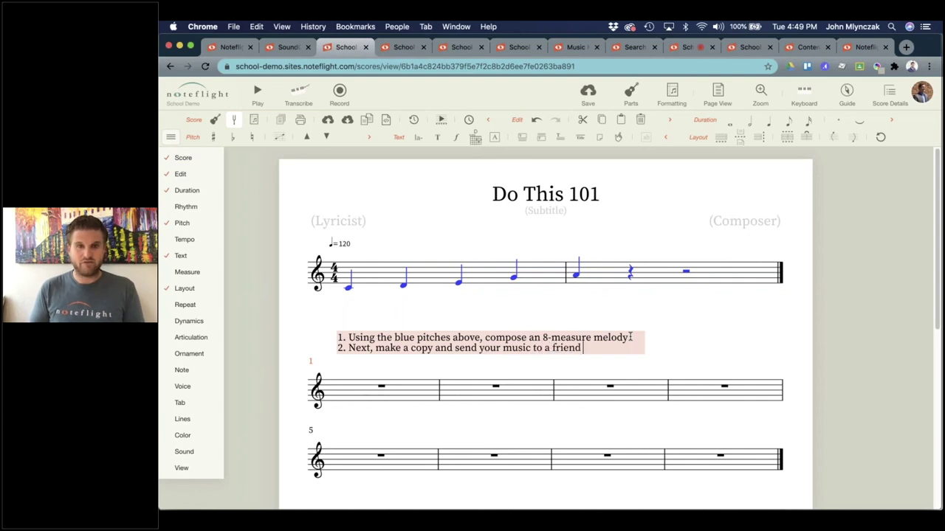
pyautogui.write('to play as a SC ')
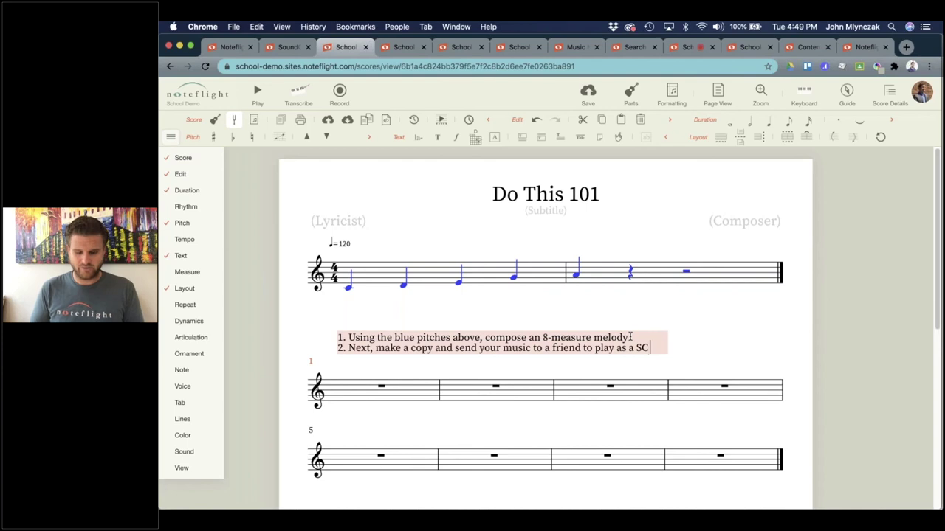
pyautogui.write('Score.')
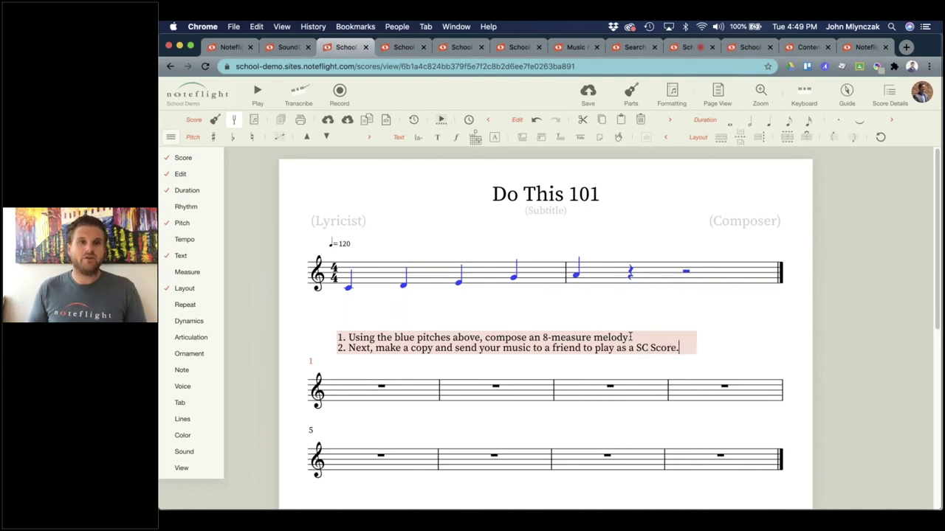
pyautogui.click(733, 340)
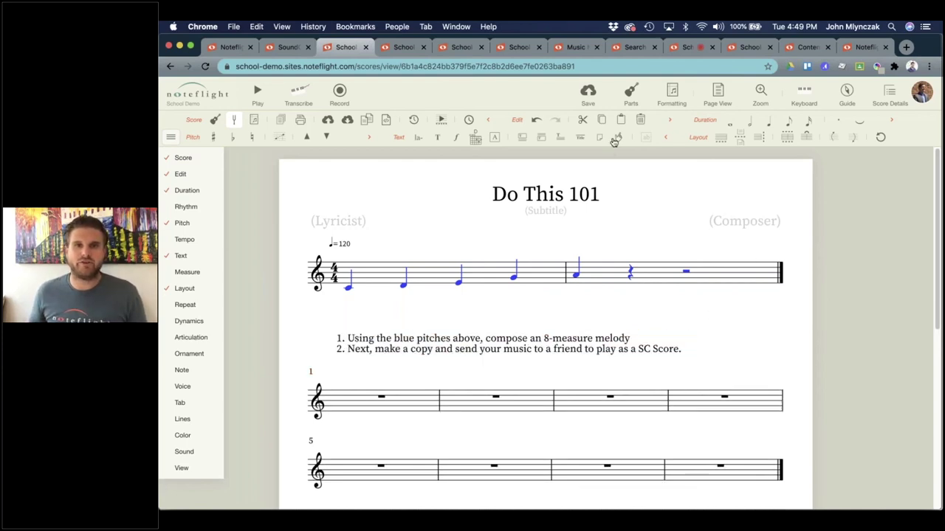
pyautogui.click(588, 96)
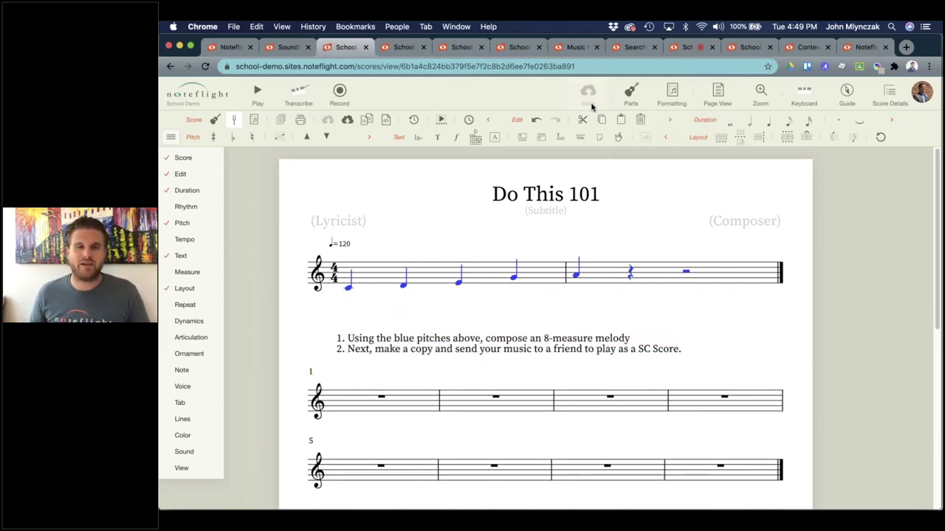
# Step: Enter "Me" as the composer and save the score
pyautogui.click(726, 225)
pyautogui.write('Mme')
pyautogui.press('BackSpace')
pyautogui.press('BackSpace')
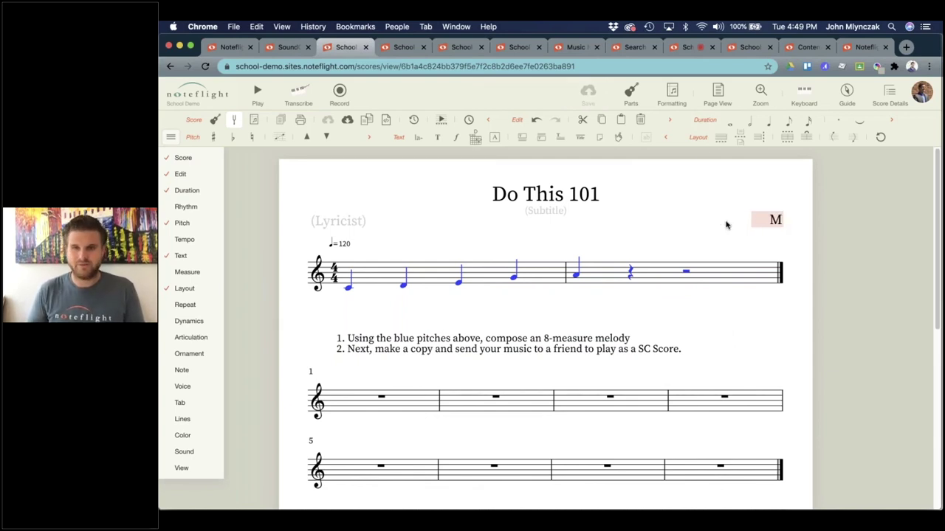
pyautogui.write('e')
pyautogui.click(774, 352)
pyautogui.click(587, 93)
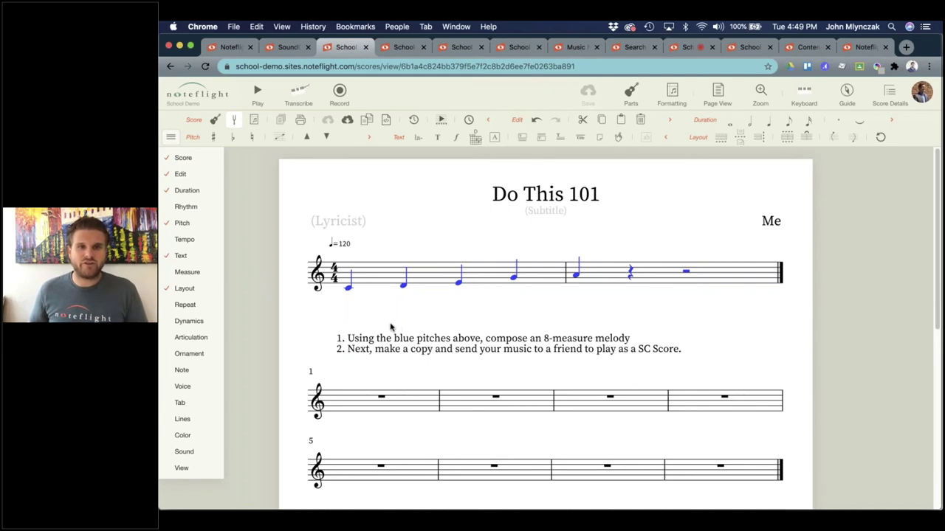
# Step: Fill measure 1 of the blank system with a half note C and eighth notes D, E, A and G
pyautogui.click(358, 403)
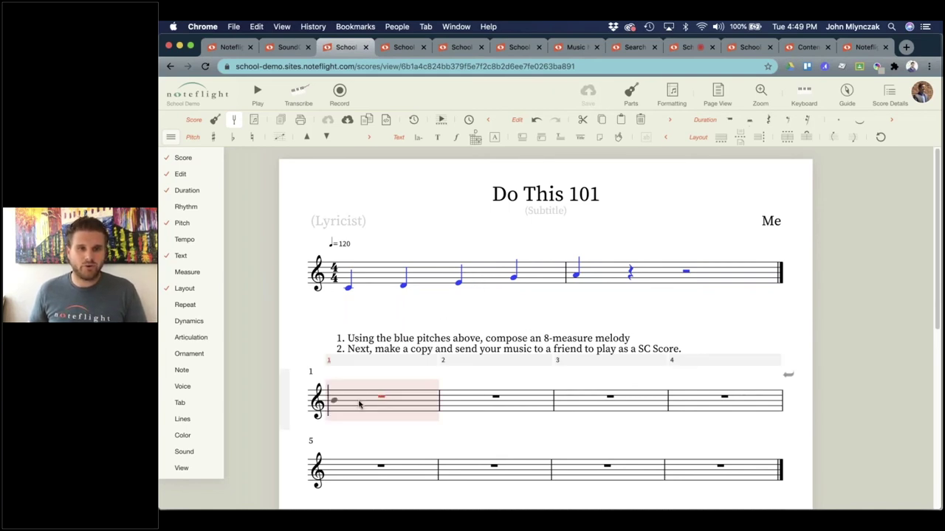
pyautogui.click(361, 404)
pyautogui.hotkey('shift', 'Down')
pyautogui.press('6')
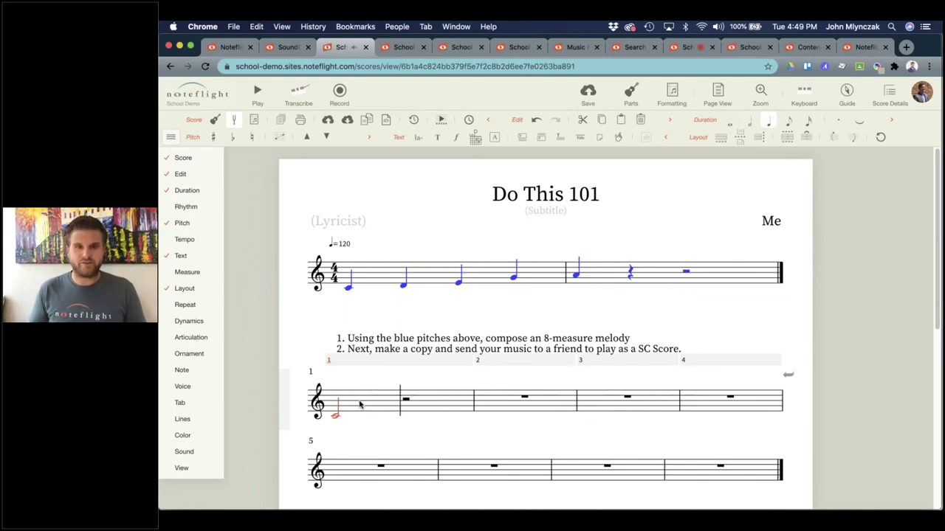
pyautogui.press('d')
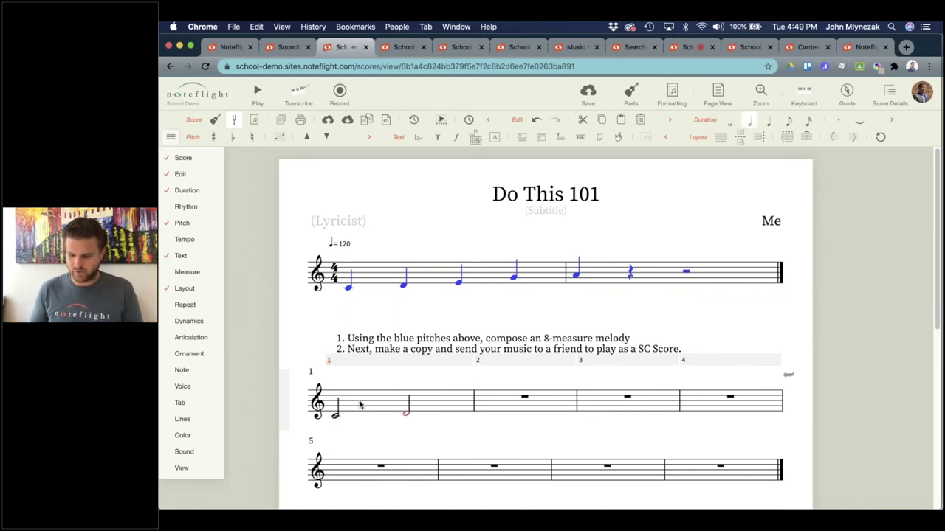
pyautogui.press('5')
pyautogui.press('4')
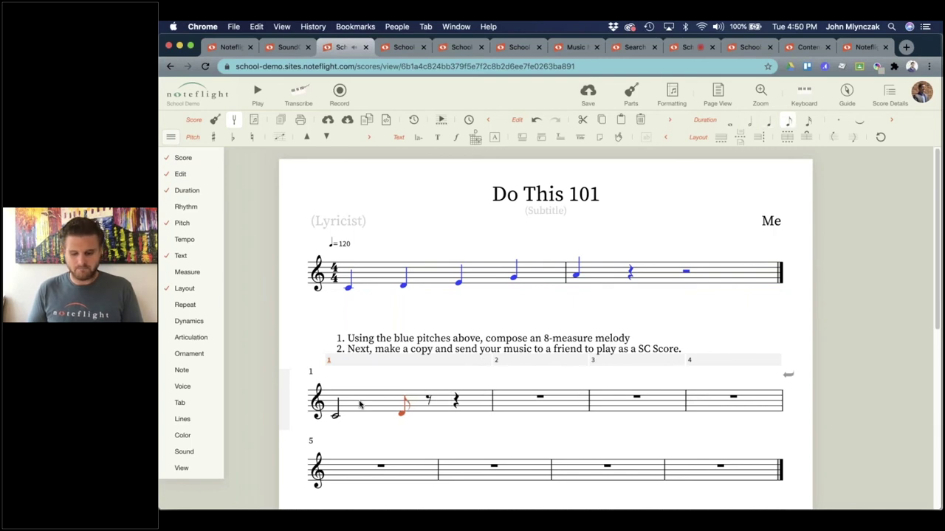
pyautogui.press('e')
pyautogui.press('g')
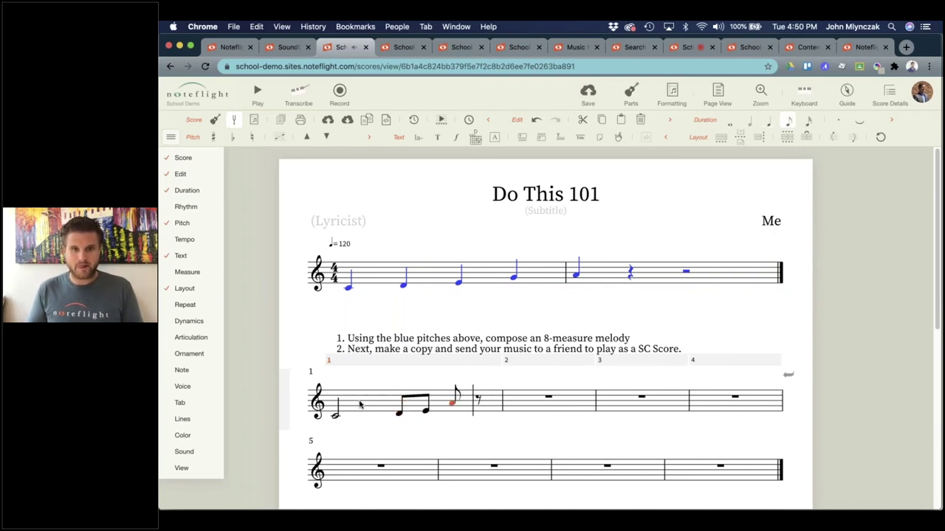
pyautogui.press('f')
# Step: Fill measure 2 with quarter notes A, G and D followed by sixteenth notes E, D, C and D
pyautogui.press('5')
pyautogui.press('g')
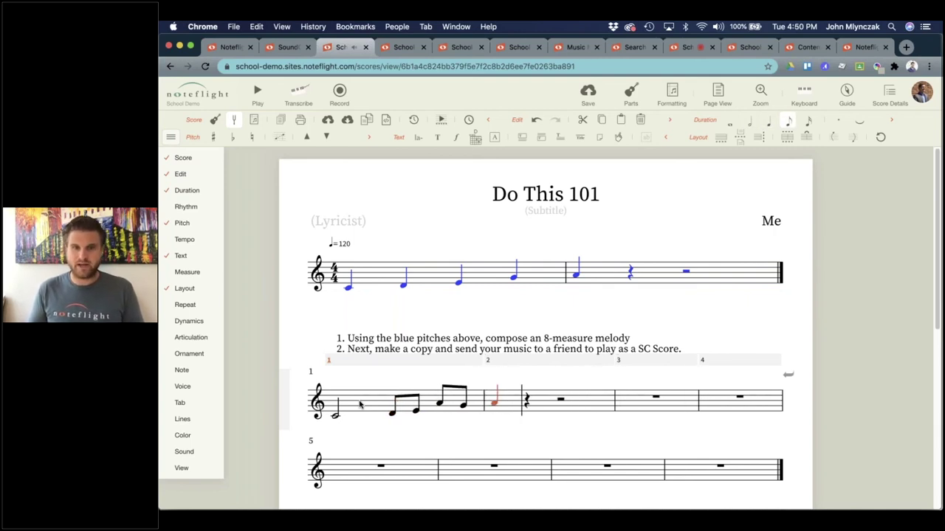
pyautogui.press('f')
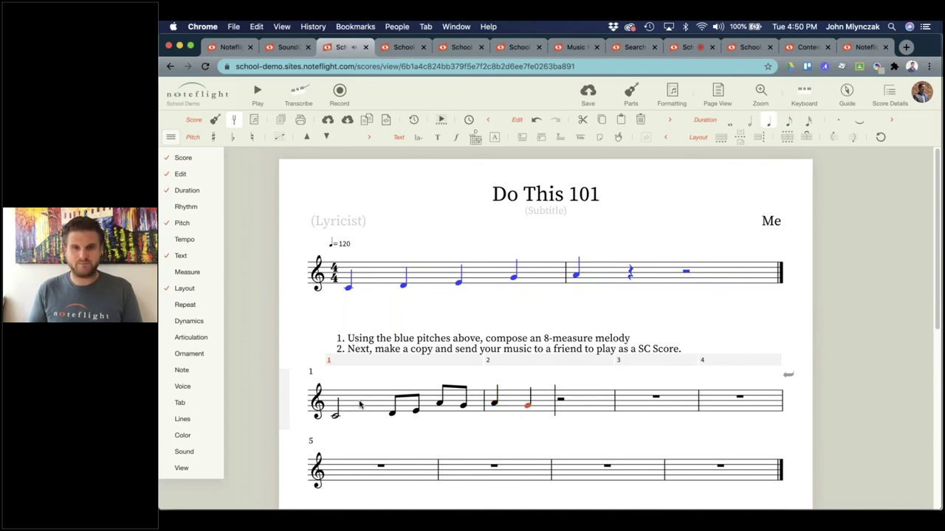
pyautogui.press('d')
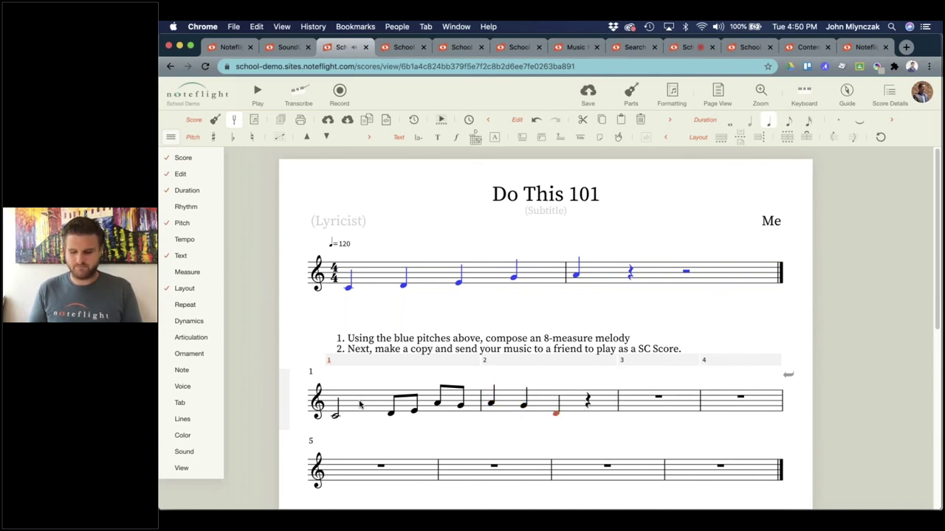
pyautogui.press('4')
pyautogui.press('e')
pyautogui.press('d')
pyautogui.press('c')
pyautogui.press('d')
# Step: Start measure 3 with a half note C
pyautogui.press('c')
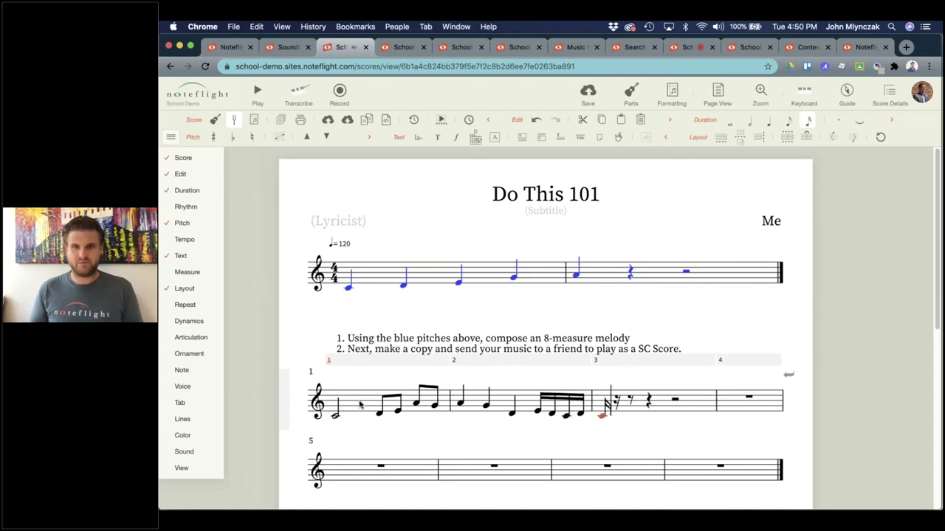
pyautogui.press('5')
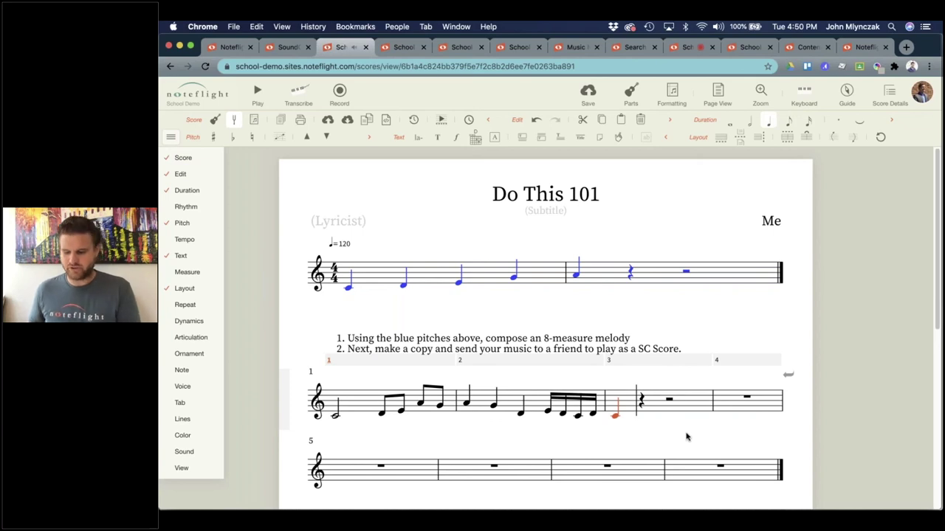
pyautogui.press('6')
# Step: Try a run of very short repeated notes in measure 4, clear that measure and save the score
pyautogui.click(738, 443)
pyautogui.click(732, 410)
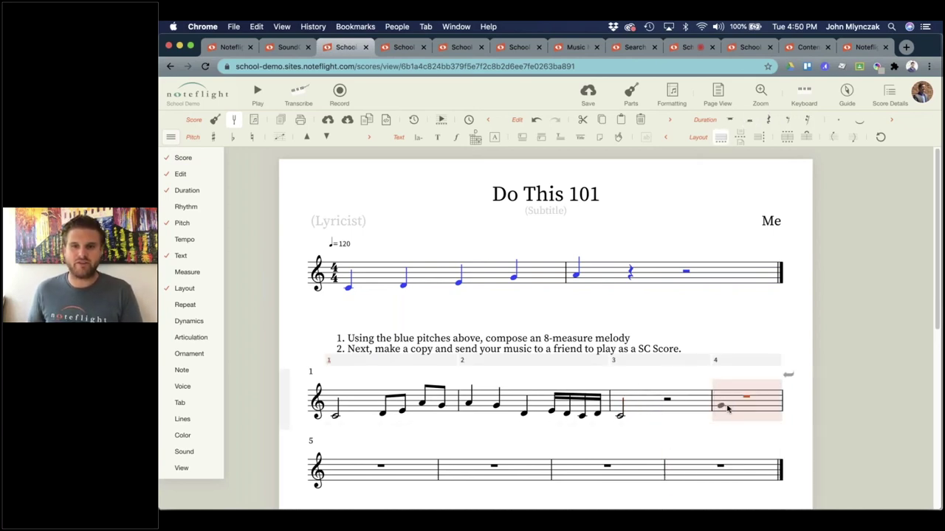
pyautogui.click(727, 408)
pyautogui.press('1')
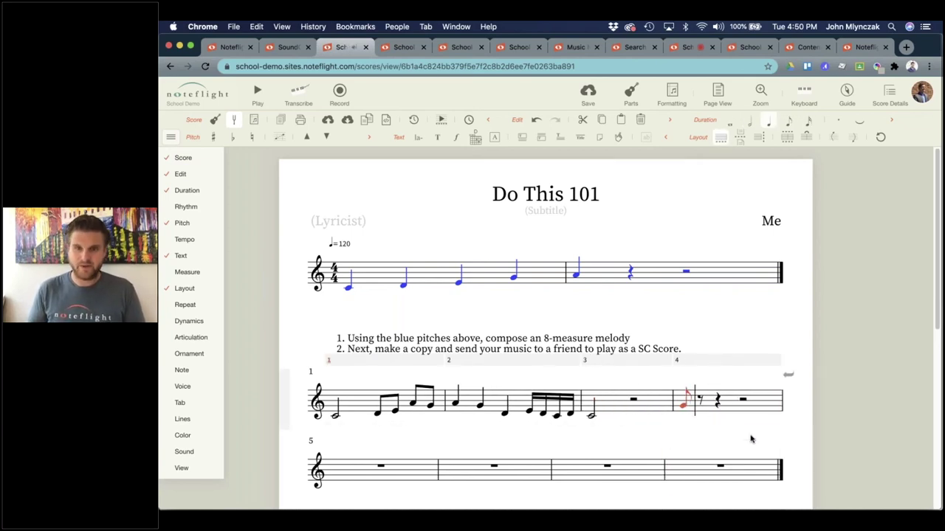
pyautogui.press('0')
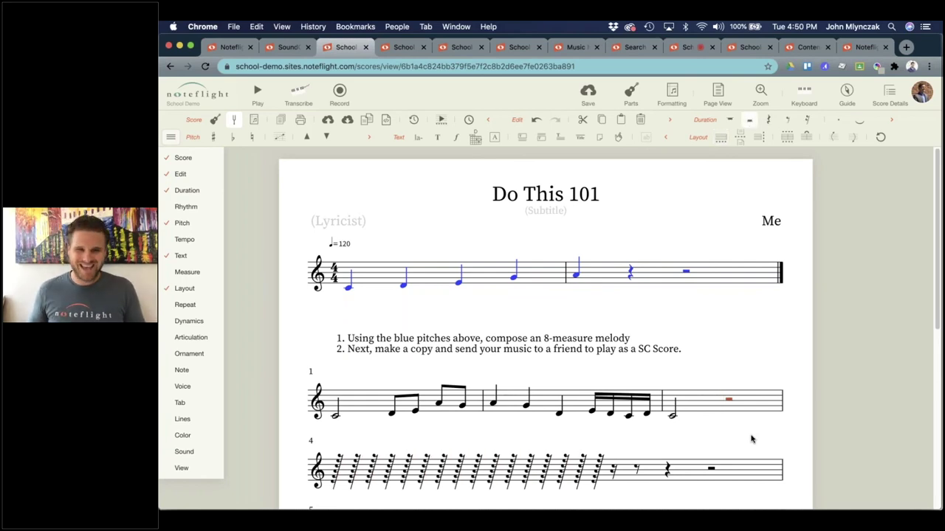
pyautogui.click(733, 480)
pyautogui.press('Delete')
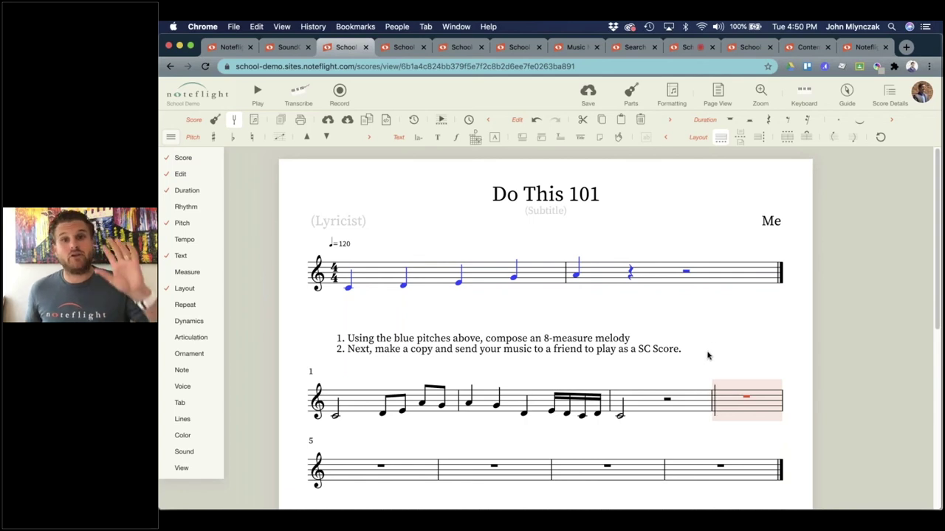
pyautogui.click(587, 93)
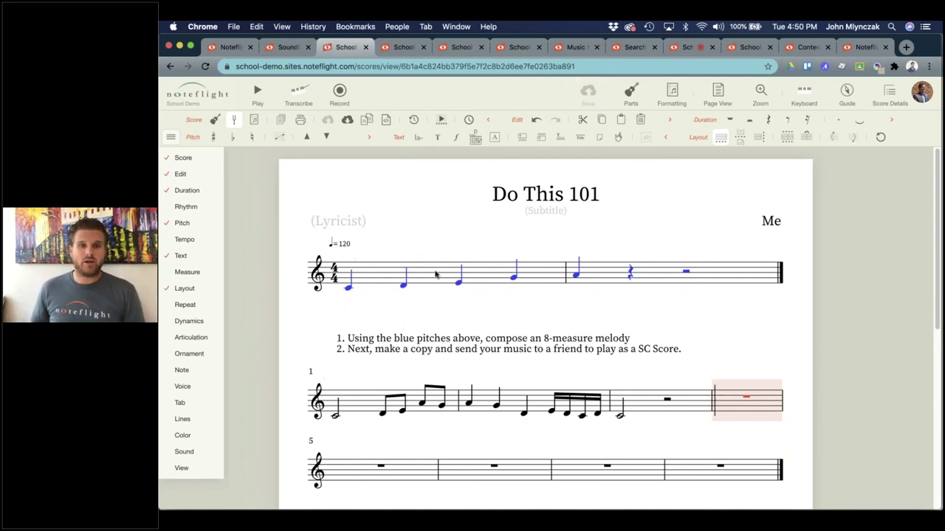
# Step: Delete the sample melody from measures 1 to 3 and save the score
pyautogui.click(360, 406)
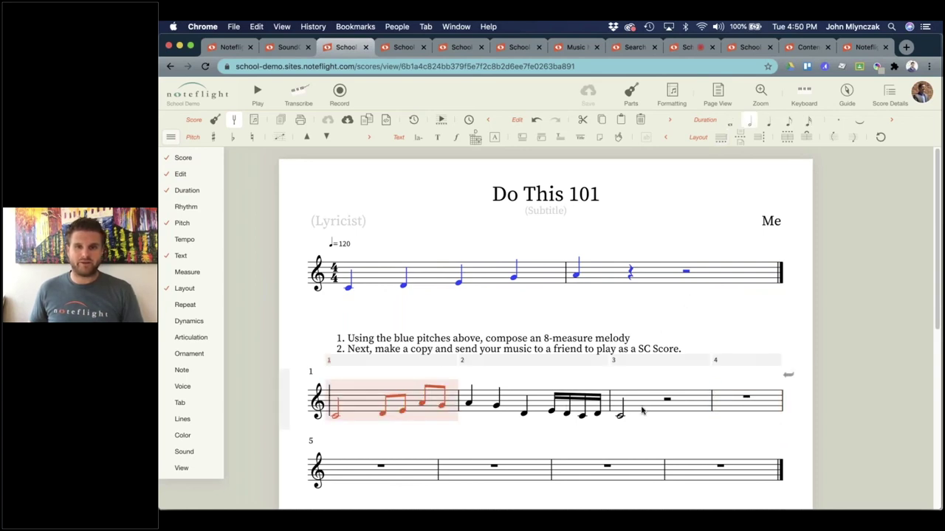
pyautogui.rightClick(641, 407)
pyautogui.moveTo(627, 403); pyautogui.dragTo(423, 400)
pyautogui.press('Delete')
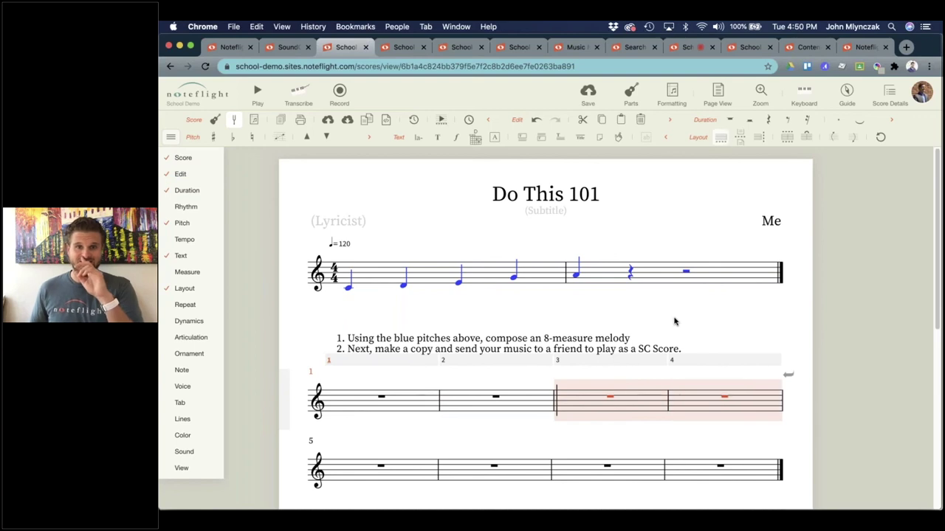
pyautogui.click(675, 321)
pyautogui.click(602, 107)
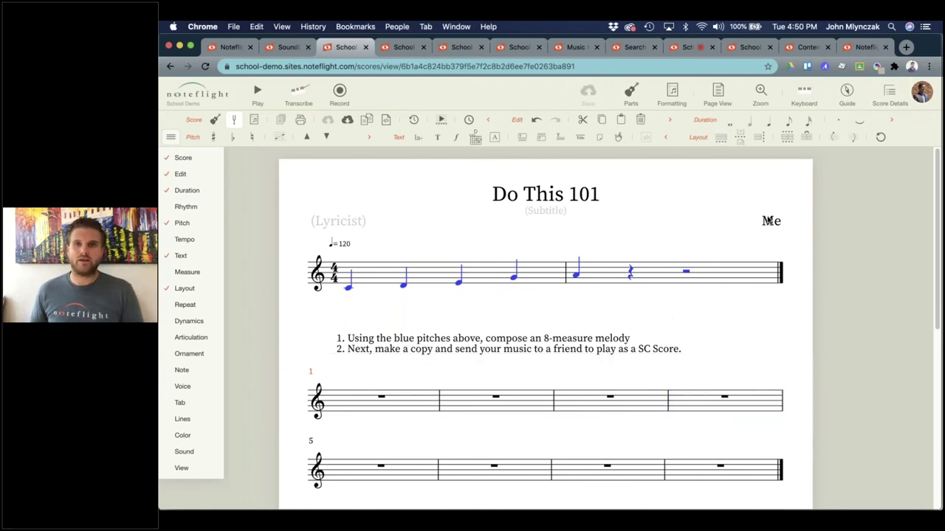
# Step: Change the composer text to "Teacher"
pyautogui.click(768, 220)
pyautogui.doubleClick(767, 219)
pyautogui.write('Teacher')
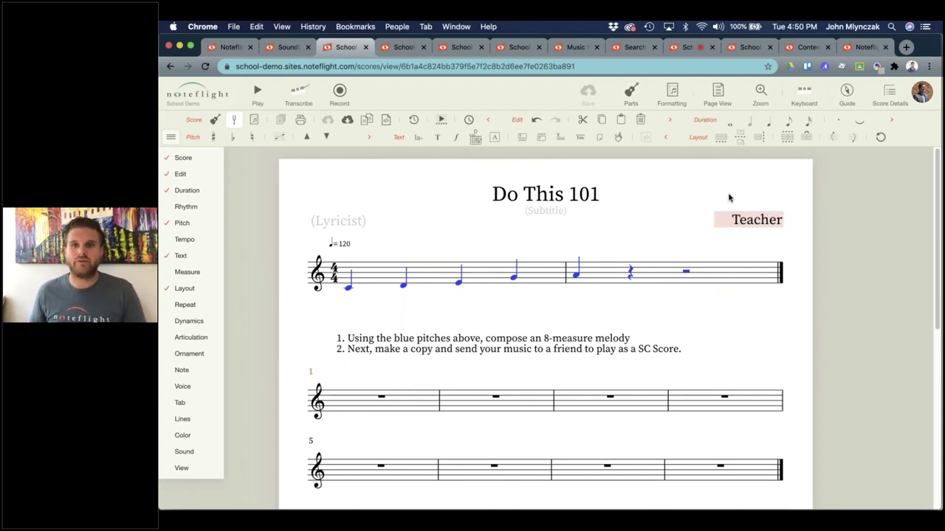
pyautogui.click(730, 197)
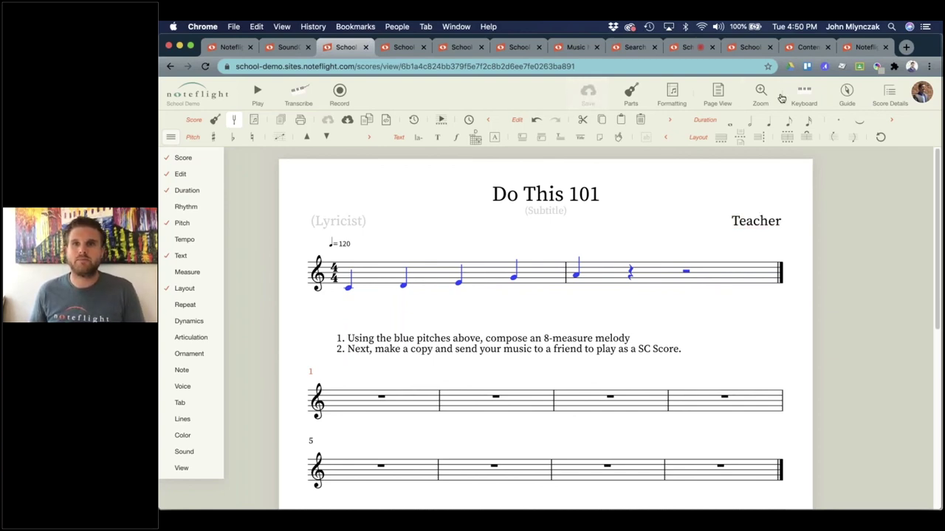
# Step: Share the score with all site members as an activity template listed in search results, and hide the toolbar checklist
pyautogui.click(886, 96)
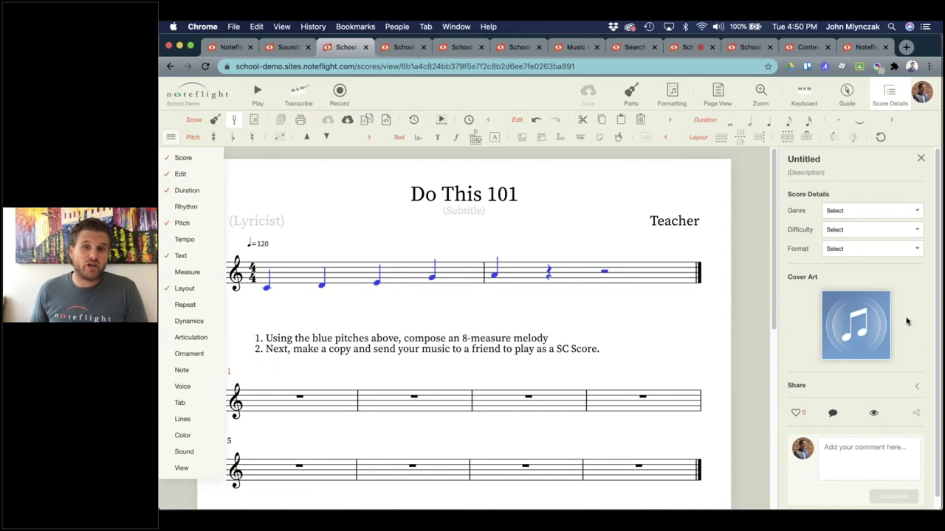
pyautogui.click(912, 392)
pyautogui.click(912, 428)
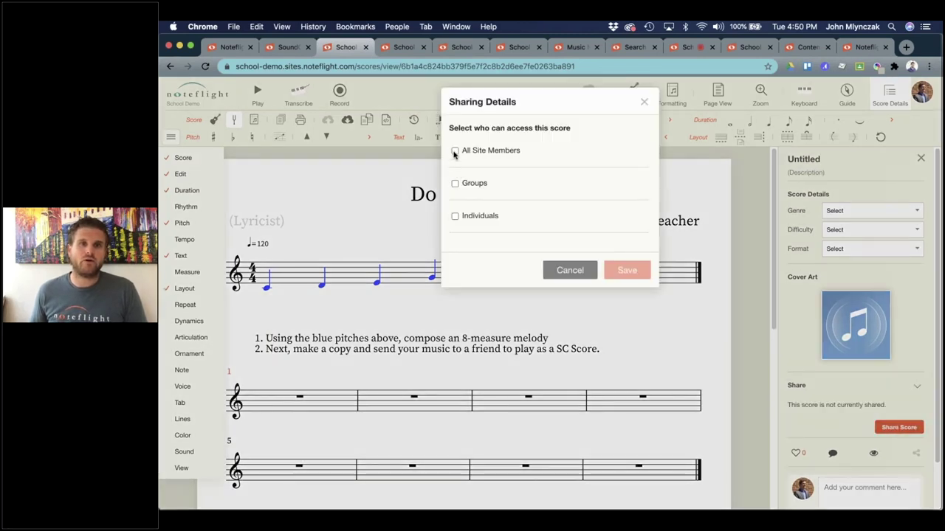
pyautogui.click(455, 151)
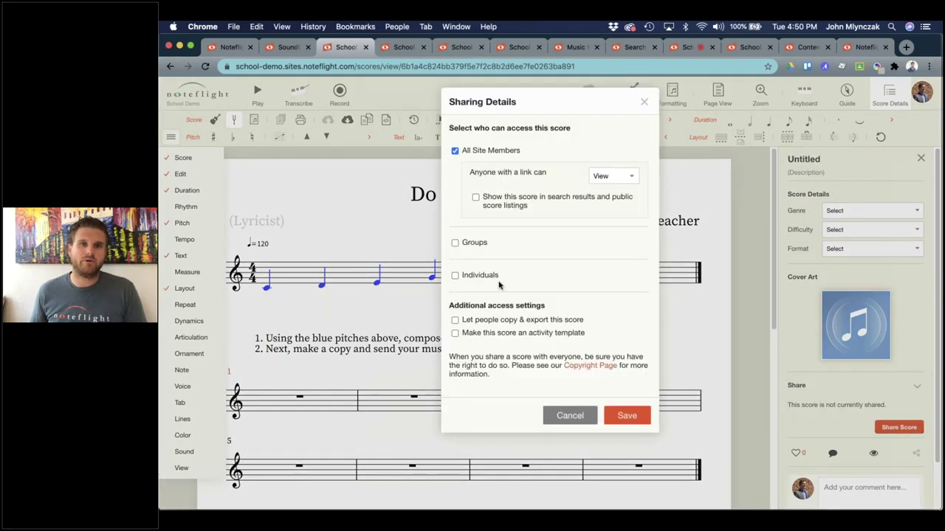
pyautogui.click(455, 333)
pyautogui.click(475, 198)
pyautogui.click(626, 416)
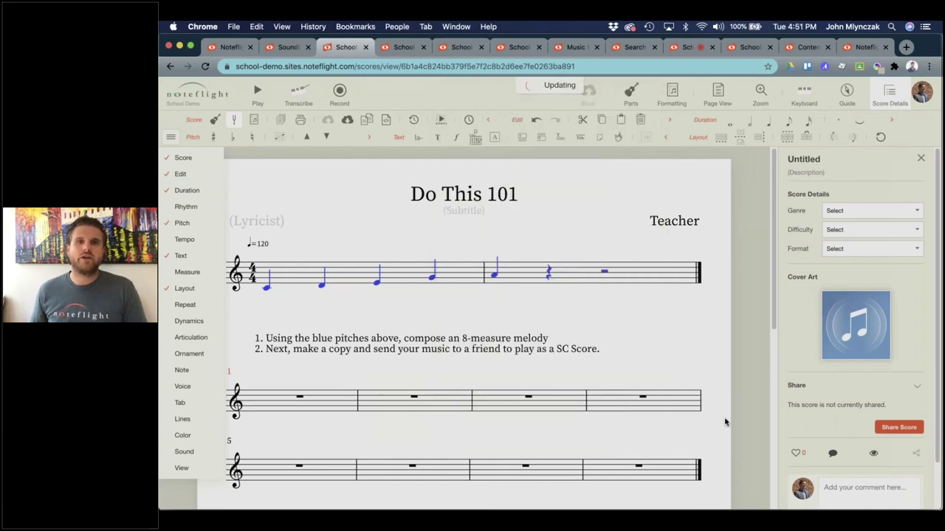
pyautogui.click(170, 137)
pyautogui.click(170, 142)
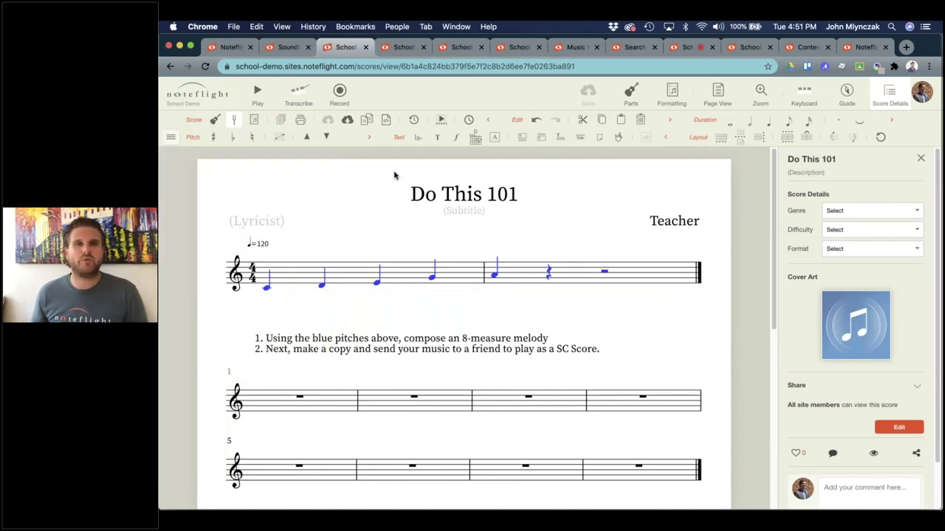
# Step: Switch to the browser tab with the Africa (2-Part) score and go to the School Demo site's home page
pyautogui.click(288, 51)
pyautogui.click(397, 48)
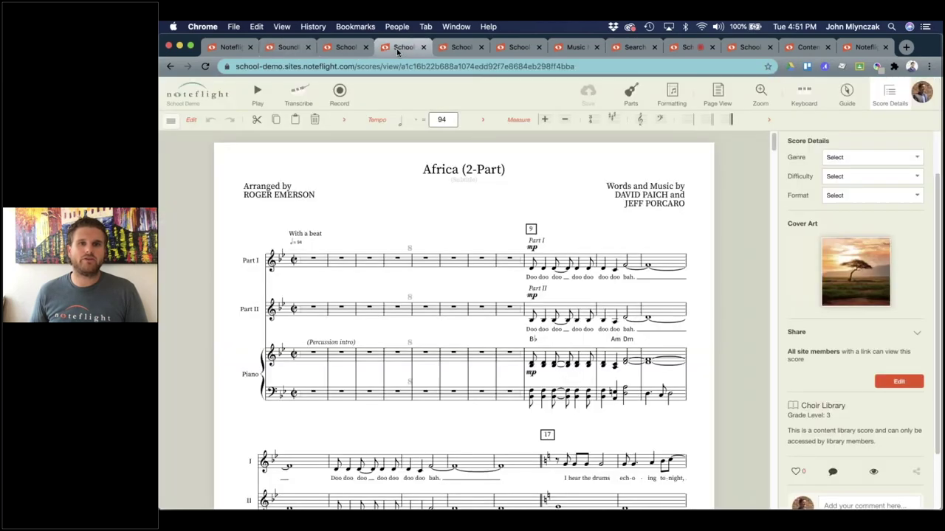
pyautogui.click(198, 112)
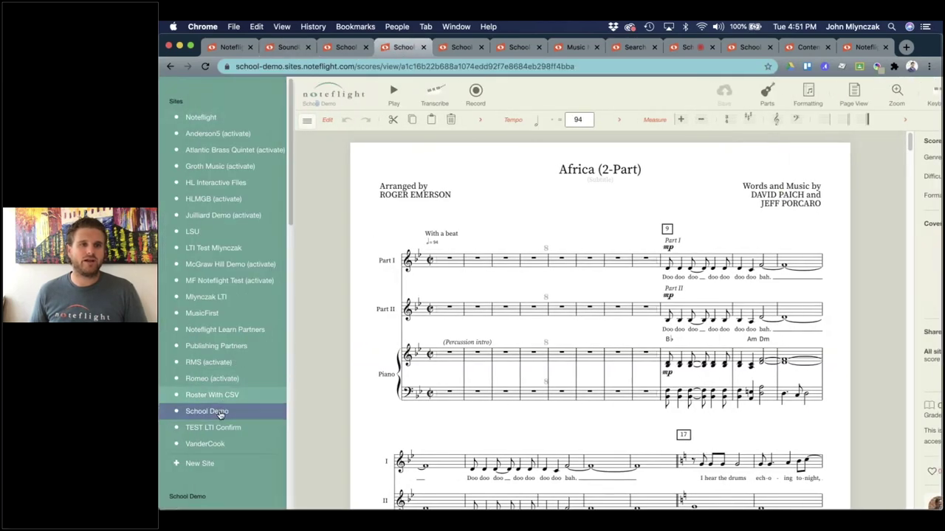
pyautogui.click(220, 415)
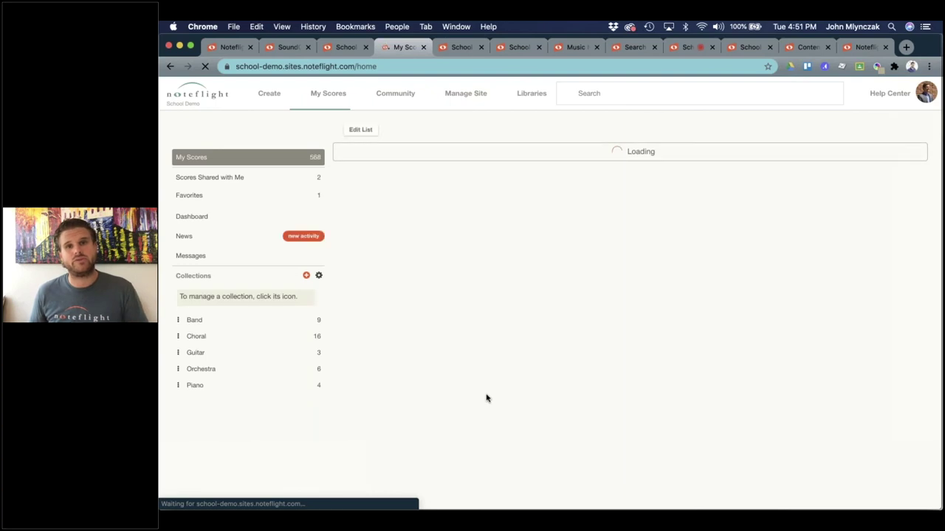
# Step: Open the School Demo site's management area and show its student members
pyautogui.click(462, 103)
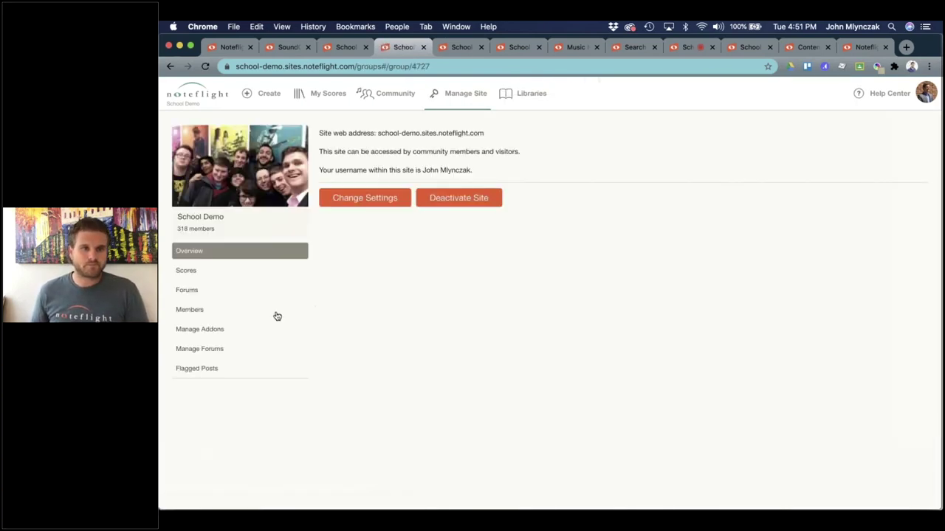
pyautogui.click(223, 312)
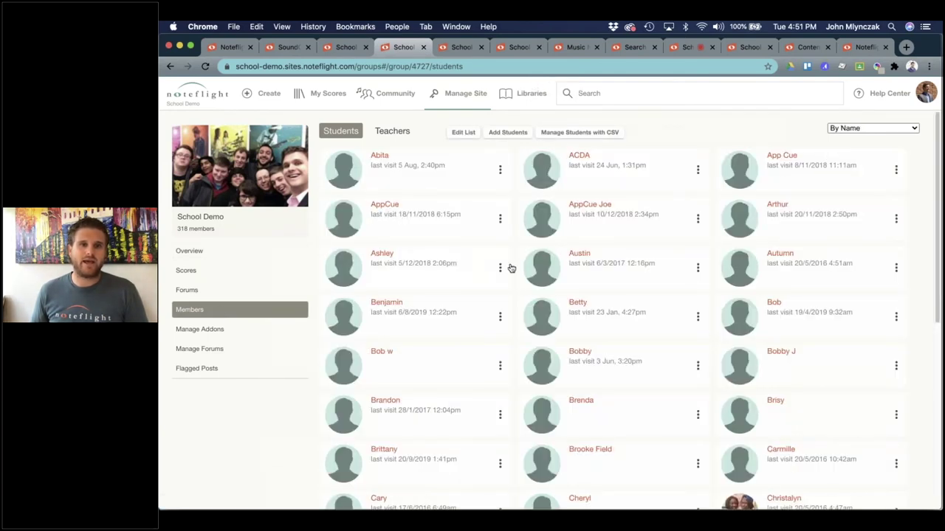
pyautogui.scroll(-2, 503, 268)
pyautogui.scroll(2, 504, 263)
# Step: Log in as the first listed student and open the site's Community page
pyautogui.click(499, 174)
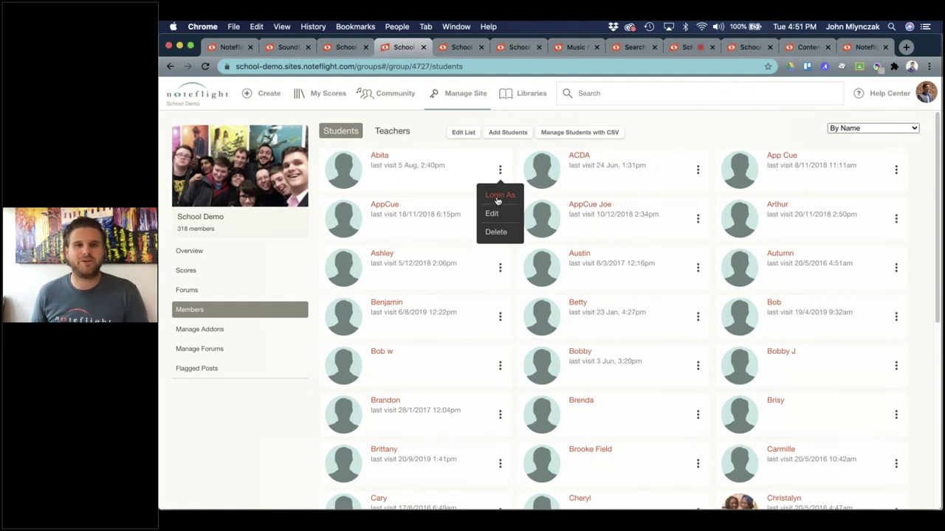
pyautogui.click(497, 197)
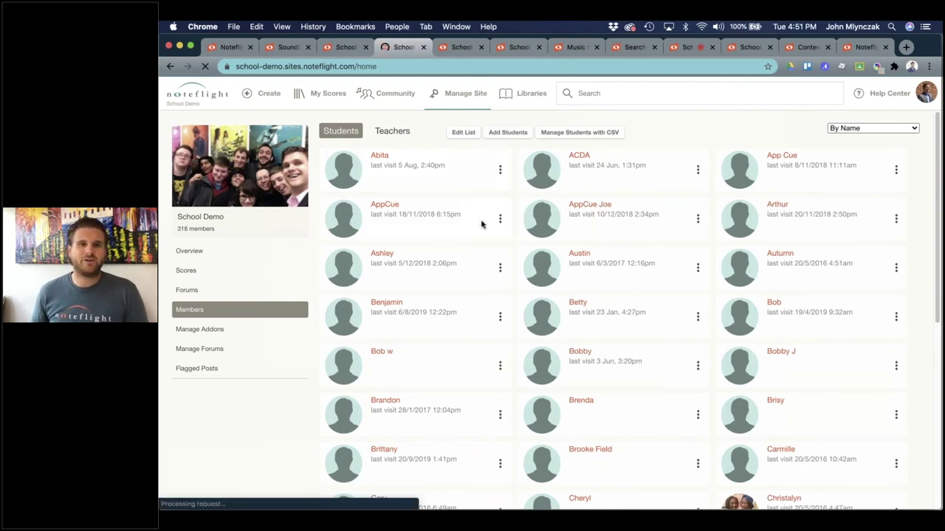
pyautogui.click(381, 94)
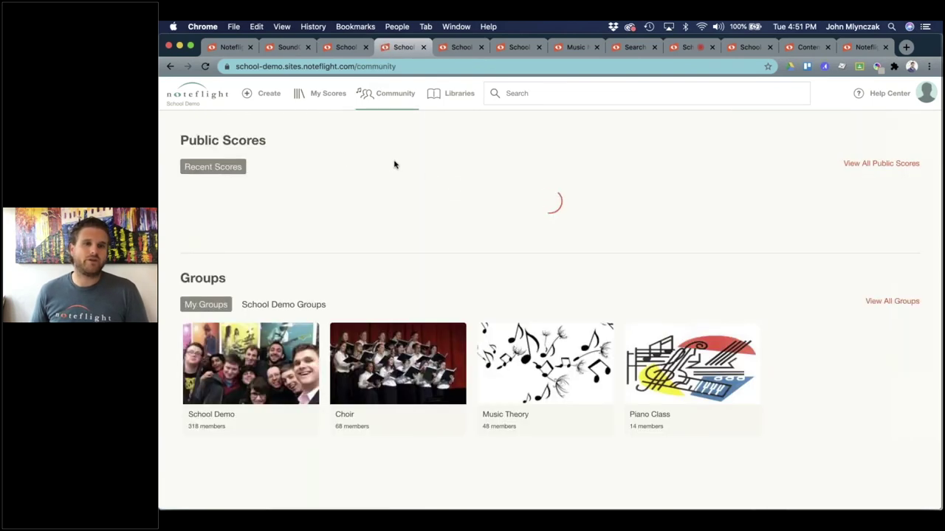
# Step: Open the "Do This 101" activity from the recent public scores and replace the composer credit with the student's name
pyautogui.click(336, 208)
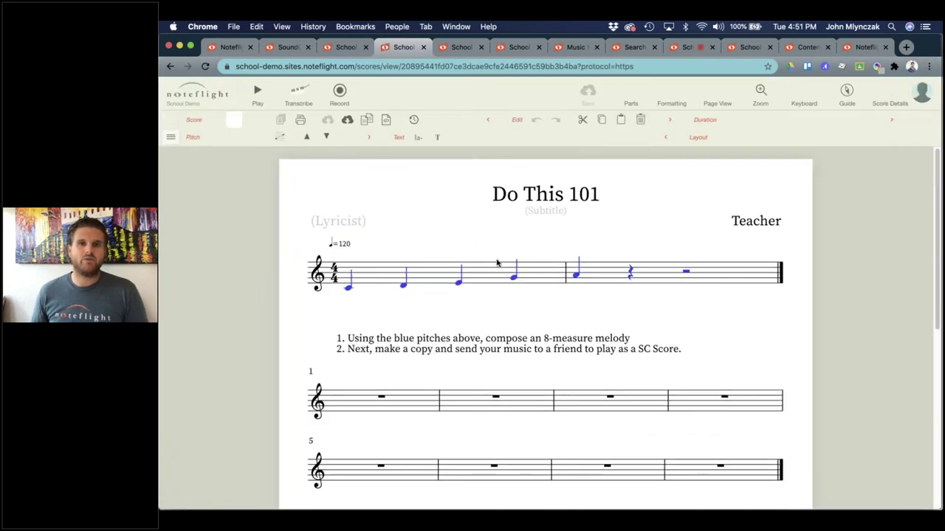
pyautogui.click(749, 223)
pyautogui.write('Abita')
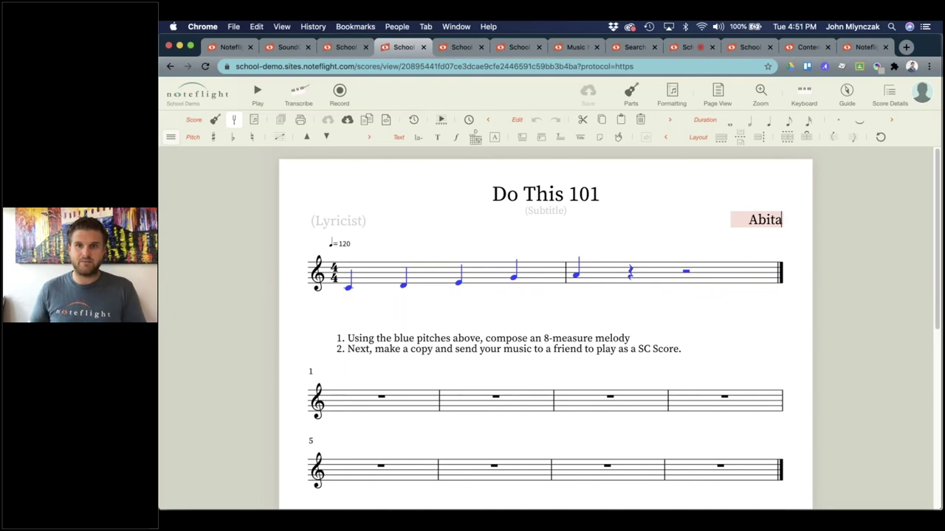
pyautogui.click(762, 329)
# Step: Enter the quarter notes C, D, E and G in measure 1 of the blank melody staff and save the score
pyautogui.click(350, 412)
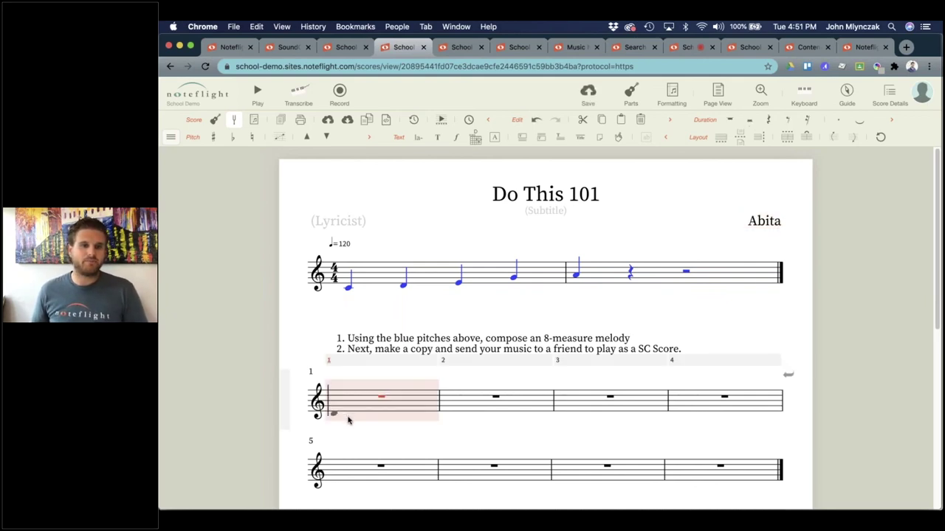
pyautogui.press('c')
pyautogui.press('d')
pyautogui.press('e')
pyautogui.press('f')
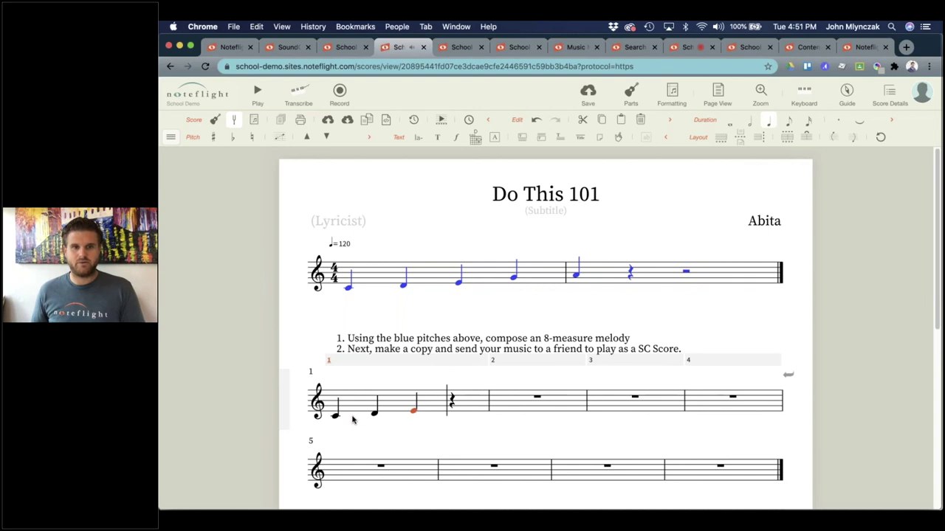
pyautogui.click(763, 319)
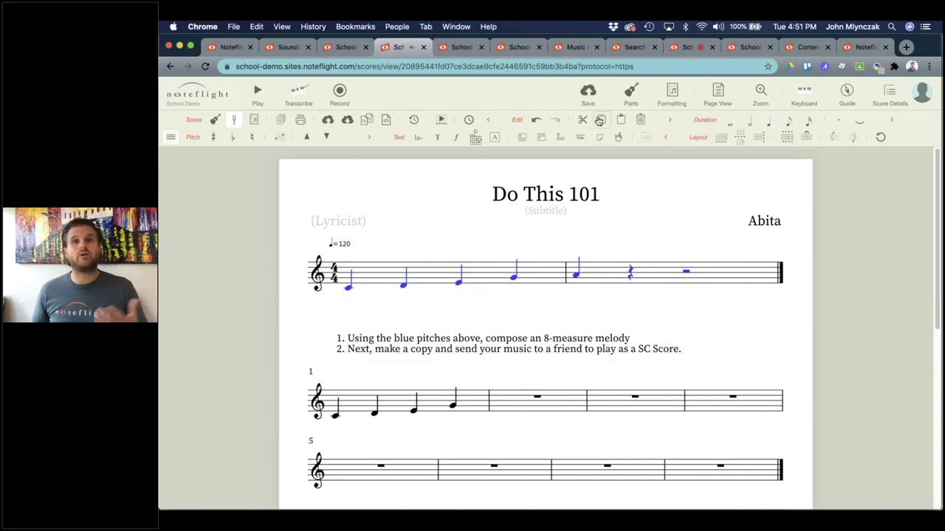
pyautogui.click(588, 95)
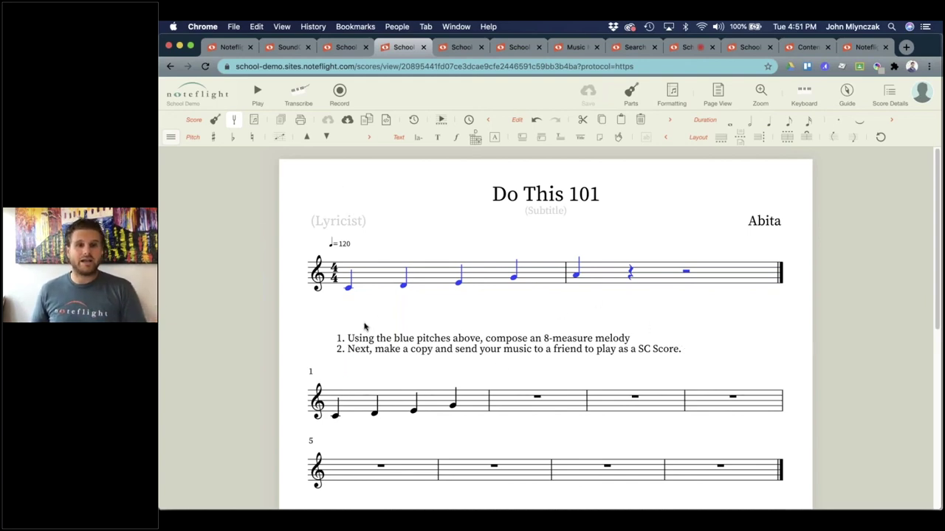
# Step: Select the completed first measure and repeat it seven times to fill all eight measures of the melody
pyautogui.click(439, 411)
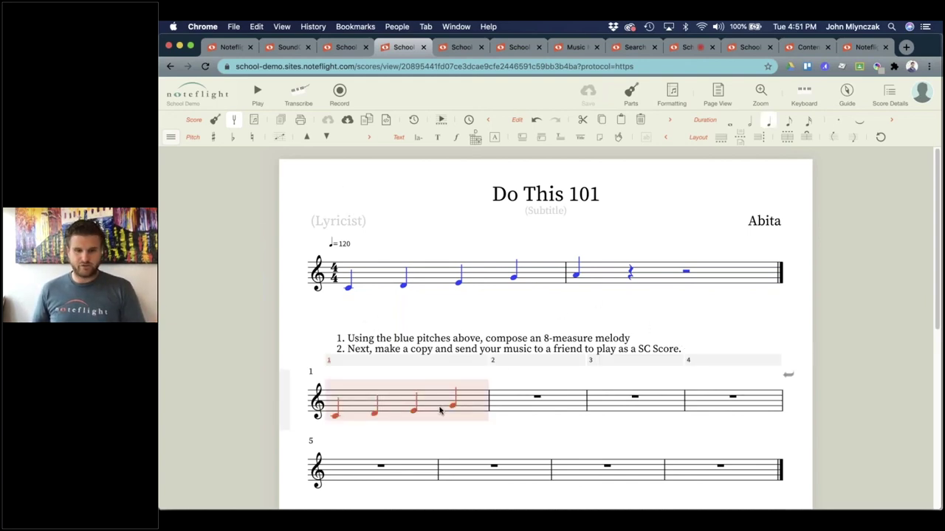
pyautogui.press('r')
pyautogui.press('r')
pyautogui.press('r')
pyautogui.press('r')
pyautogui.press('r')
pyautogui.press('r')
pyautogui.press('r')
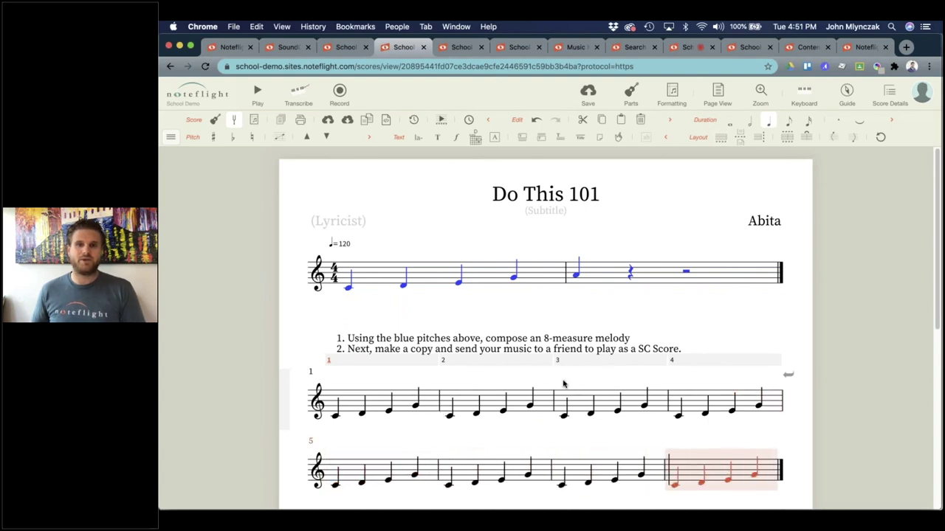
pyautogui.click(723, 304)
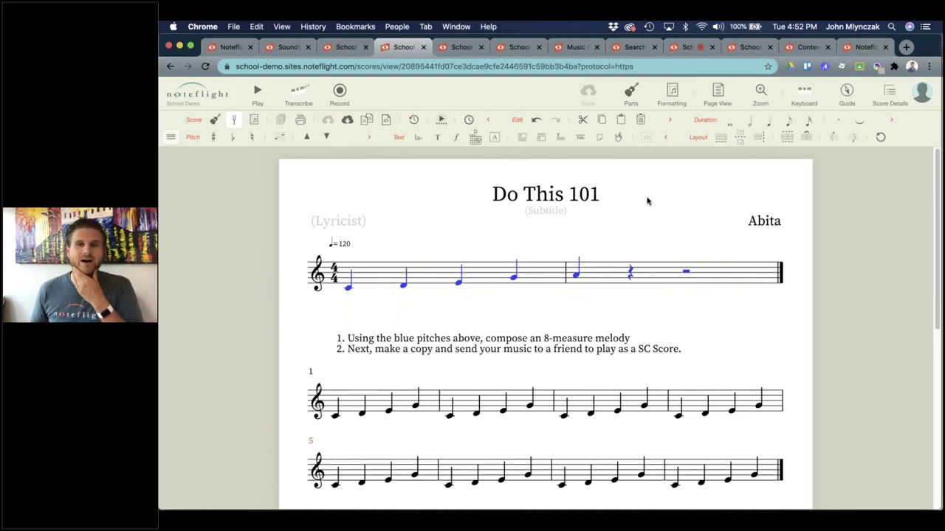
# Step: Make a copy of the "Do This 101" score, agreeing to leave the current page
pyautogui.click(367, 122)
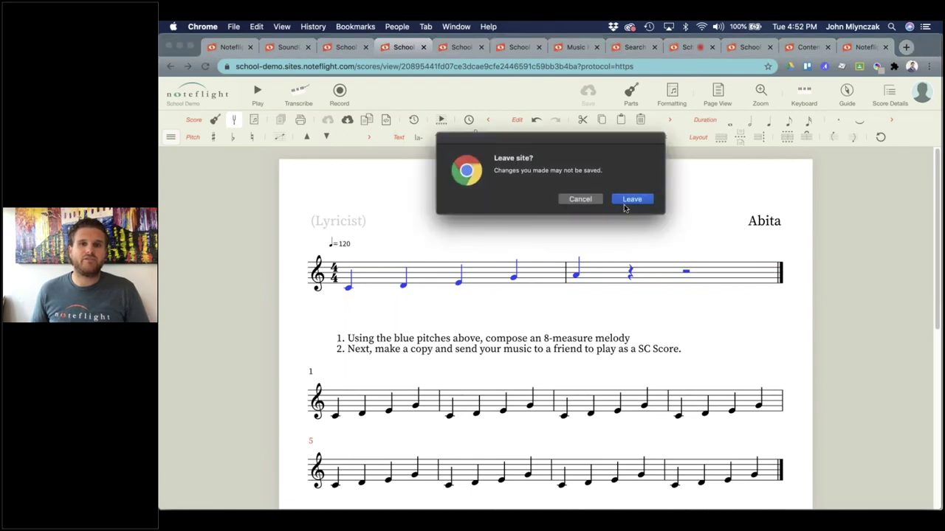
pyautogui.click(629, 200)
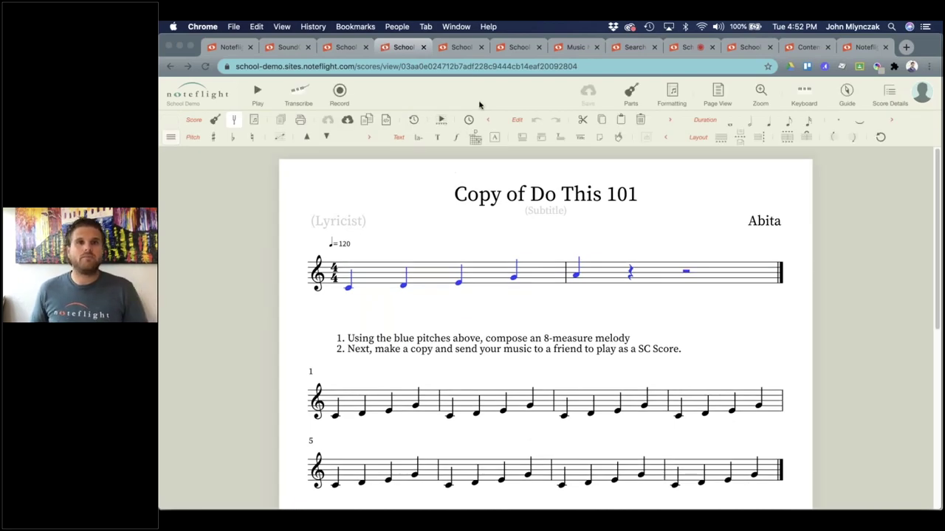
# Step: Review the Noteflight Learn overview page and the SoundCheck page, ending back on the Noteflight Learn page
pyautogui.click(514, 49)
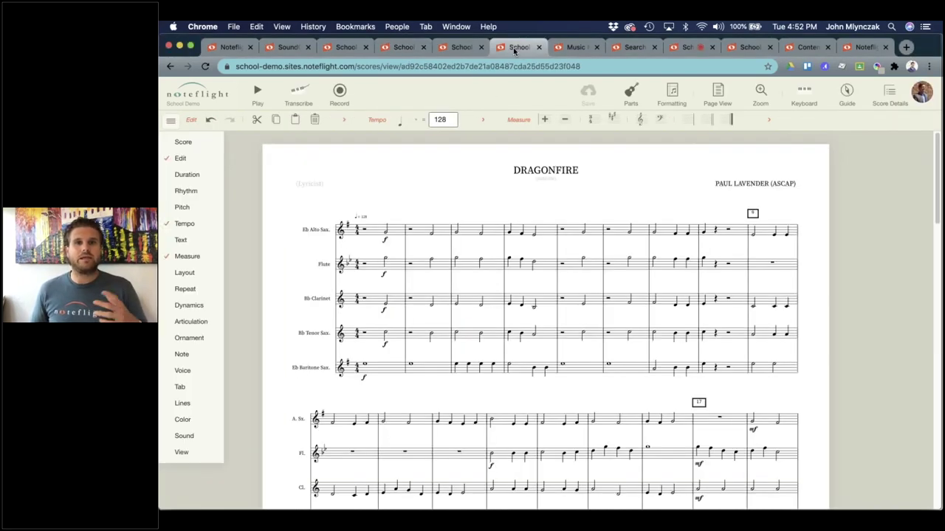
pyautogui.click(562, 48)
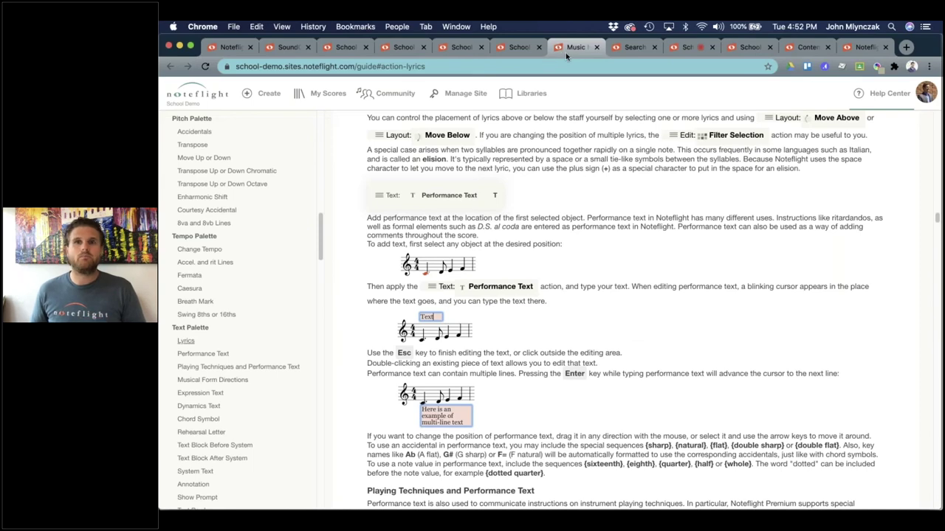
pyautogui.click(230, 47)
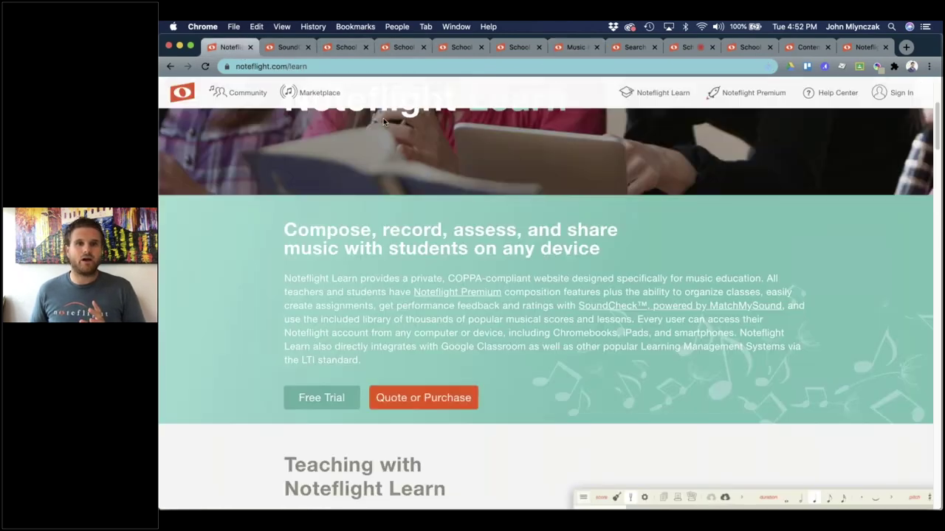
pyautogui.scroll(1, 590, 342)
pyautogui.scroll(-2, 582, 342)
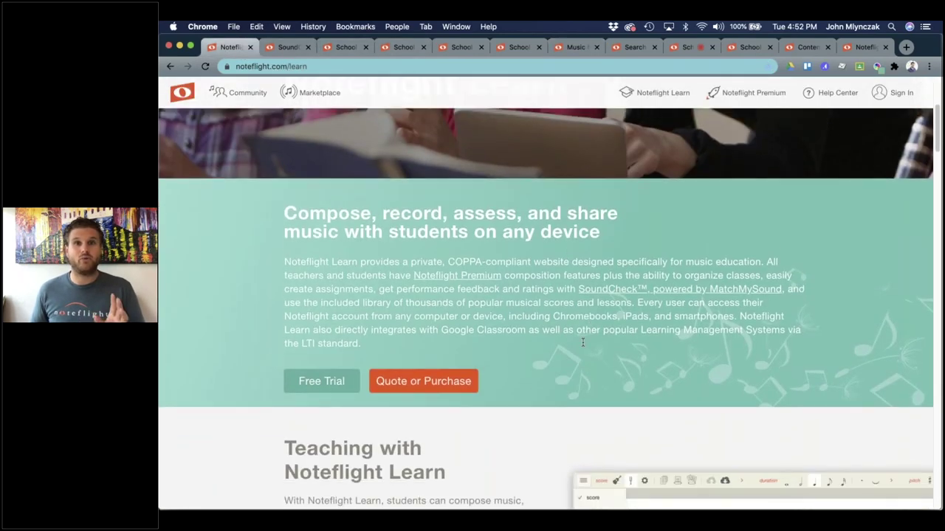
pyautogui.scroll(-1, 582, 342)
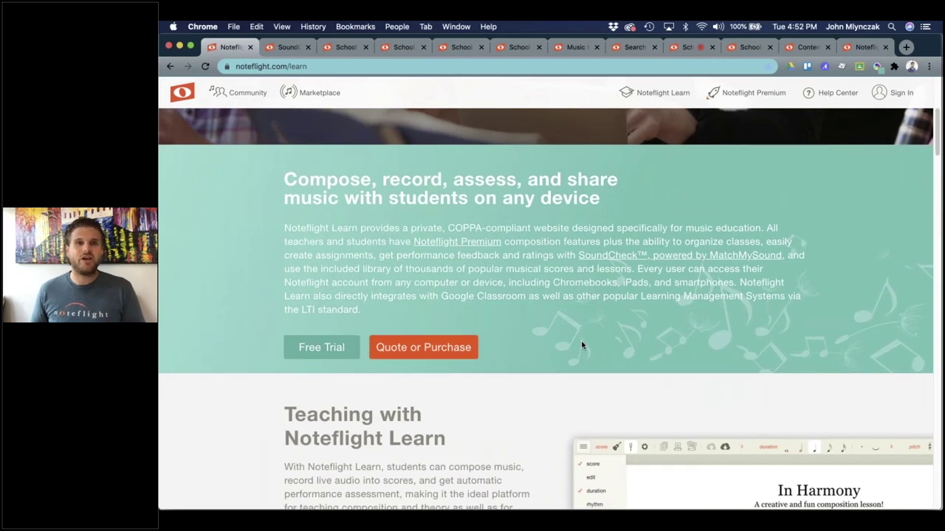
pyautogui.scroll(3, 582, 344)
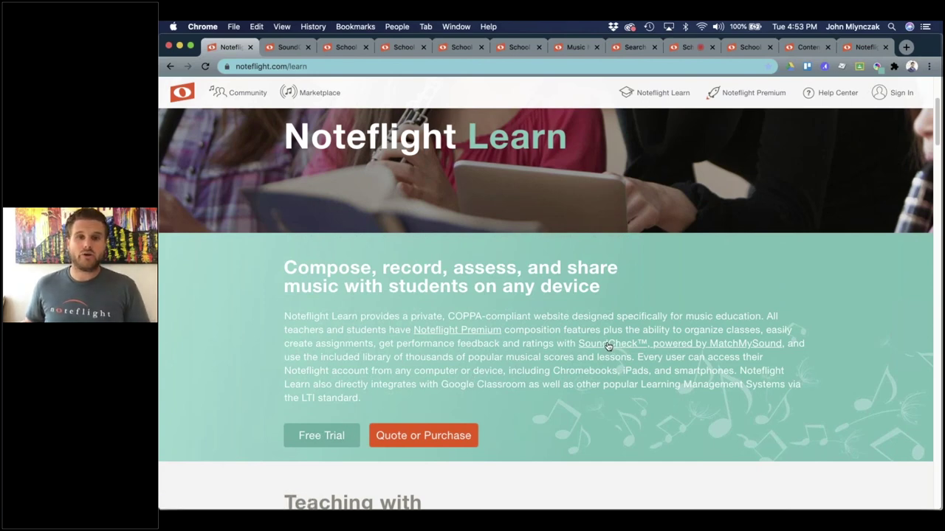
pyautogui.click(288, 46)
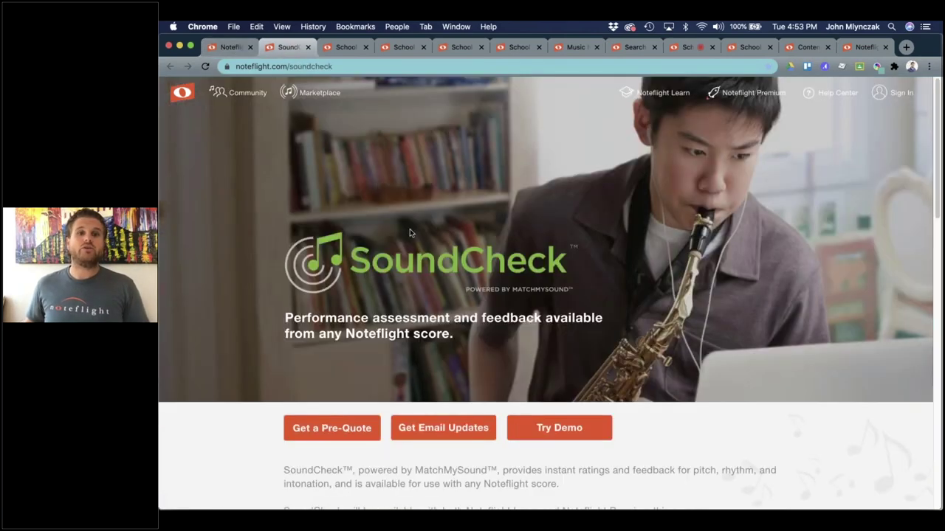
pyautogui.click(231, 46)
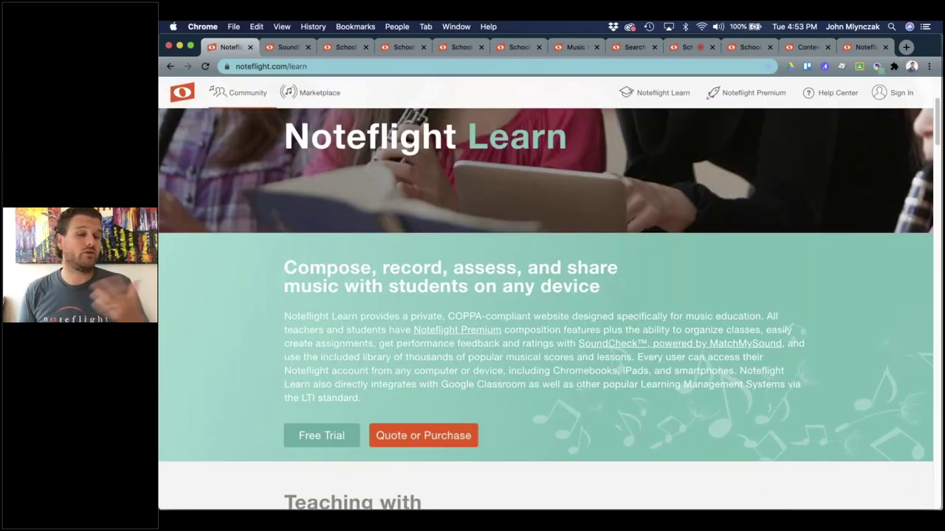